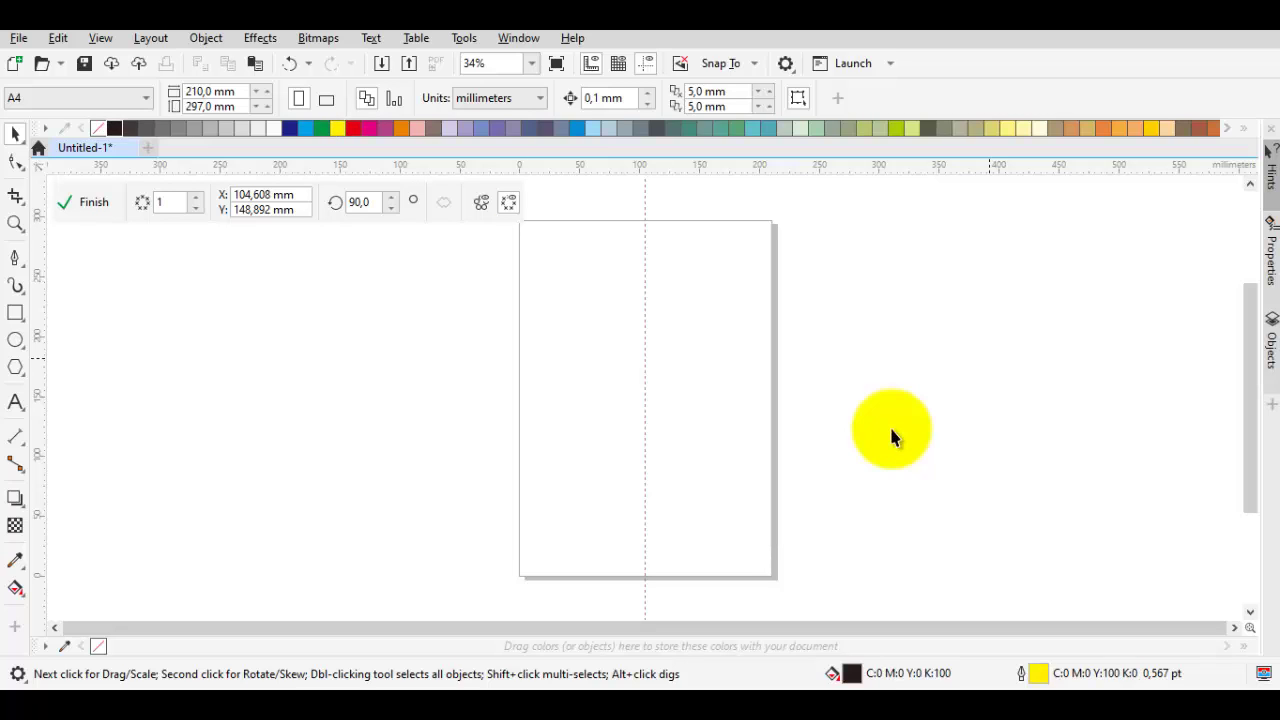
Step: Draw a closed eye shape about 31 by 18 mm with the Pen tool on one side of the symmetry axis
scroll(891, 437, up, 5)
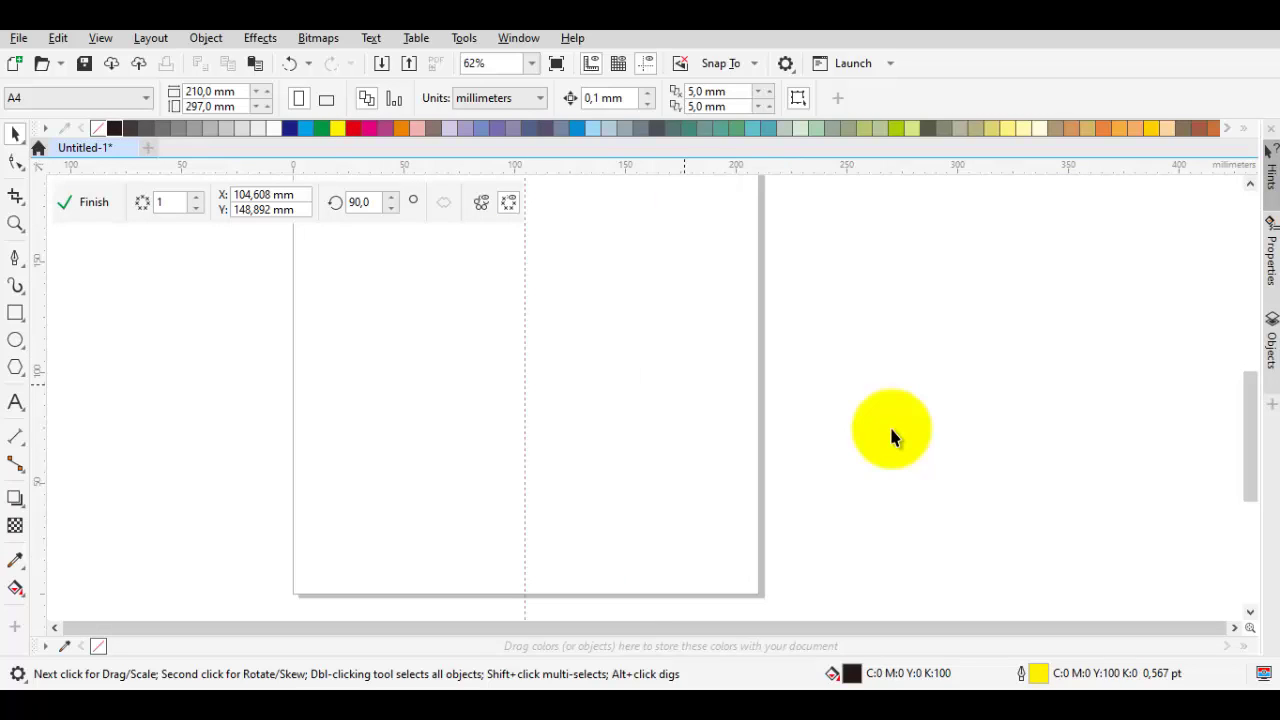
key(p)
scroll(893, 438, up, 3)
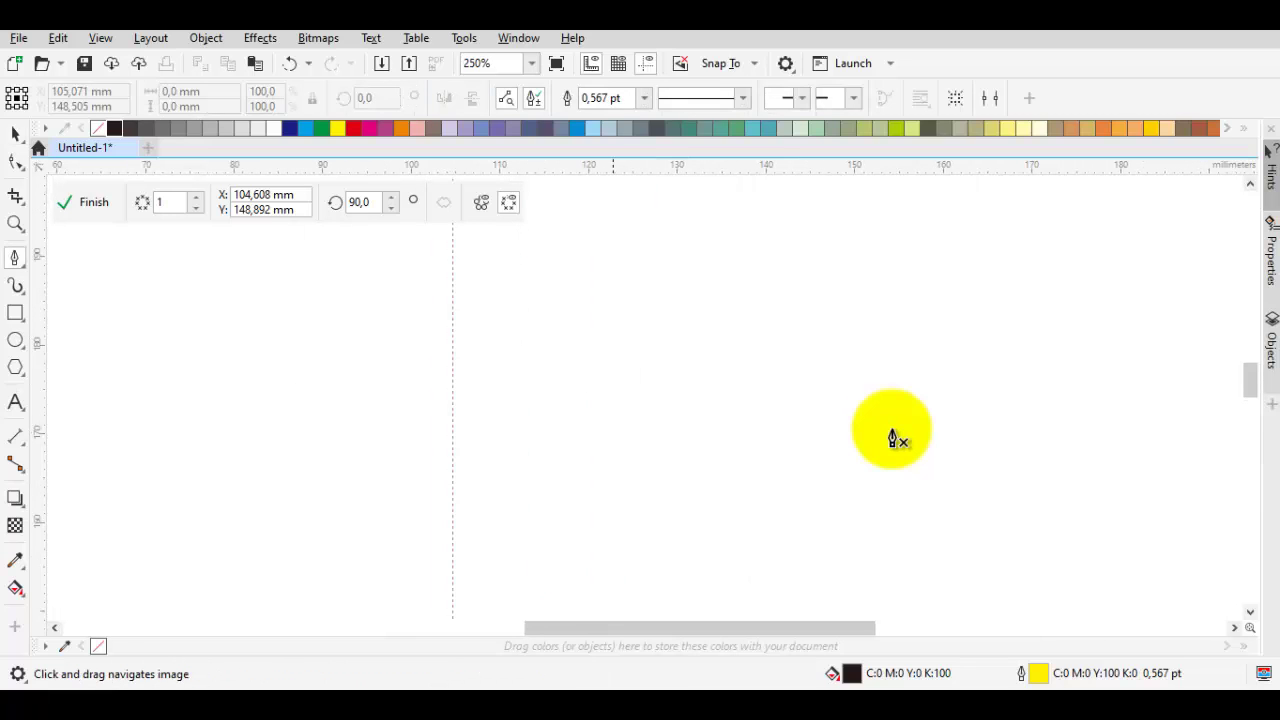
drag(896, 435, 893, 440)
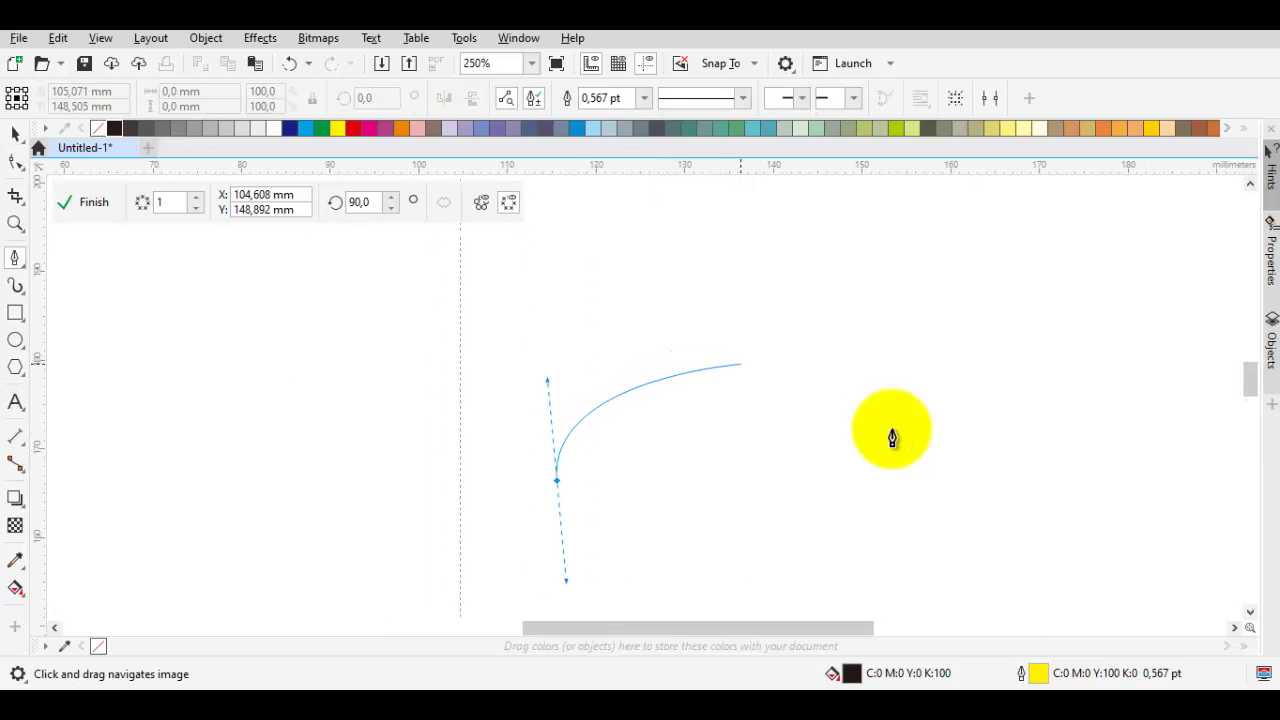
drag(769, 375, 836, 401)
scroll(836, 403, up, 3)
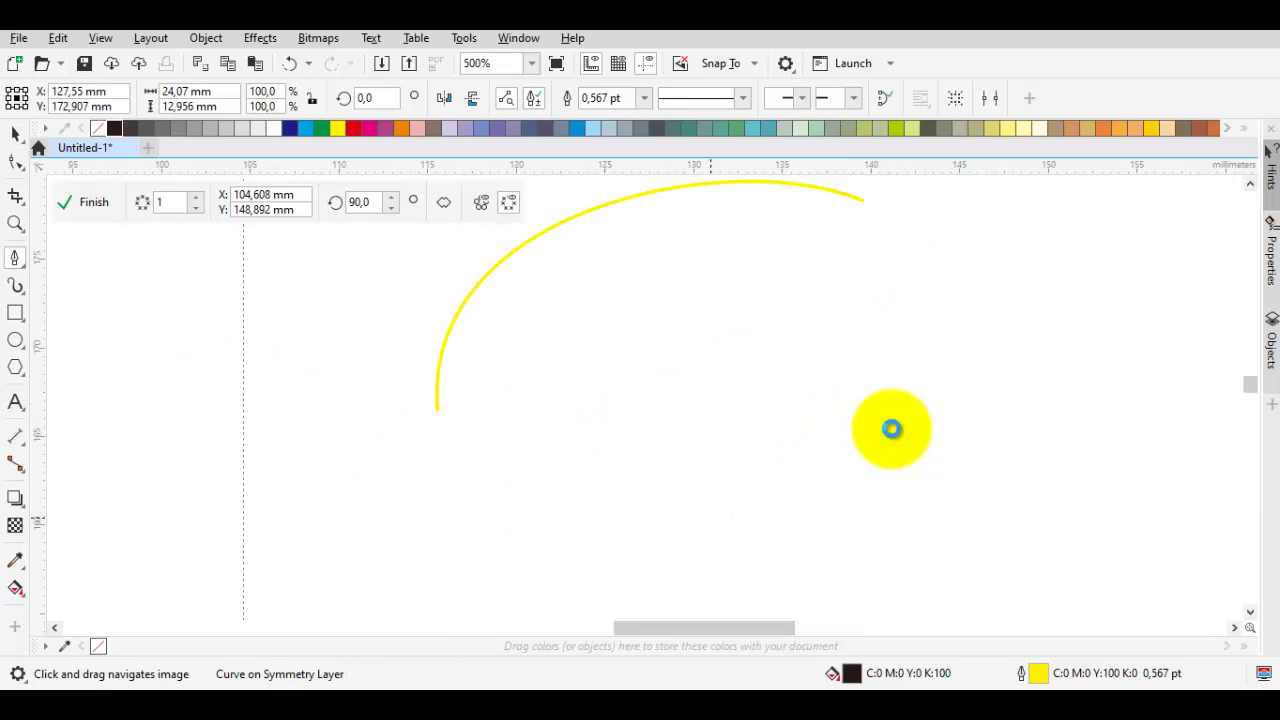
click(364, 418)
scroll(894, 434, down, 2)
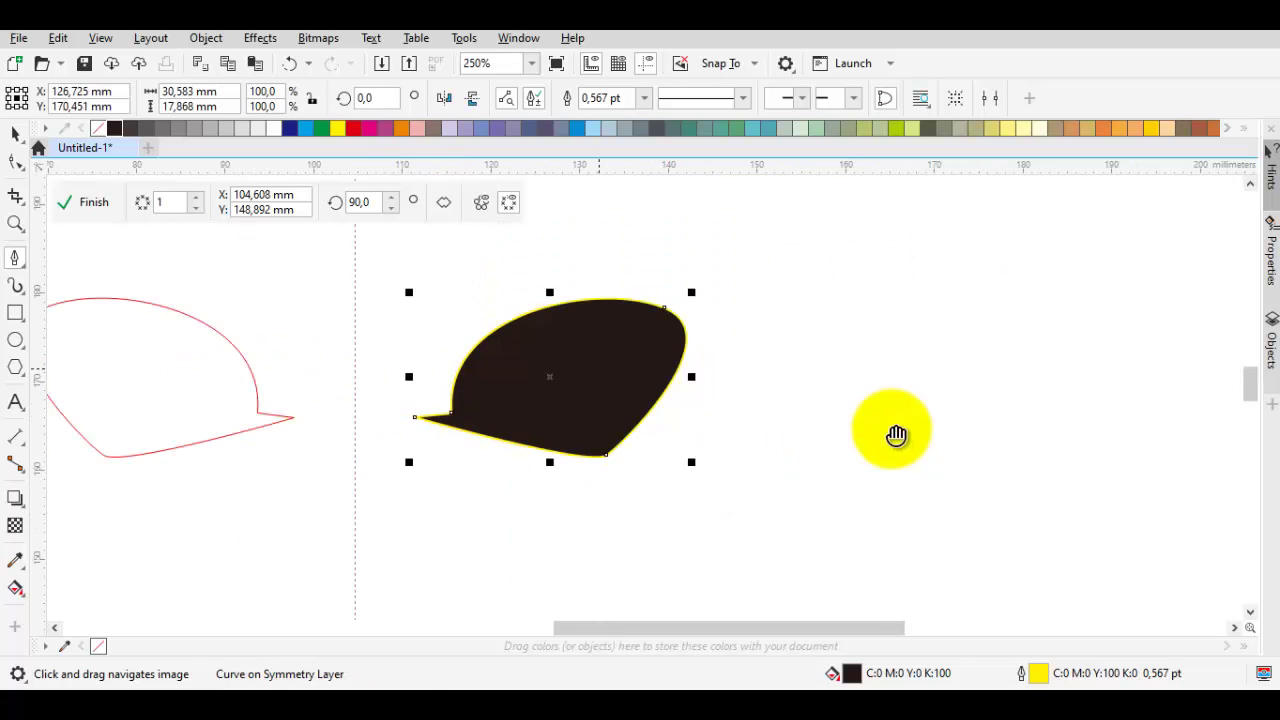
Step: Draw an upper-lid shape about 38 by 19 mm with a pointed outer flick over the eye and weld both shapes together
scroll(894, 434, up, 2)
drag(796, 435, 896, 440)
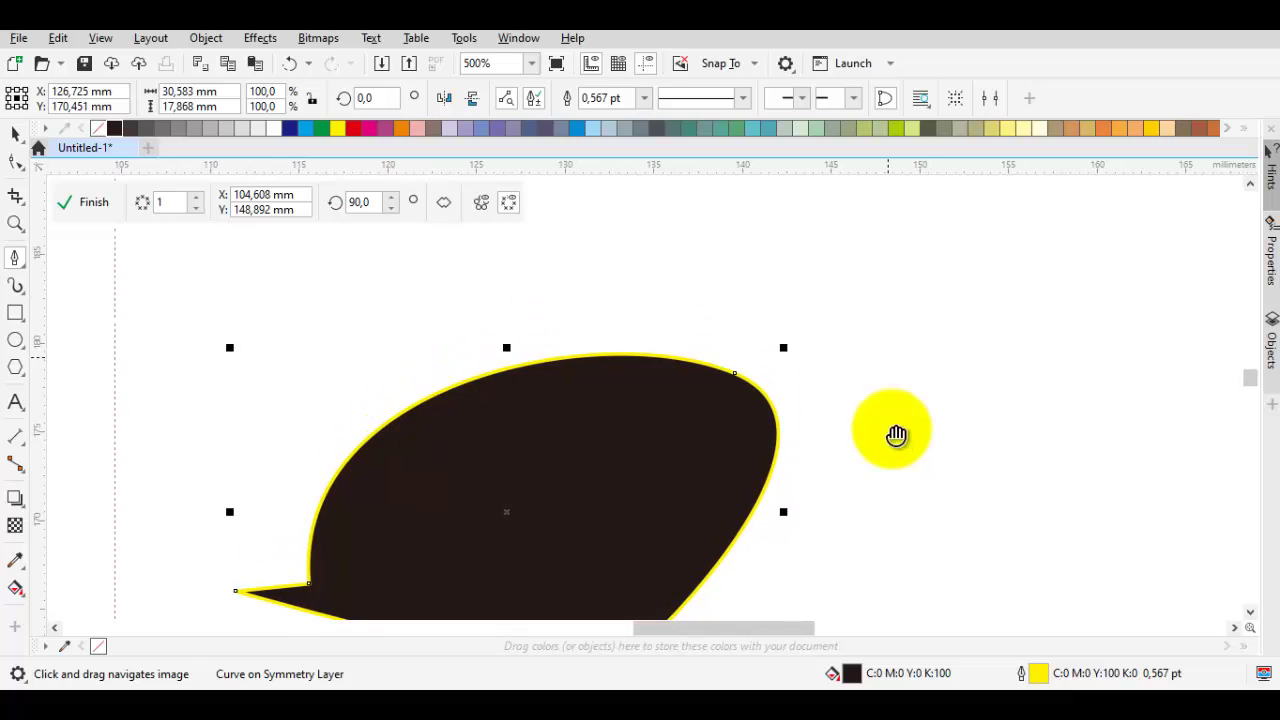
click(851, 382)
drag(632, 272, 473, 290)
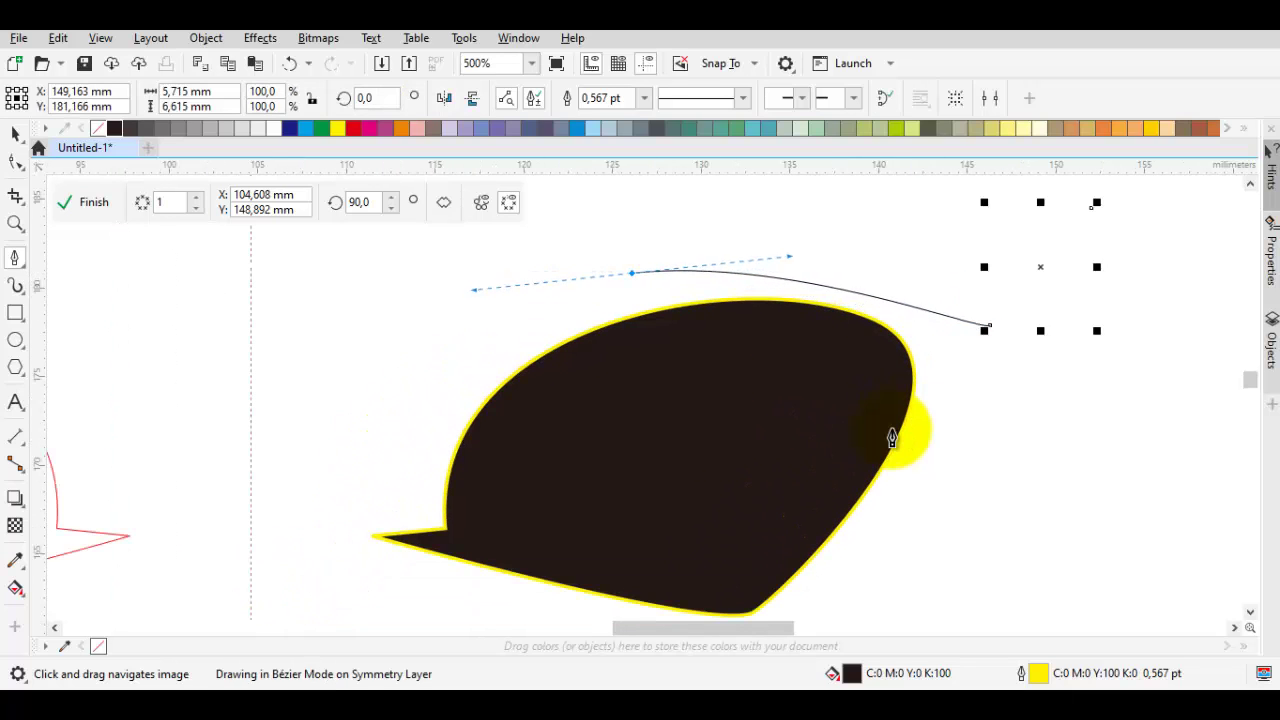
drag(892, 437, 892, 437)
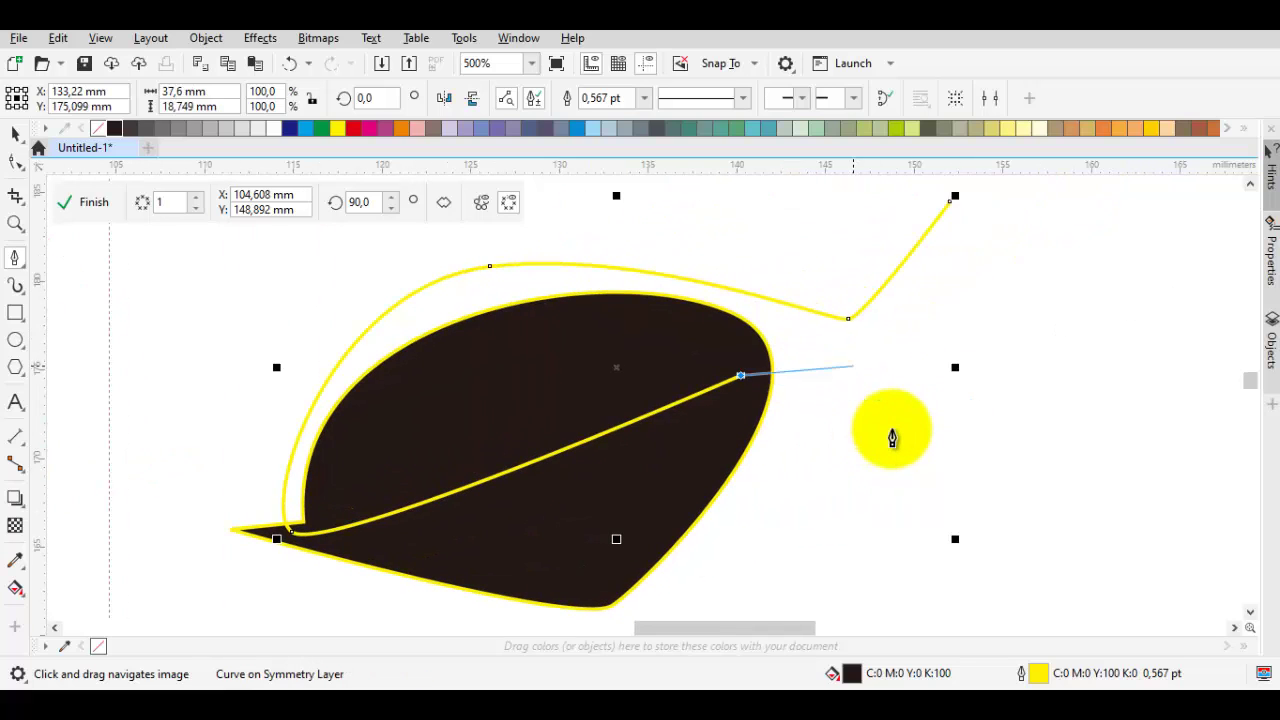
click(954, 197)
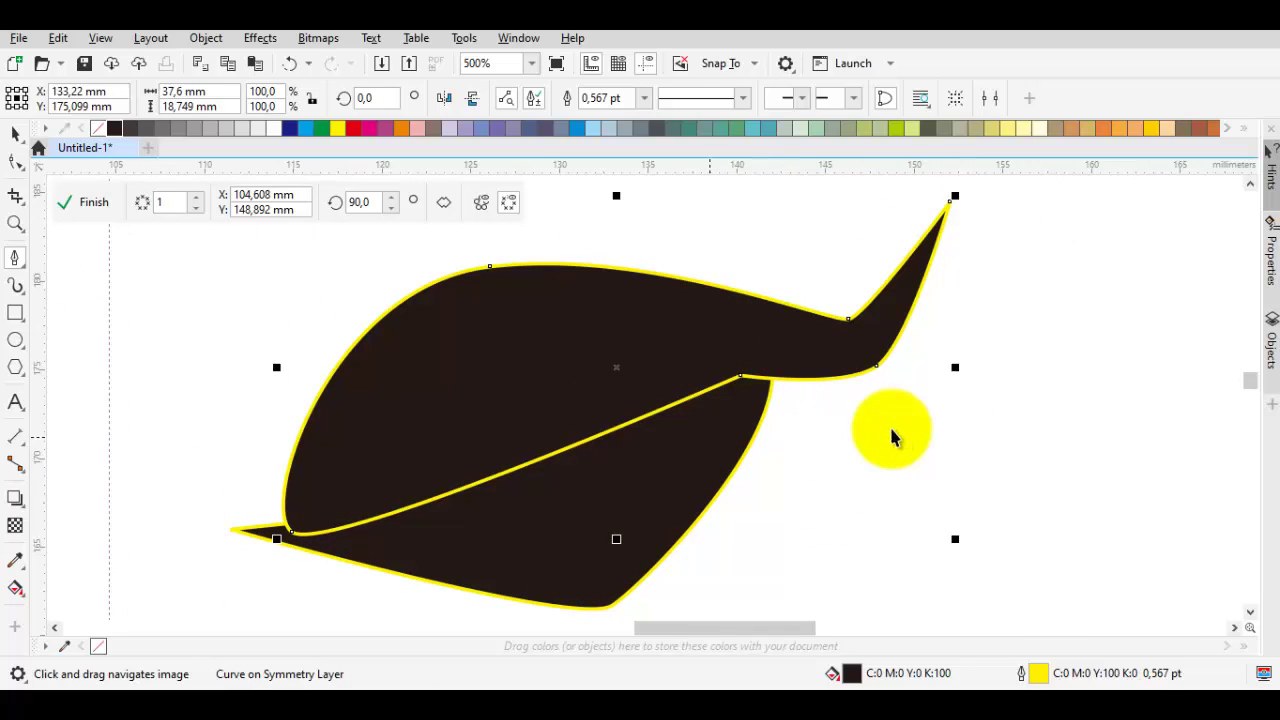
key(space)
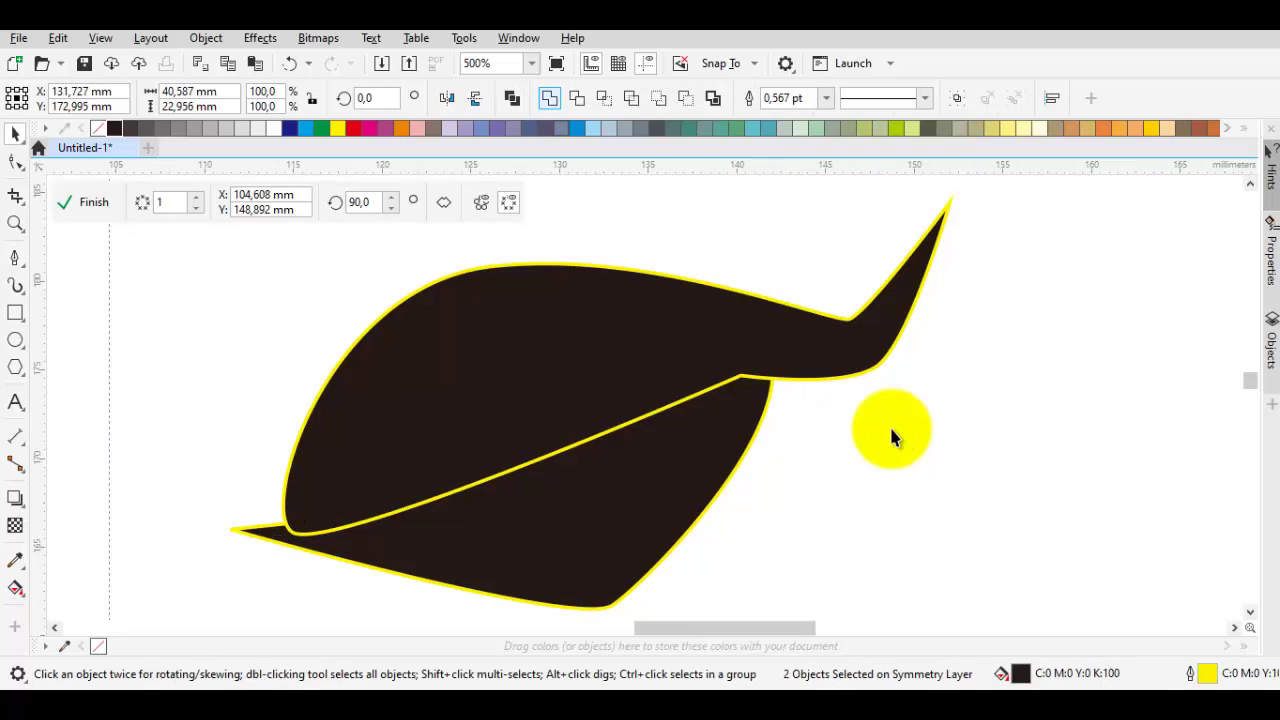
scroll(892, 437, down, 5)
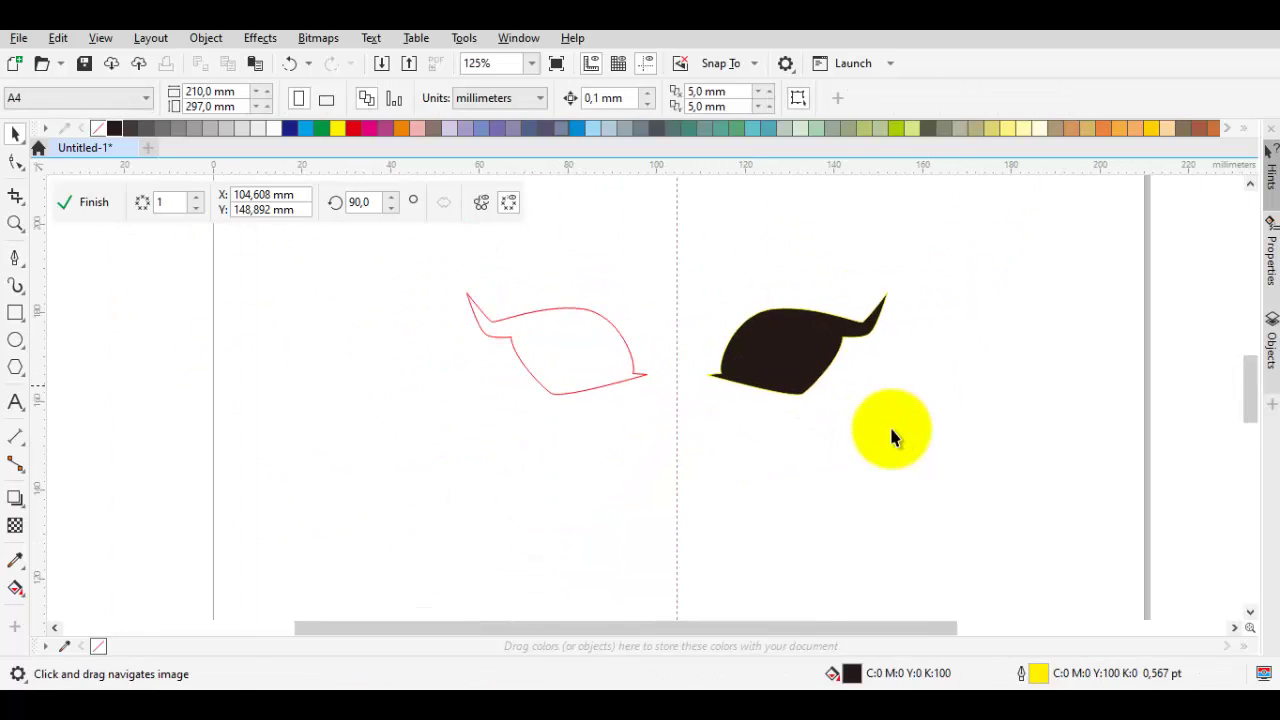
Step: Try adding a curved, pointed bridge shape about 16 by 19 mm between the symmetry axis and the eye's inner corner, welded to the eye
scroll(892, 437, up, 5)
key(space)
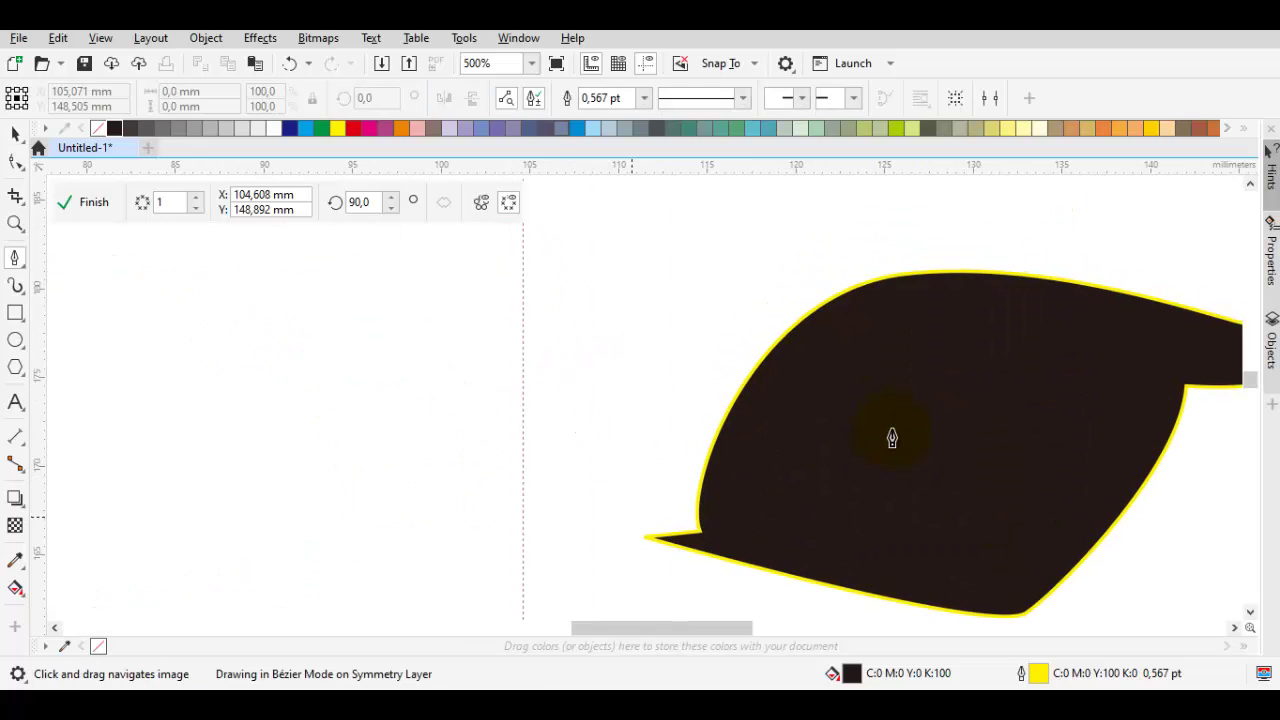
click(612, 484)
drag(810, 514, 835, 498)
drag(555, 558, 530, 520)
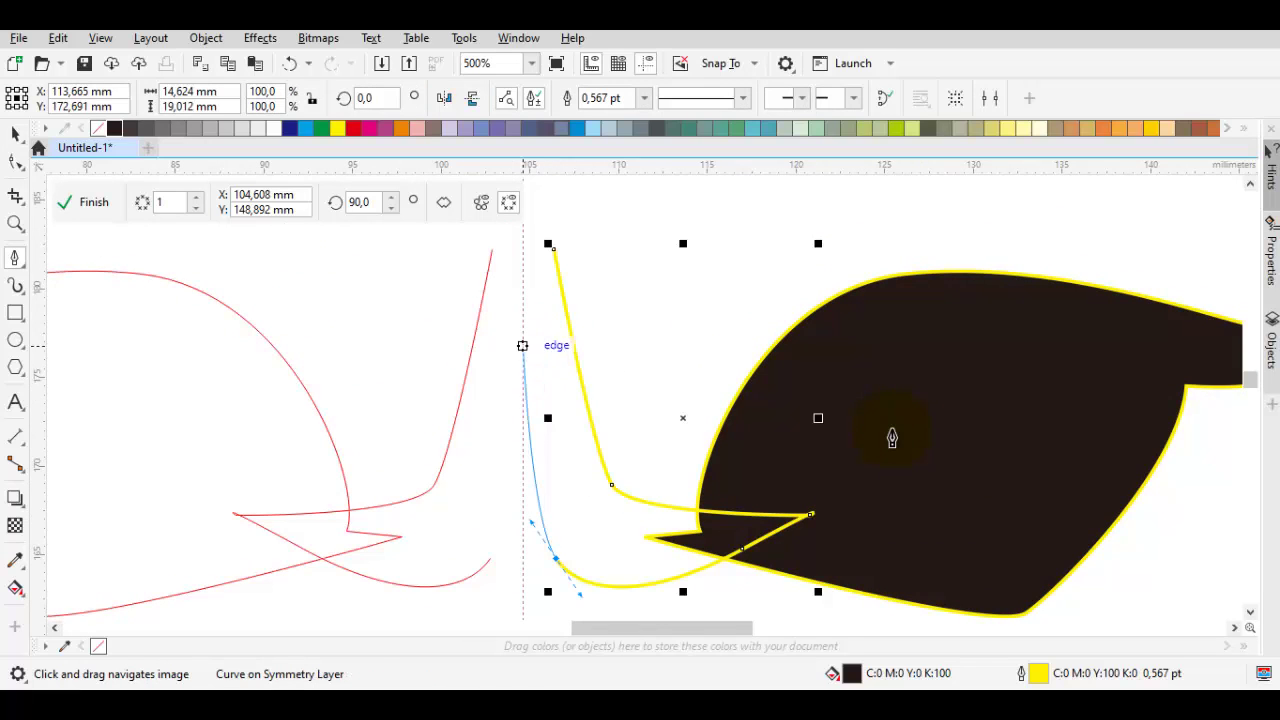
click(522, 369)
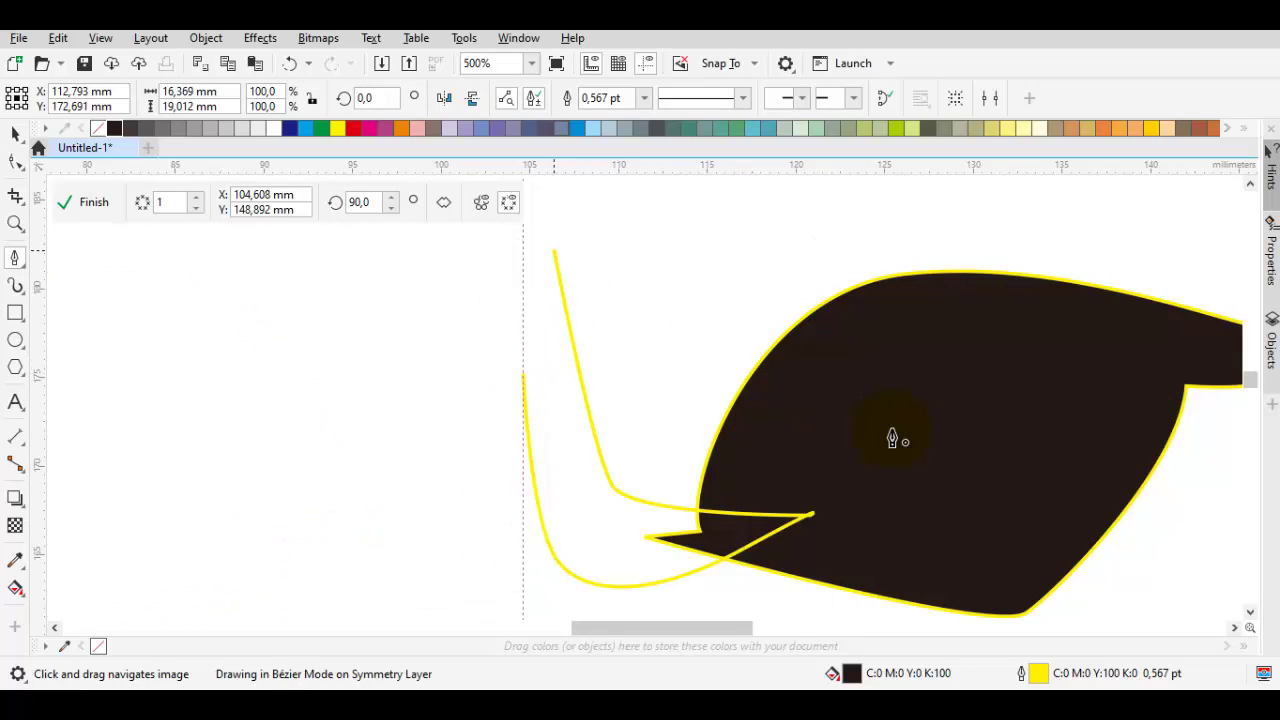
click(552, 247)
key(space)
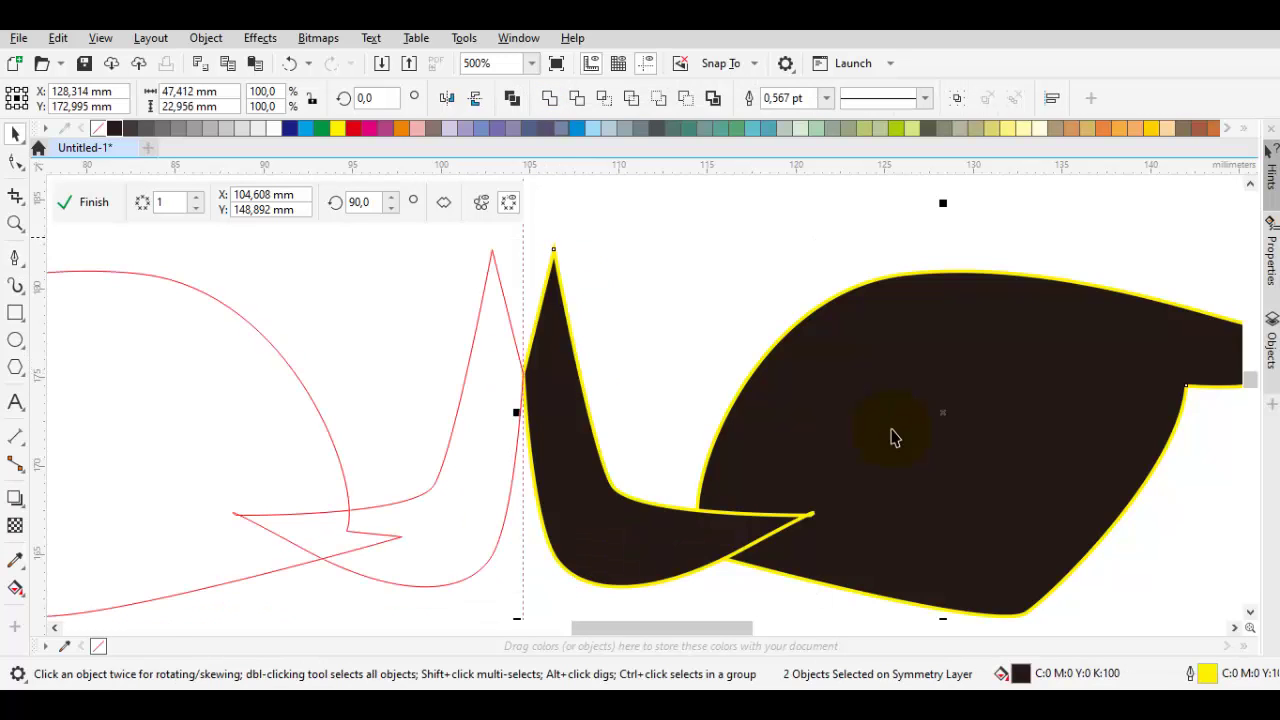
key(Escape)
scroll(893, 437, down, 4)
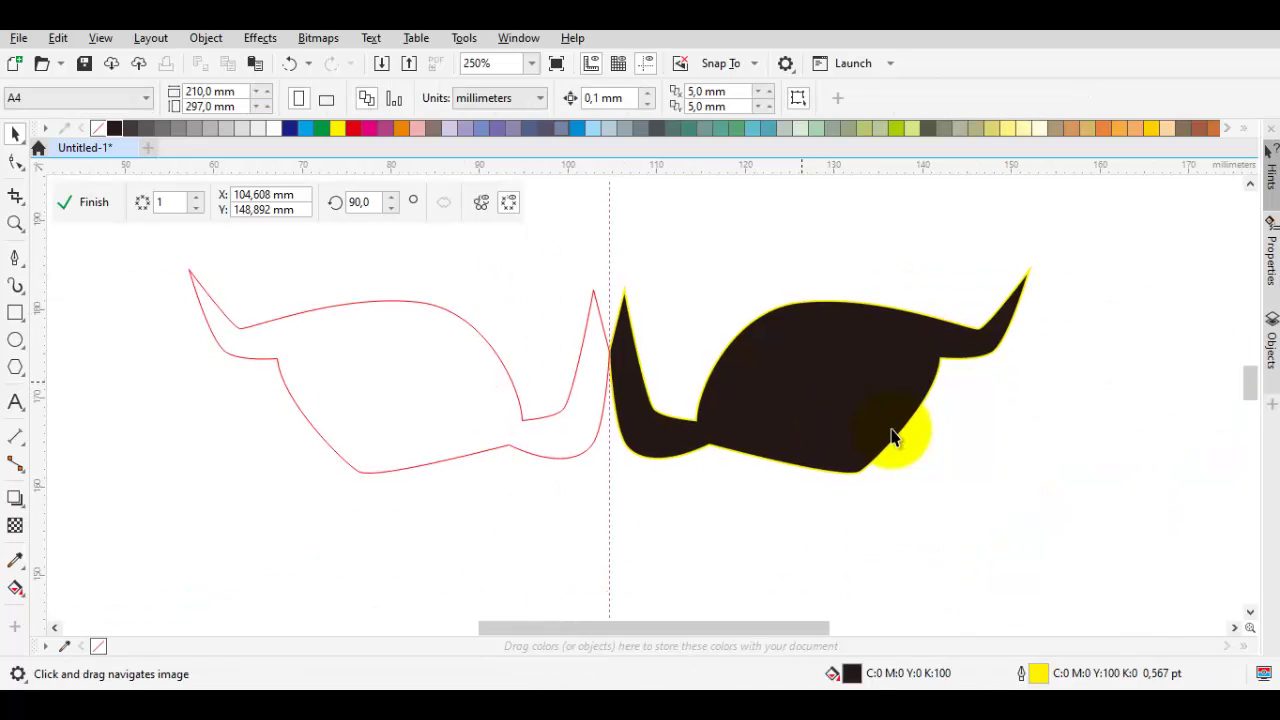
scroll(893, 437, up, 4)
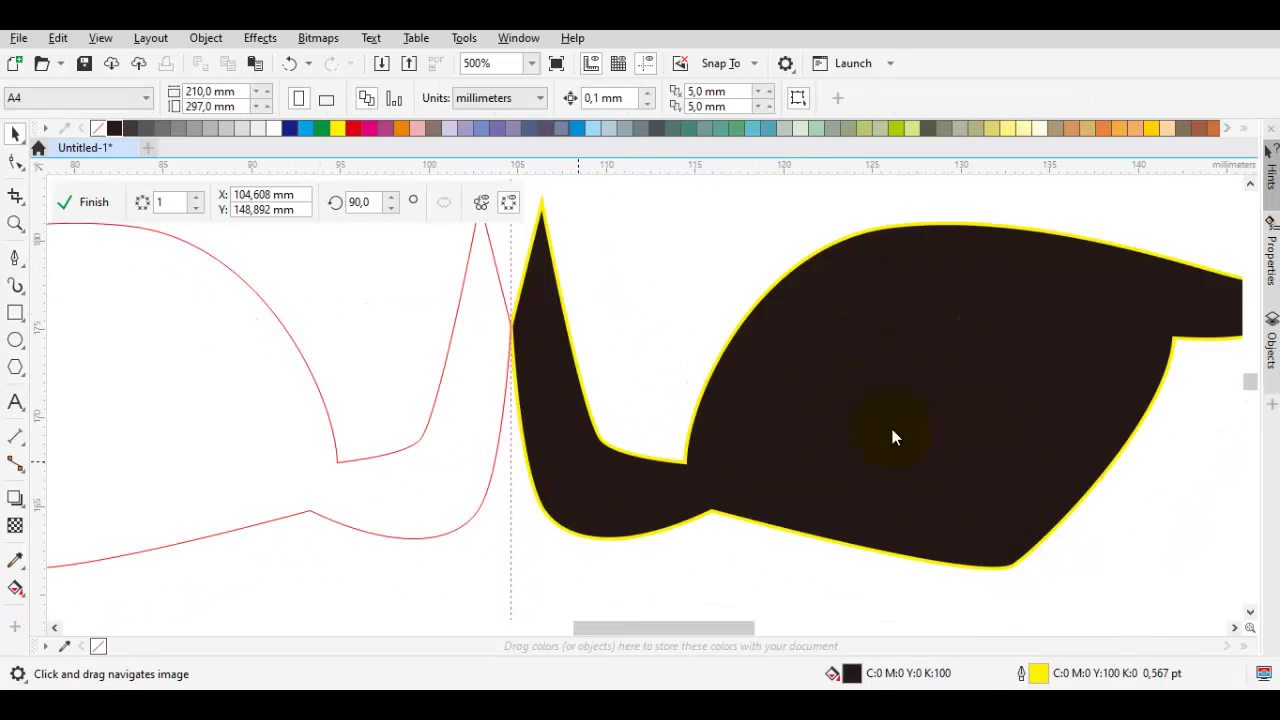
Step: Undo the drawing and welding of the bridge shape beside the symmetry axis
key(ctrl+z)
key(ctrl+z)
key(ctrl+shift+z)
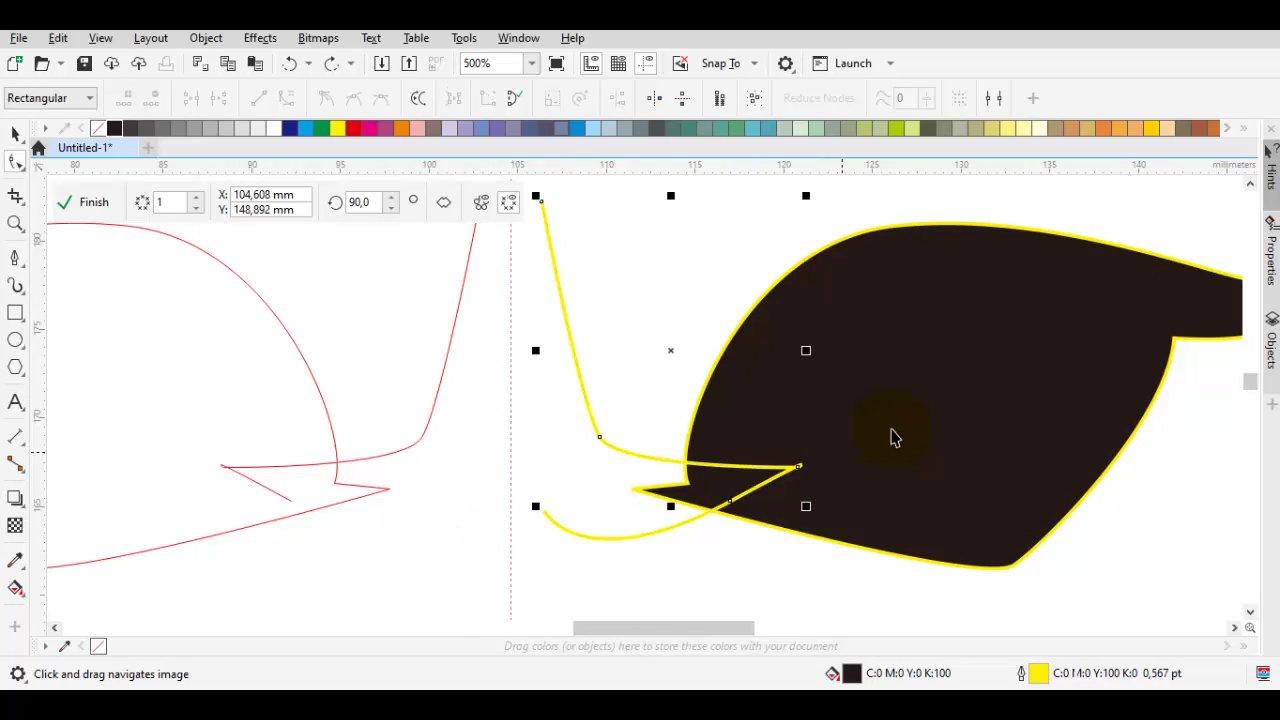
key(ctrl+shift+z)
scroll(893, 437, down, 2)
scroll(893, 437, up, 2)
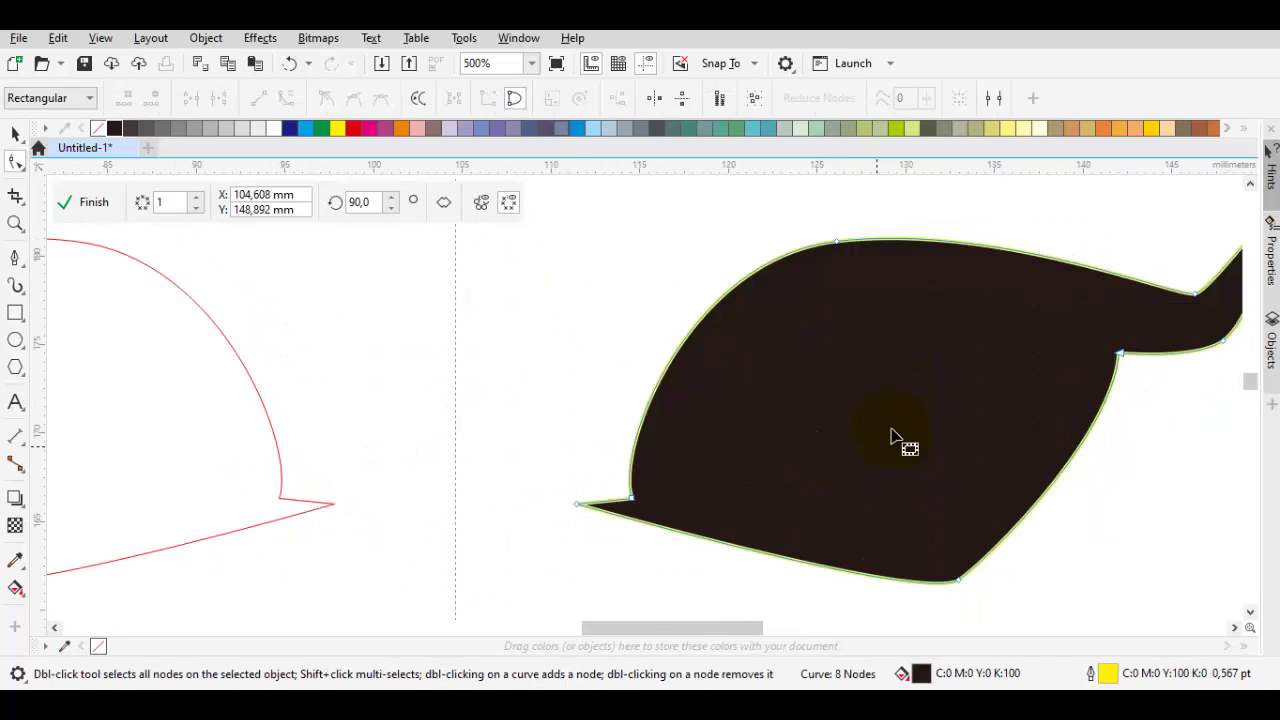
Step: Move the eye shape horizontally closer to the symmetry axis
key(space)
drag(893, 437, 892, 429)
scroll(892, 429, down, 2)
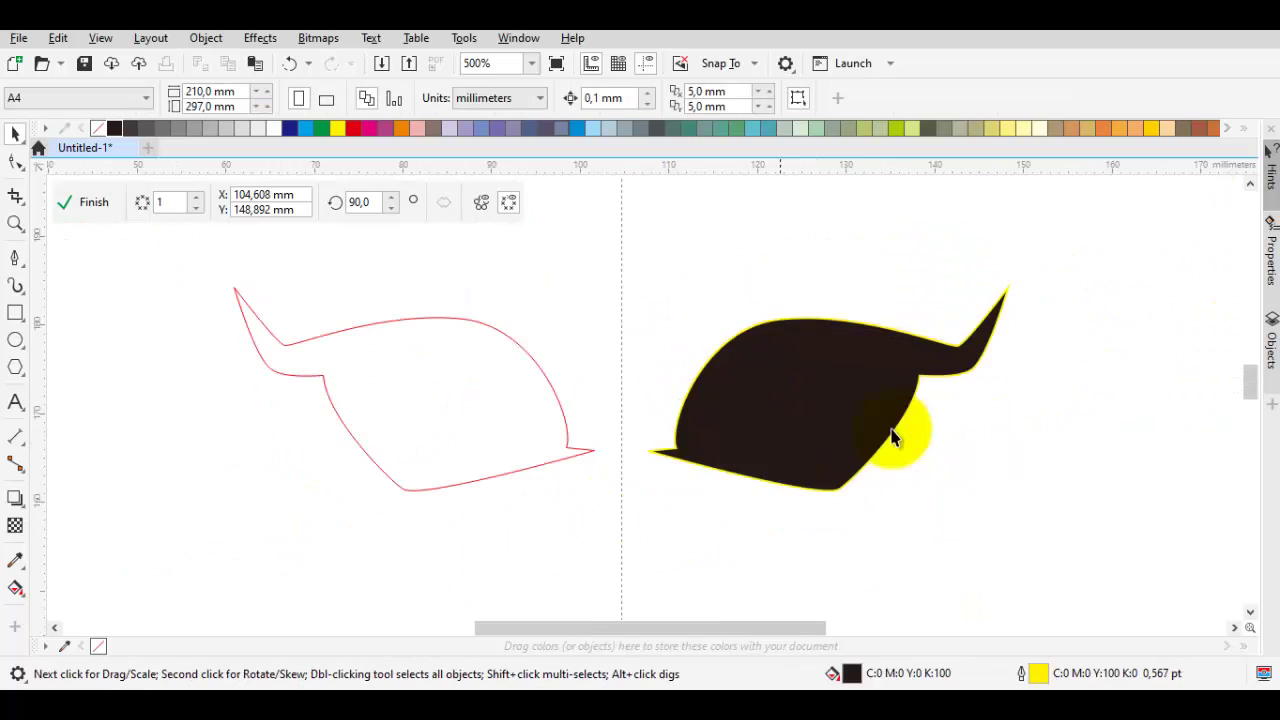
Step: Draw a small hooked nostril shape and a surrounding closed muzzle band about 14 by 40 mm from the symmetry axis, below the eye
key(h)
scroll(891, 437, up, 2)
scroll(896, 435, down, 2)
scroll(893, 437, up, 2)
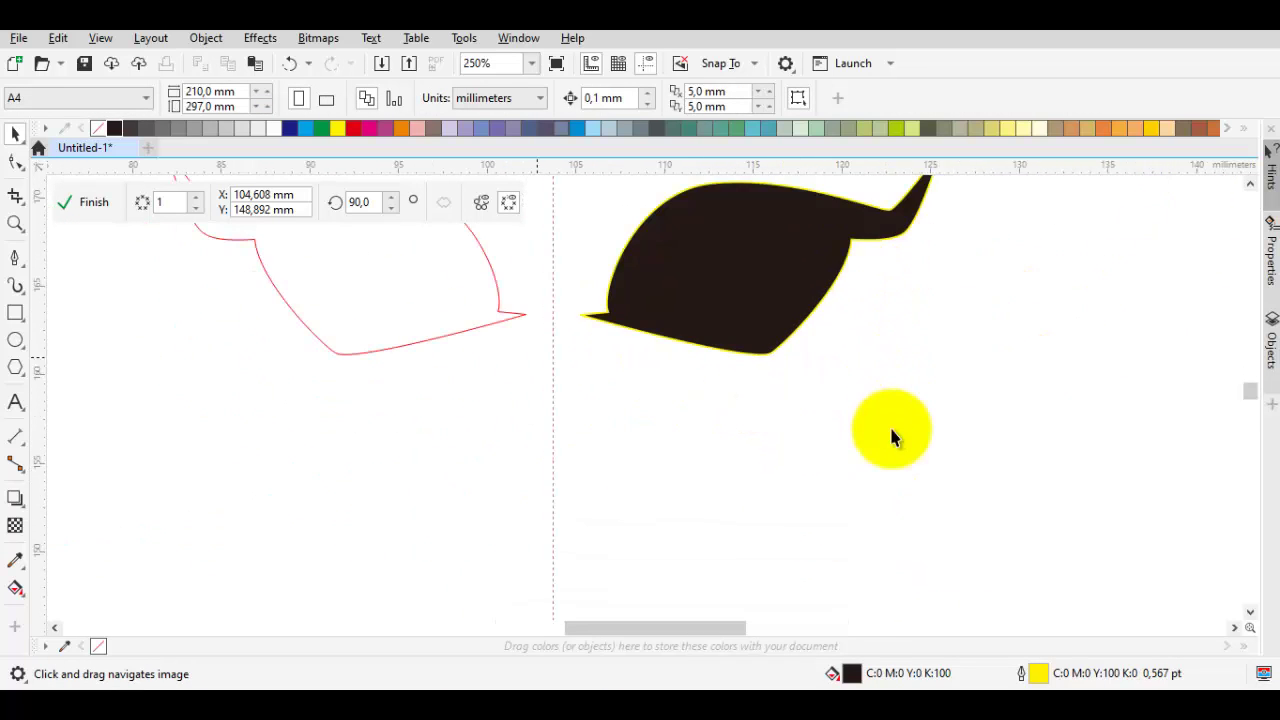
key(space)
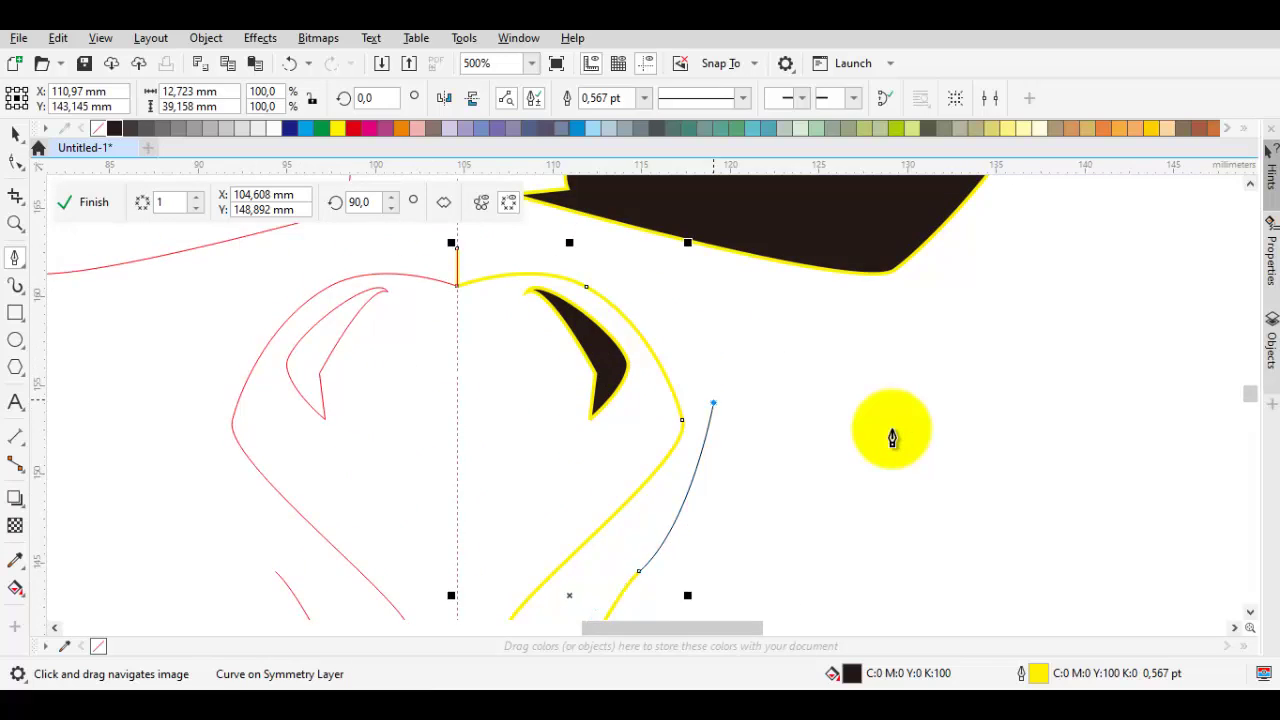
scroll(892, 437, up, 2)
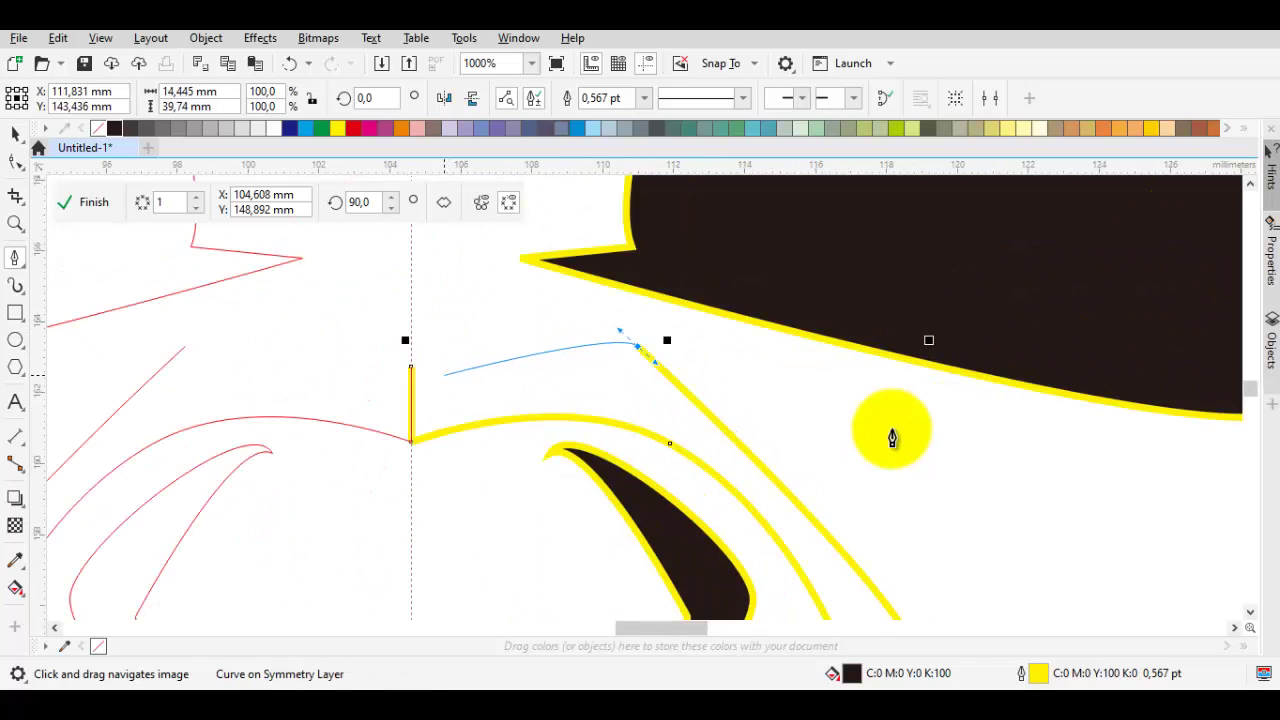
Step: Raise the muzzle band's top node along the symmetry axis to form a taller peak
key(F10)
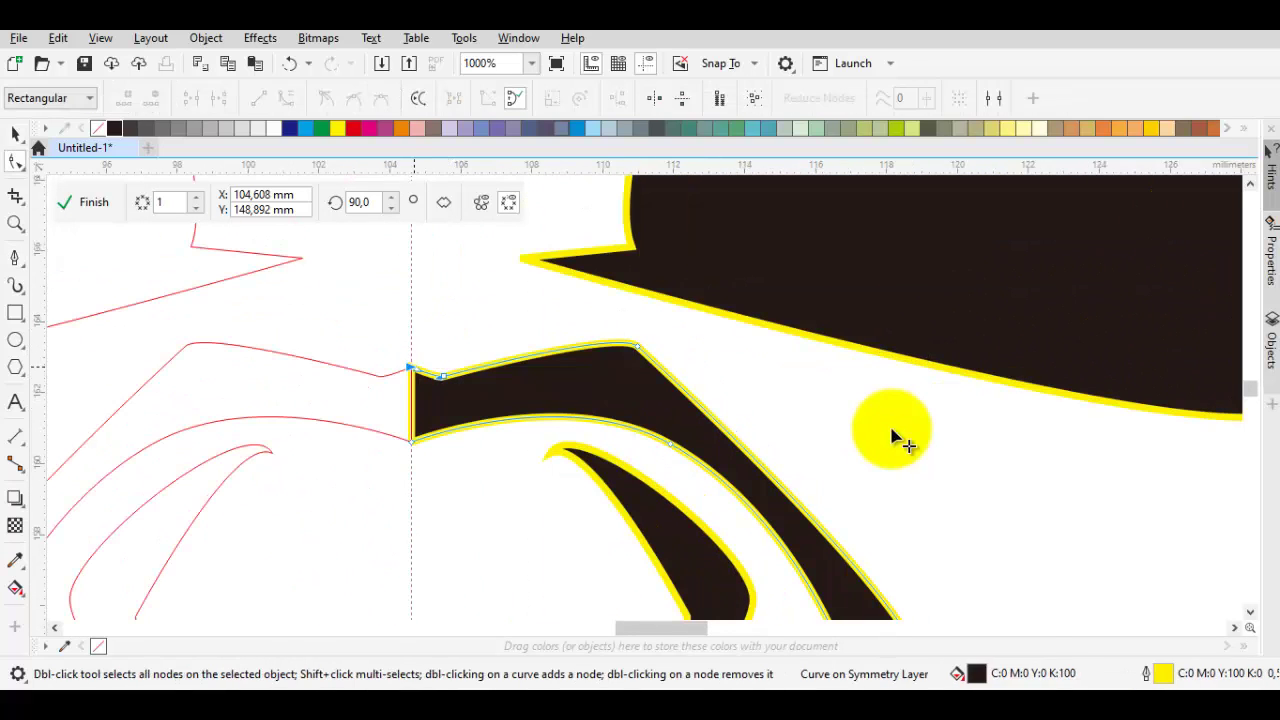
key(space)
scroll(892, 437, down, 3)
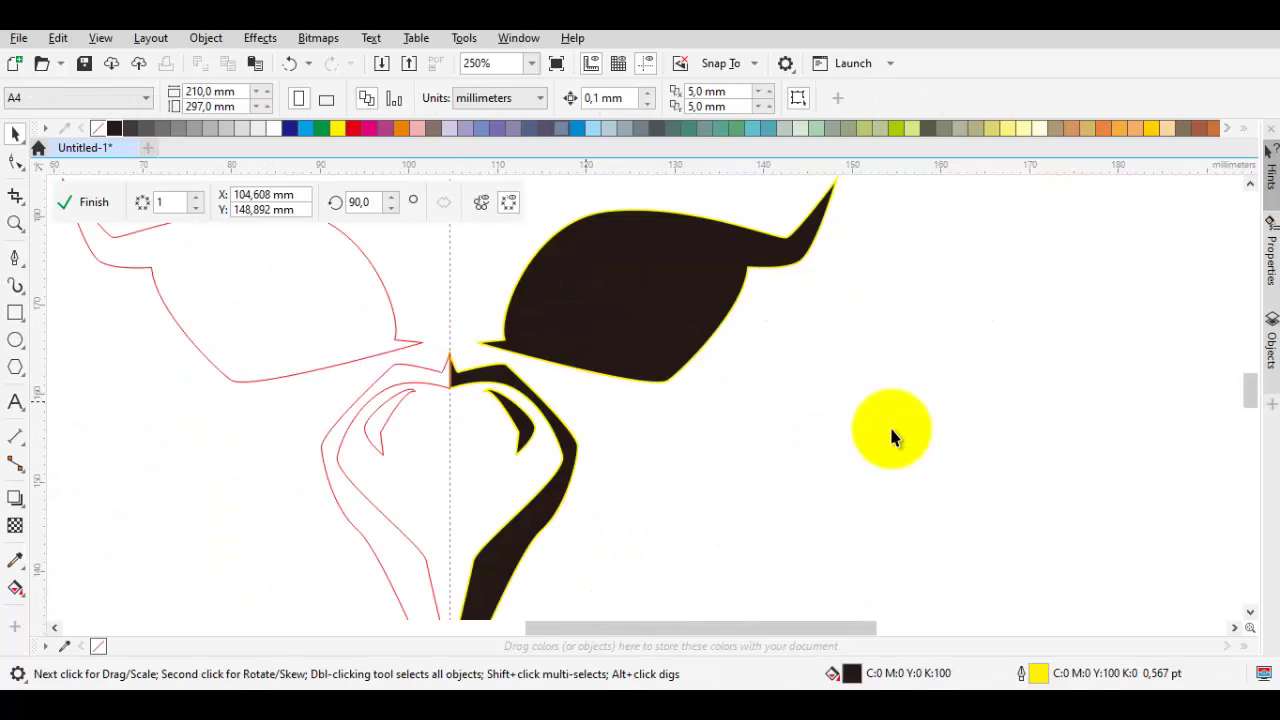
Step: Draw a closed crescent about 31 by 8 mm with pointed ends along the eye's lower edge
scroll(892, 437, up, 1)
key(space)
scroll(892, 437, up, 1)
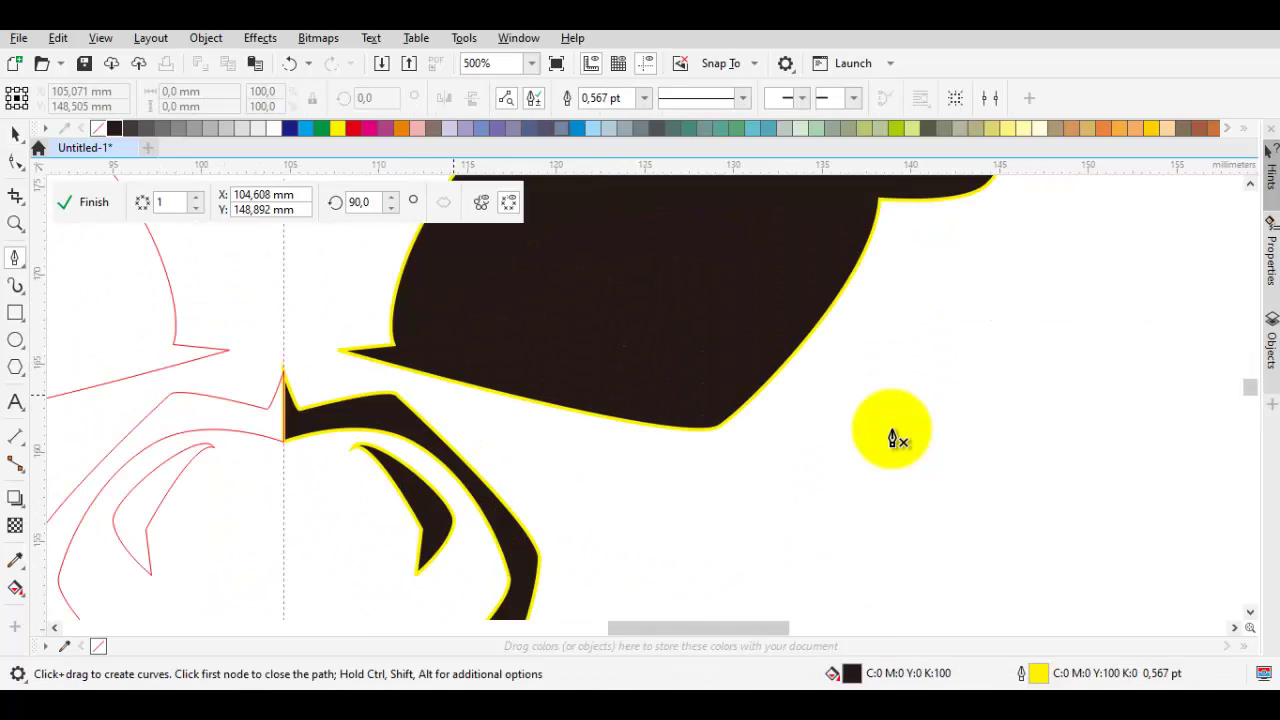
click(892, 437)
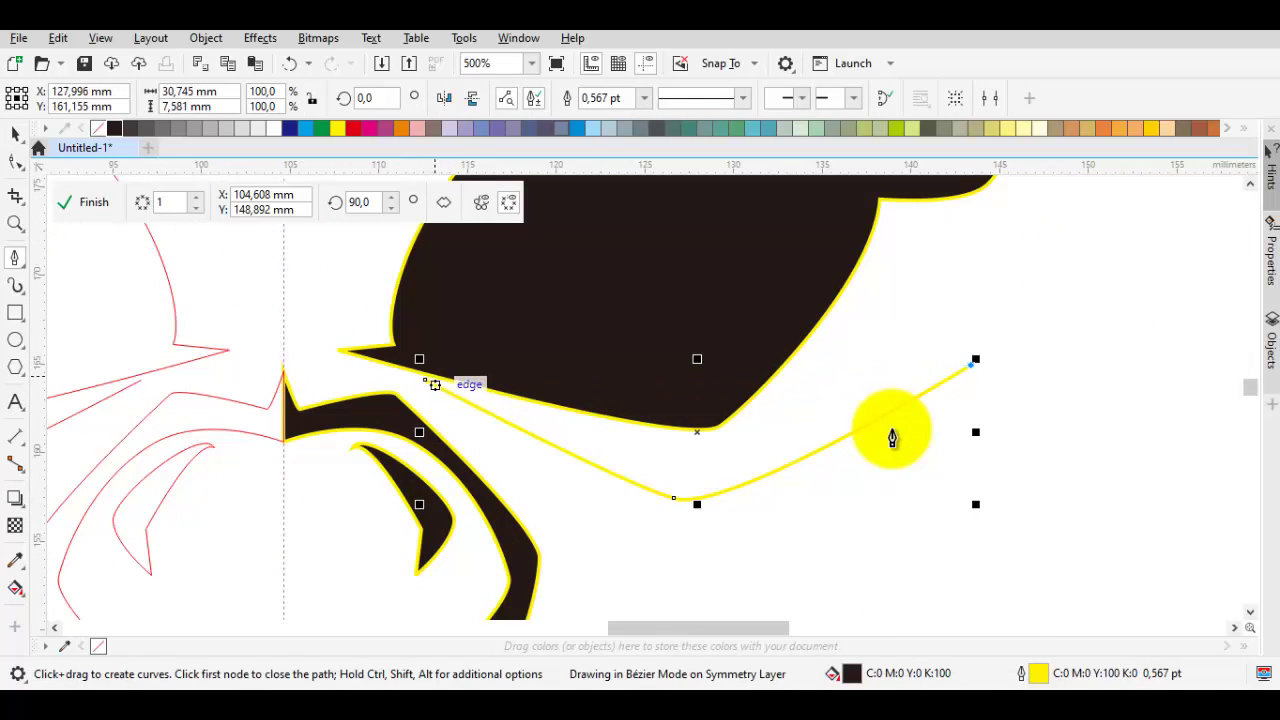
drag(425, 380, 769, 473)
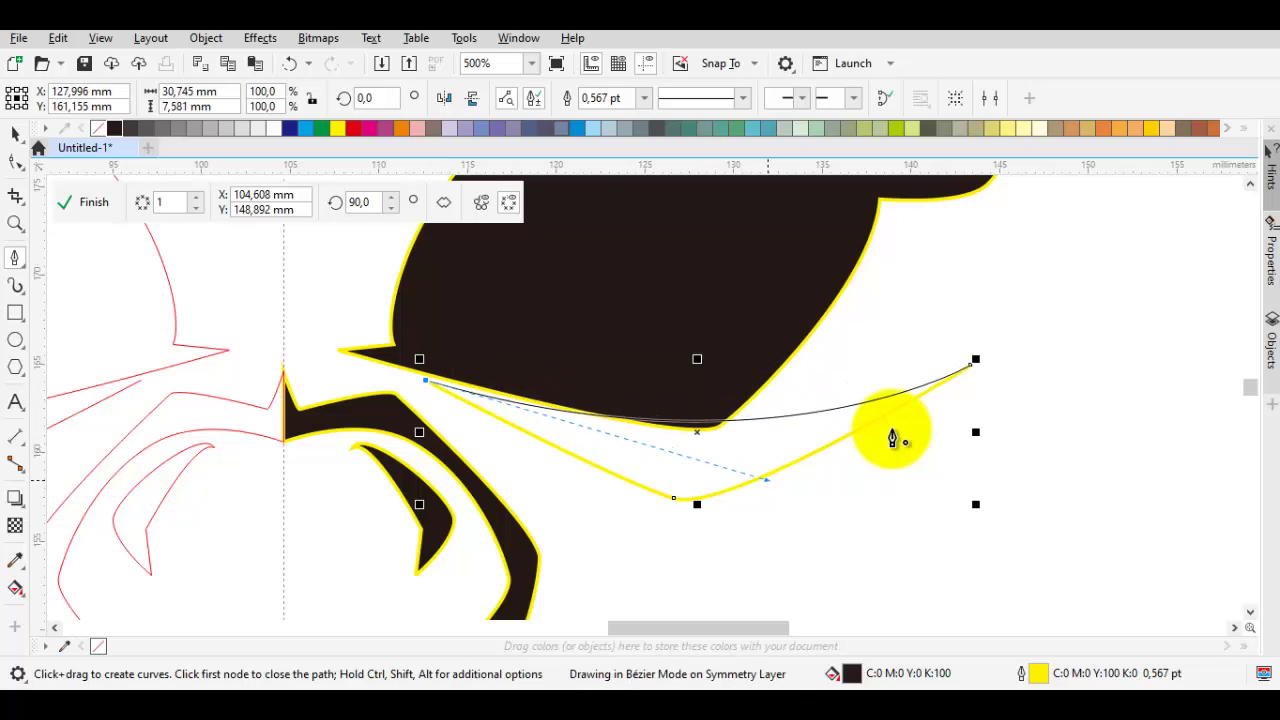
Step: Shift the lower crescent slightly toward the symmetry axis and weld it to the eye shape
key(space)
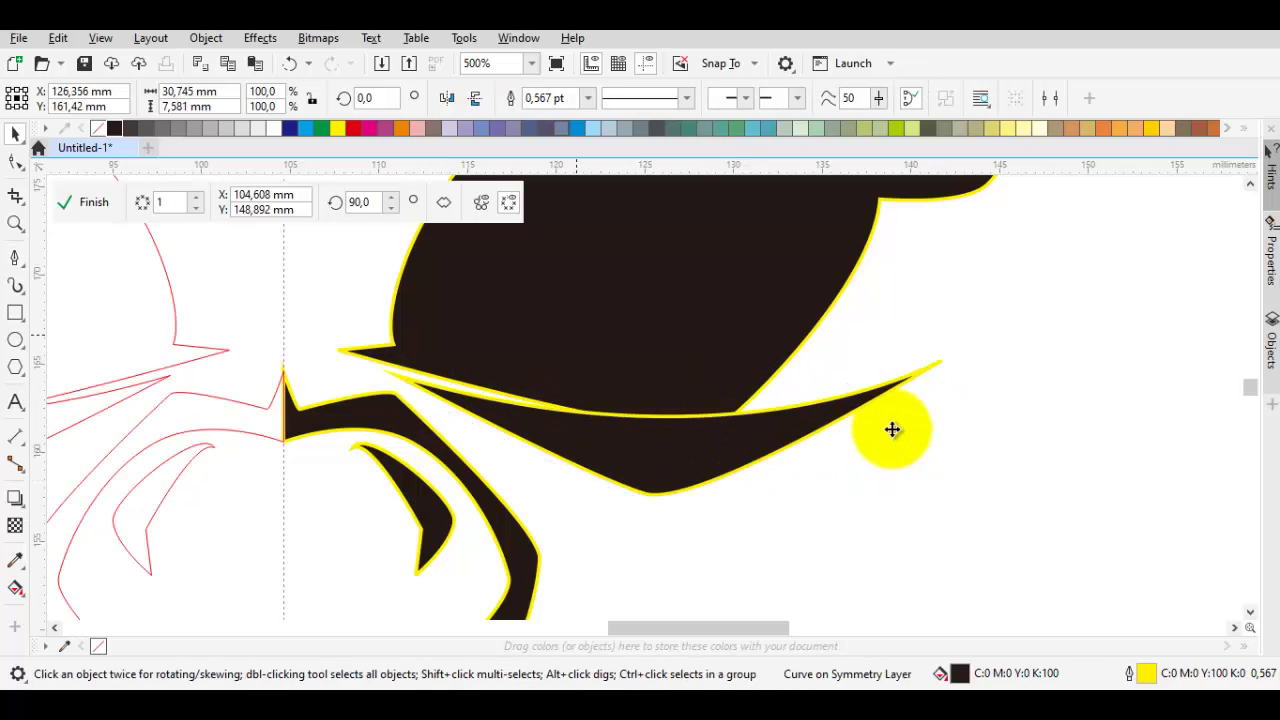
shift+click(892, 432)
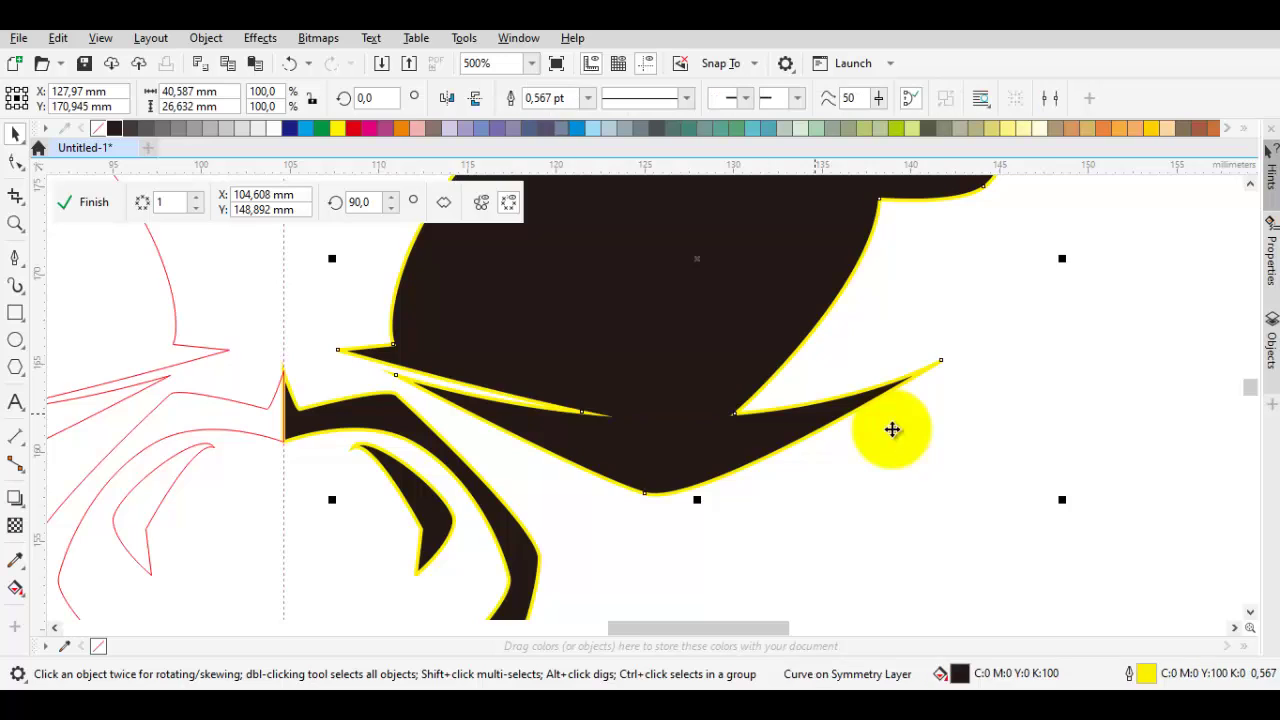
scroll(892, 437, down, 5)
Step: Draw a closed brow shape about 47 by 24 mm above the eye, with a notched inner spike and a pointed outer end
key(space)
scroll(892, 437, up, 4)
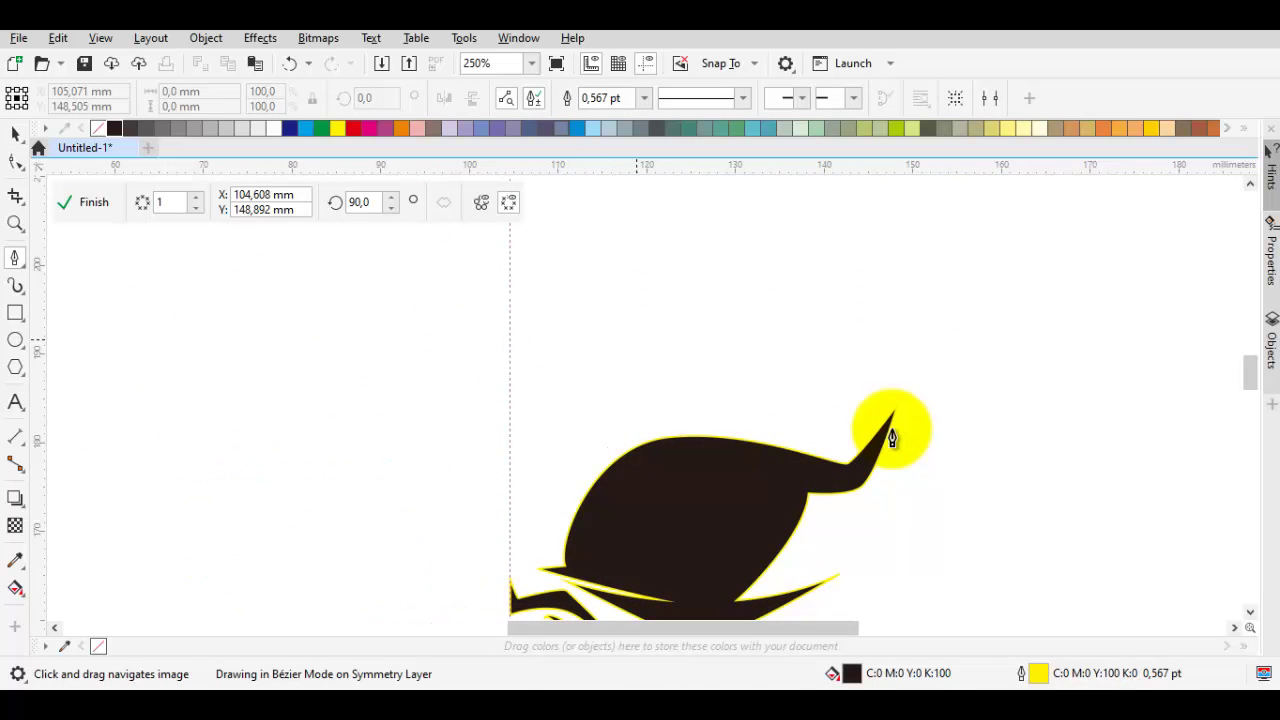
click(635, 340)
click(608, 400)
drag(698, 320, 818, 355)
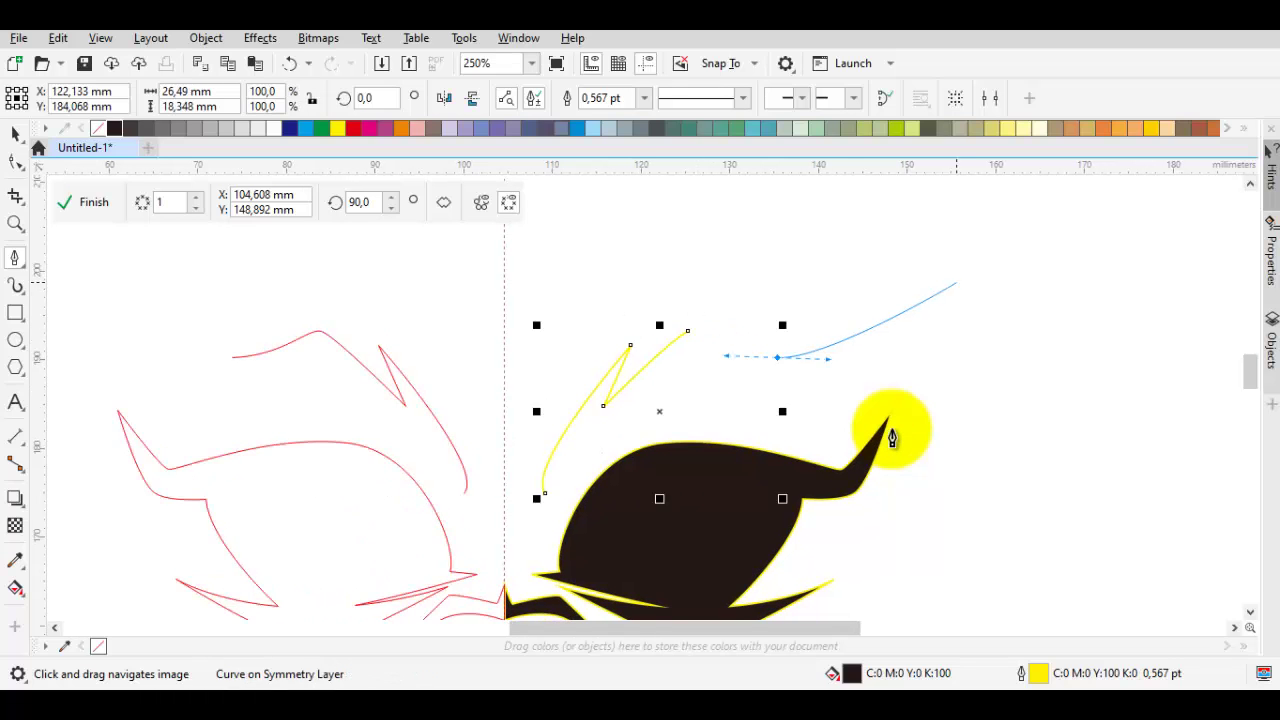
click(960, 277)
click(894, 414)
scroll(728, 398, up, 2)
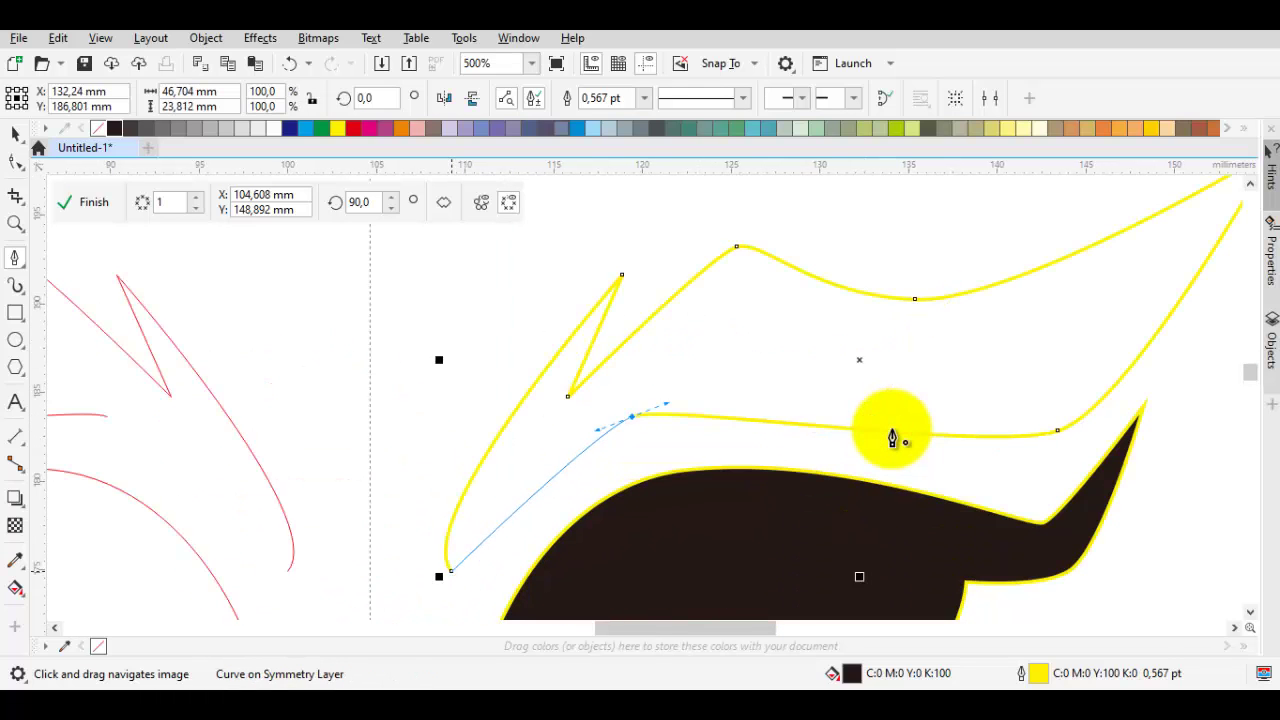
click(892, 437)
Step: Move the brow shape slightly down, closer to the eye
key(space)
key(F10)
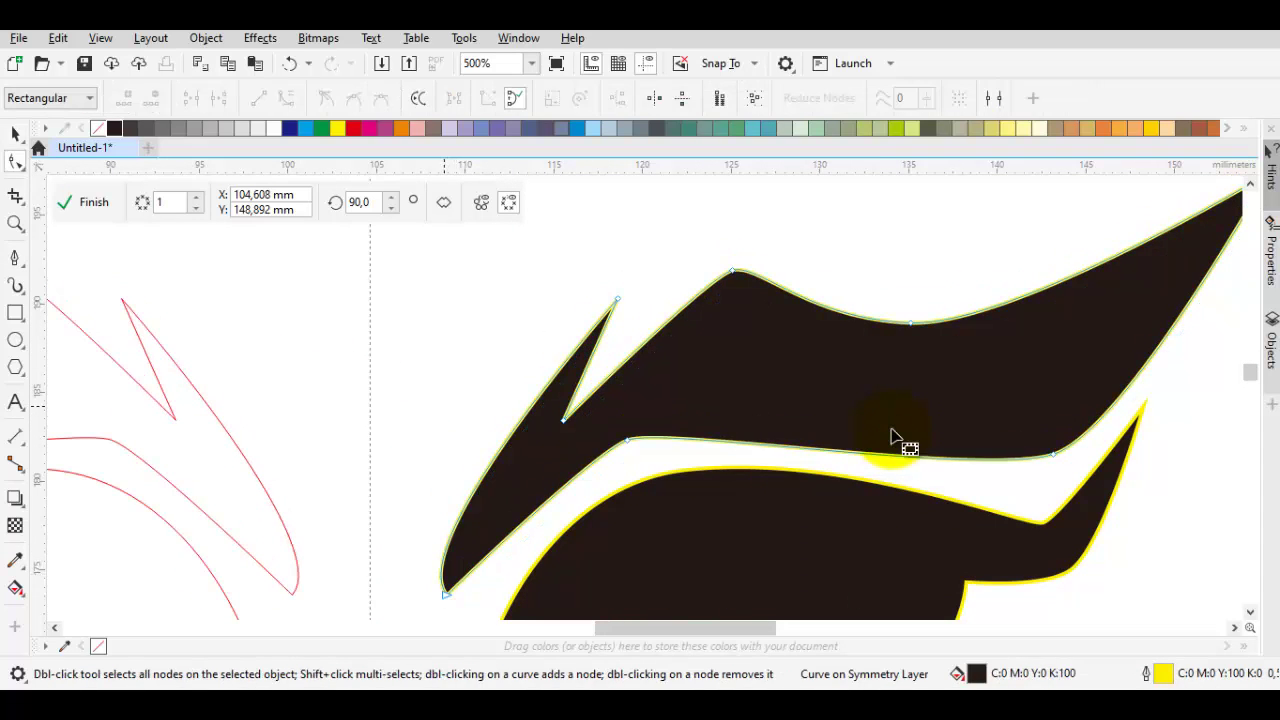
key(space)
scroll(893, 437, down, 3)
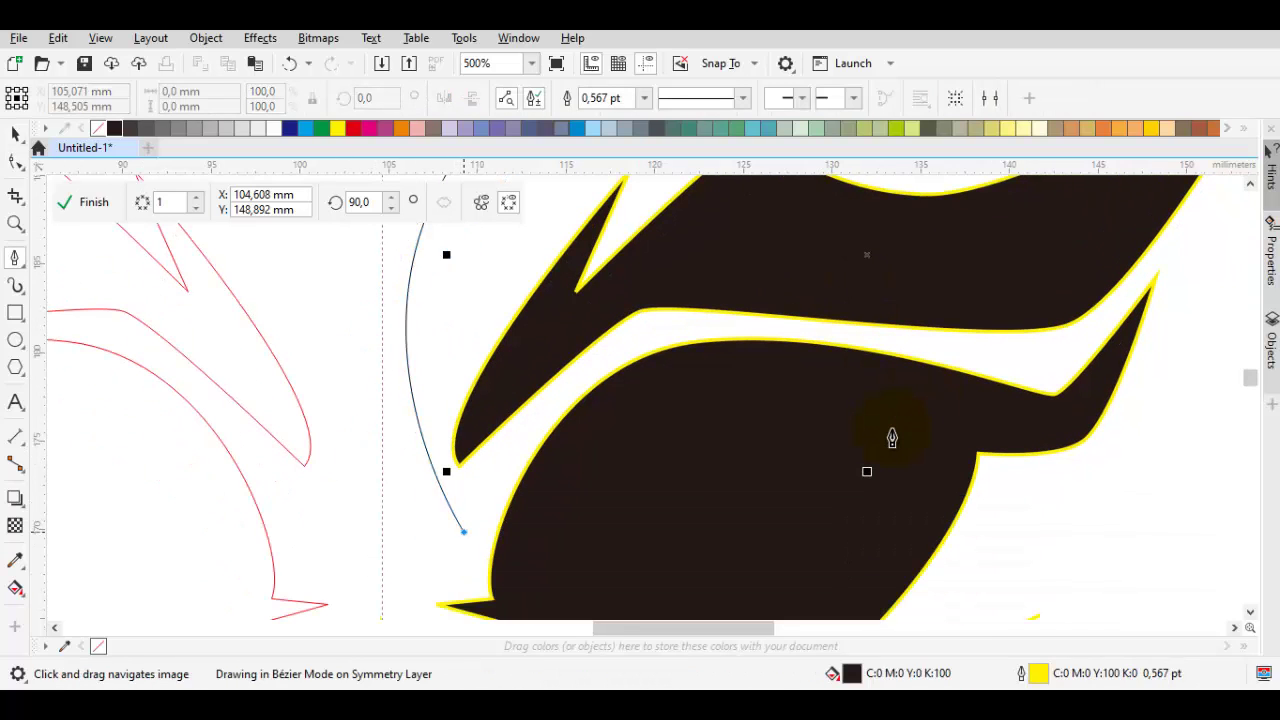
Step: Draw a closed, pointed crescent about 3 by 20 mm between the symmetry axis and the brow's inner end, and weld it to the brow
scroll(892, 437, up, 2)
key(space)
key(space)
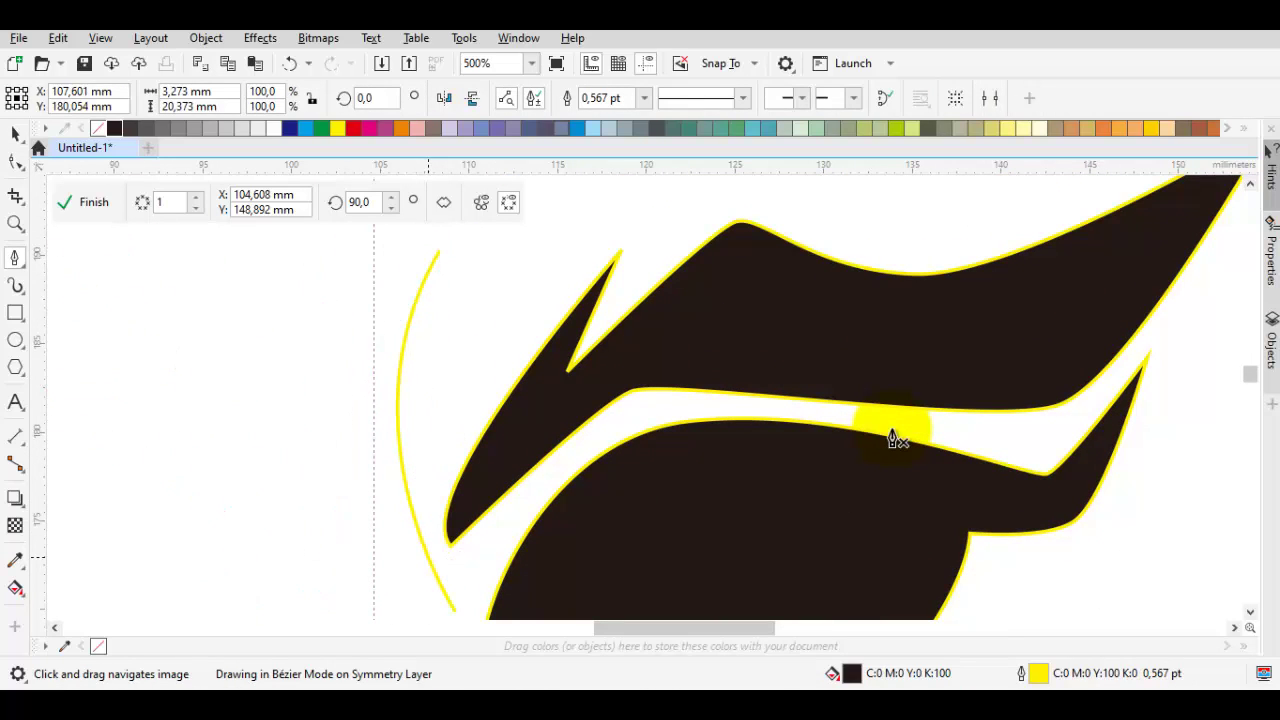
key(space)
scroll(893, 437, down, 1)
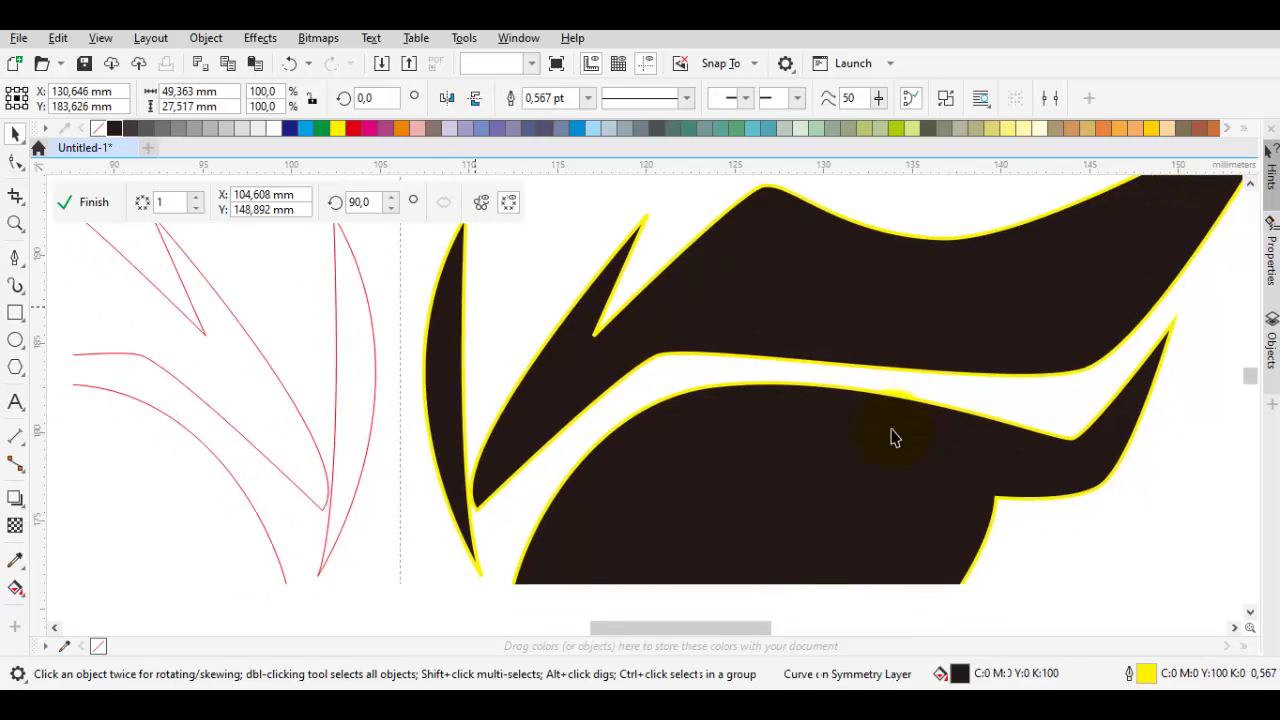
Step: Draw a second closed spike about 3 by 18 mm overlapping the crescent and the brow's inner end, and weld it to the brow
key(space)
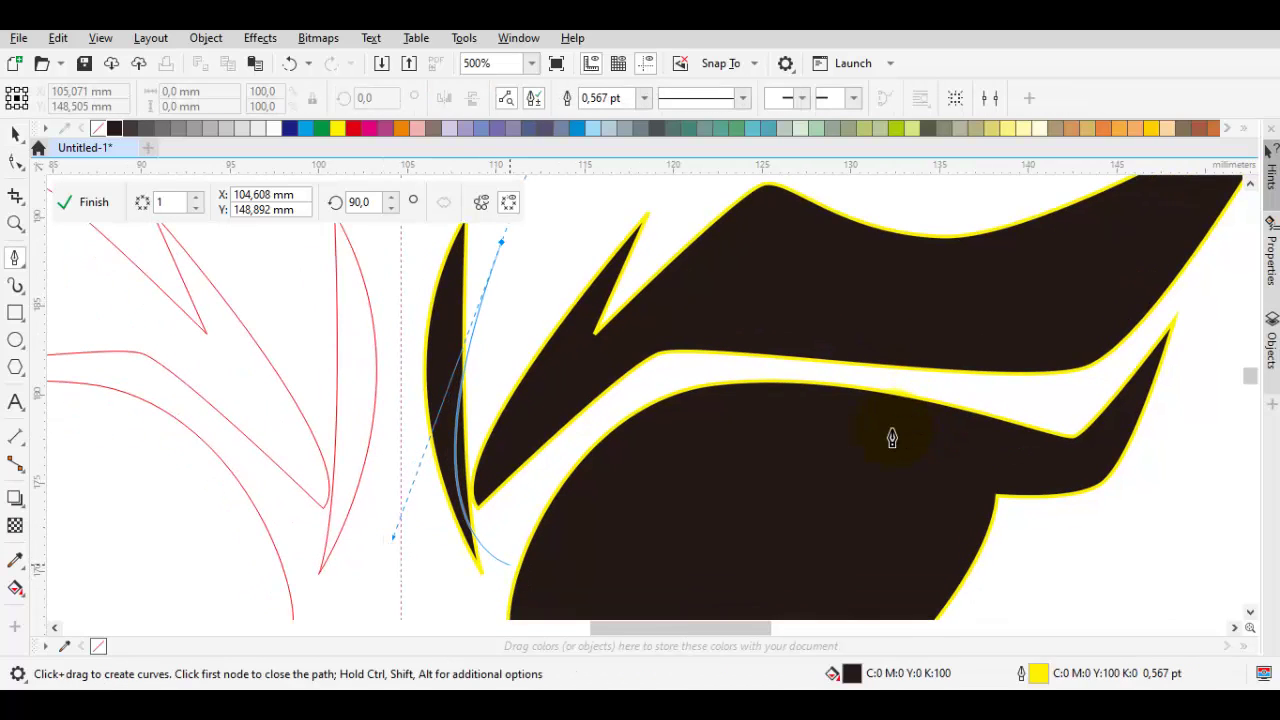
key(space)
scroll(892, 437, up, 2)
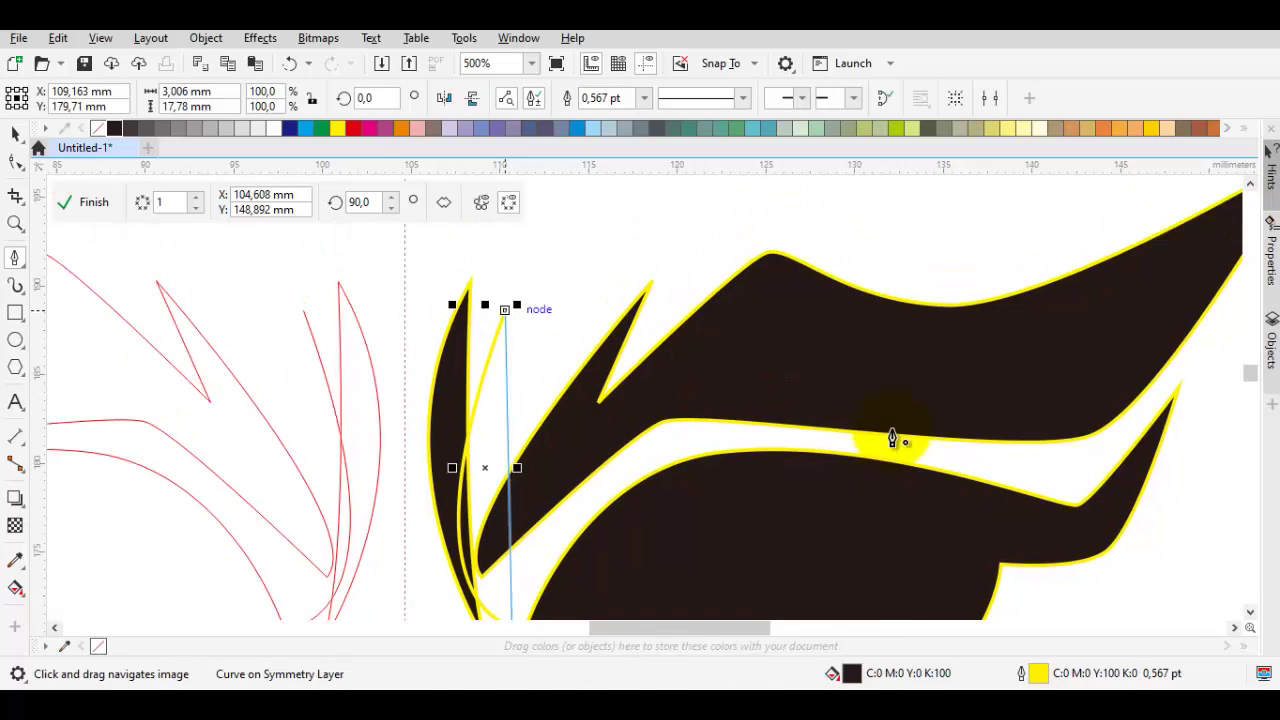
key(space)
key(space)
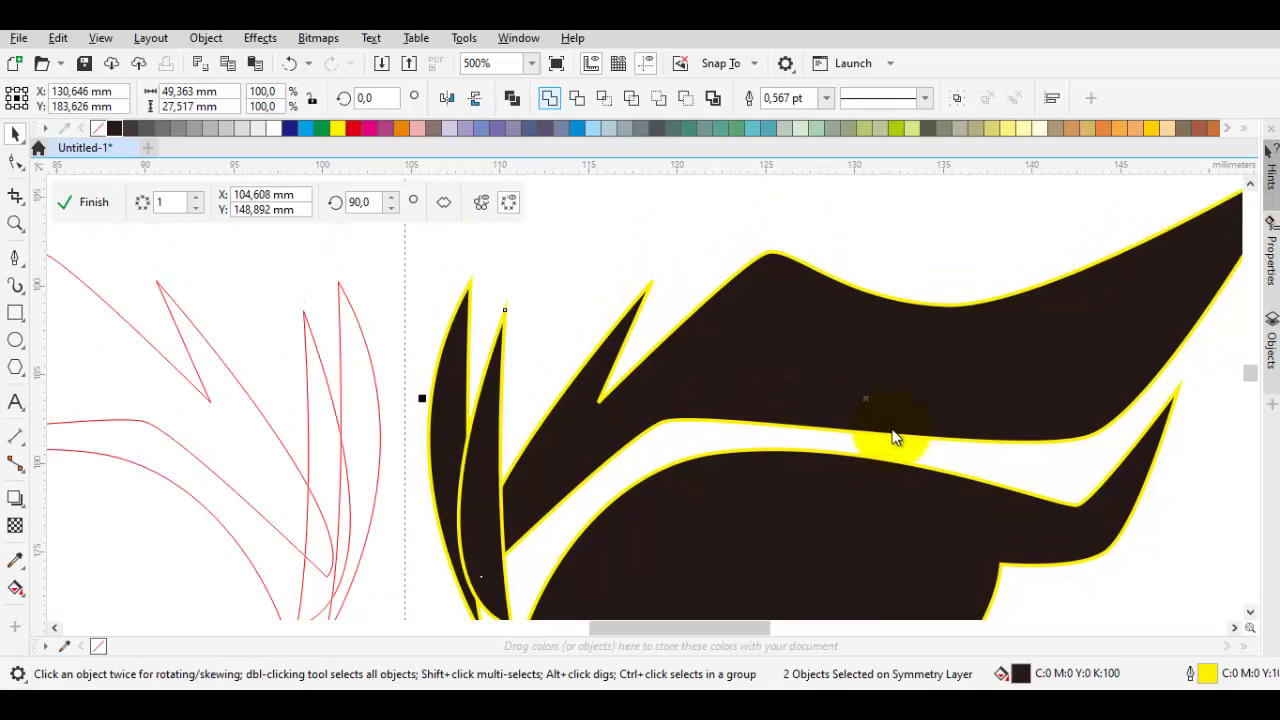
scroll(896, 435, down, 1)
Step: Delete the nodes forming the notch at the brow's inner lower tip and the corner nodes on its upper and lower edges
key(F10)
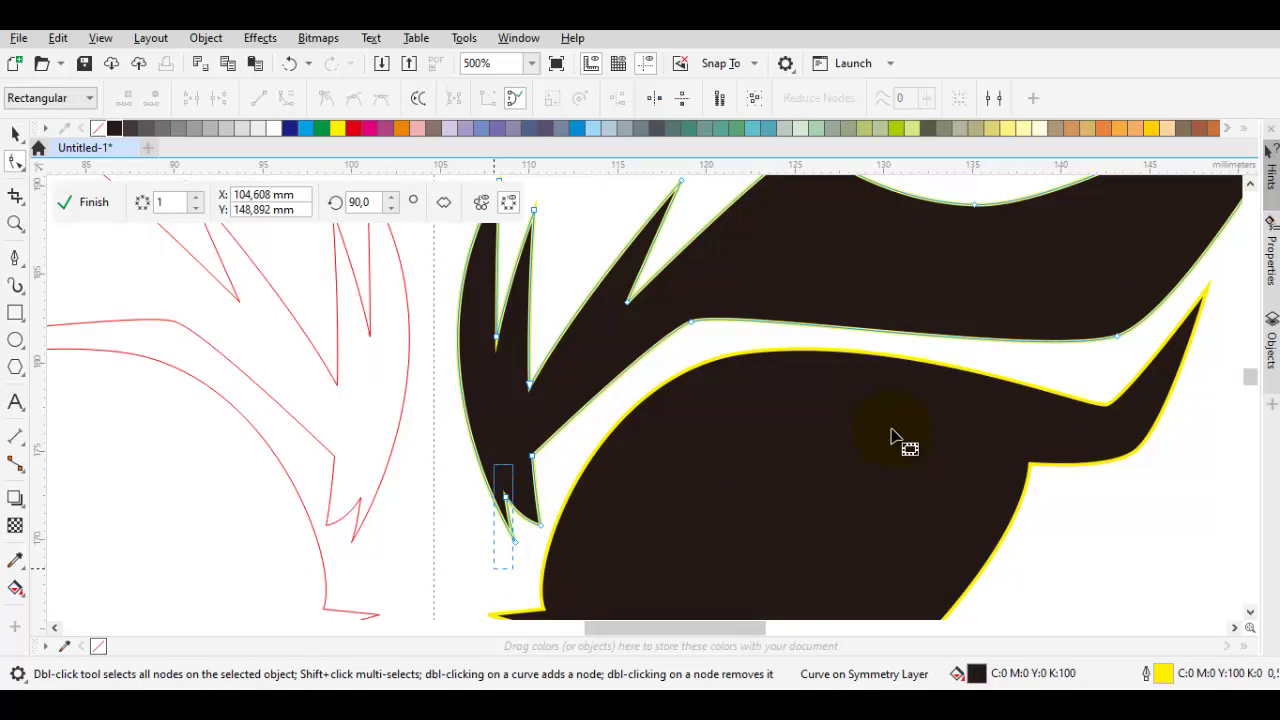
key(Delete)
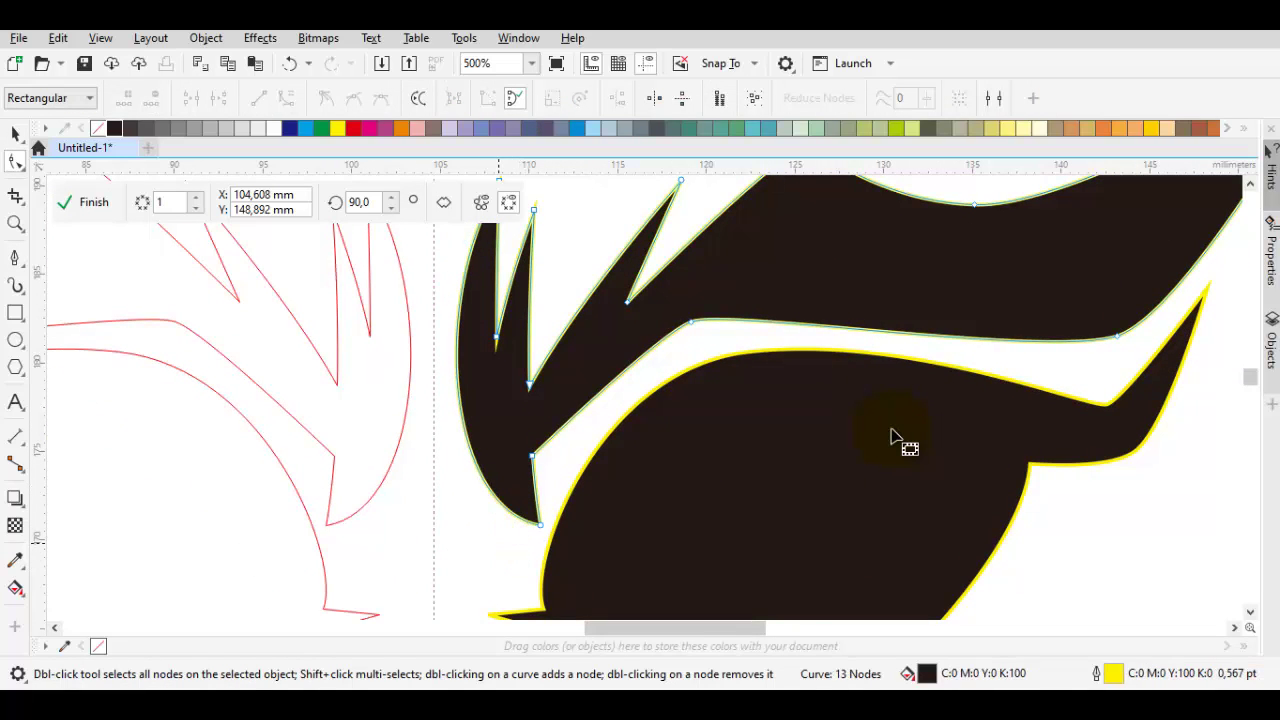
scroll(893, 437, down, 1)
scroll(893, 437, up, 1)
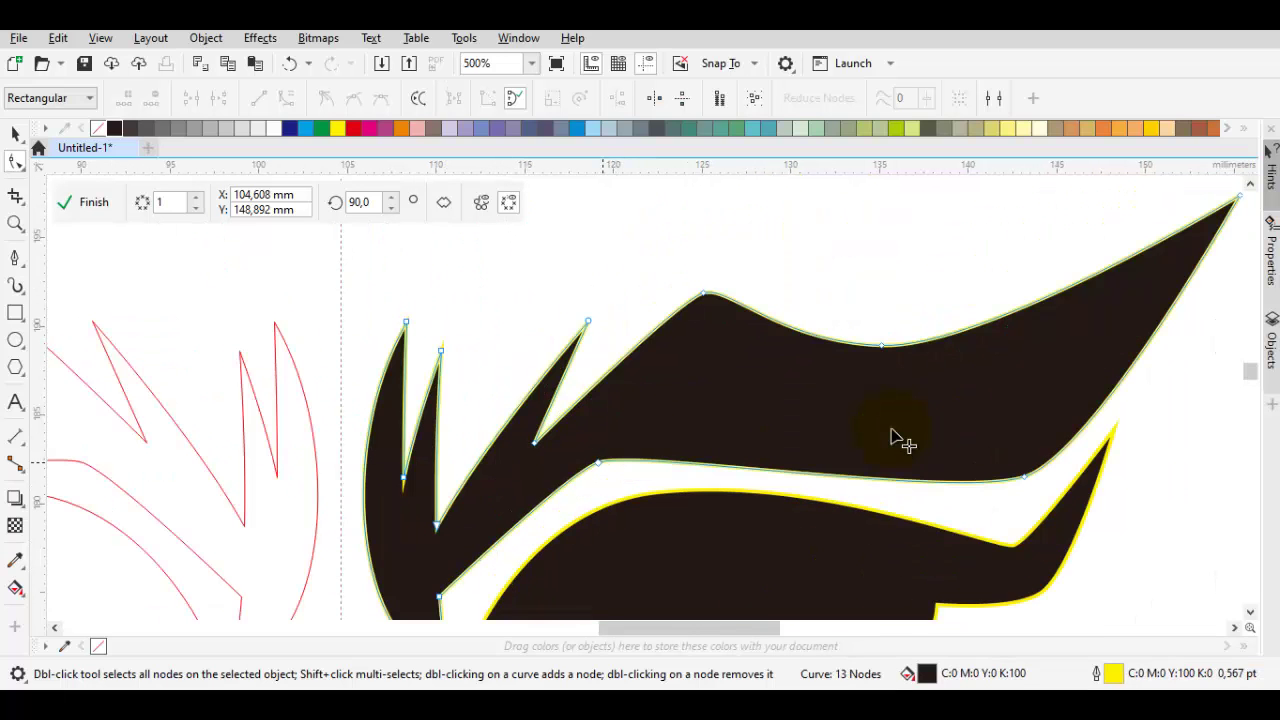
key(Delete)
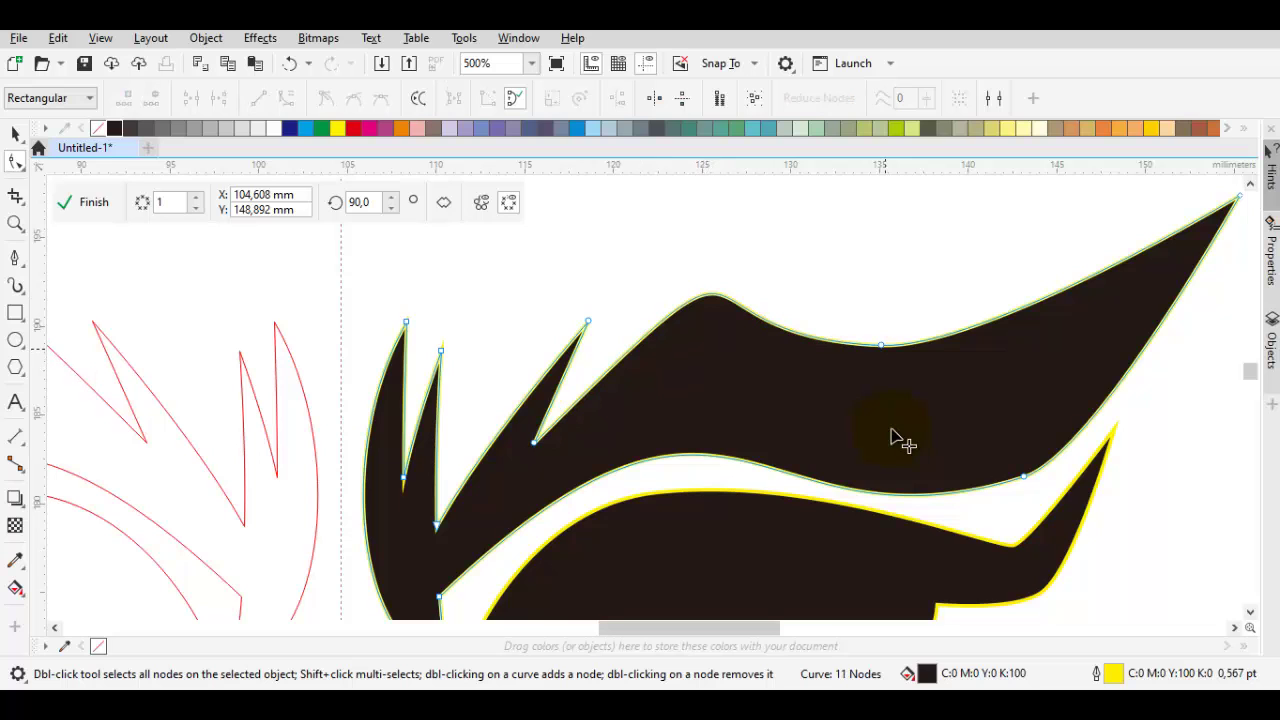
scroll(893, 437, down, 2)
key(space)
click(893, 437)
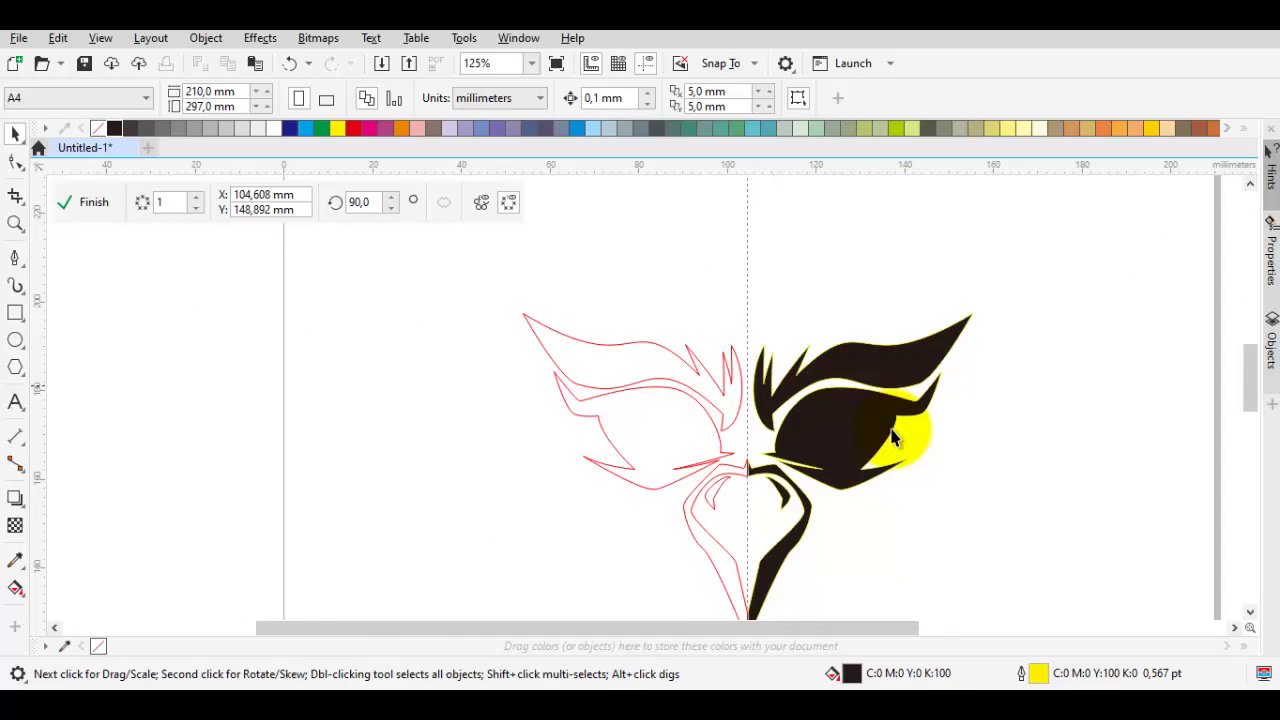
Step: Draw a small closed curved spike pointing outward below the eye's outer corner, overlapping the eye, and weld it to the eye shape
scroll(893, 437, up, 2)
key(space)
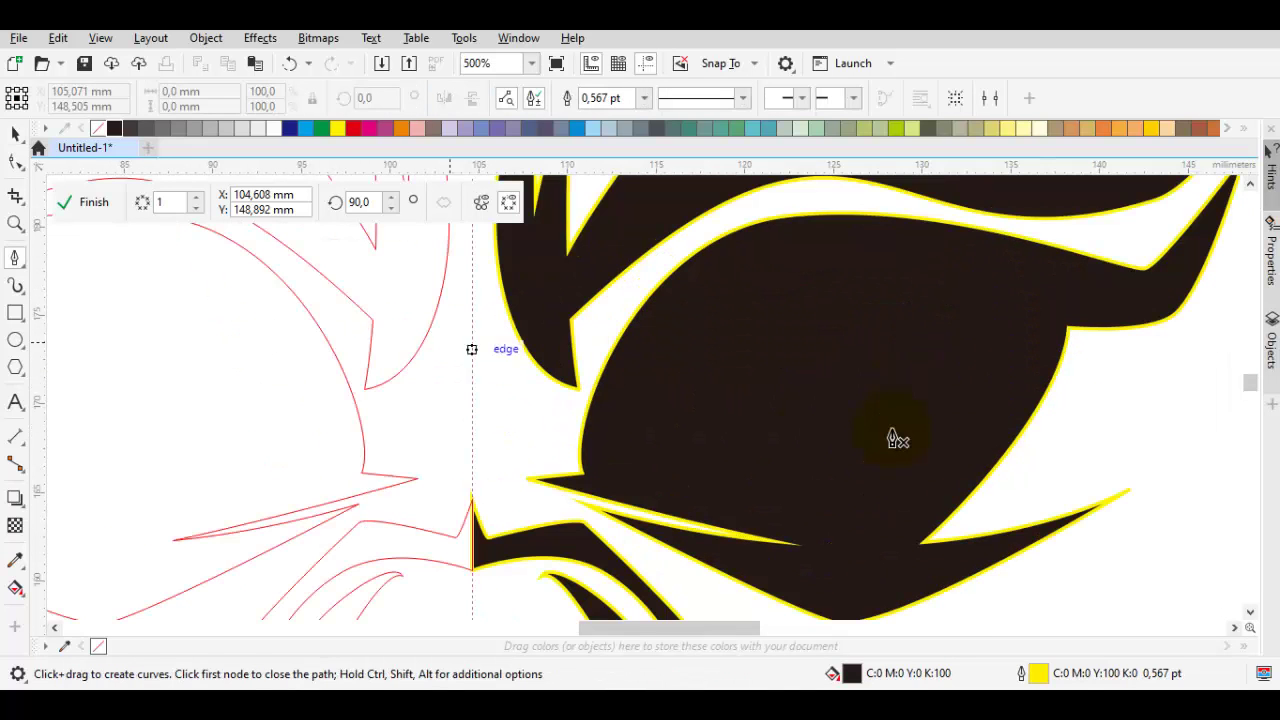
scroll(893, 437, down, 3)
scroll(893, 437, up, 4)
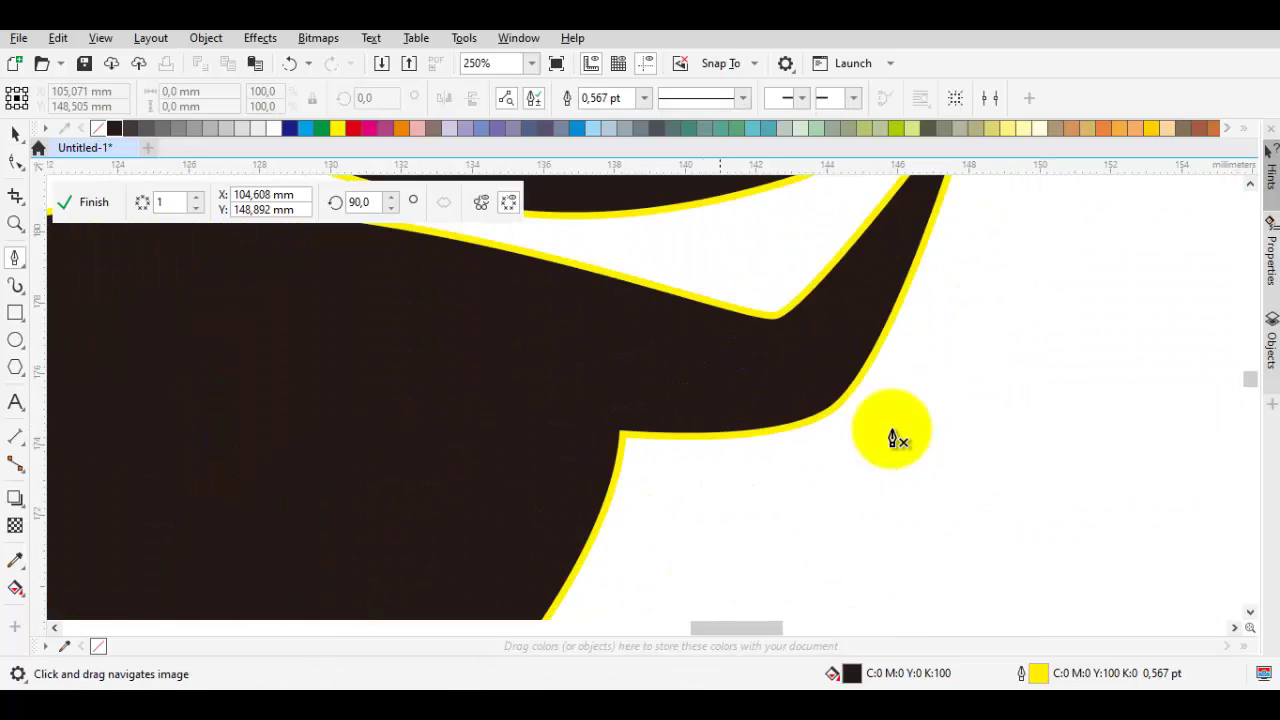
key(space)
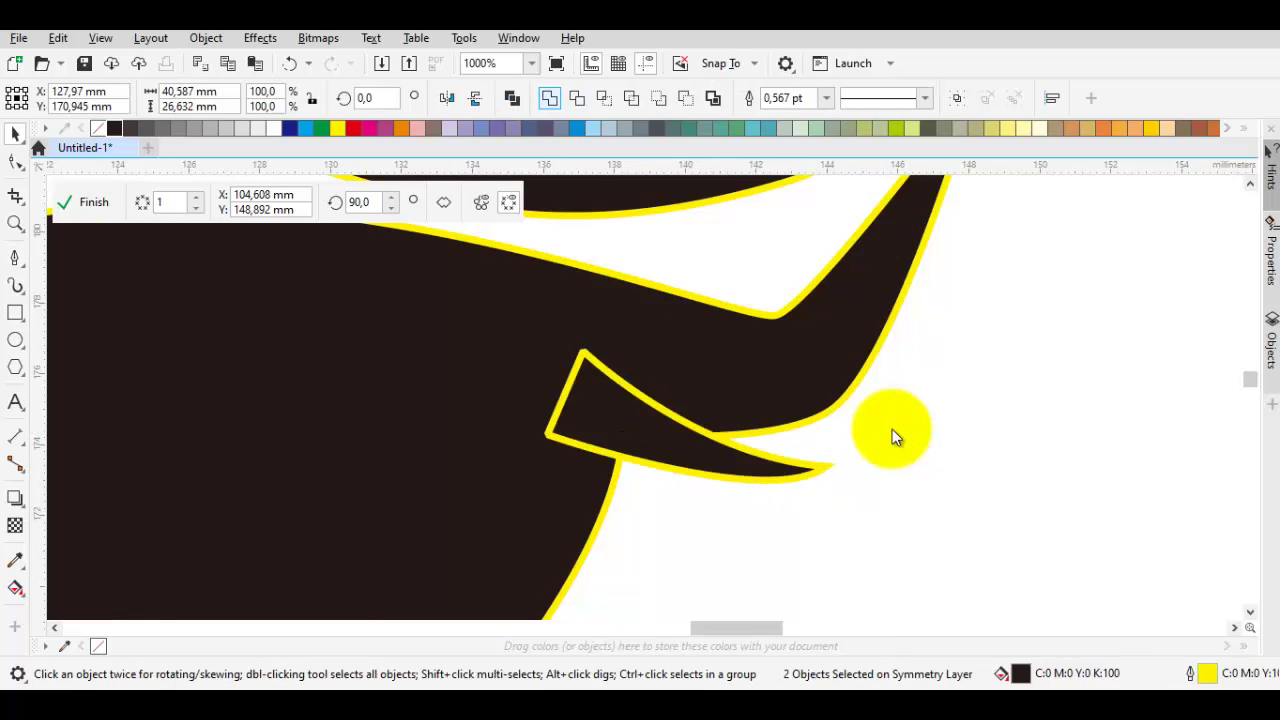
scroll(893, 437, down, 4)
Step: Draw the ear's outer contour about 30 by 39 mm above the brow's outer tip, with a notch near its top and a pointed base
key(space)
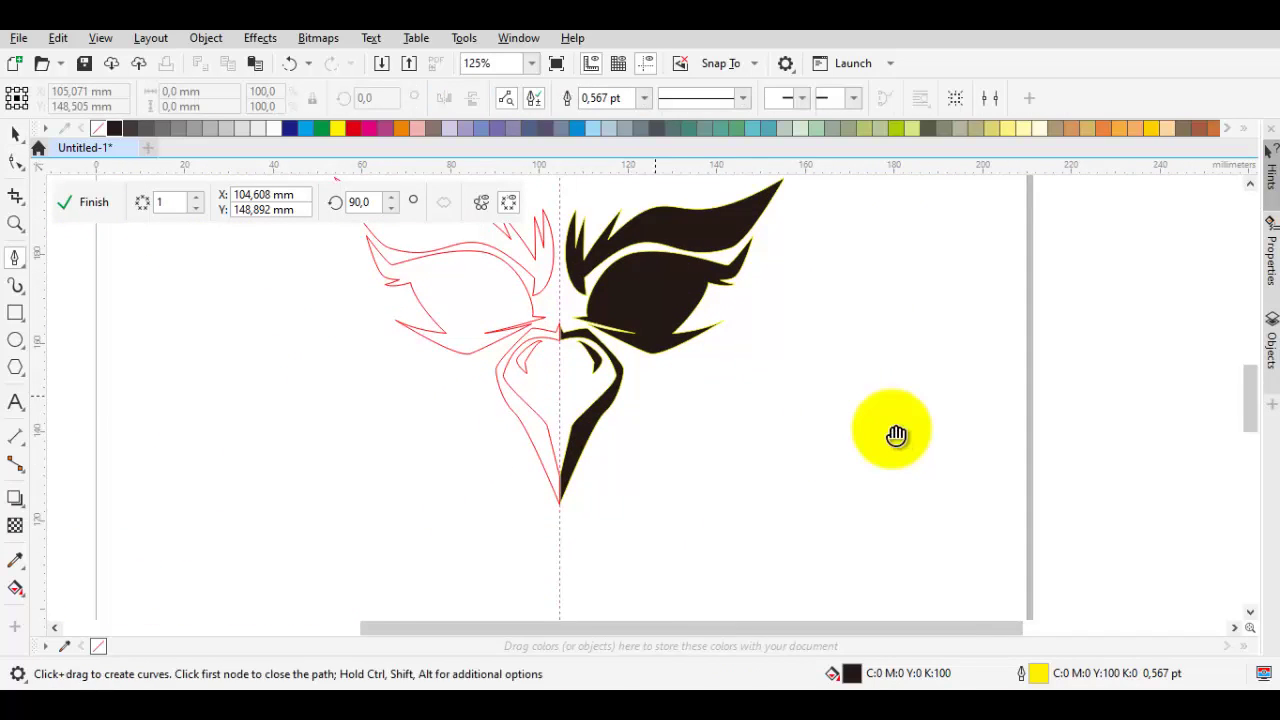
scroll(896, 435, up, 1)
scroll(896, 435, down, 1)
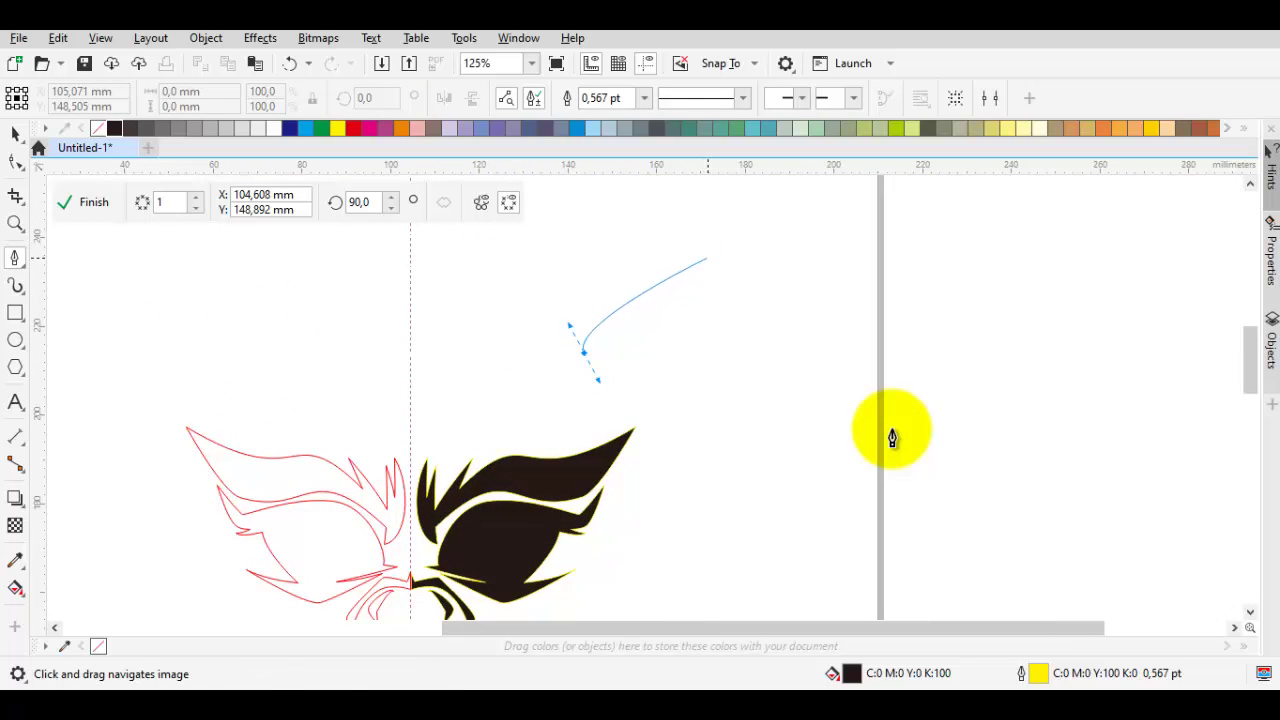
scroll(893, 437, up, 1)
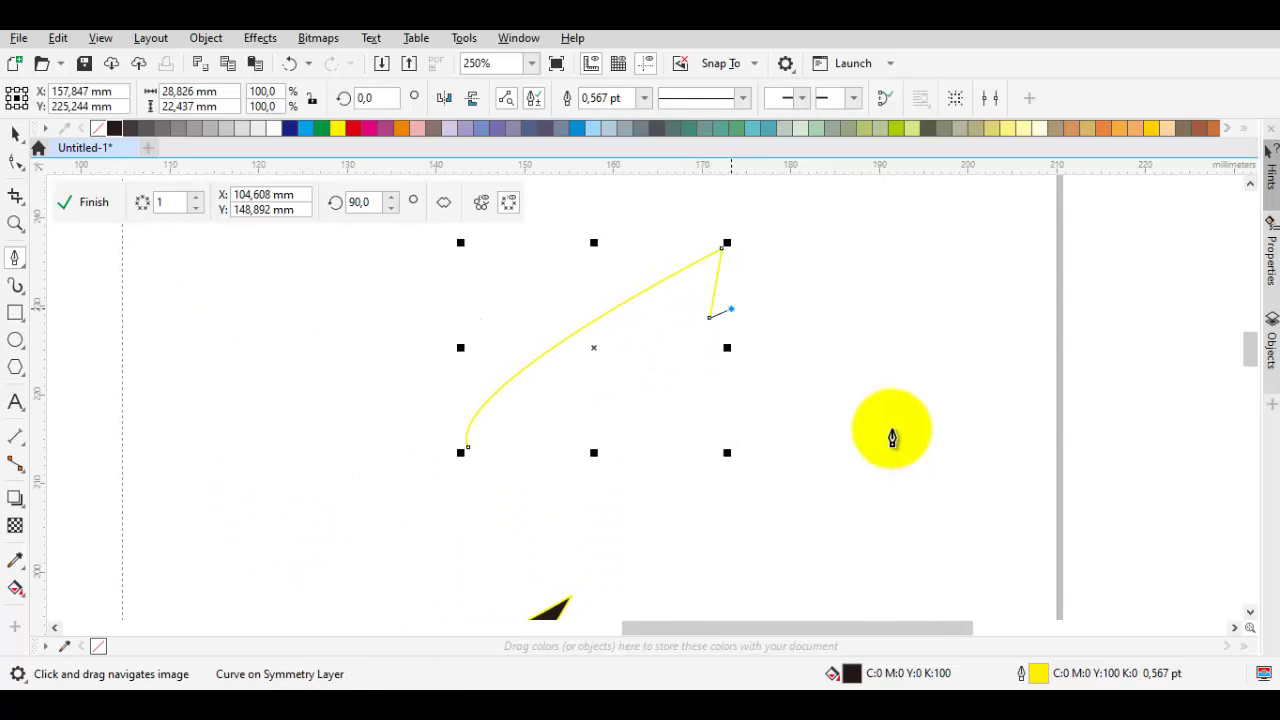
drag(716, 350, 703, 372)
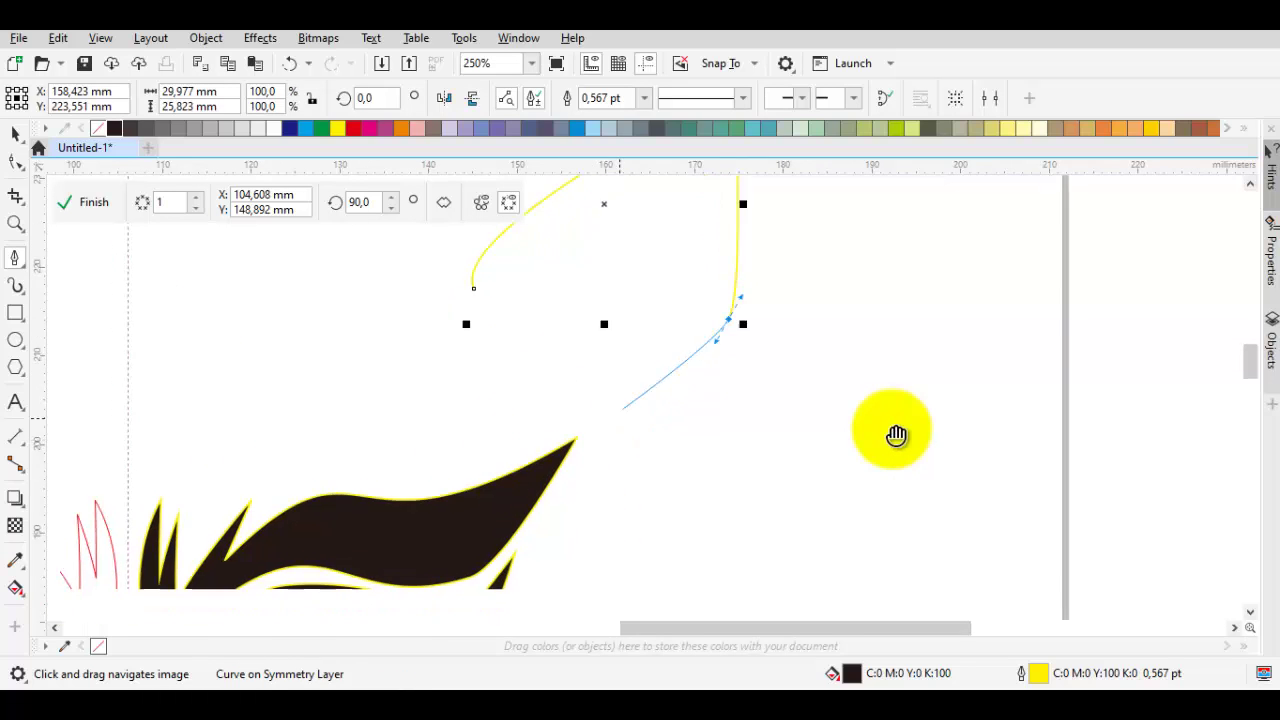
click(610, 438)
click(710, 438)
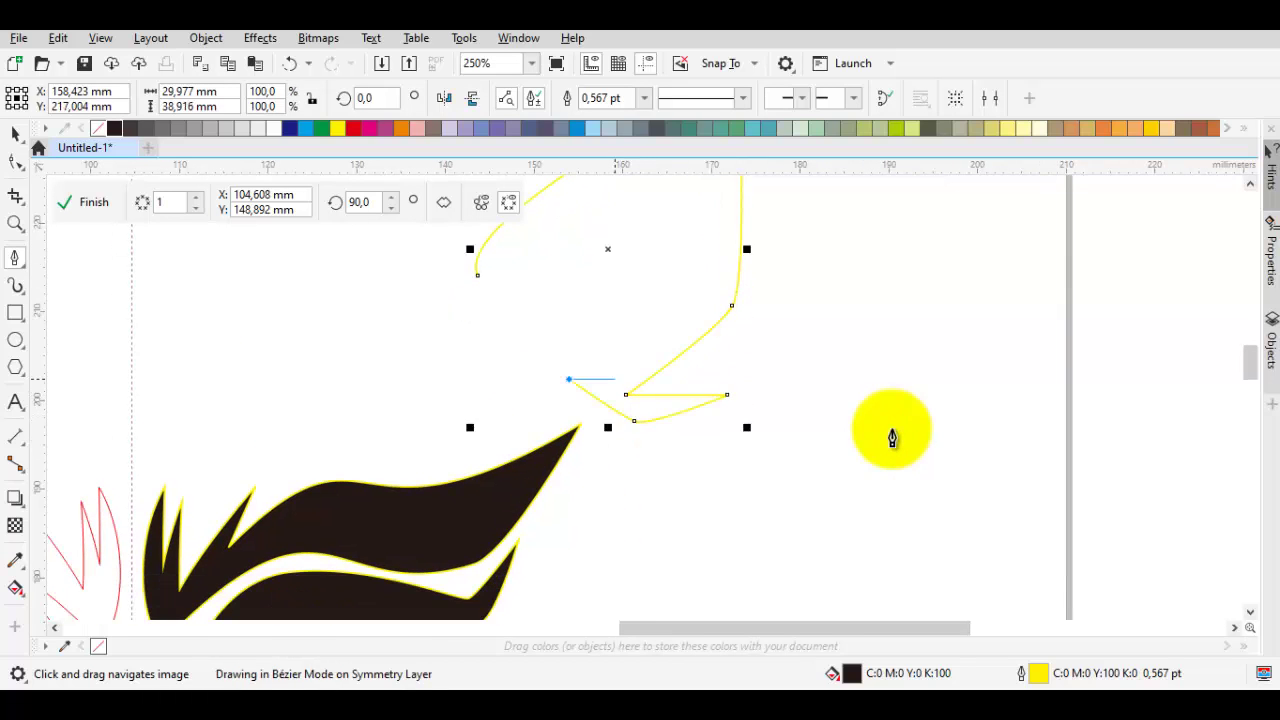
Step: Draw the ear's inner contour with a slanted inner opening and pointed tufts, and close the path at its starting tip
drag(670, 352, 654, 267)
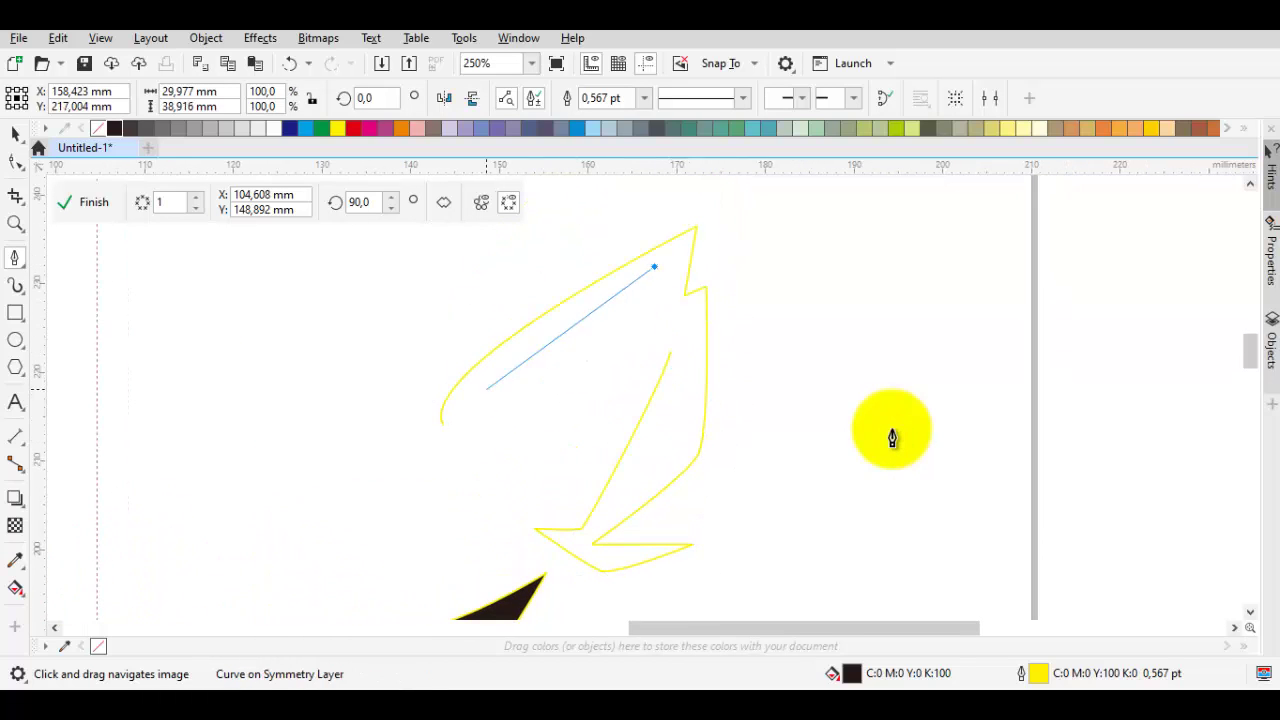
click(475, 388)
click(476, 441)
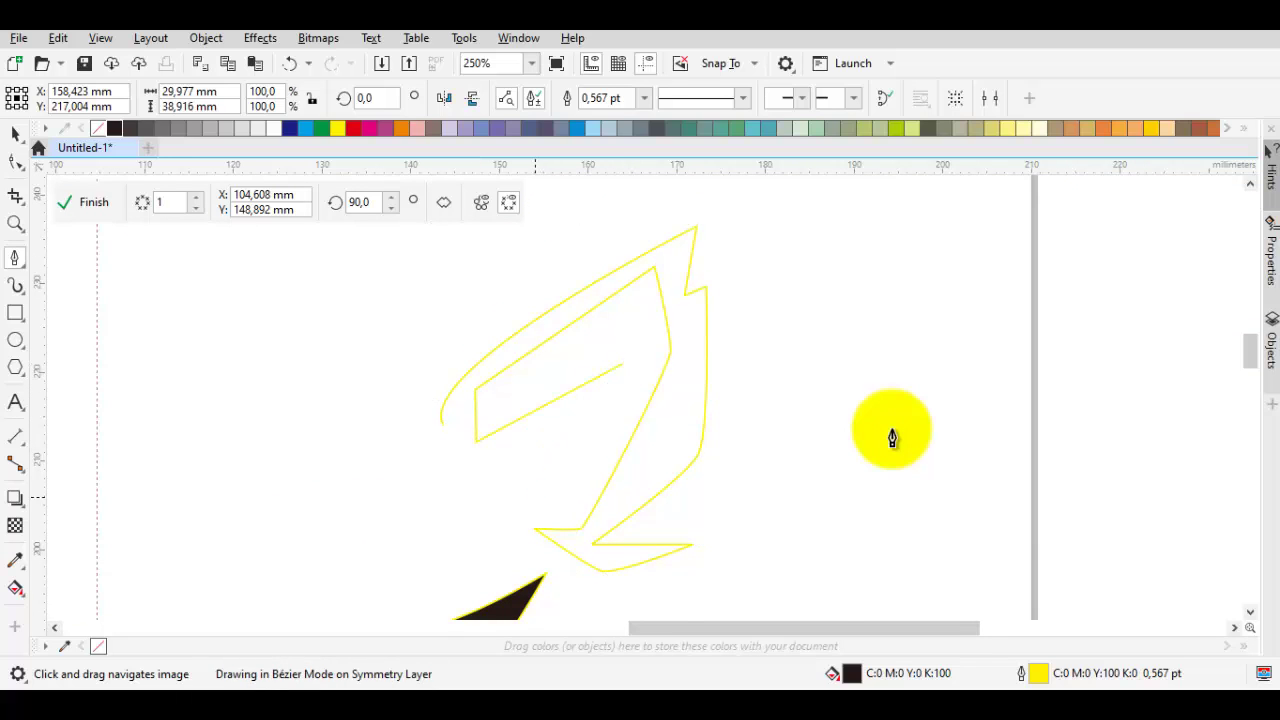
scroll(892, 437, up, 2)
scroll(892, 437, up, 2)
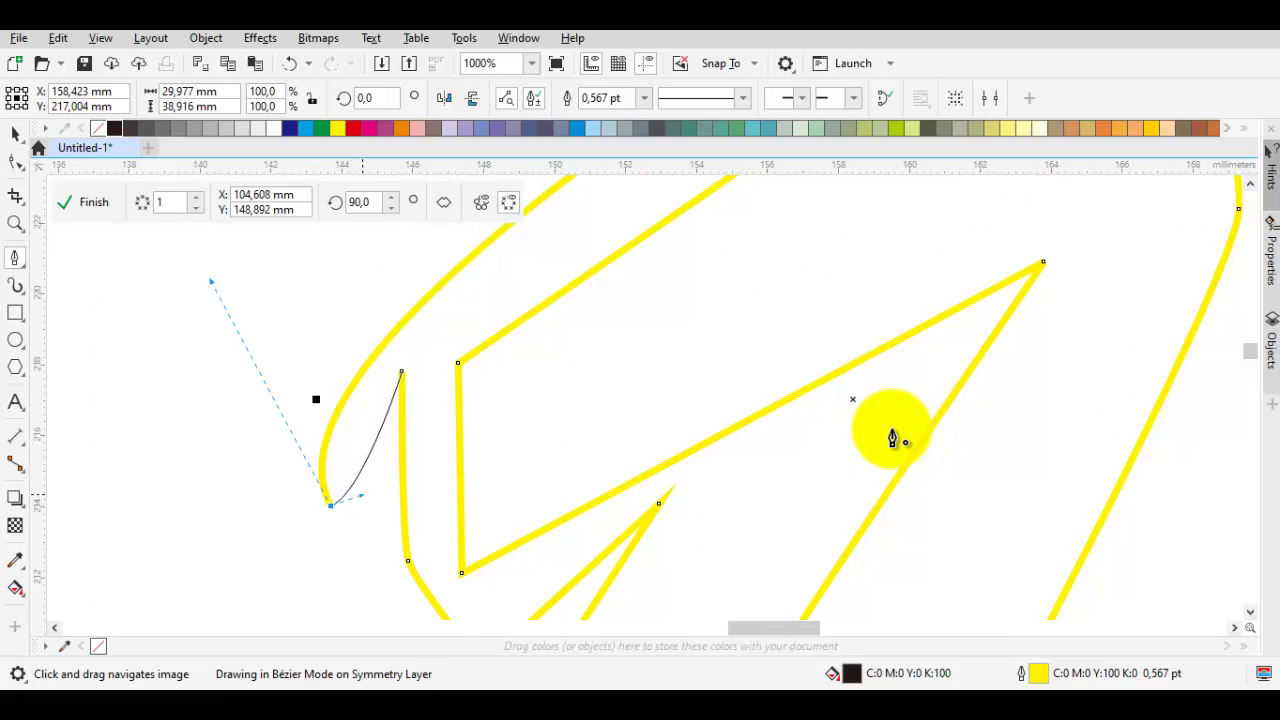
key(space)
scroll(892, 437, down, 4)
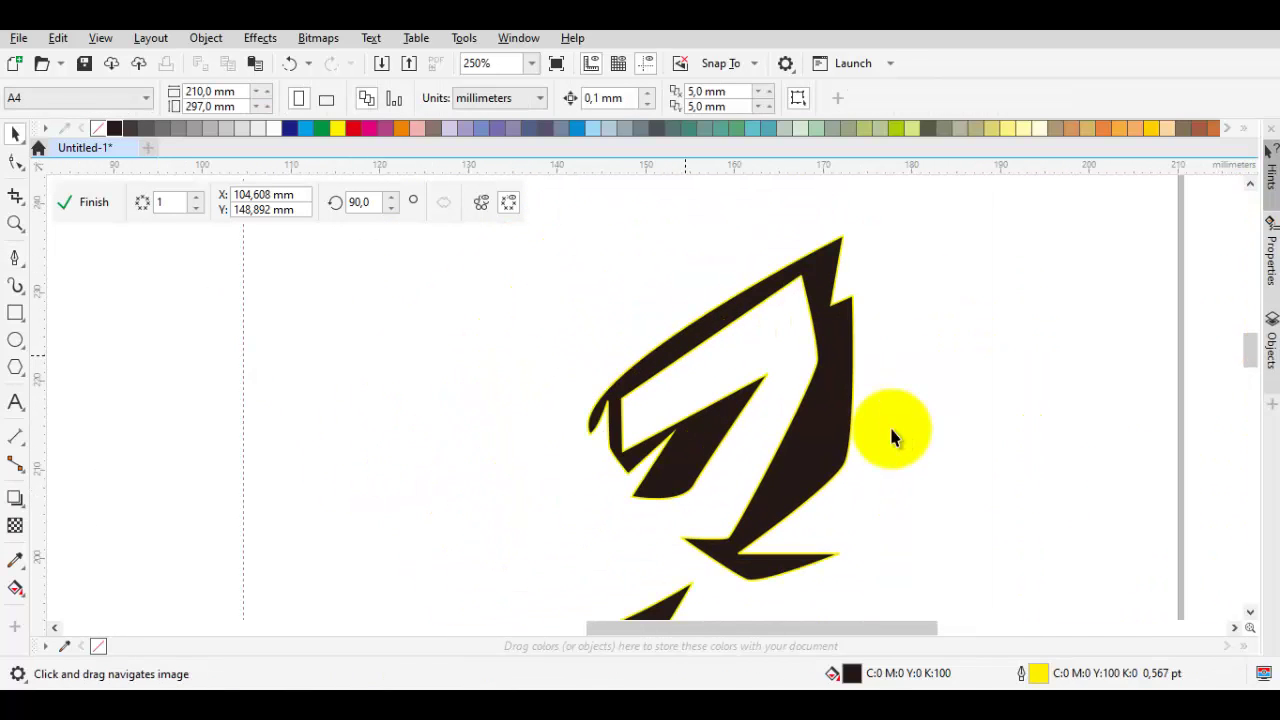
Step: Move the inner opening's corner node slightly into the opening and smooth the ear's inner lower edge
scroll(892, 437, up, 2)
key(F10)
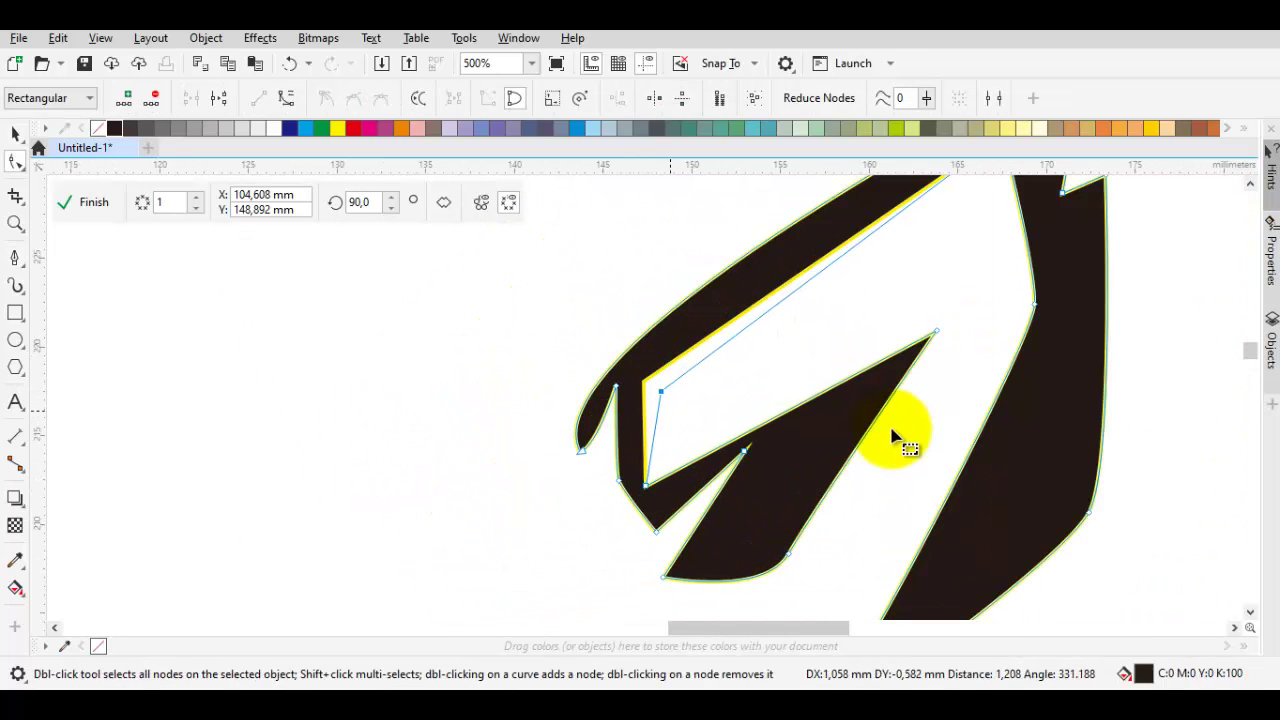
drag(892, 437, 897, 440)
scroll(897, 440, down, 4)
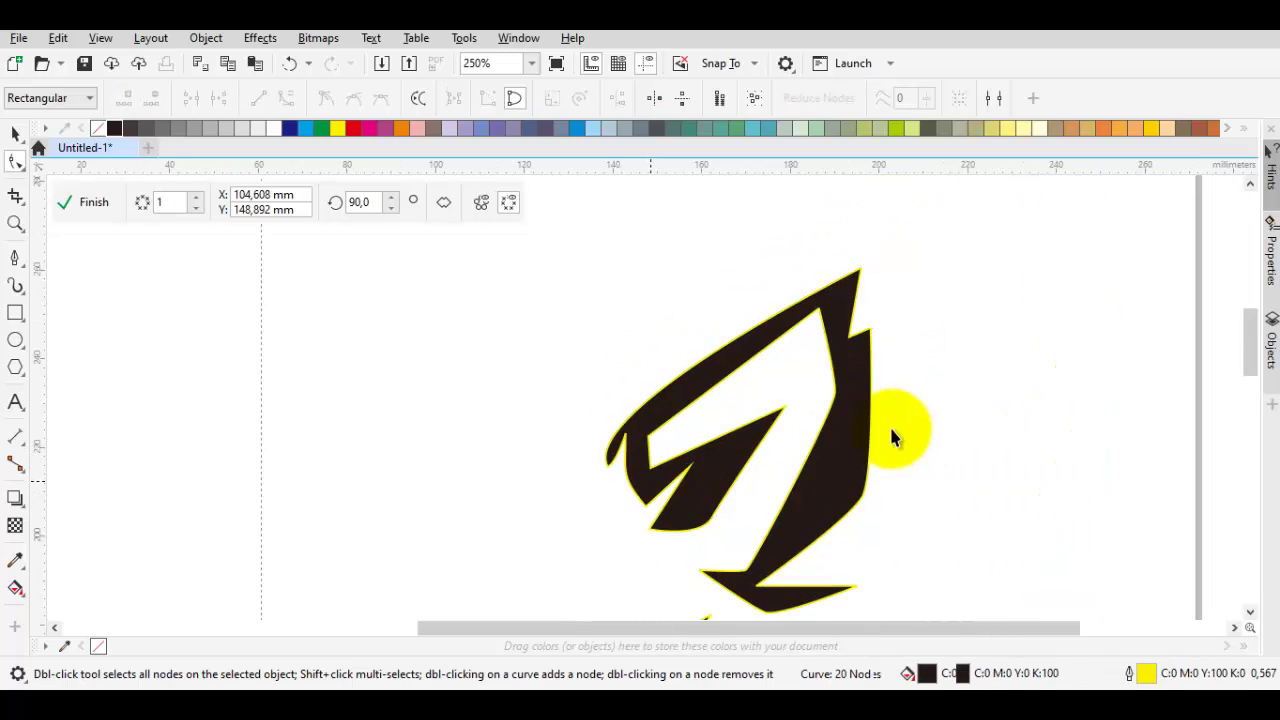
Step: Remove the outlines from all five drawn shapes
key(space)
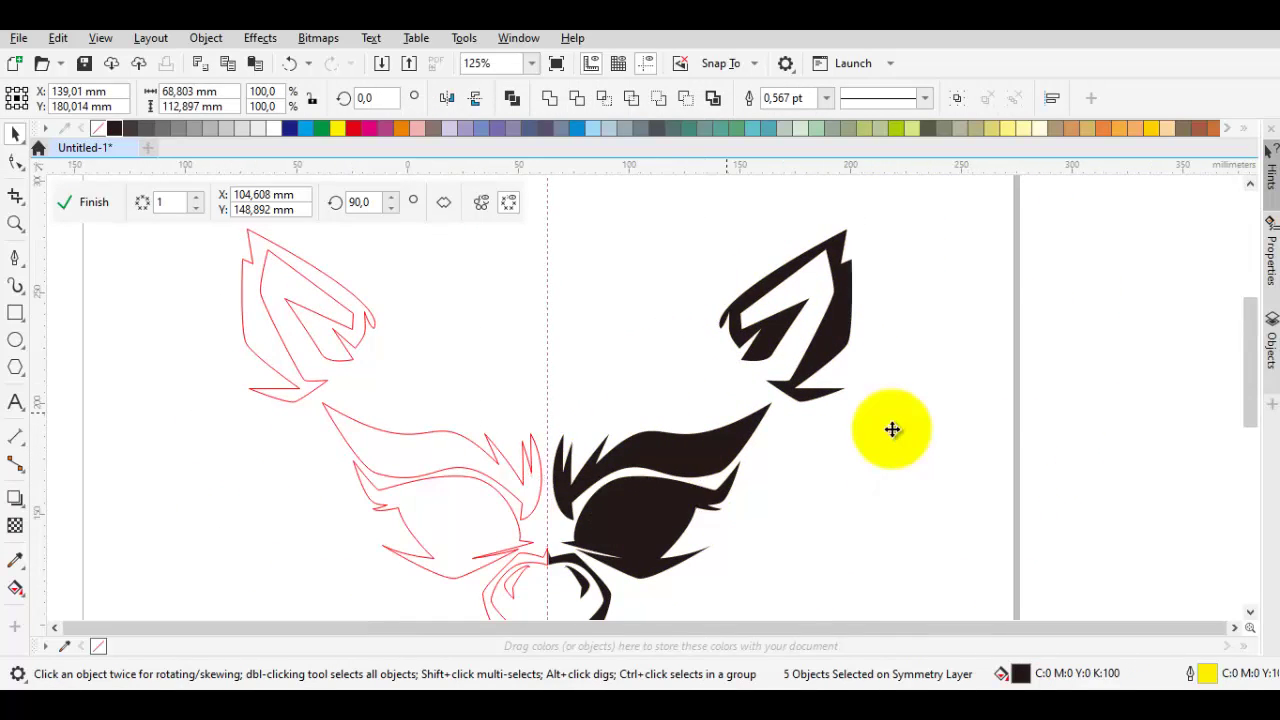
scroll(892, 437, down, 4)
scroll(892, 437, up, 4)
Step: Reposition the ear near the brow's outer tip and enlarge it to about 48 by 62 mm
key(ctrl+z)
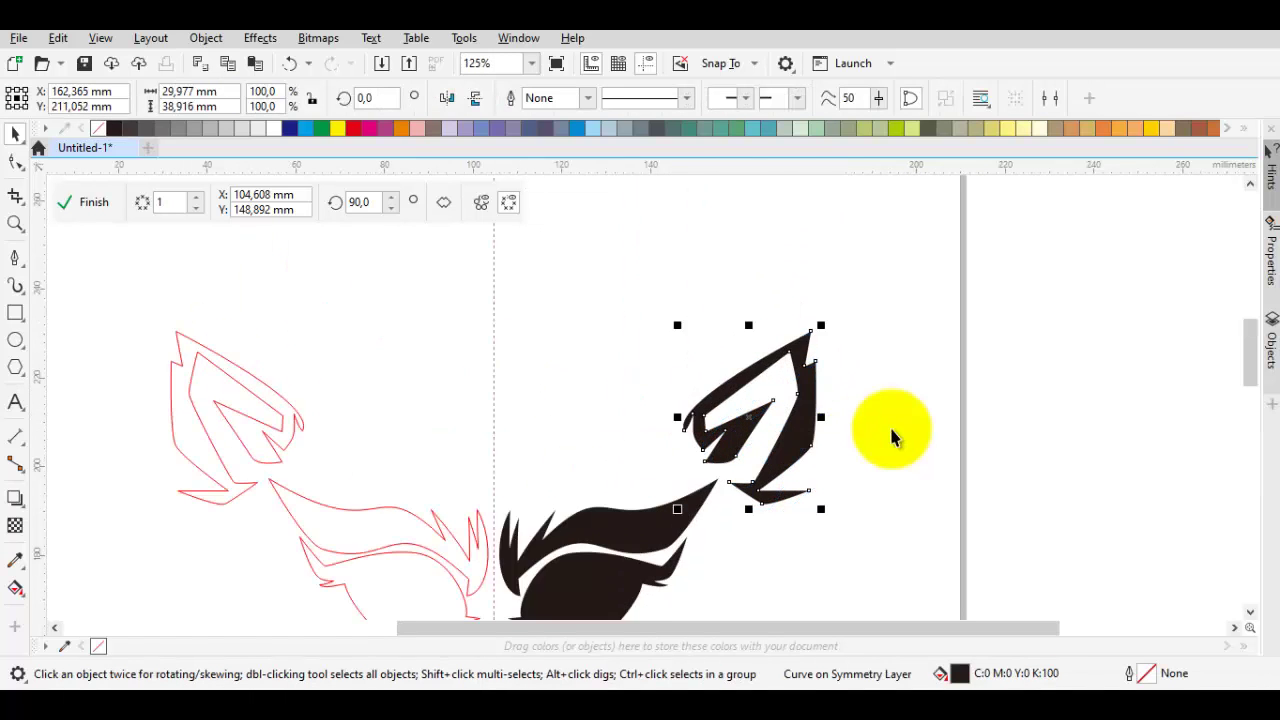
drag(892, 430, 894, 428)
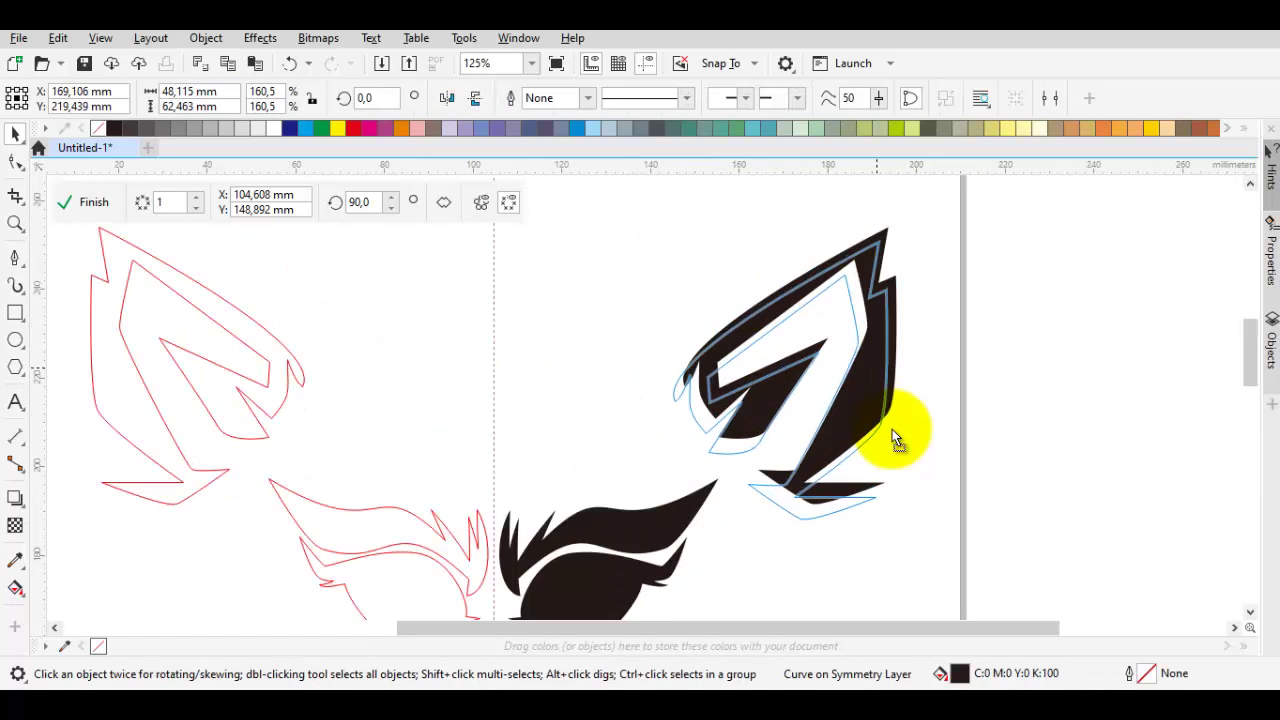
scroll(892, 437, up, 3)
Step: Start the forehead contour at the symmetry axis with a pointed tuft, a long arch and zigzag tufts, about 32 by 8 mm overall
key(F5)
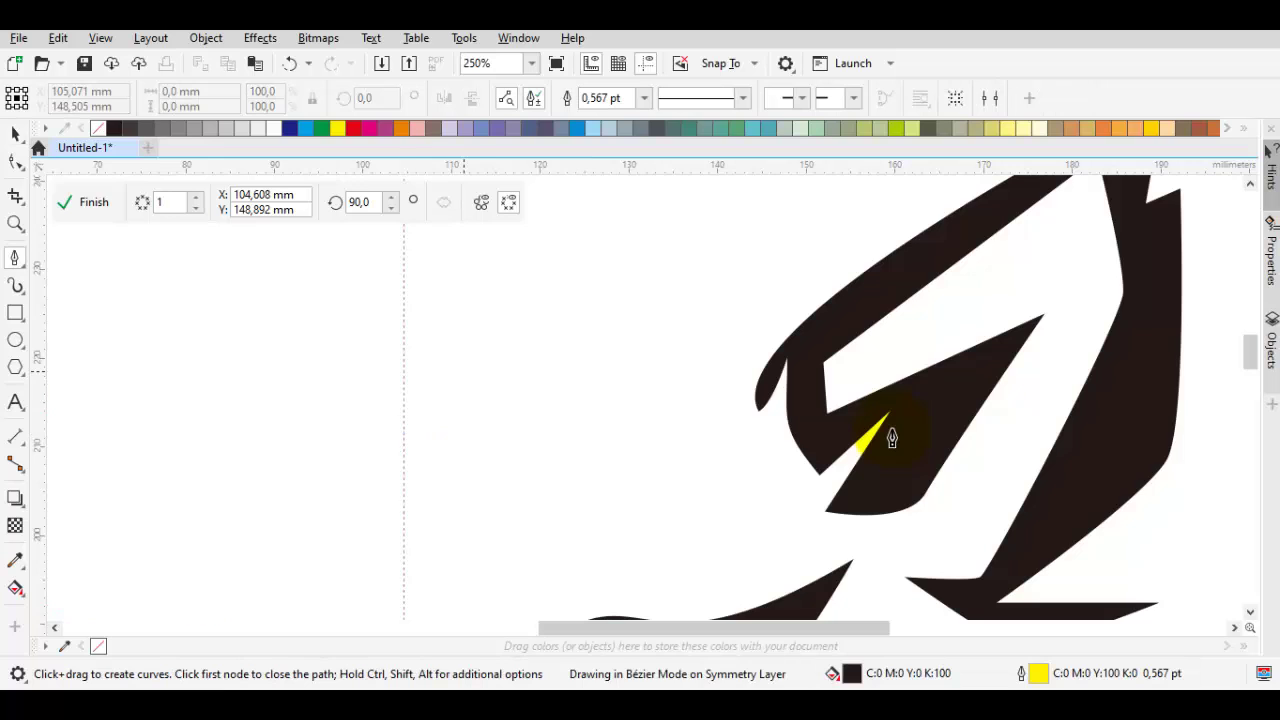
click(434, 411)
scroll(654, 345, up, 2)
drag(577, 364, 616, 372)
click(678, 463)
click(716, 446)
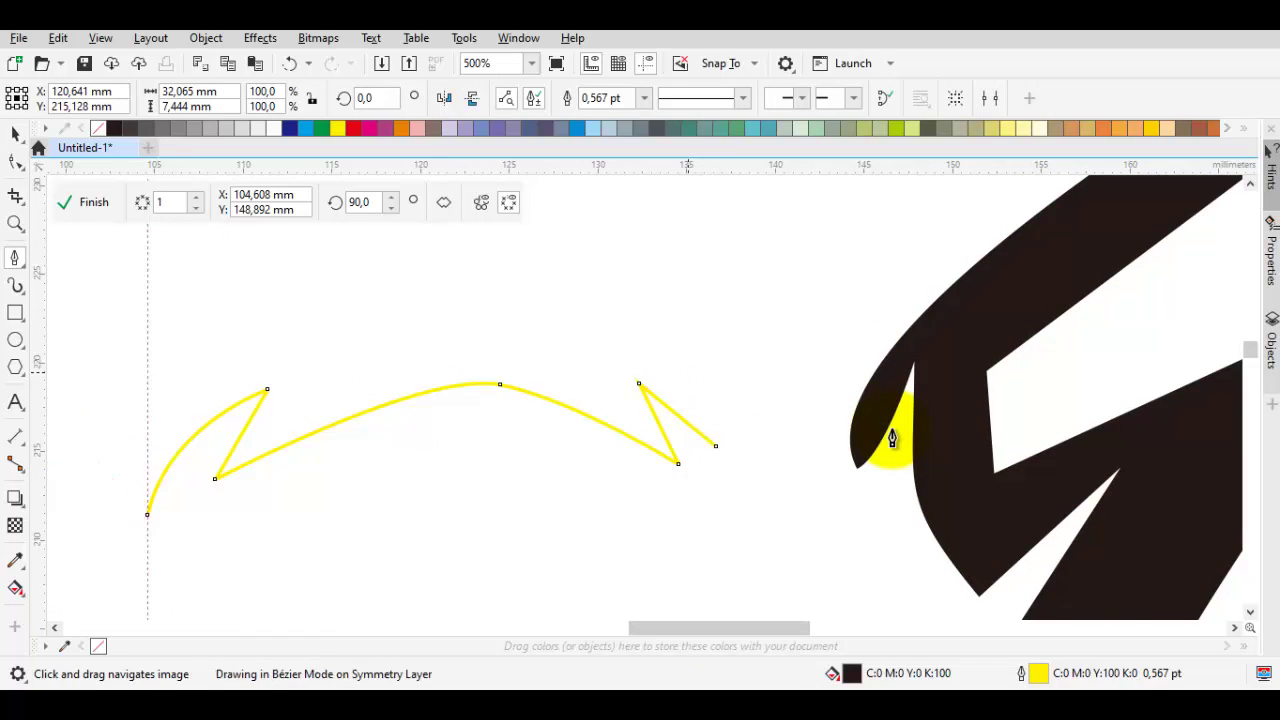
click(762, 436)
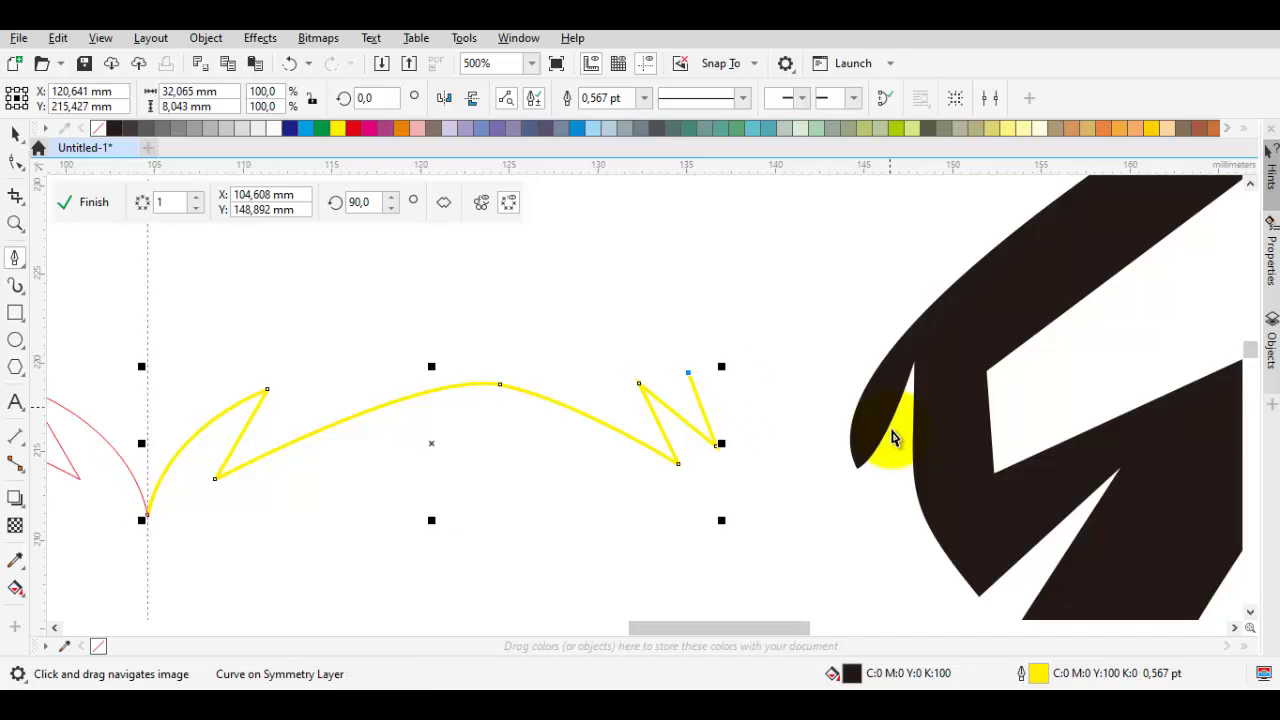
Step: Redraw the forehead contour beyond its first tuft with a longer arch and taller zigzag tufts, about 36 by 11 mm overall
drag(548, 381, 623, 374)
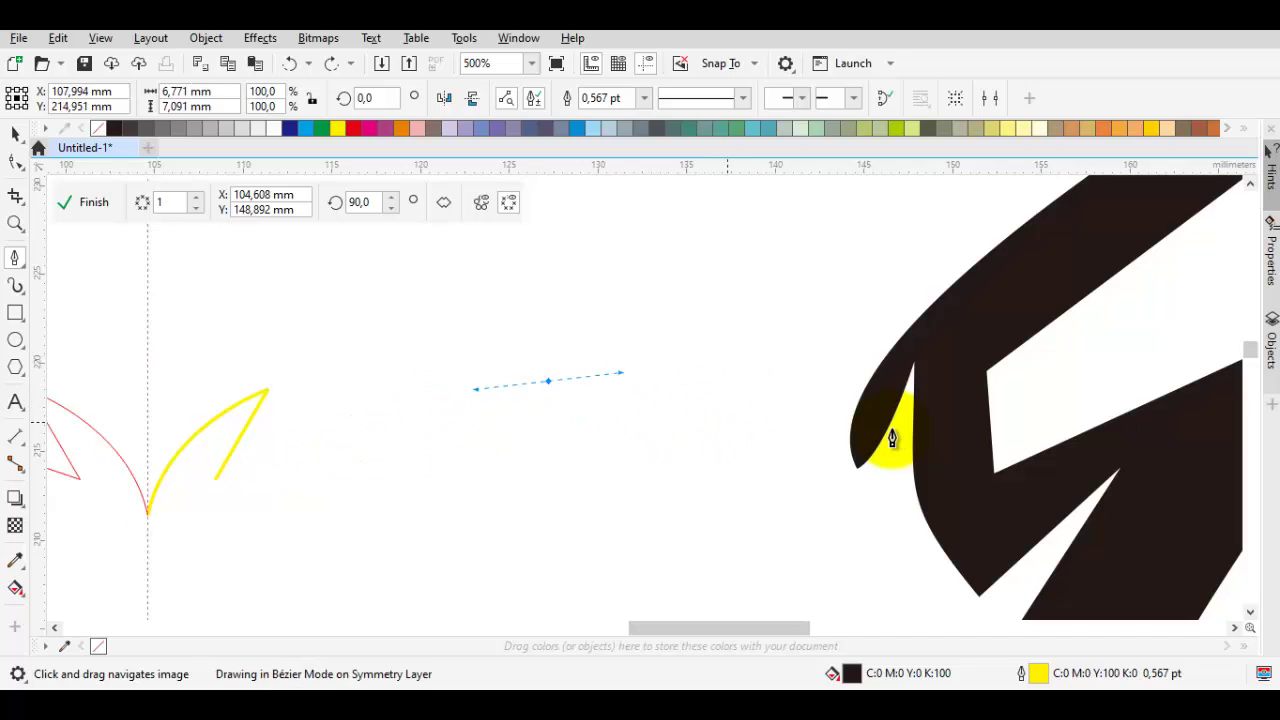
click(737, 427)
click(780, 437)
click(739, 318)
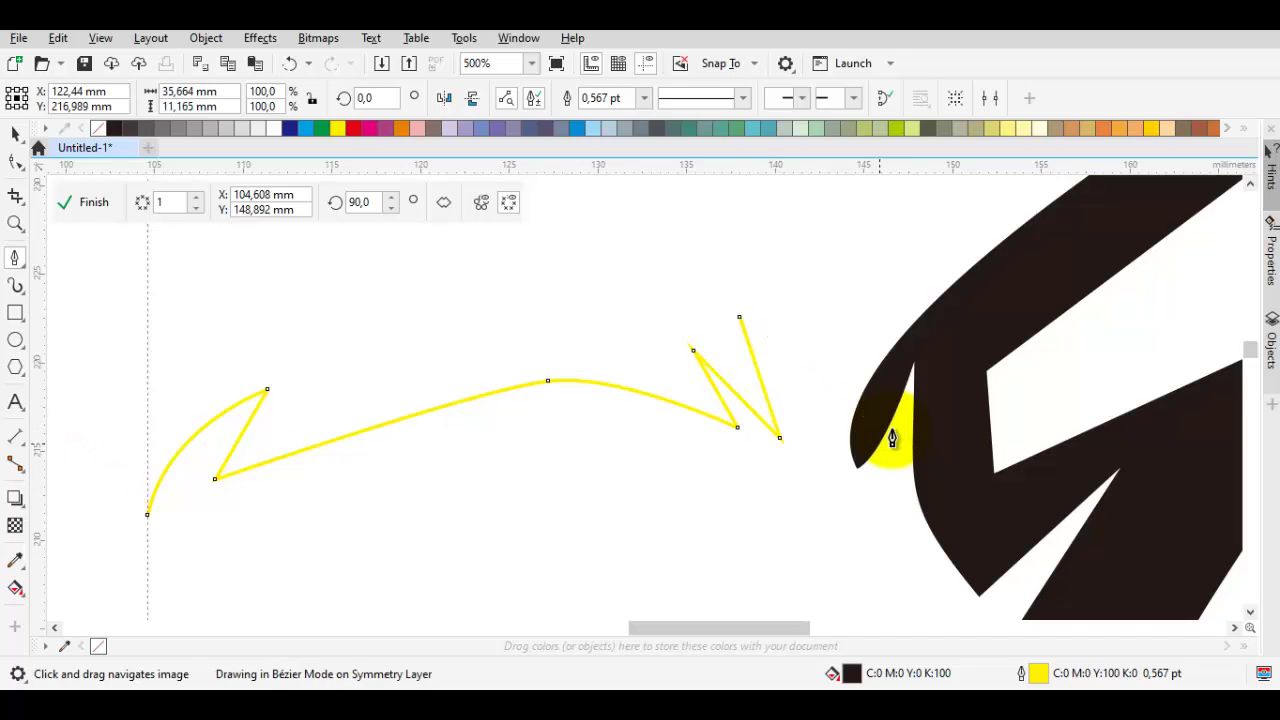
Step: Try to extend the forehead contour with a curve from the last tuft to the ear's inner tip
click(871, 416)
scroll(892, 438, down, 1)
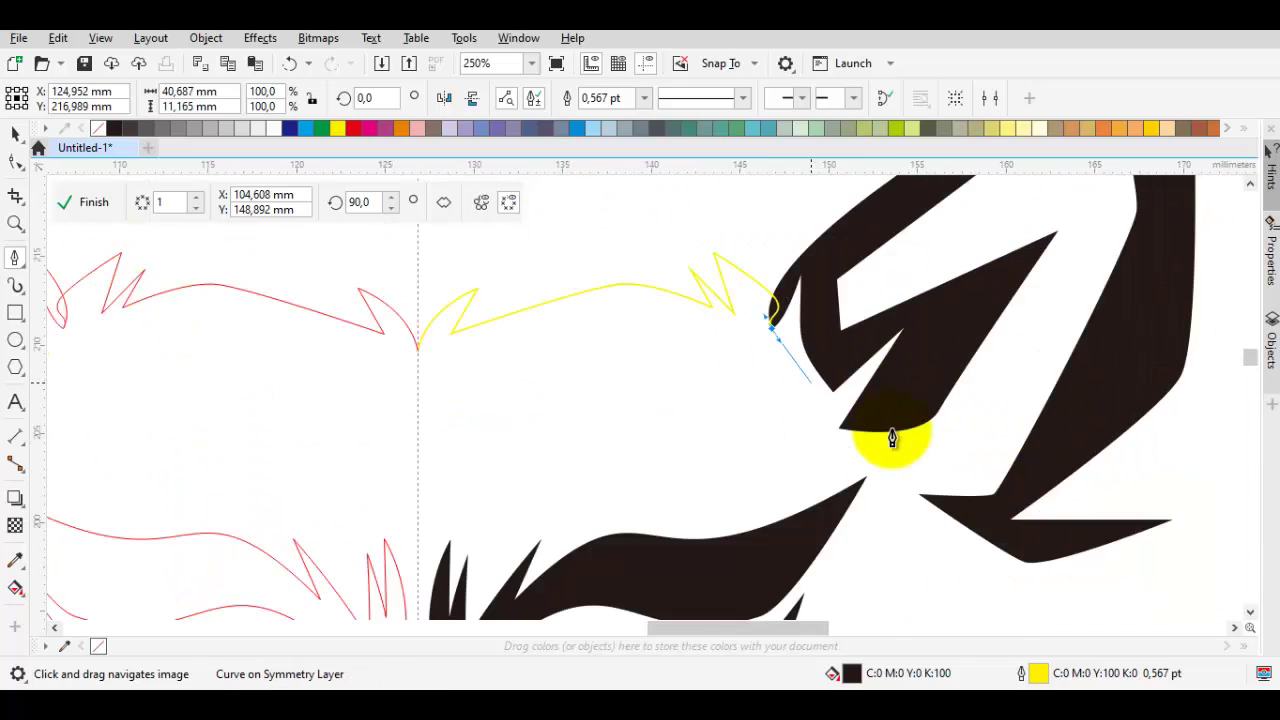
scroll(892, 438, up, 1)
key(ctrl+z)
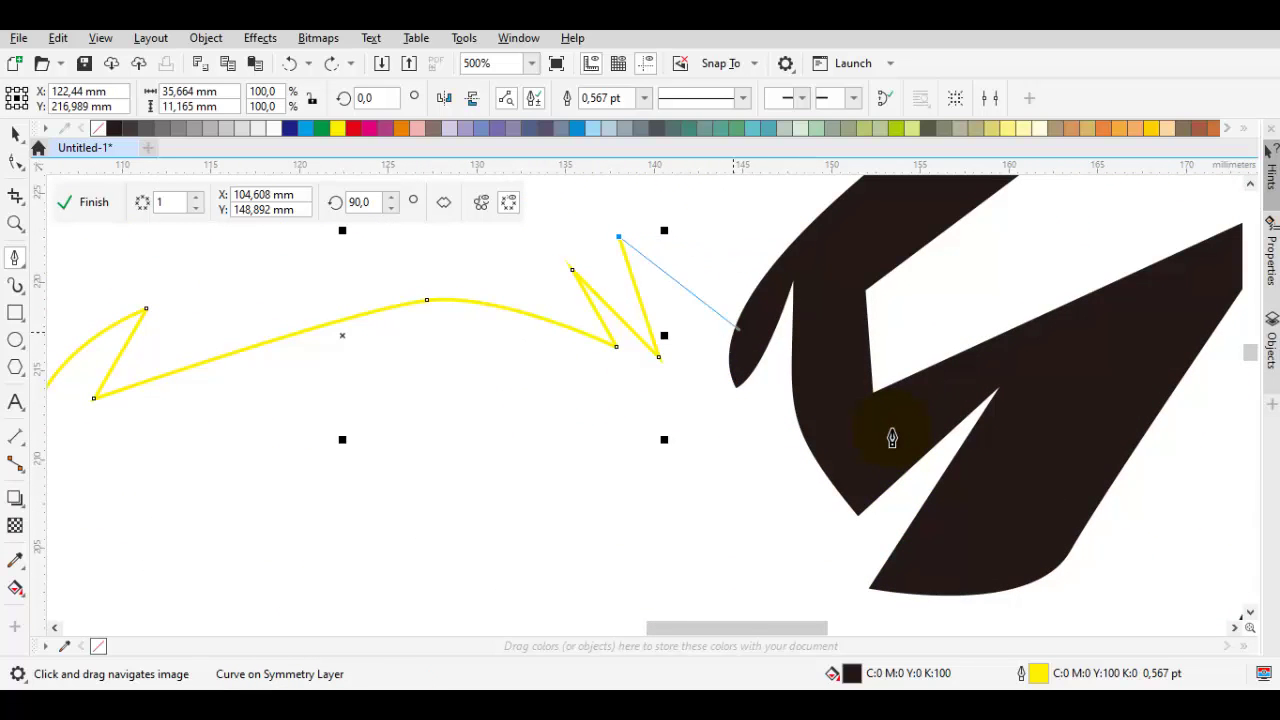
Step: Complete the forehead contour across the ear's inner base and back along a tufted lower edge to the symmetry axis, about 47 by 16 mm
click(892, 438)
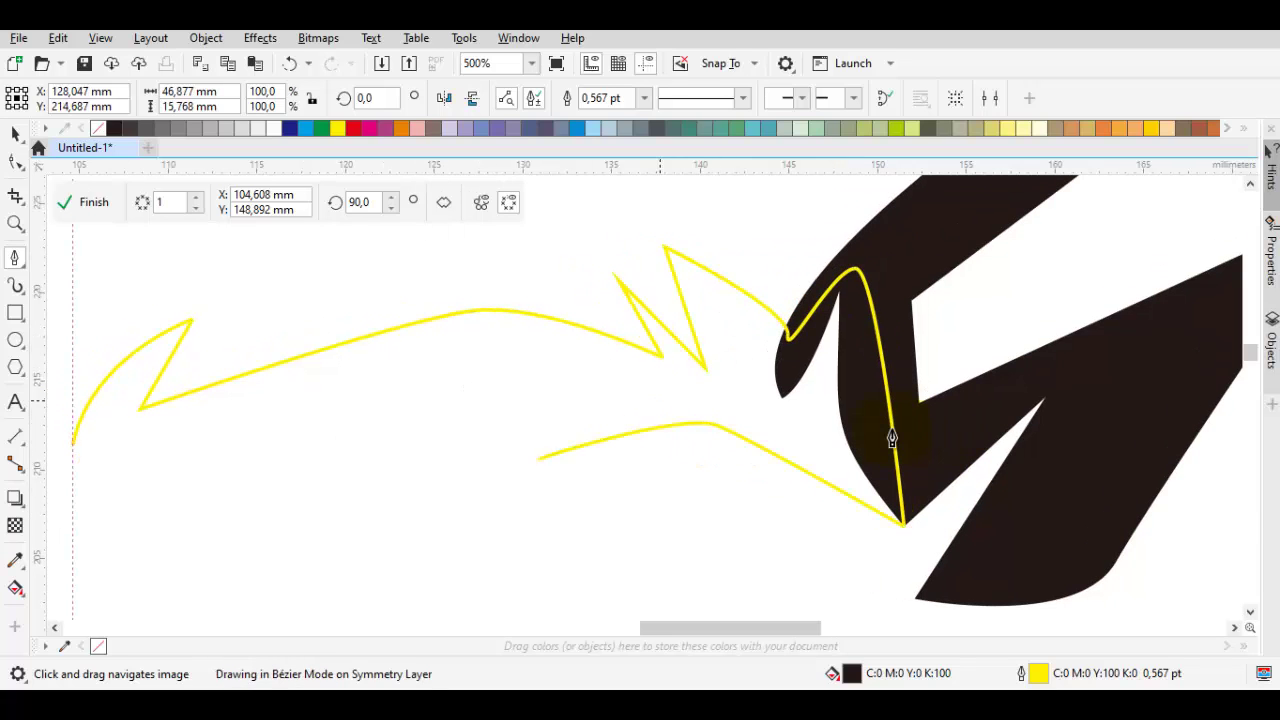
click(892, 438)
click(892, 438)
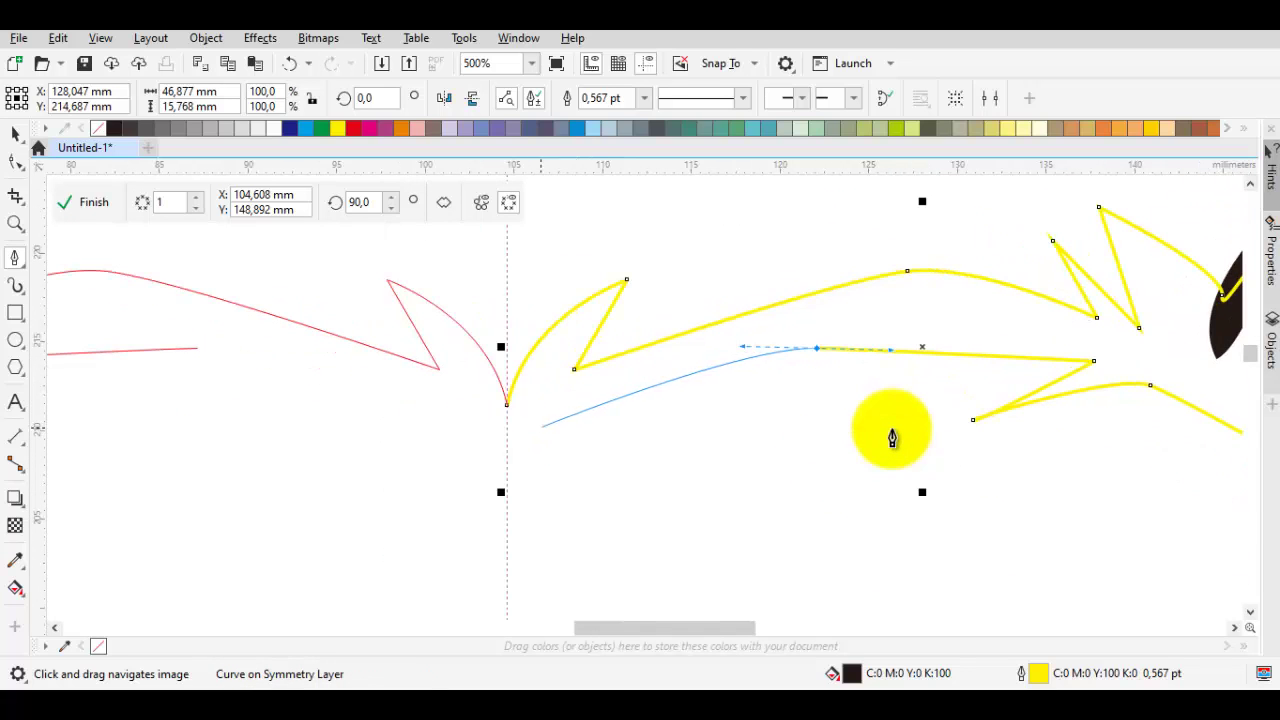
click(506, 442)
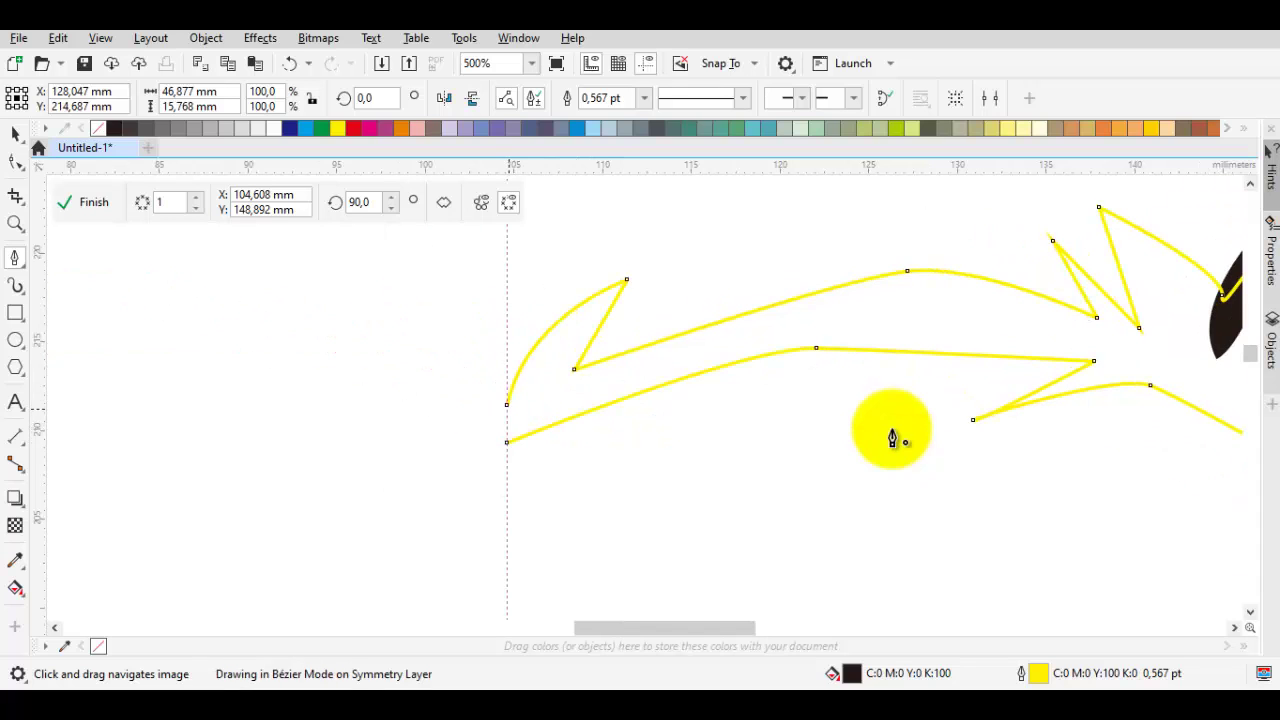
key(space)
scroll(892, 438, down, 5)
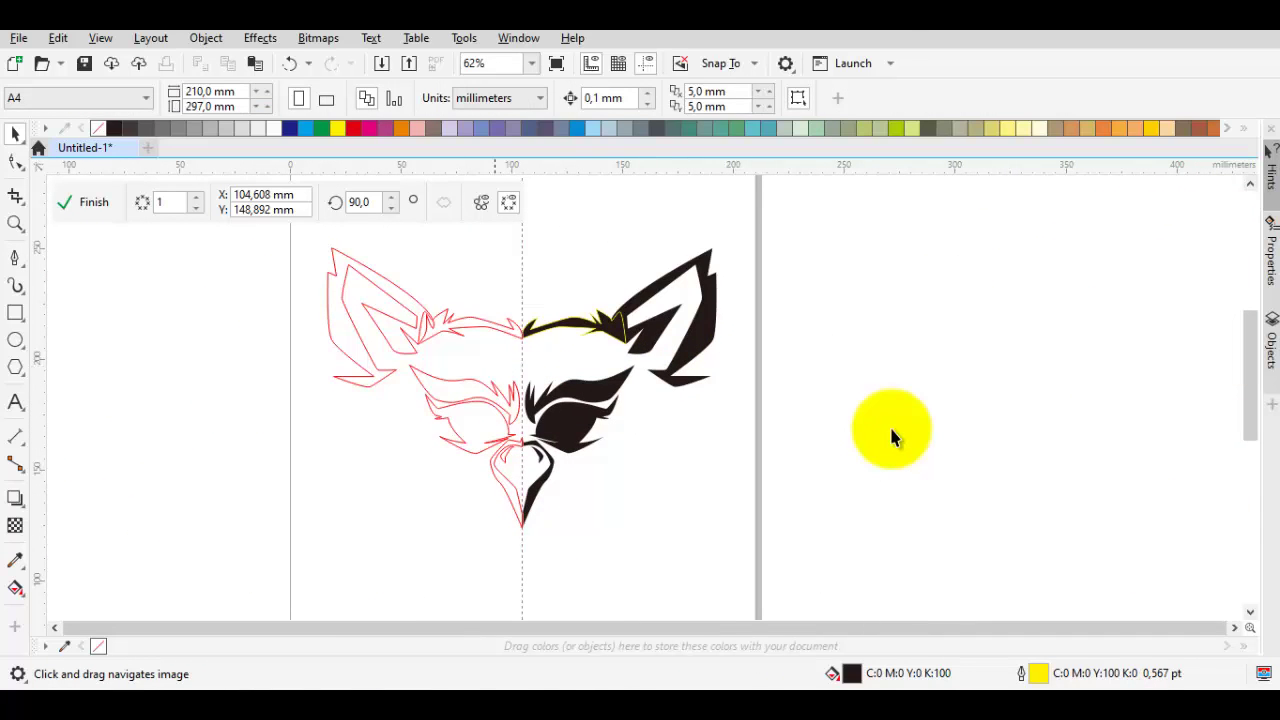
scroll(646, 397, up, 4)
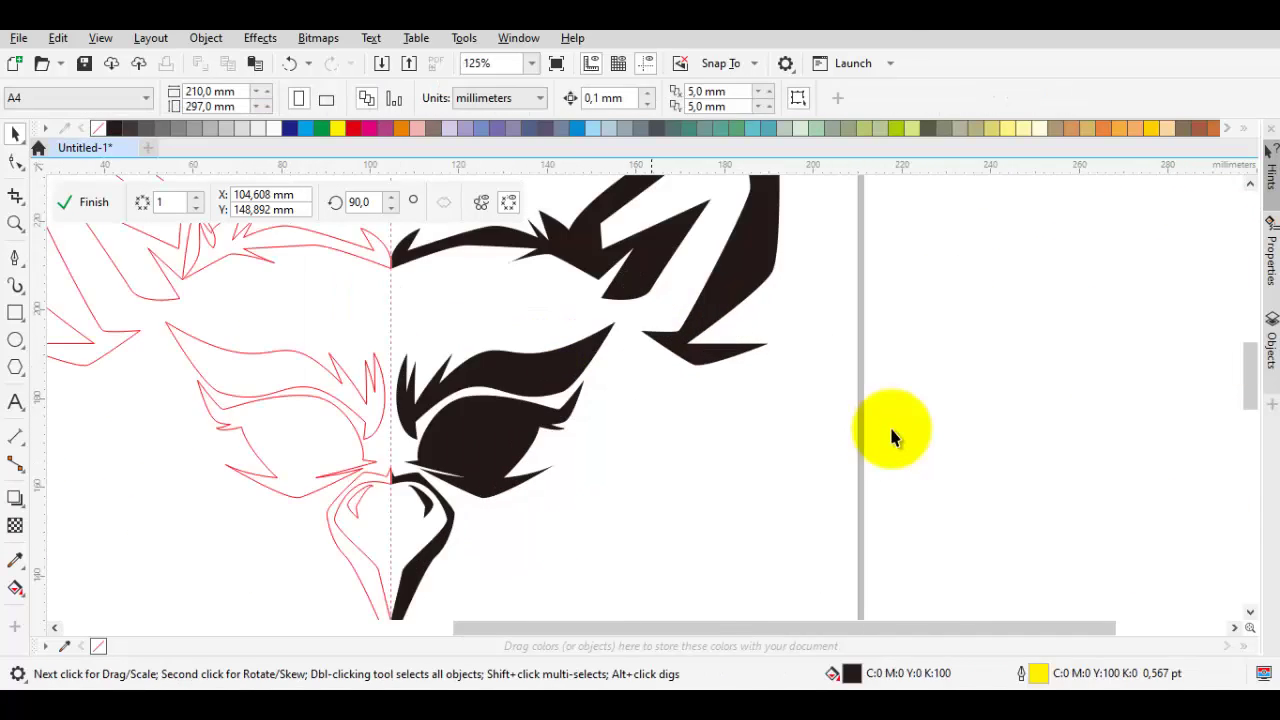
Step: Start a cheek contour from the ear's lower base past the jaw corner to the muzzle's side and back, about 59 by 58 mm overall
key(space)
drag(718, 281, 744, 297)
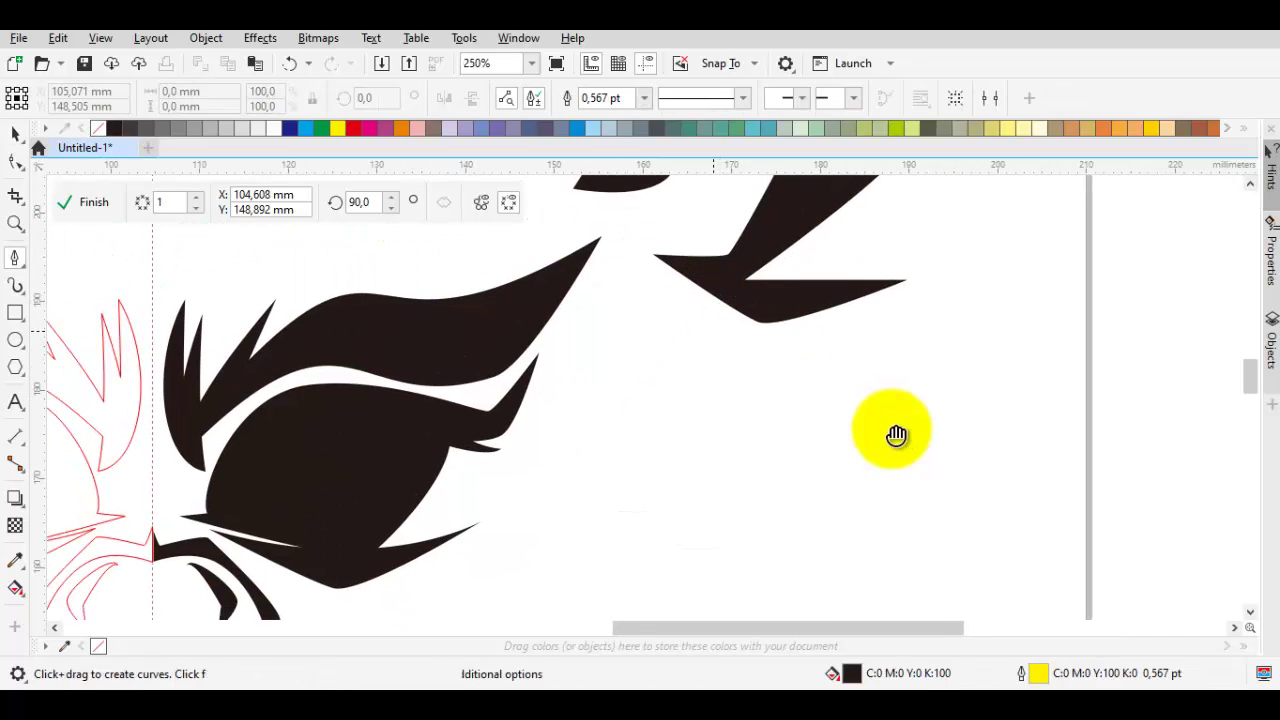
scroll(893, 437, left, 3)
scroll(893, 437, down, 4)
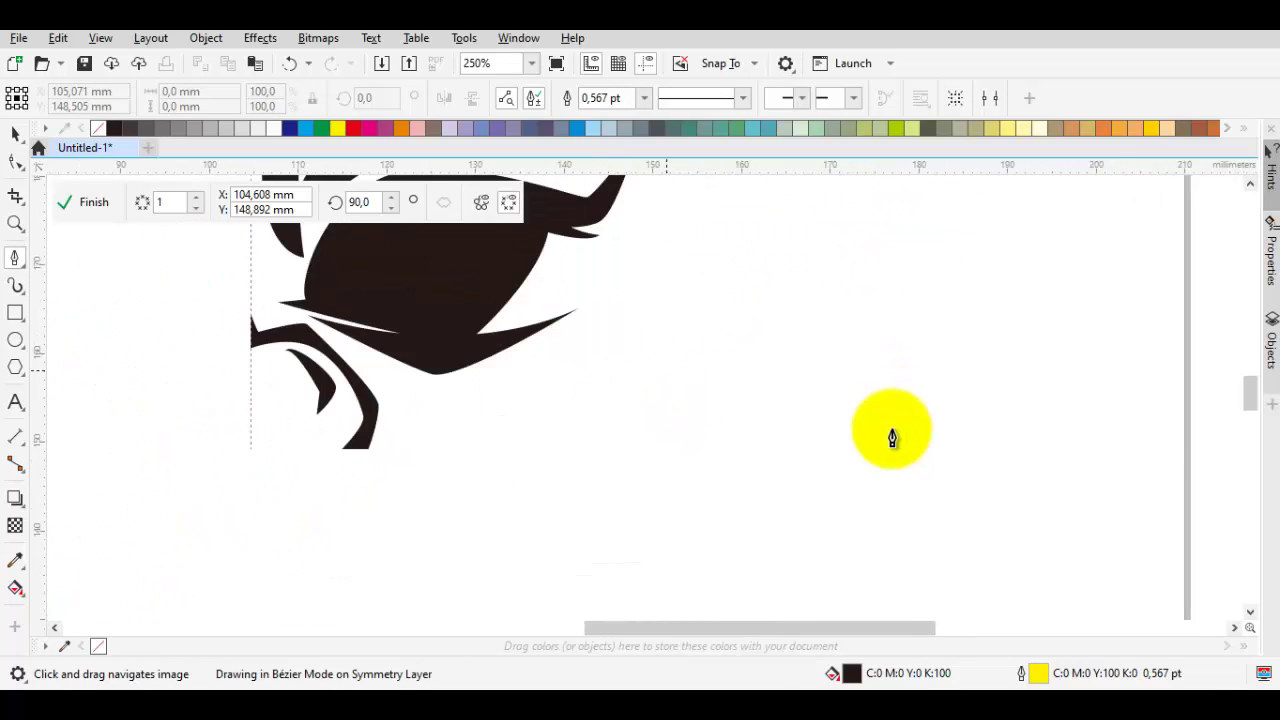
scroll(893, 437, left, 4)
click(789, 371)
click(481, 437)
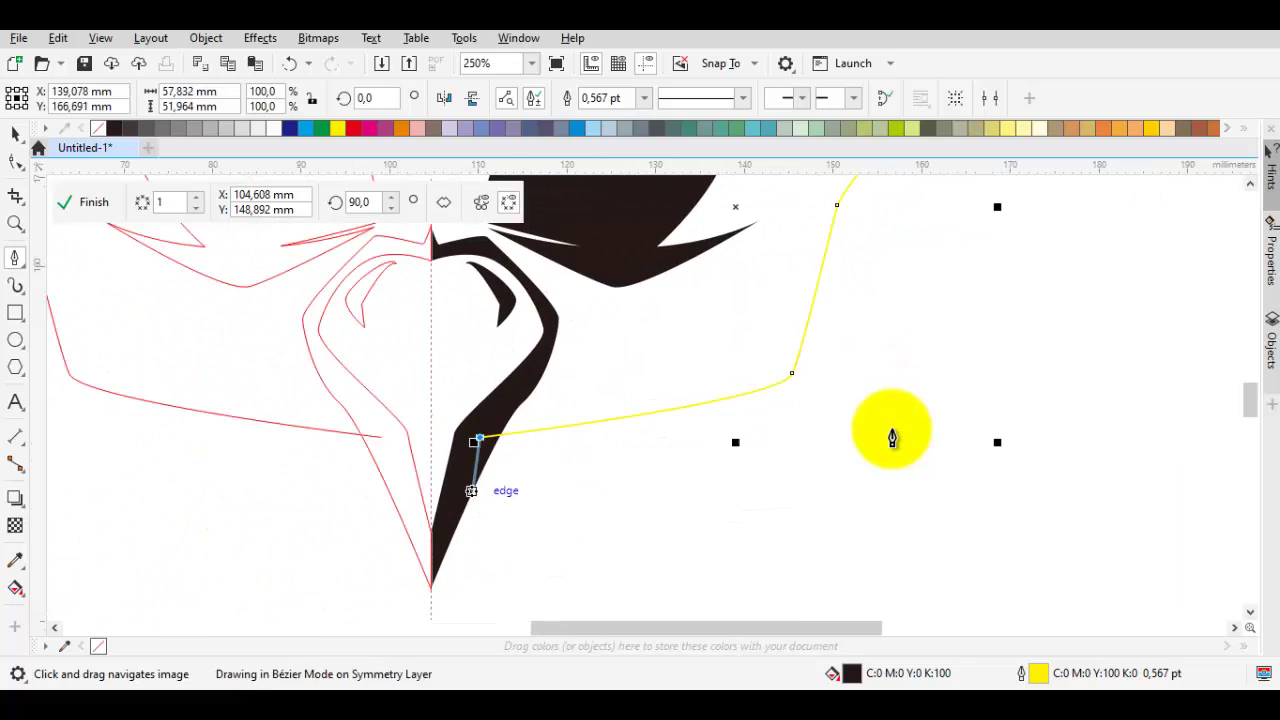
click(466, 497)
drag(776, 417, 841, 412)
Step: Draw the cheek contour's outer edge with a pointed tuft above the jaw and close it at the ear base, about 61 by 58 mm overall
scroll(893, 437, up, 4)
scroll(893, 437, right, 2)
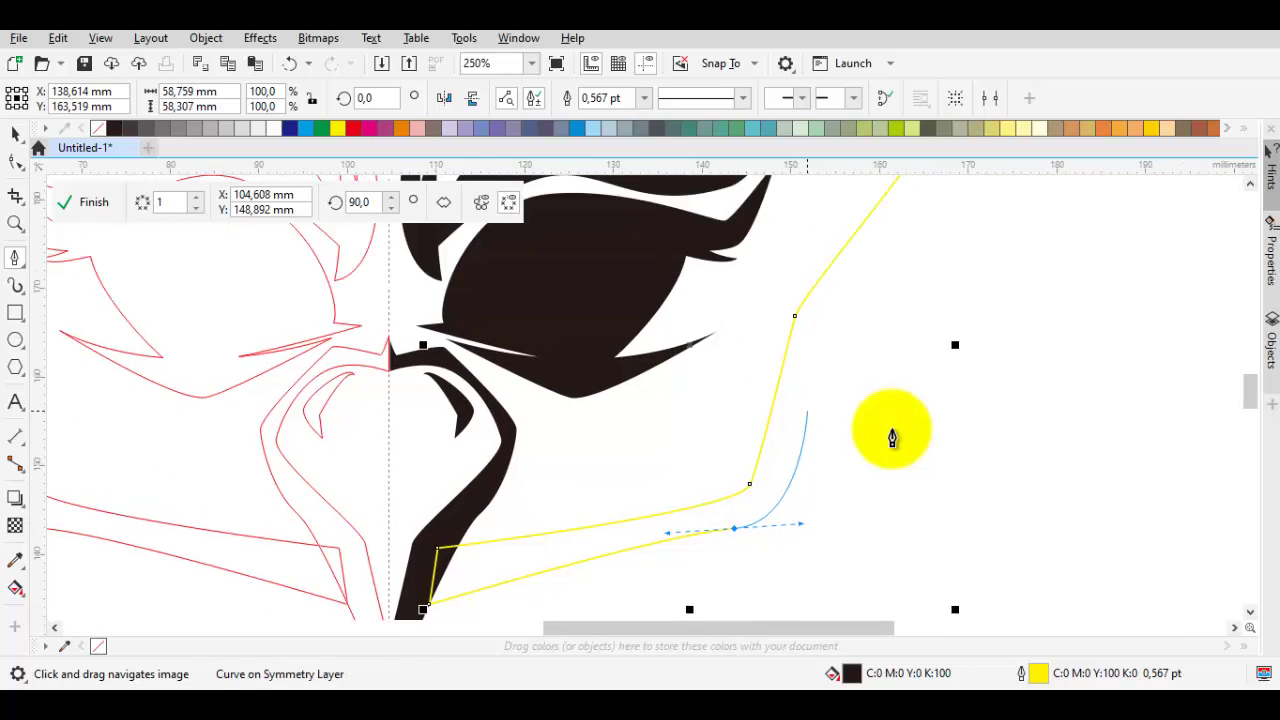
scroll(893, 437, up, 8)
scroll(893, 437, right, 4)
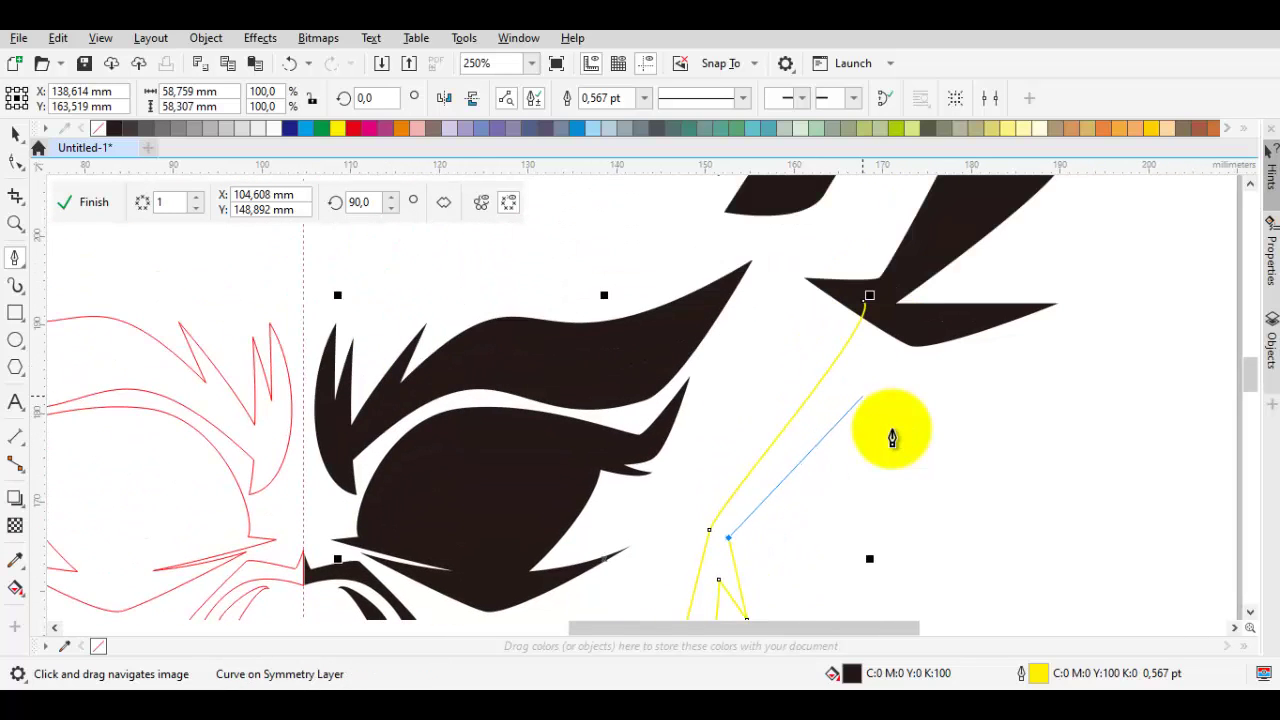
drag(892, 437, 894, 434)
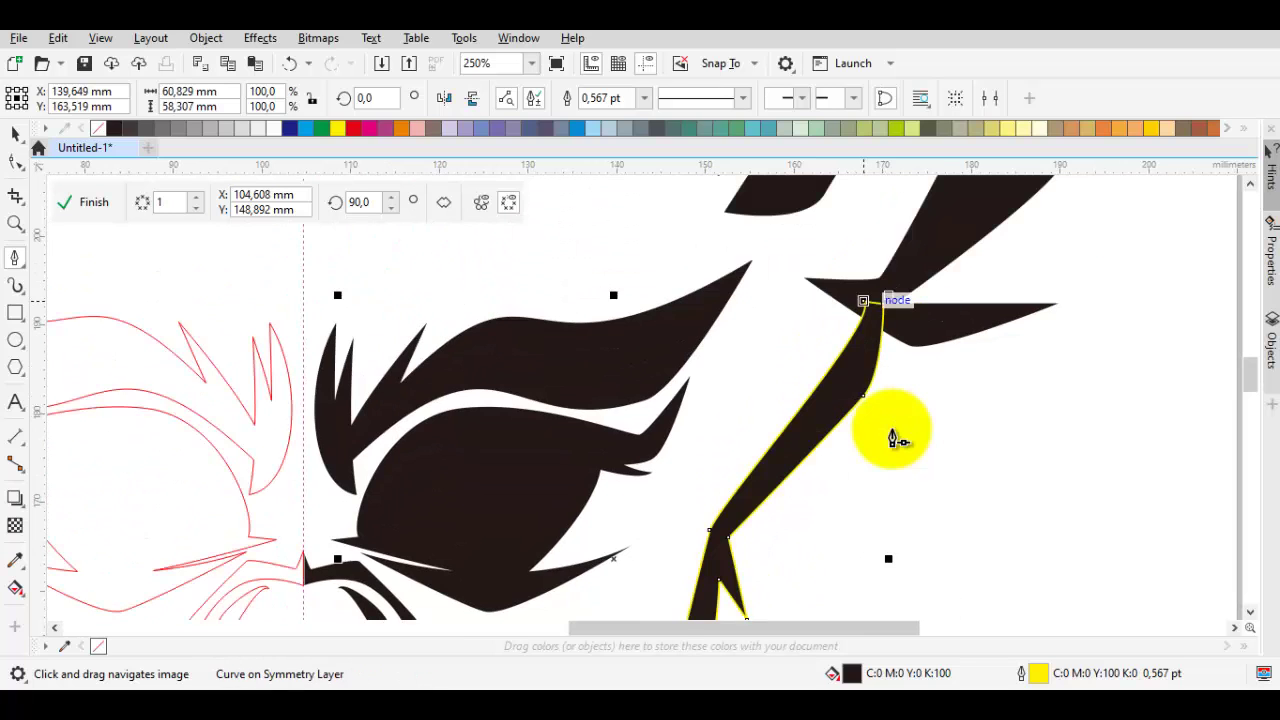
Step: Move the cheek contour's upper inner node about 1.9 mm toward the face and 1.6 mm up into the ear base
scroll(894, 434, up, 2)
key(F10)
drag(895, 437, 891, 434)
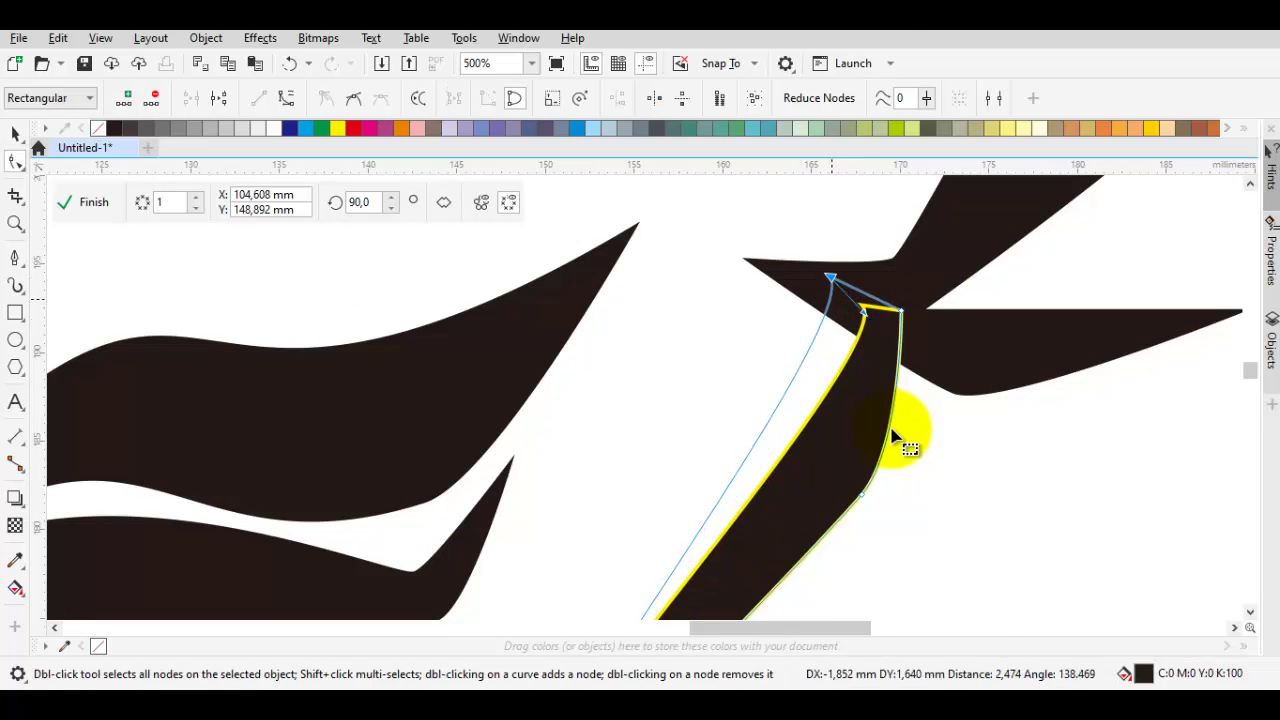
scroll(891, 432, down, 4)
Step: Draw a hooked tuft about 8 by 13 mm where the cheek meets the ear, and remove the outlines of the new shapes
key(space)
scroll(891, 432, up, 3)
scroll(891, 437, up, 1)
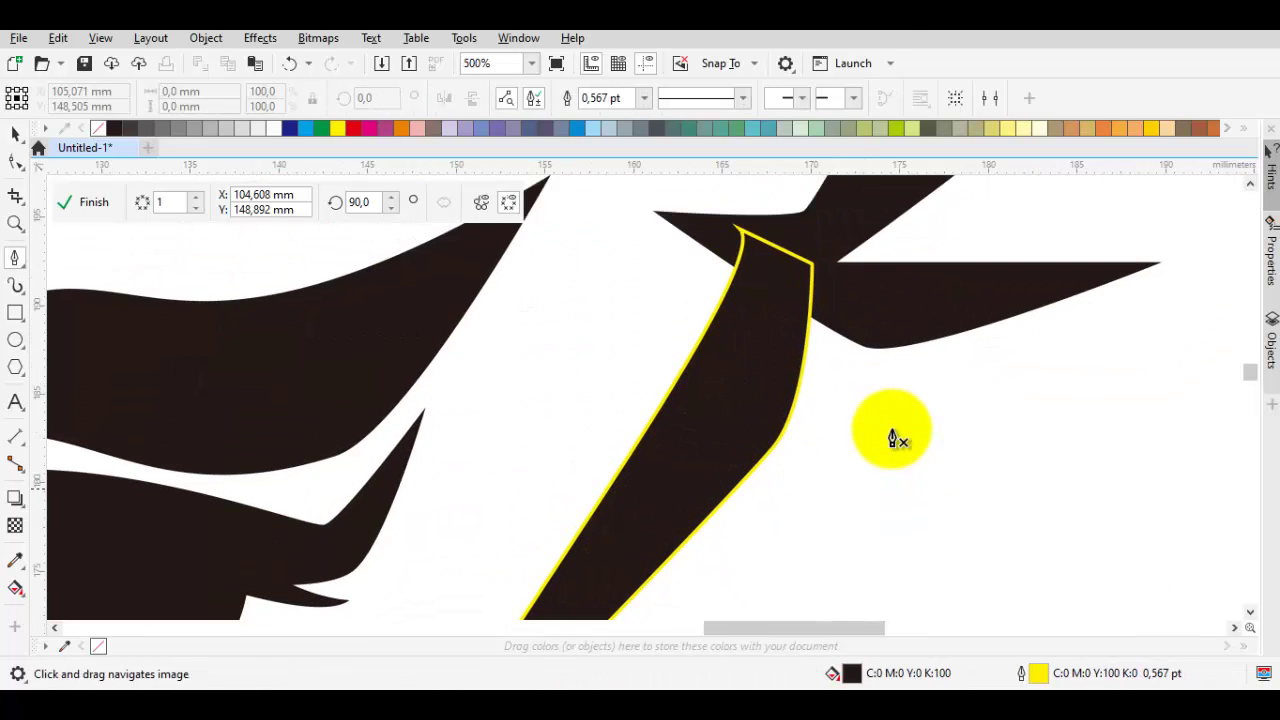
click(892, 437)
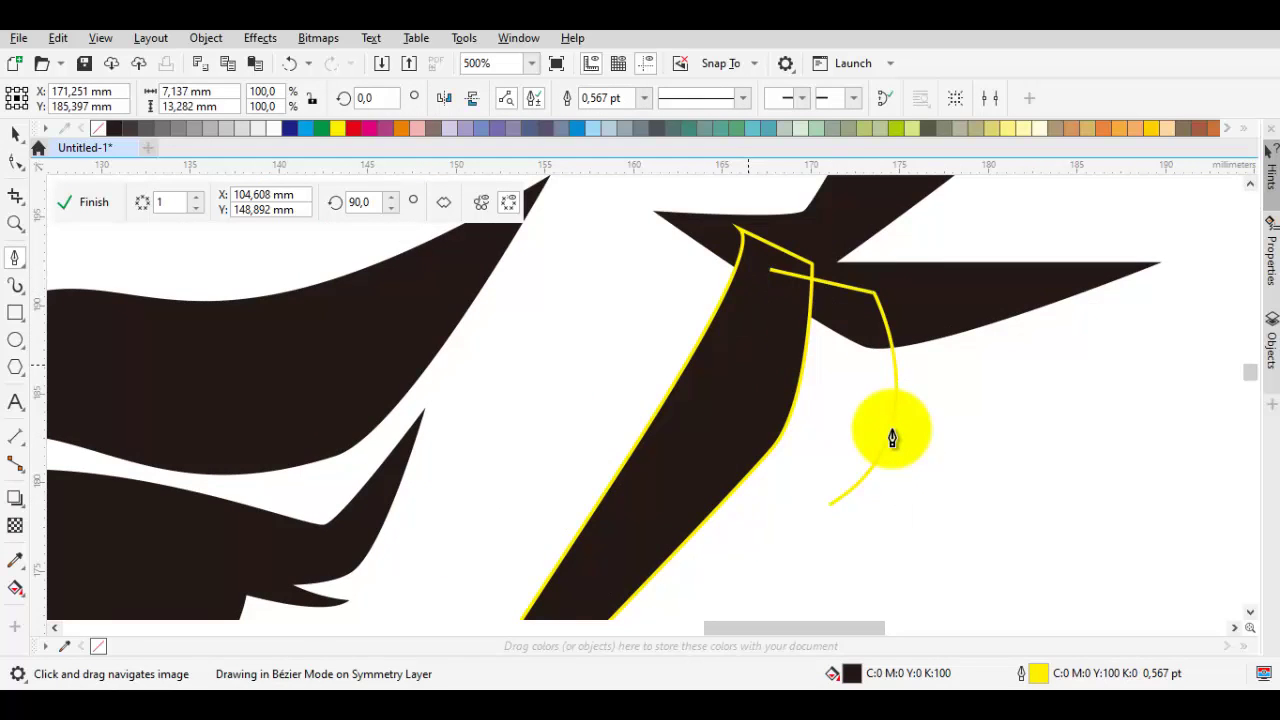
scroll(892, 437, down, 3)
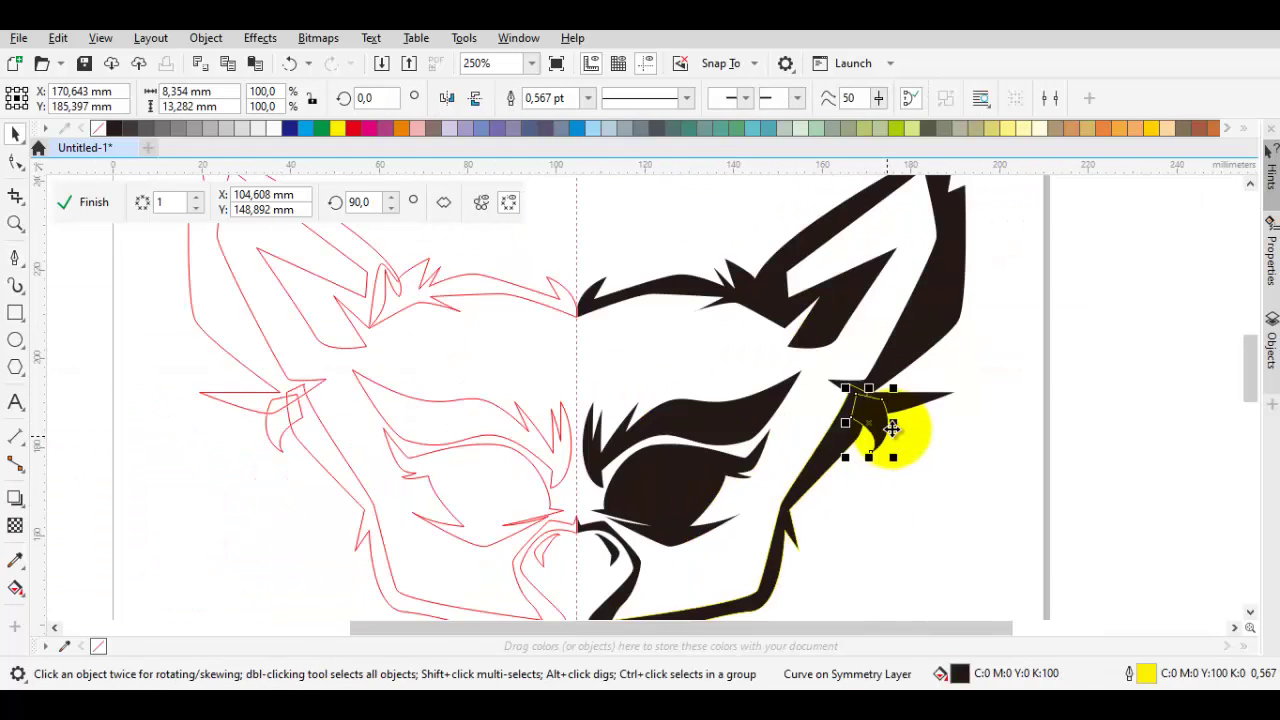
key(space)
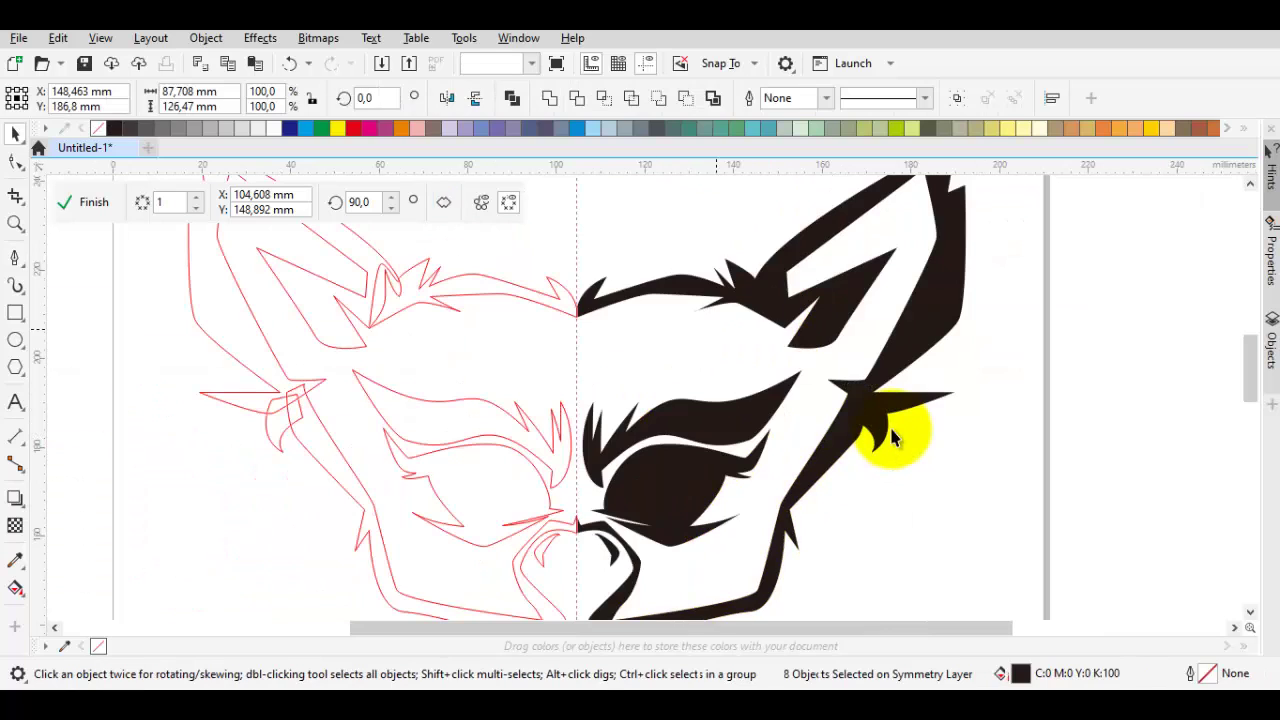
key(Escape)
Step: Refine the cheek contour's bend at the jaw corner by adjusting its inner node
scroll(891, 437, down, 1)
scroll(891, 430, up, 3)
key(F10)
click(893, 437)
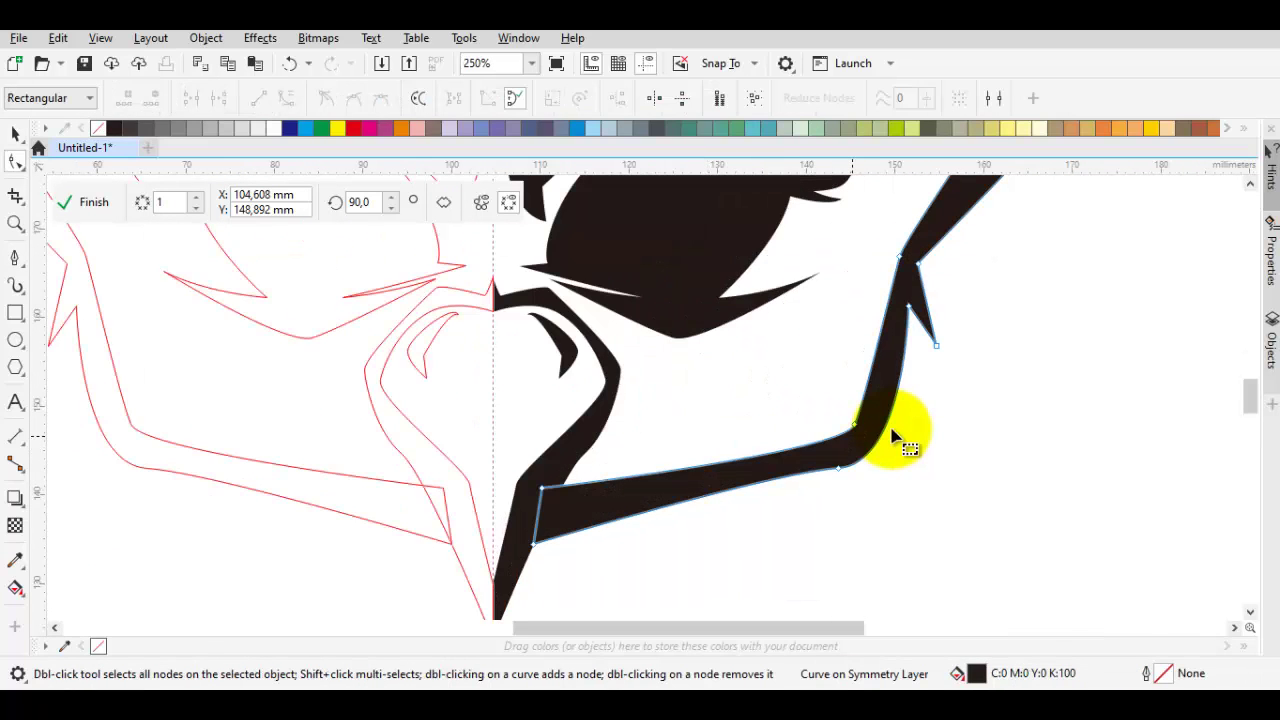
drag(893, 437, 883, 430)
scroll(893, 437, down, 3)
scroll(893, 437, up, 3)
Step: Draw a closed crescent about 8 by 7 mm at the eye's inner corner, just below the brow's inner end
key(space)
key(space)
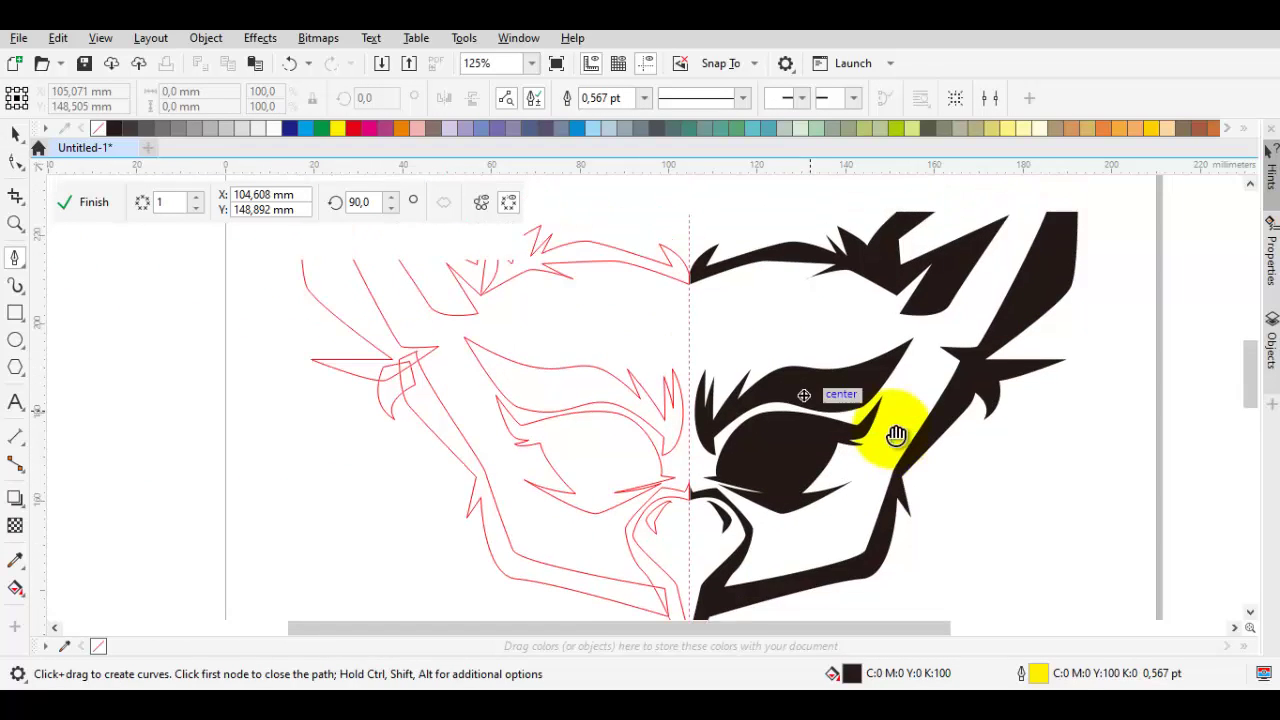
scroll(893, 435, up, 1)
scroll(893, 437, up, 4)
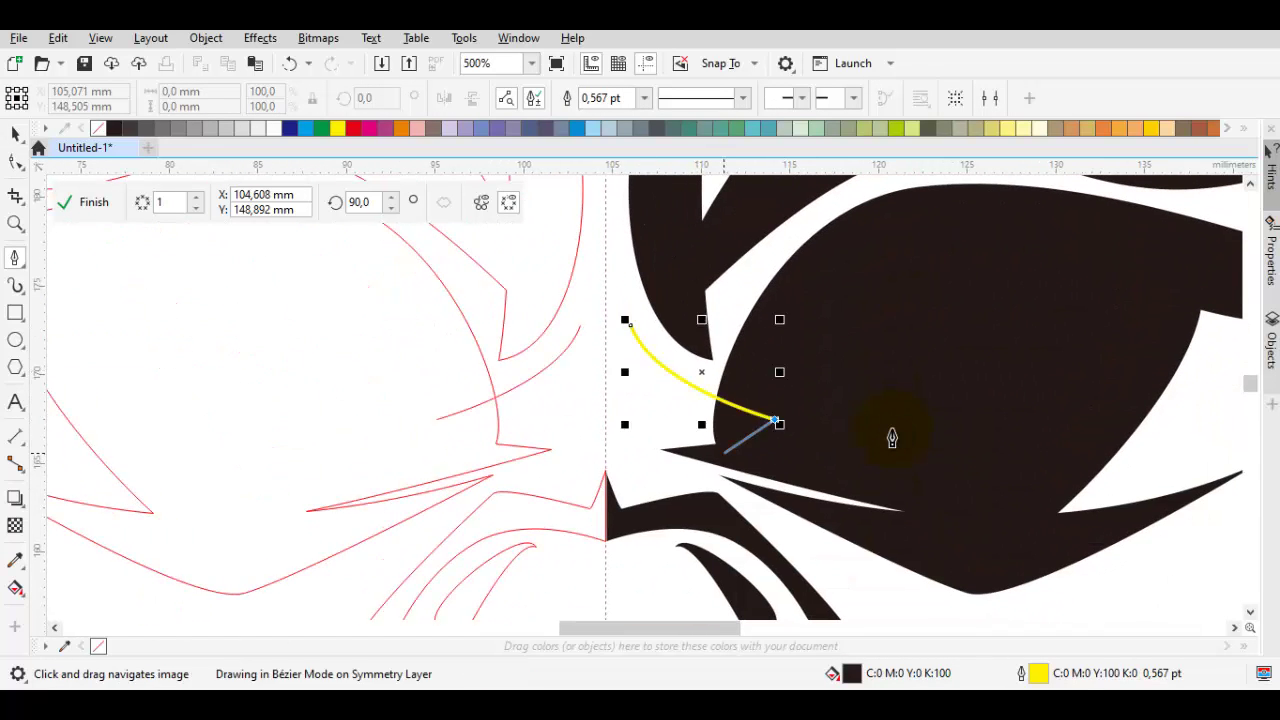
click(668, 448)
click(626, 322)
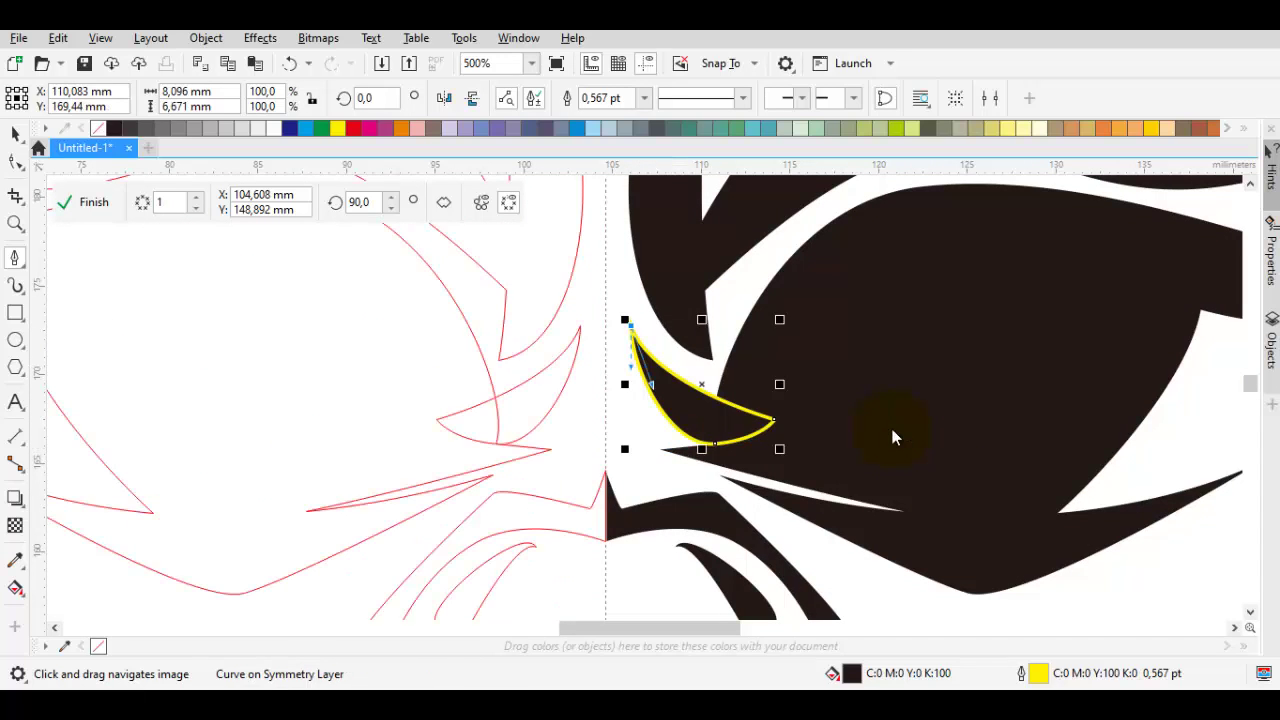
scroll(893, 437, down, 5)
key(space)
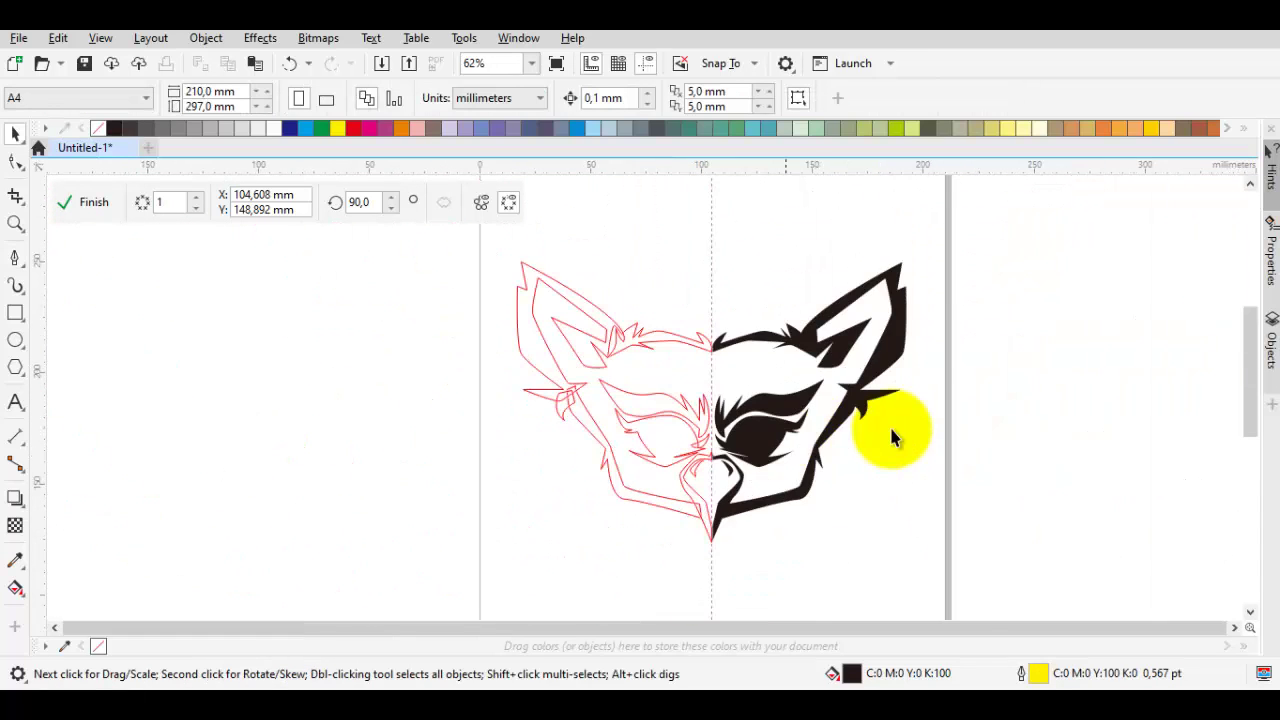
Step: Draw a small closed sliver about 2 by 3.4 mm beside the existing curved mark inside the muzzle
scroll(893, 437, up, 1)
scroll(893, 437, up, 2)
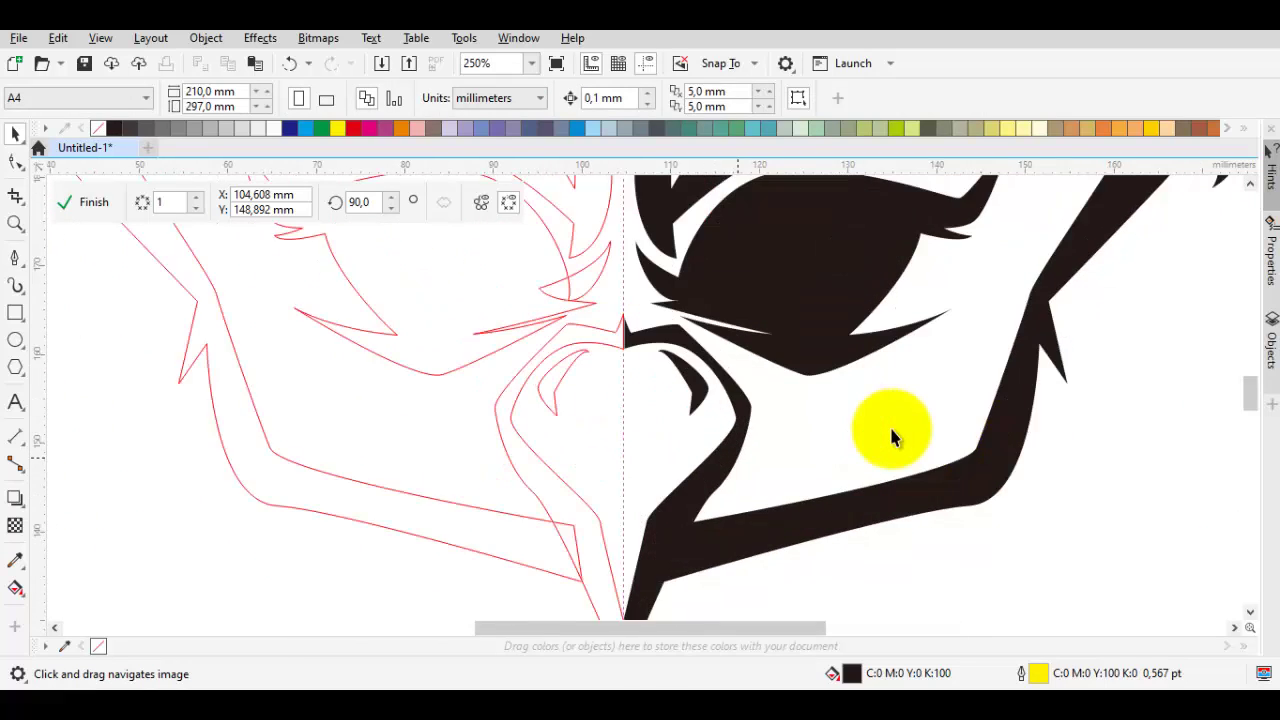
scroll(895, 437, up, 4)
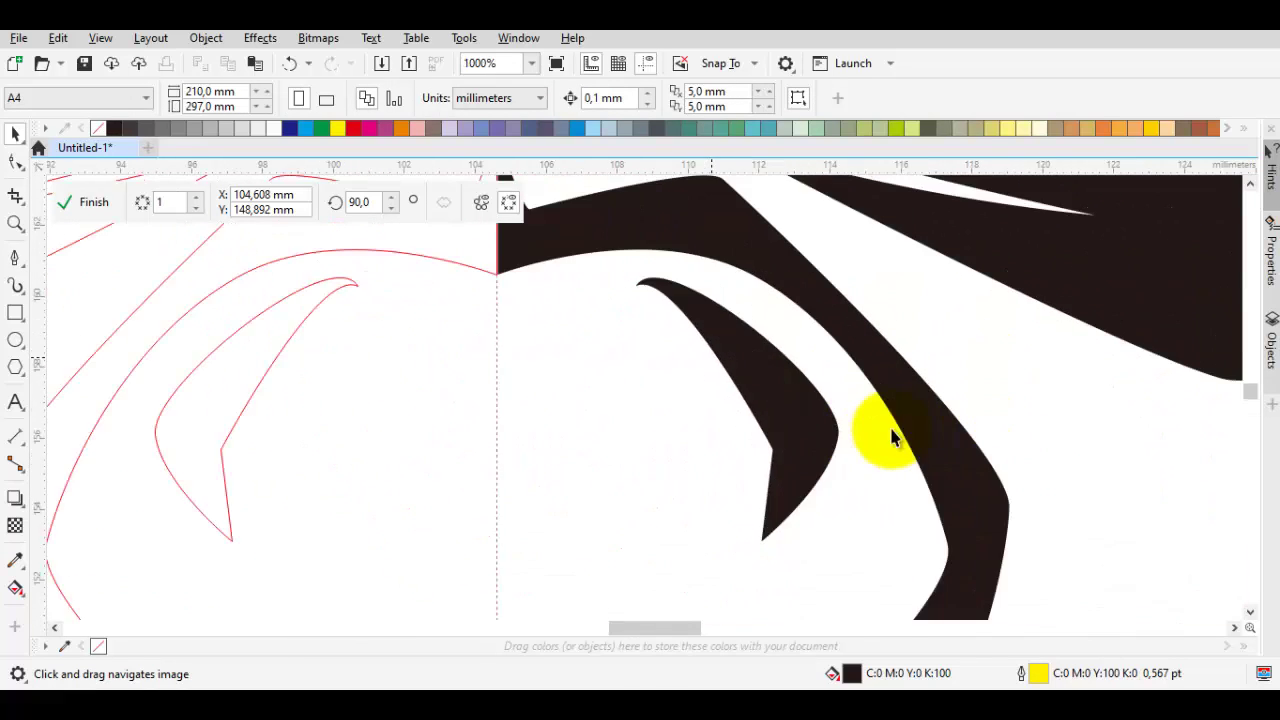
key(space)
click(703, 330)
click(775, 453)
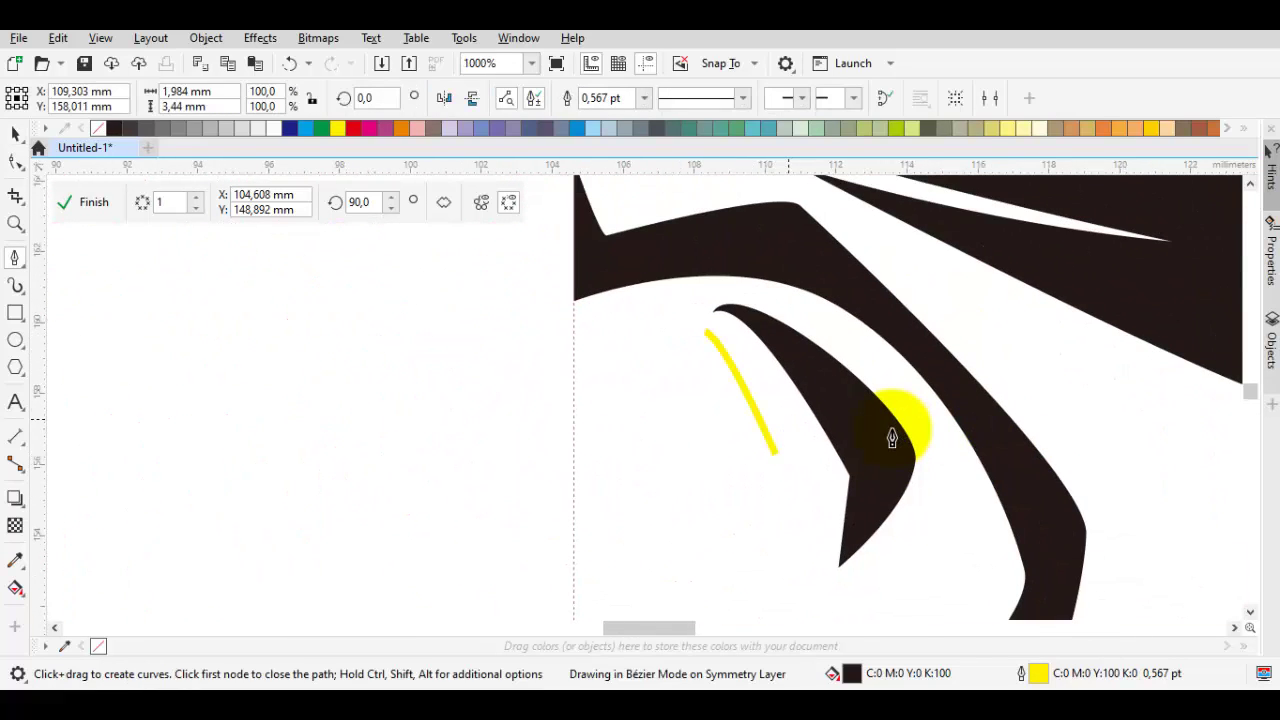
click(788, 422)
key(space)
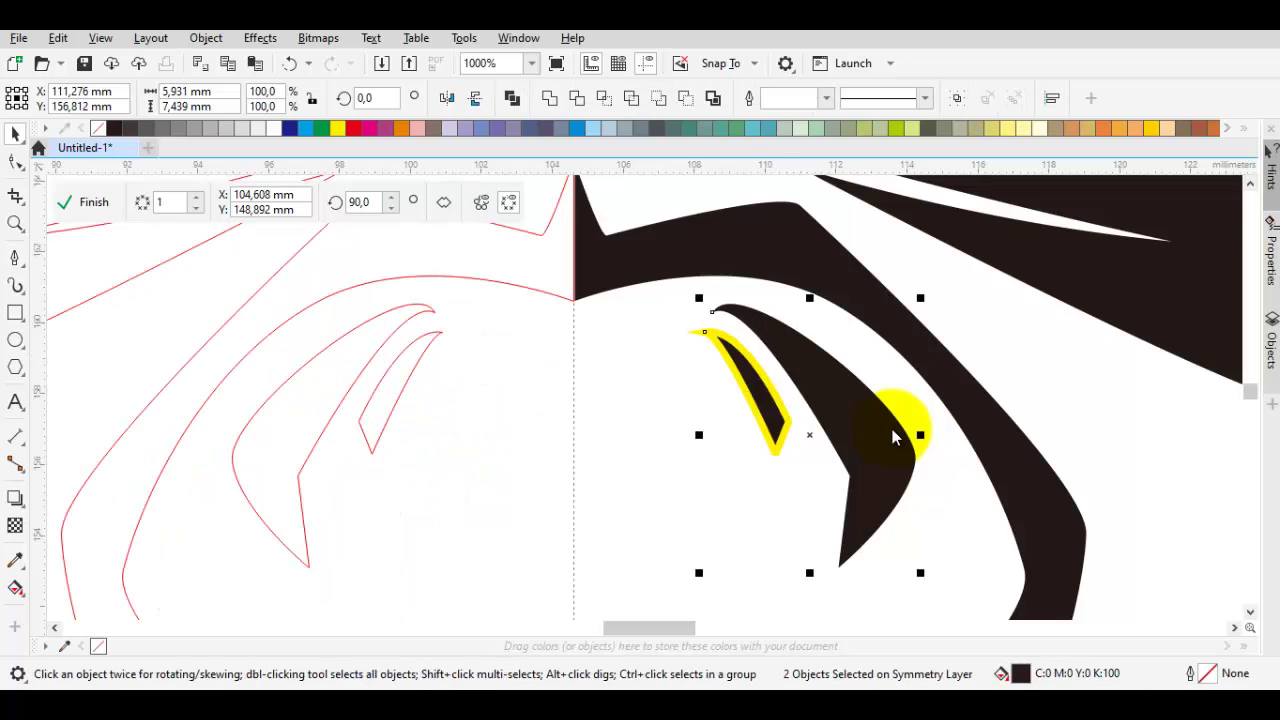
scroll(895, 437, down, 6)
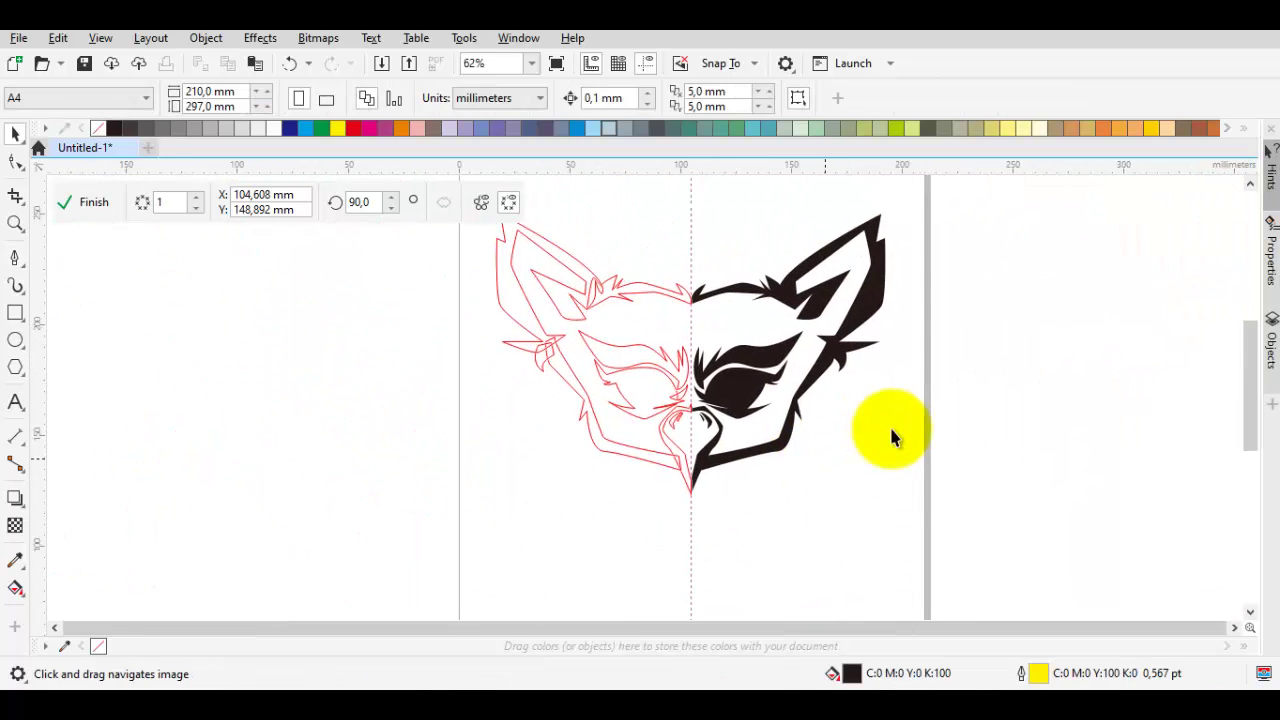
Step: Draw a closed zigzag forehead marking from the symmetry axis above the brow, about 18 by 16 mm
scroll(893, 437, up, 5)
key(space)
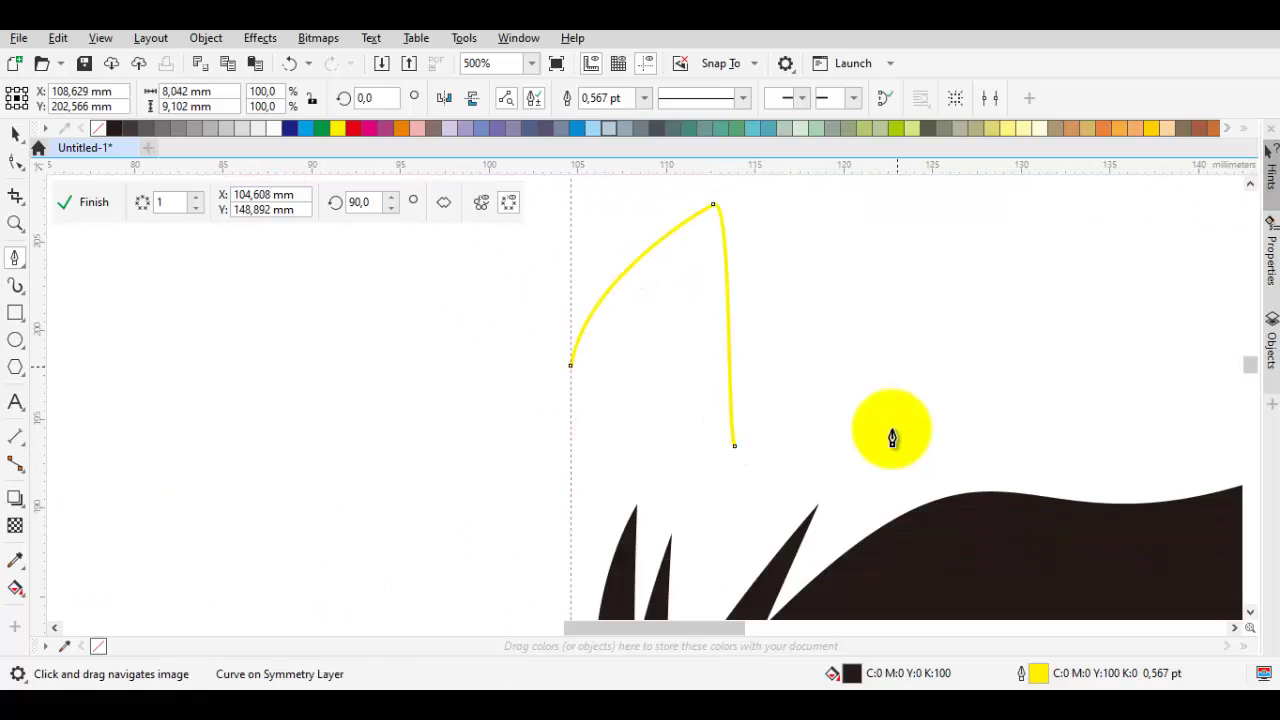
click(893, 437)
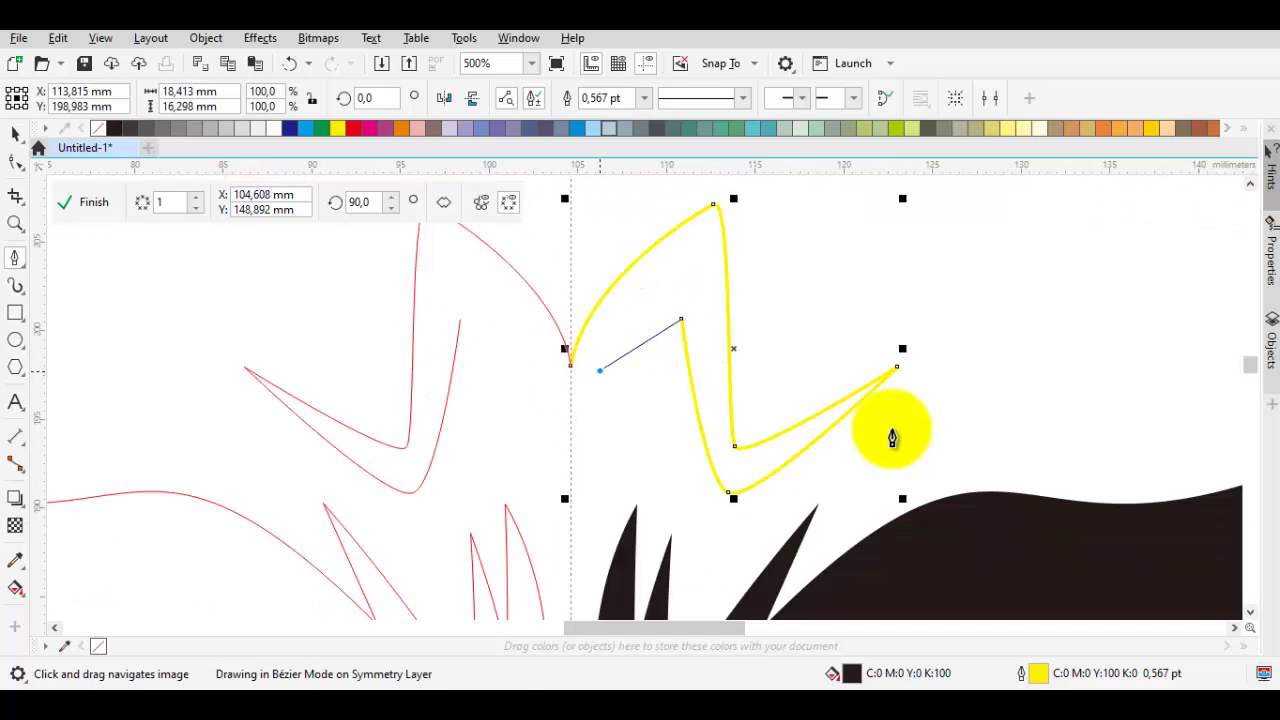
key(space)
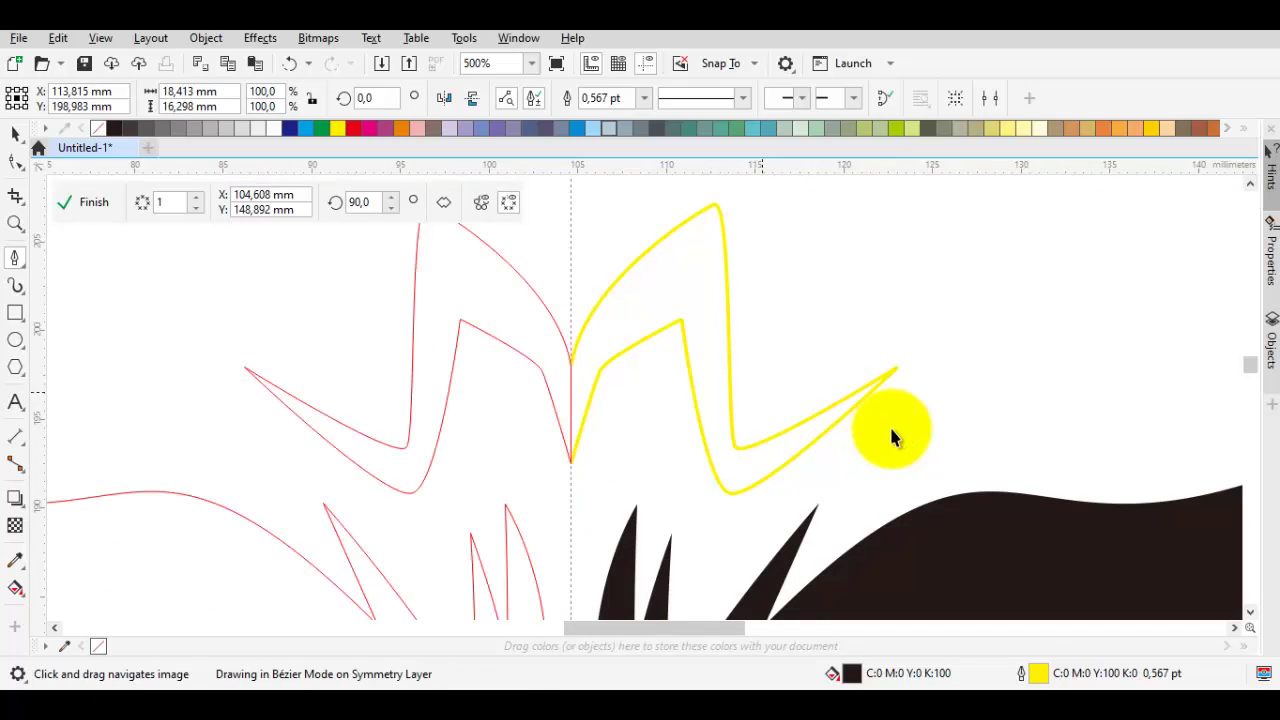
scroll(893, 437, down, 2)
scroll(893, 437, up, 2)
Step: Reshape the forehead marking by adjusting the nodes at its outer peak, inner peak and upper end on the symmetry axis
key(F10)
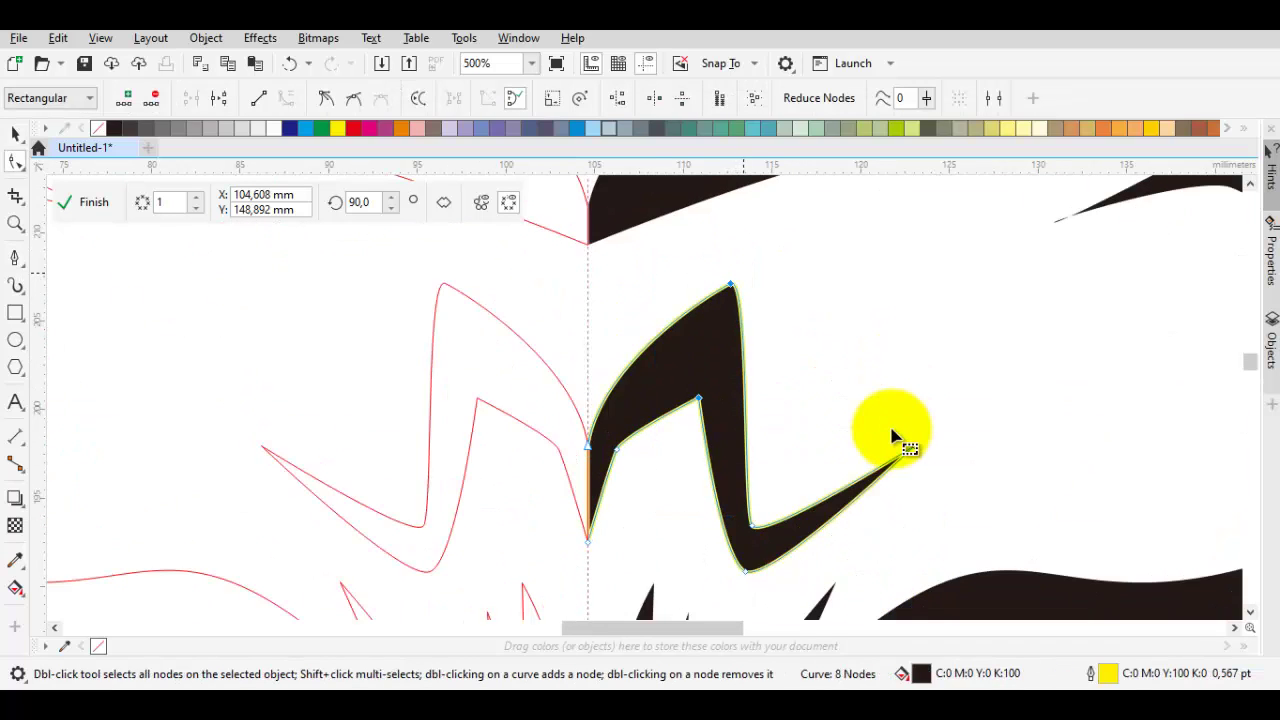
drag(893, 437, 894, 430)
key(space)
scroll(894, 430, down, 6)
key(Escape)
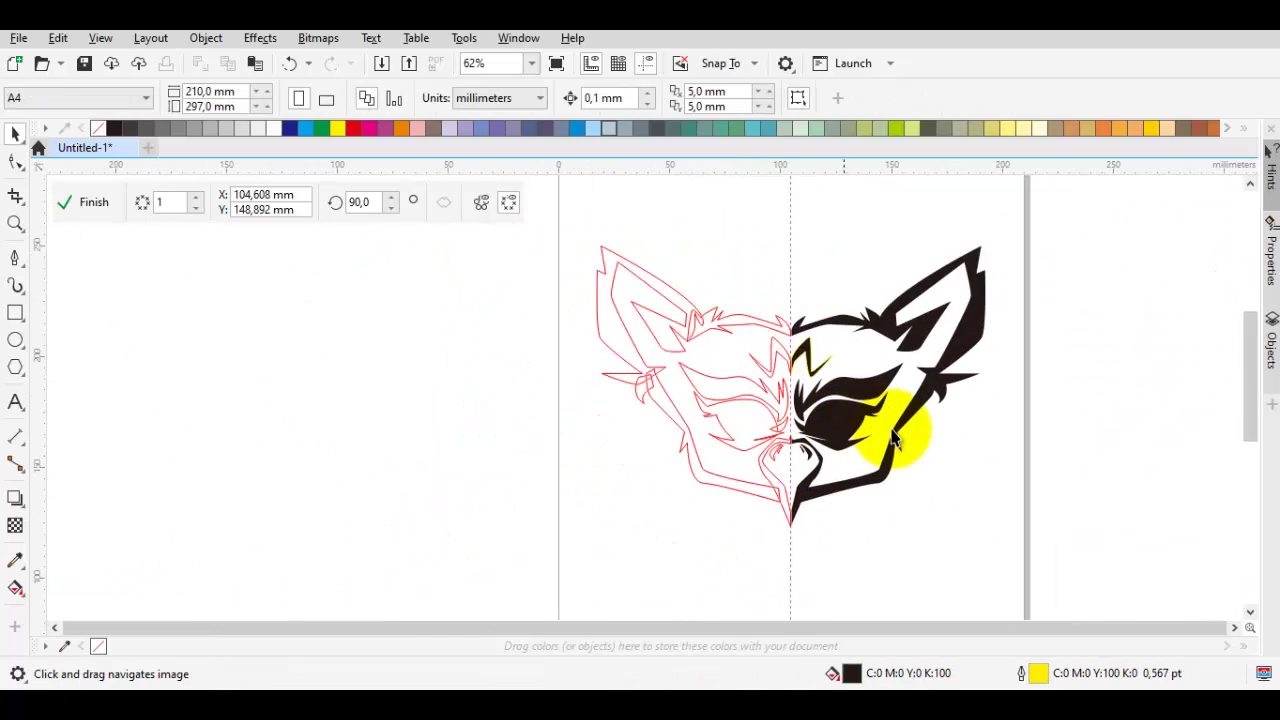
Step: Try to enlarge the muzzle shape so that its tip reaches further down the symmetry axis
scroll(893, 437, down, 2)
scroll(893, 437, up, 8)
click(892, 430)
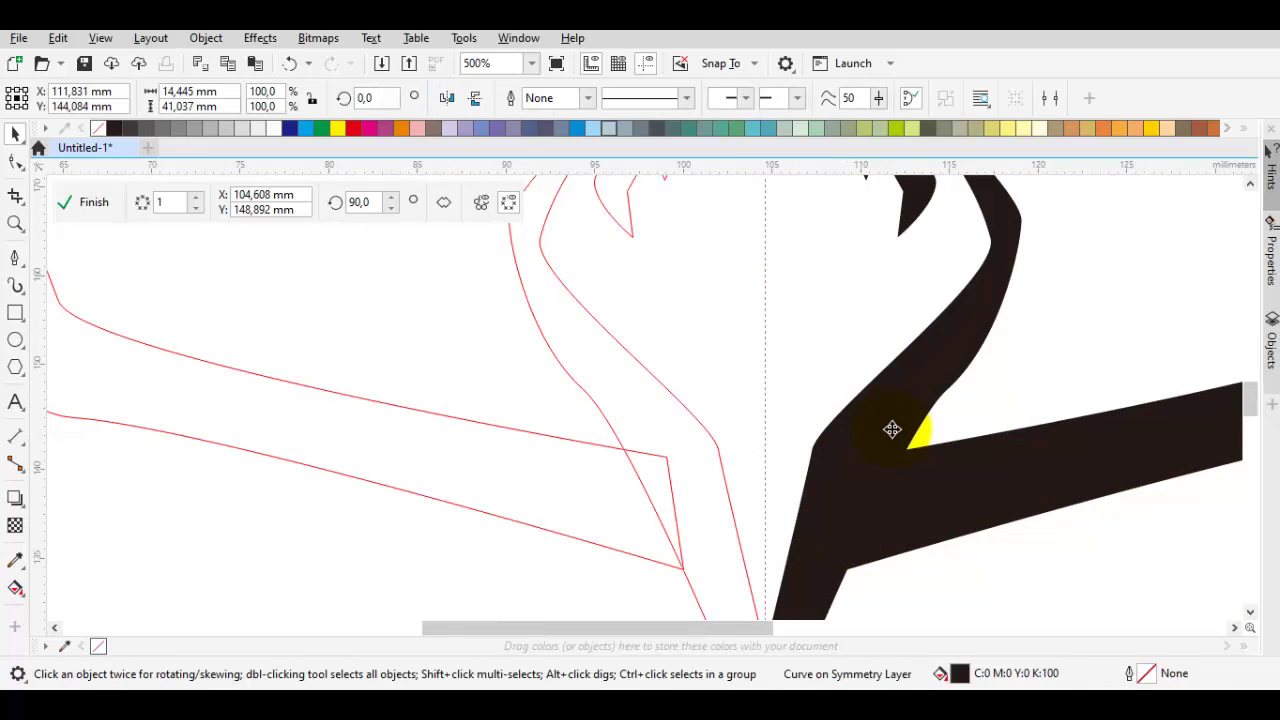
scroll(892, 430, down, 4)
drag(892, 430, 894, 434)
scroll(893, 437, up, 2)
key(Escape)
scroll(893, 437, down, 2)
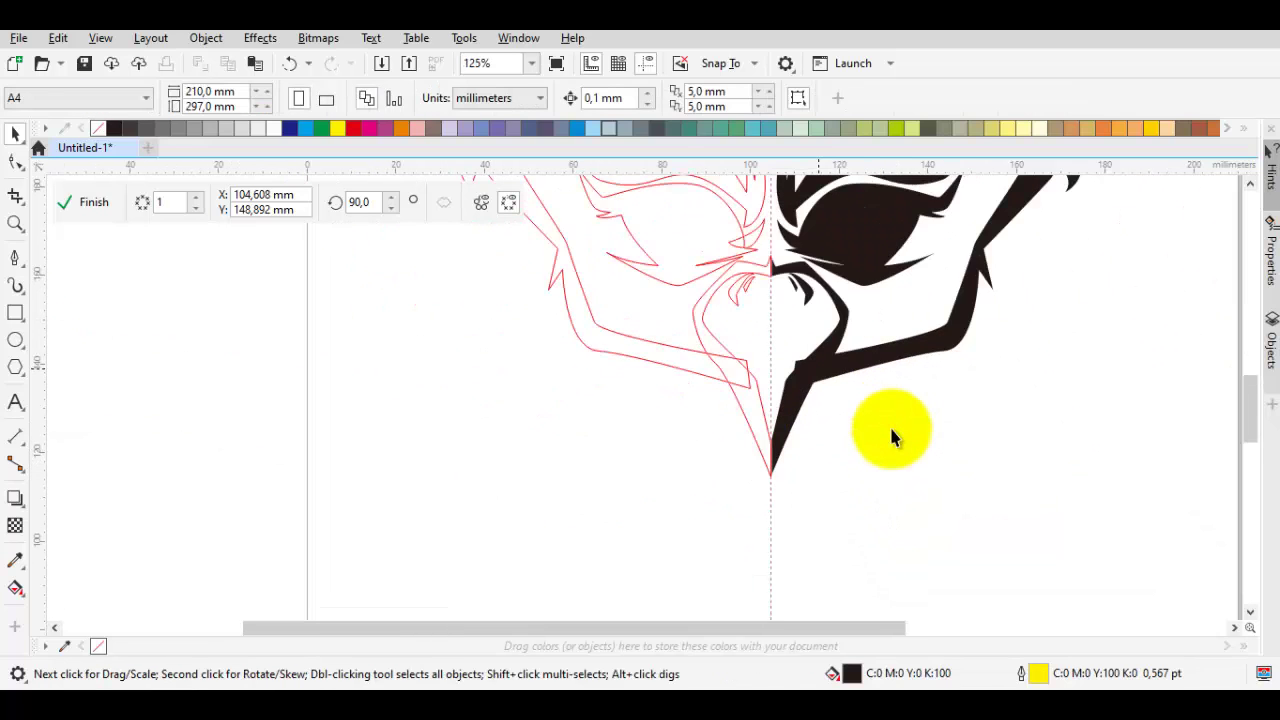
Step: Undo the muzzle enlargement and scale the muzzle shape to 125%, about 18 by 51 mm
scroll(893, 437, up, 2)
click(893, 437)
scroll(896, 435, up, 3)
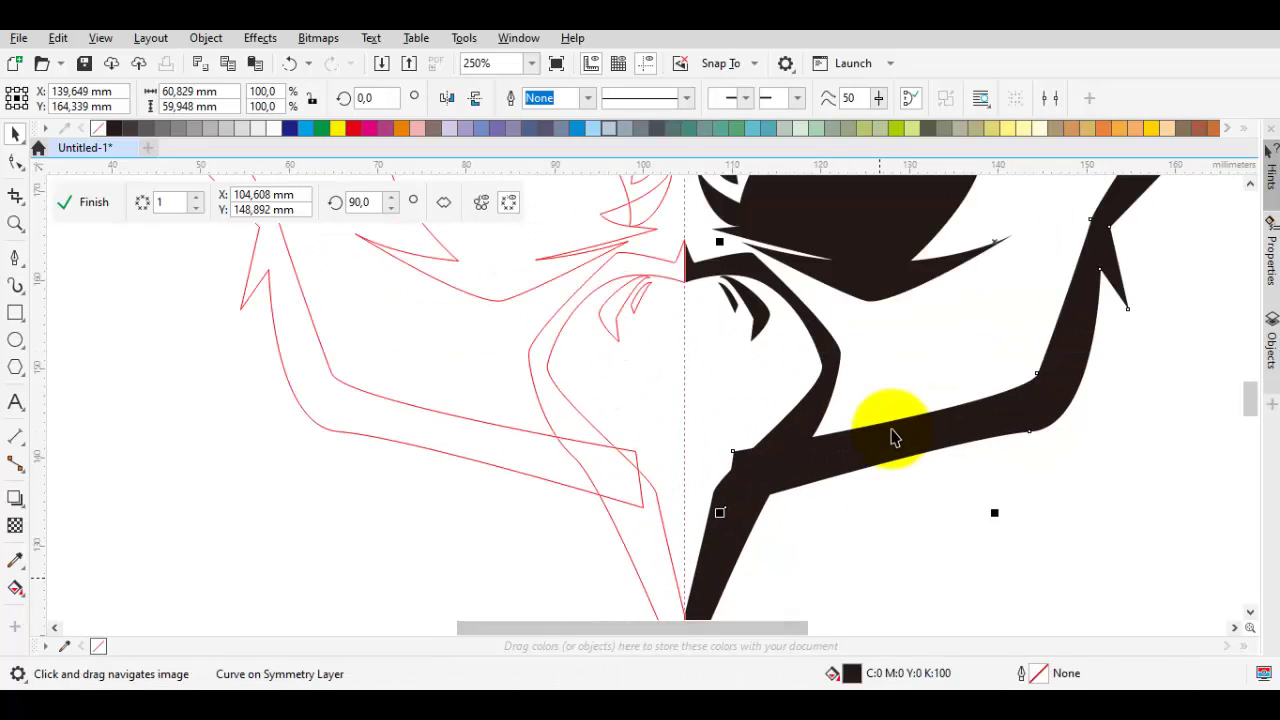
key(ctrl+z)
drag(893, 430, 891, 434)
scroll(891, 429, down, 2)
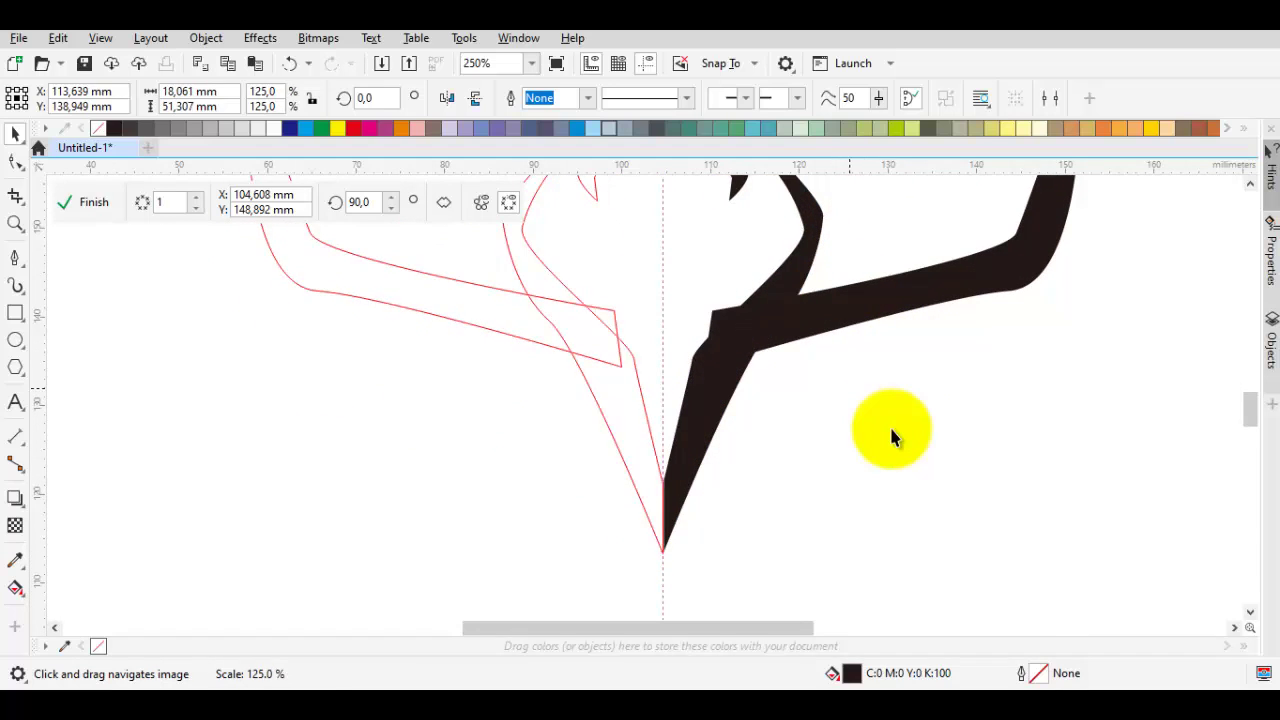
Step: Adjust the node at the cheek shape's inner end so that the end sits inside the muzzle outline
key(F10)
scroll(905, 445, up, 2)
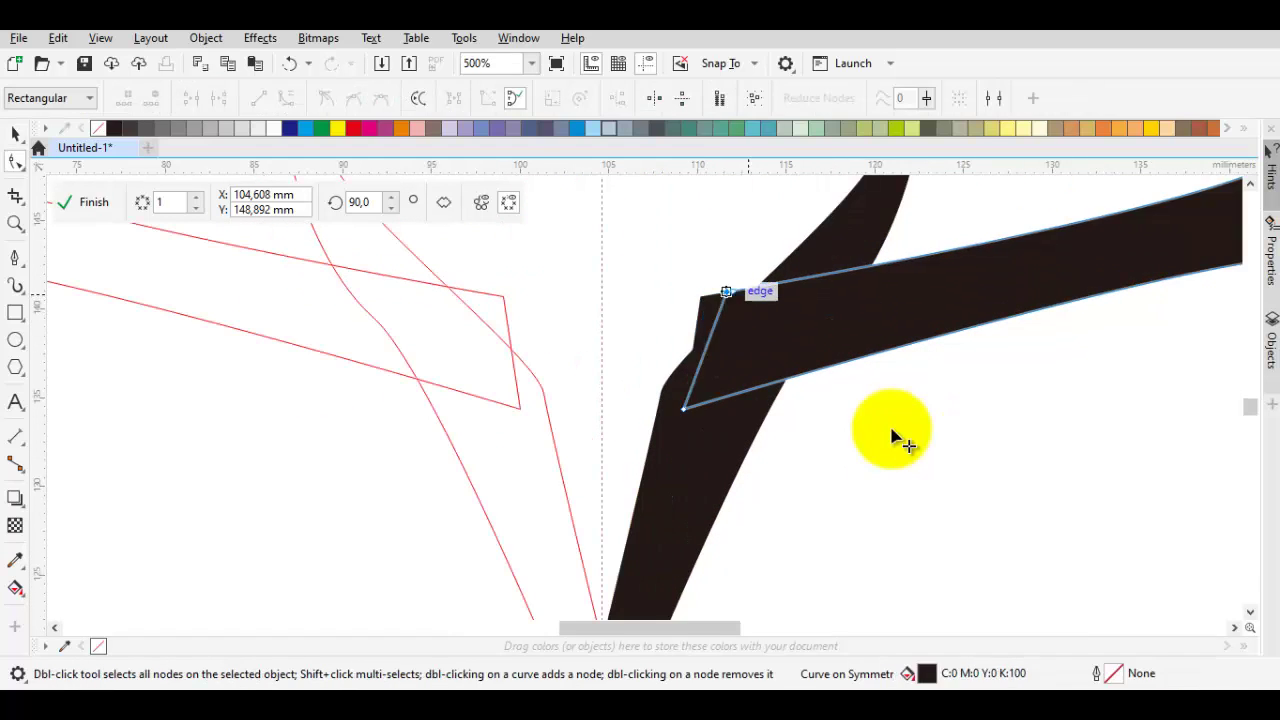
scroll(896, 436, down, 4)
Step: Move the nostril marks outward and down within the muzzle, and fine-tune a node on the muzzle outline
scroll(896, 436, up, 3)
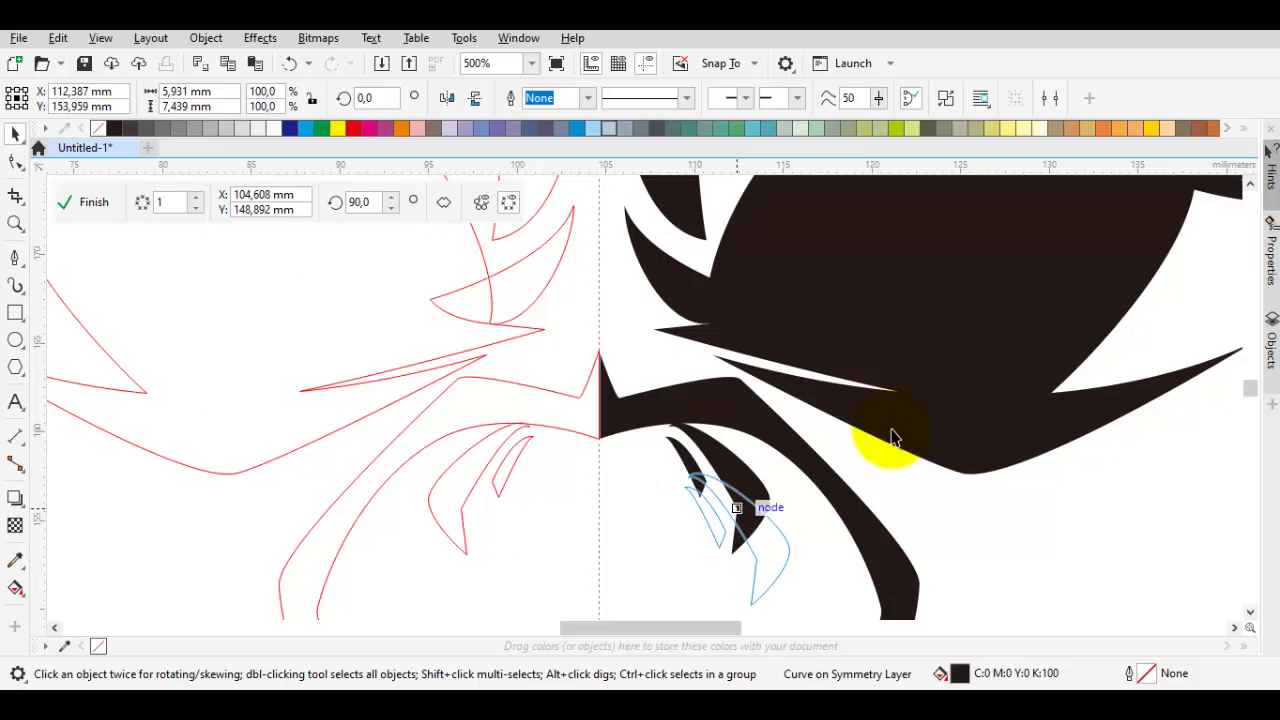
double_click(893, 437)
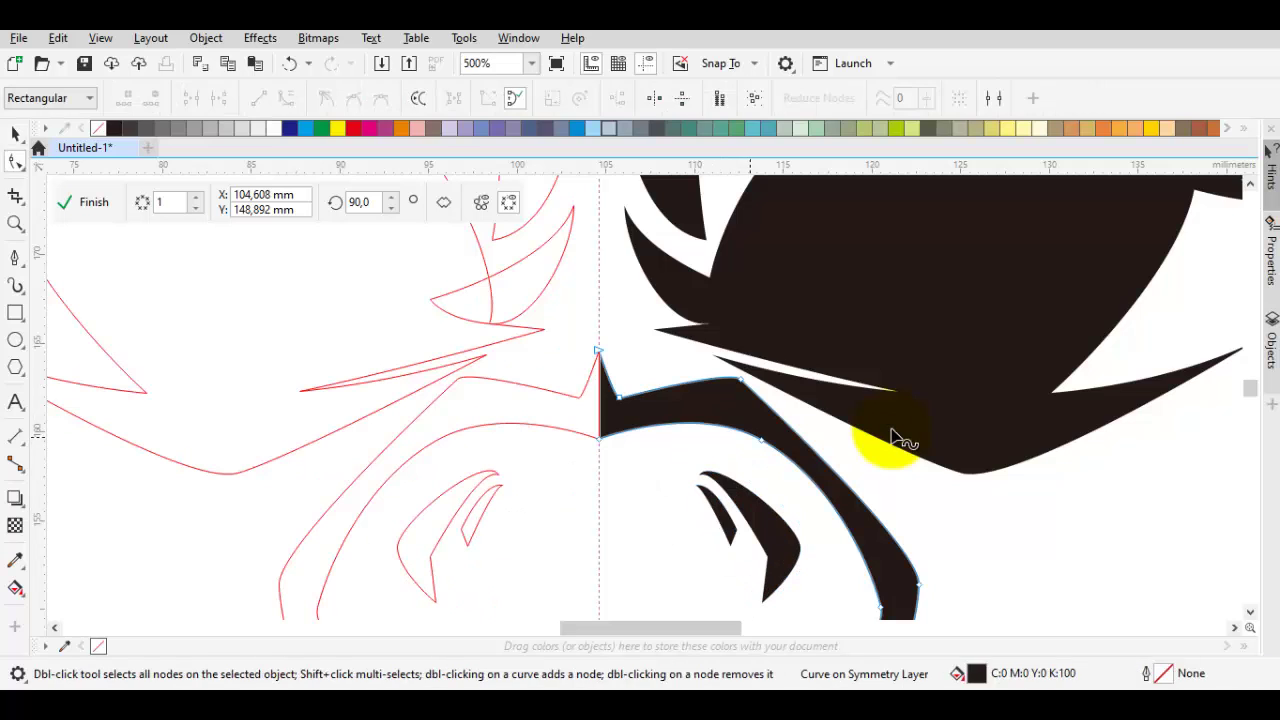
drag(893, 437, 894, 443)
scroll(894, 437, down, 4)
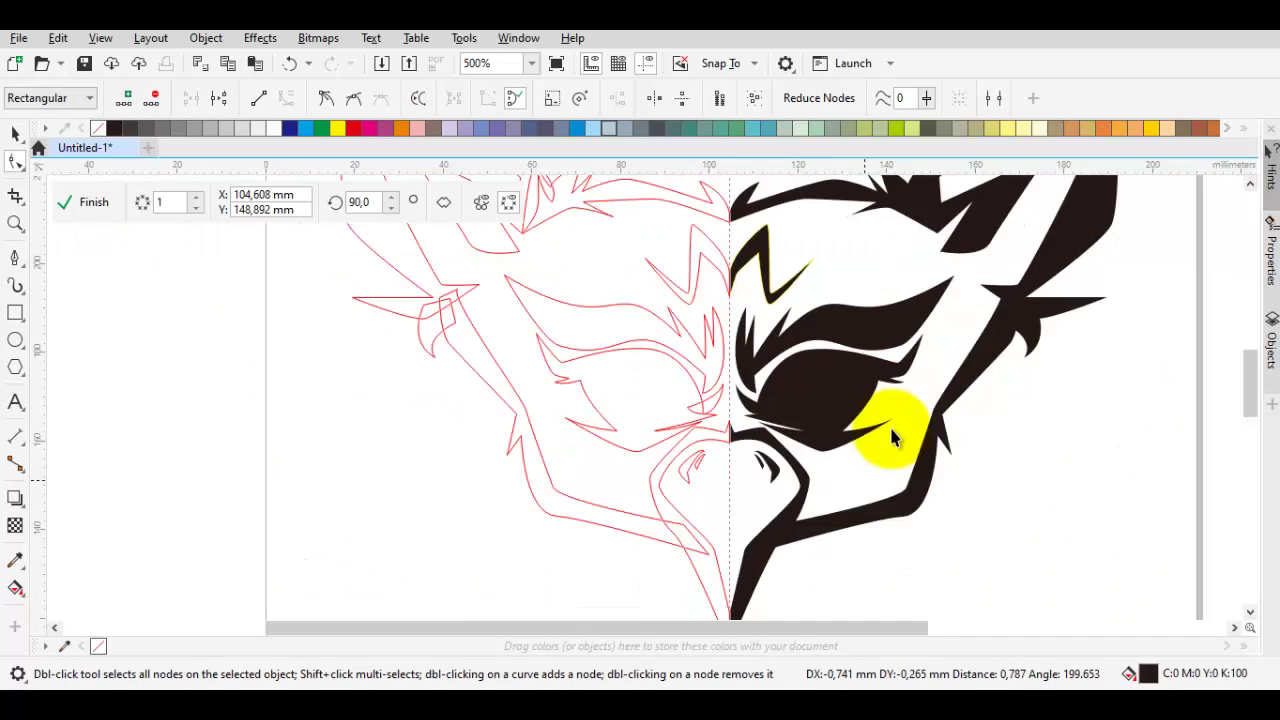
Step: Weld the crescent at the eye's inner corner to the main eye shape
key(space)
scroll(893, 437, up, 4)
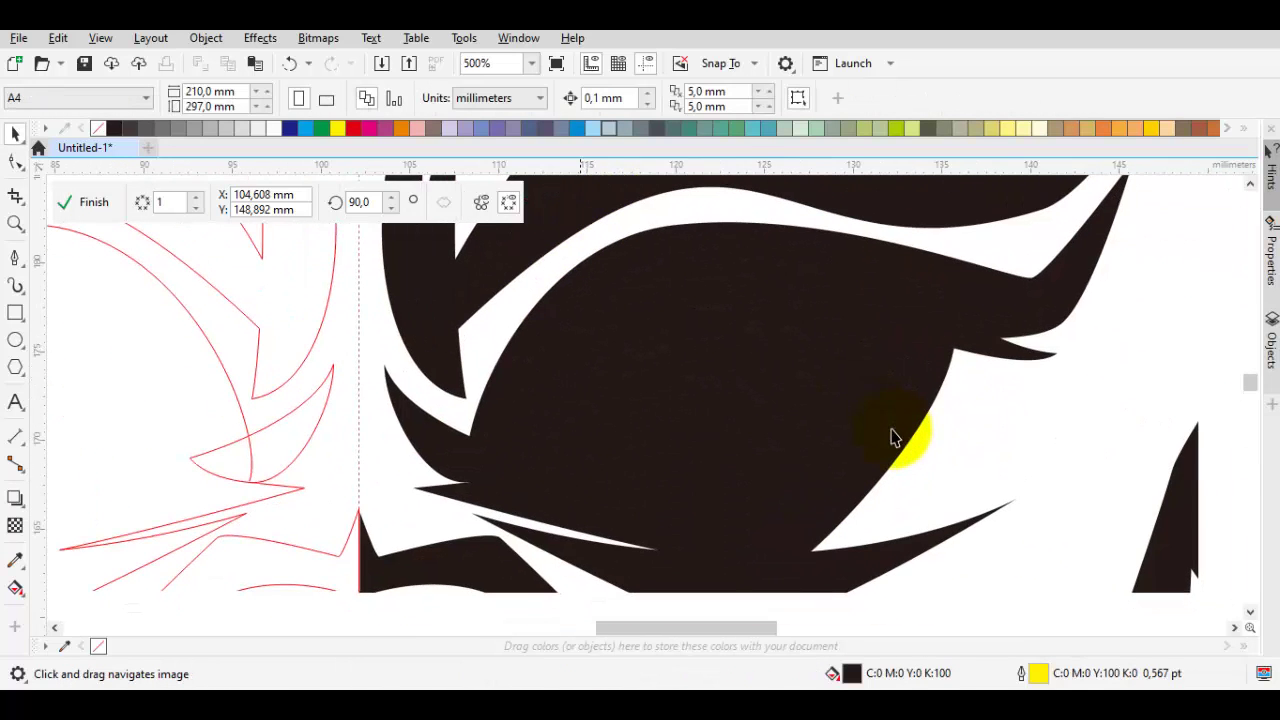
key(space)
key(space)
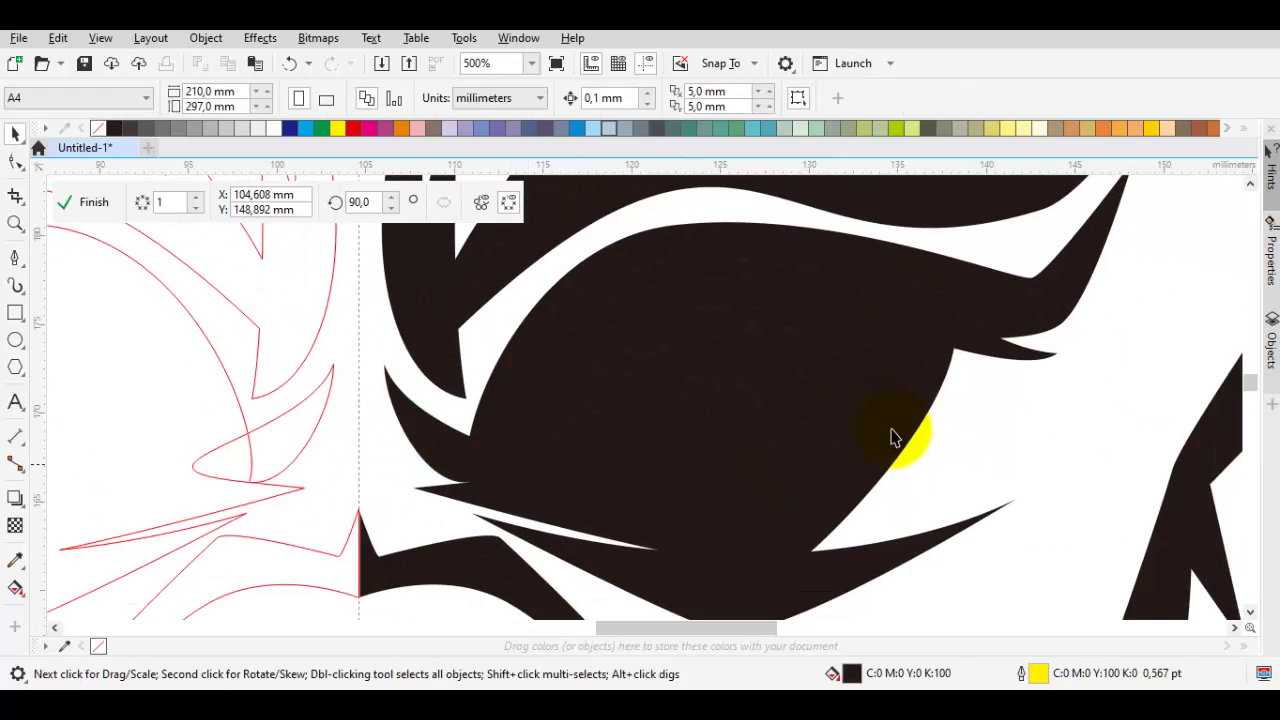
key(space)
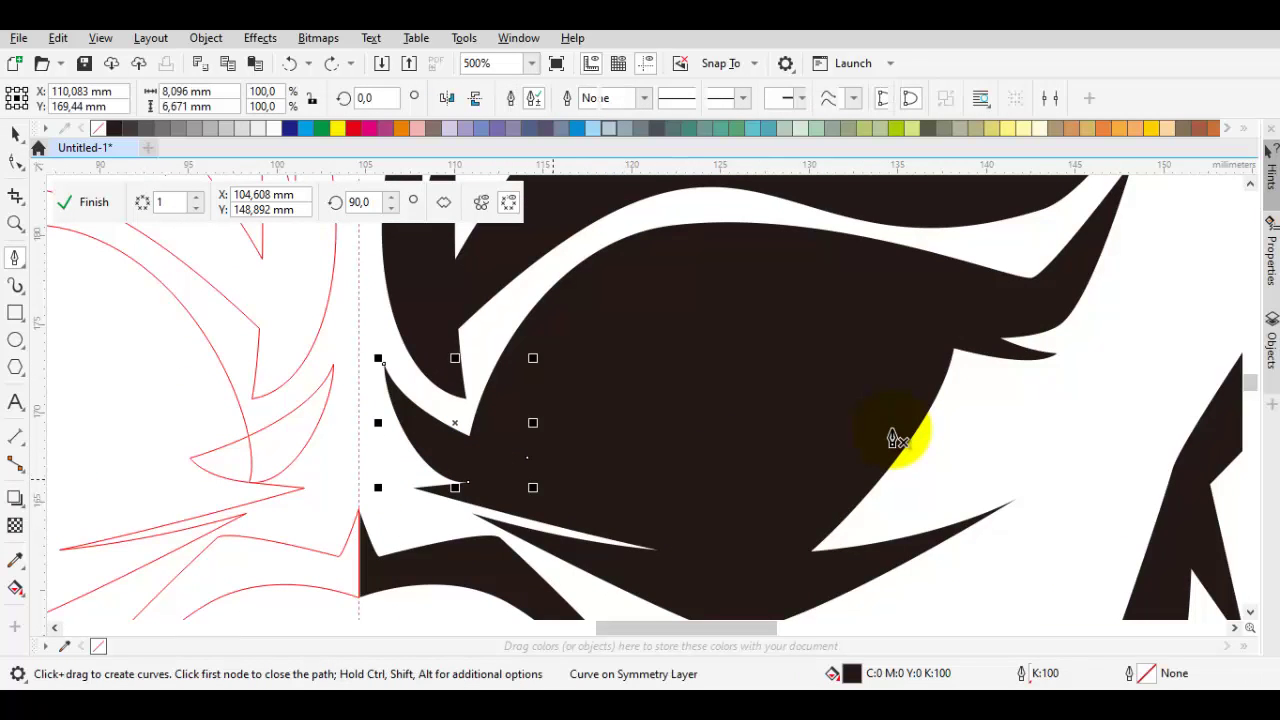
key(space)
key(space)
key(space)
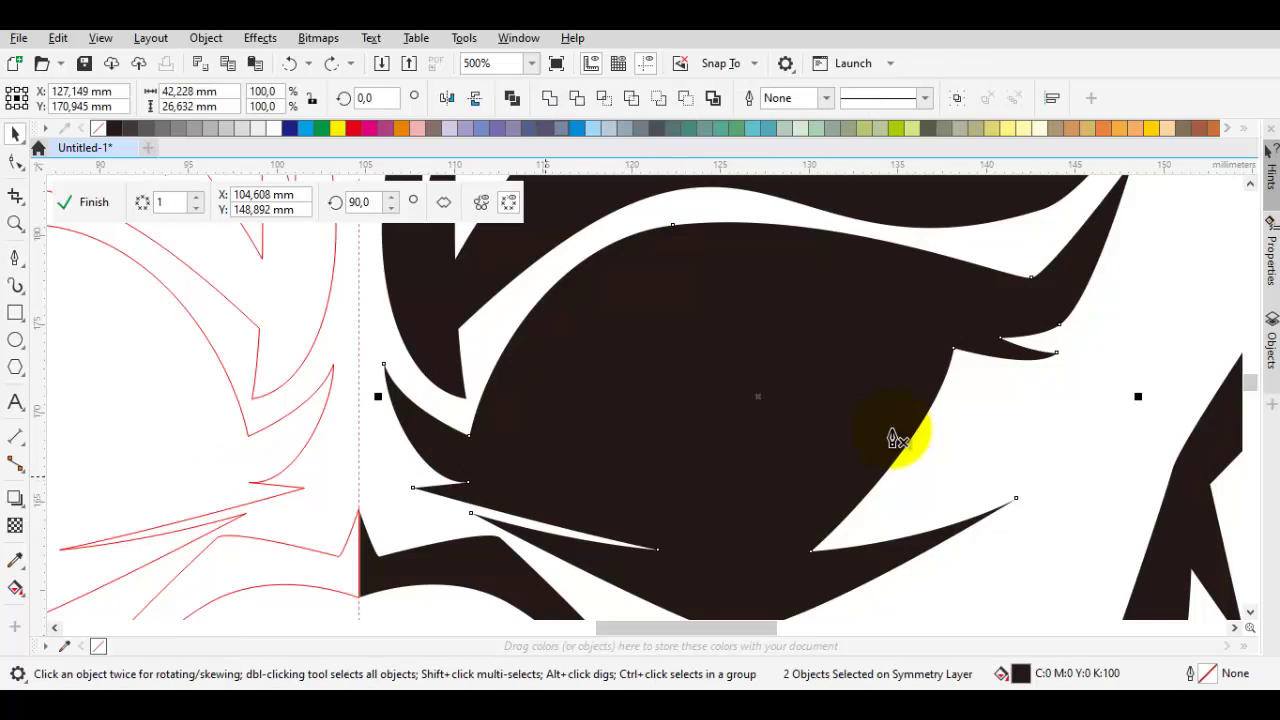
Step: Draw a closed almond-shaped iris inside the black eye, filled red without an outline, and scale it down to about 15.5 by 7 mm
key(space)
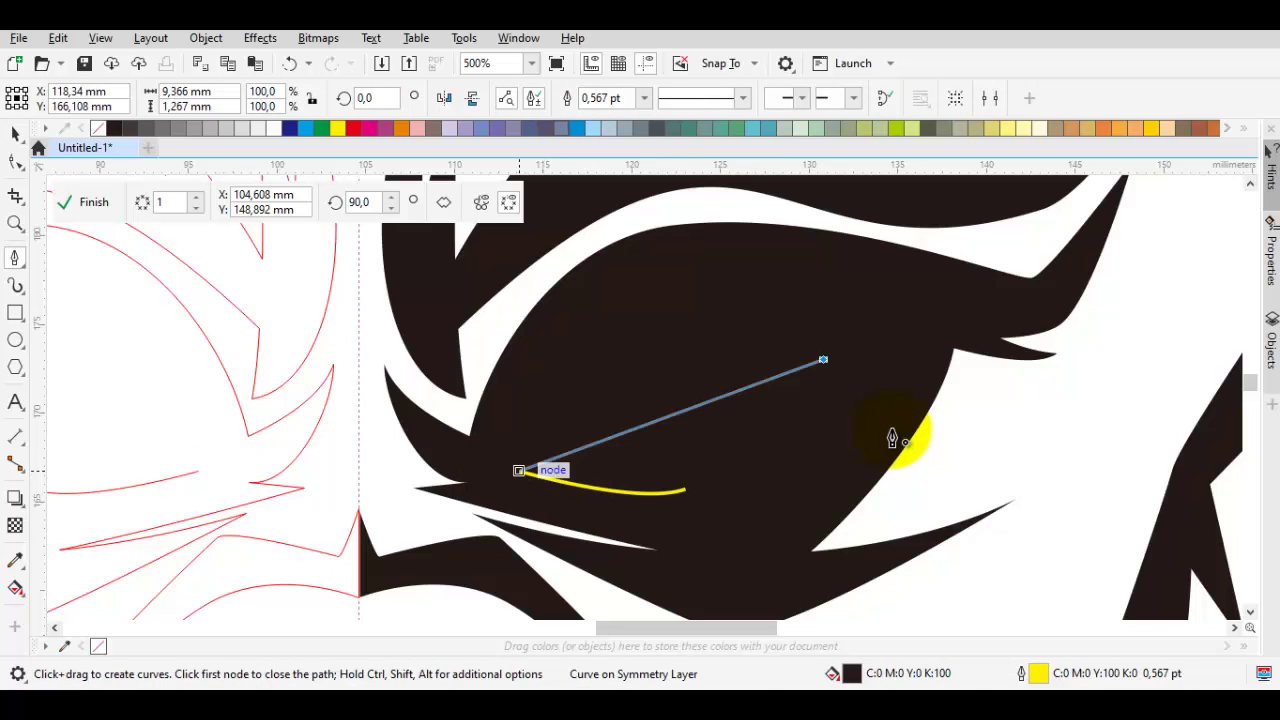
click(519, 470)
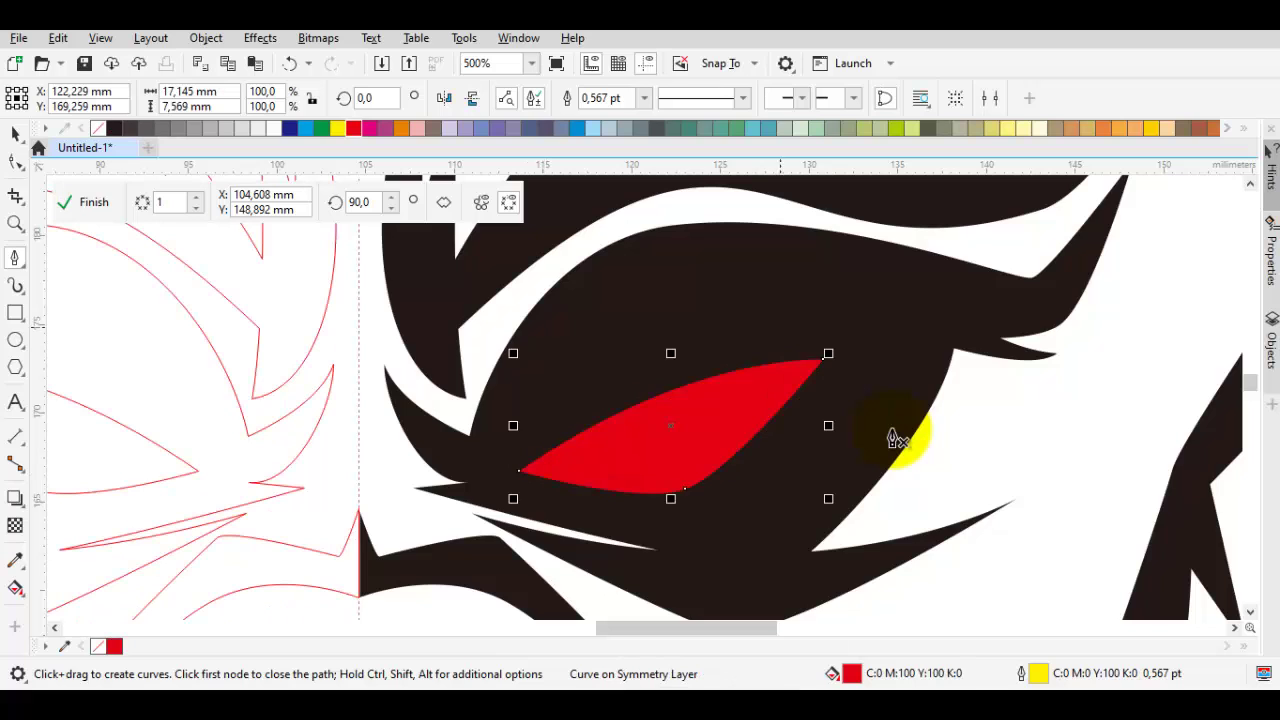
key(space)
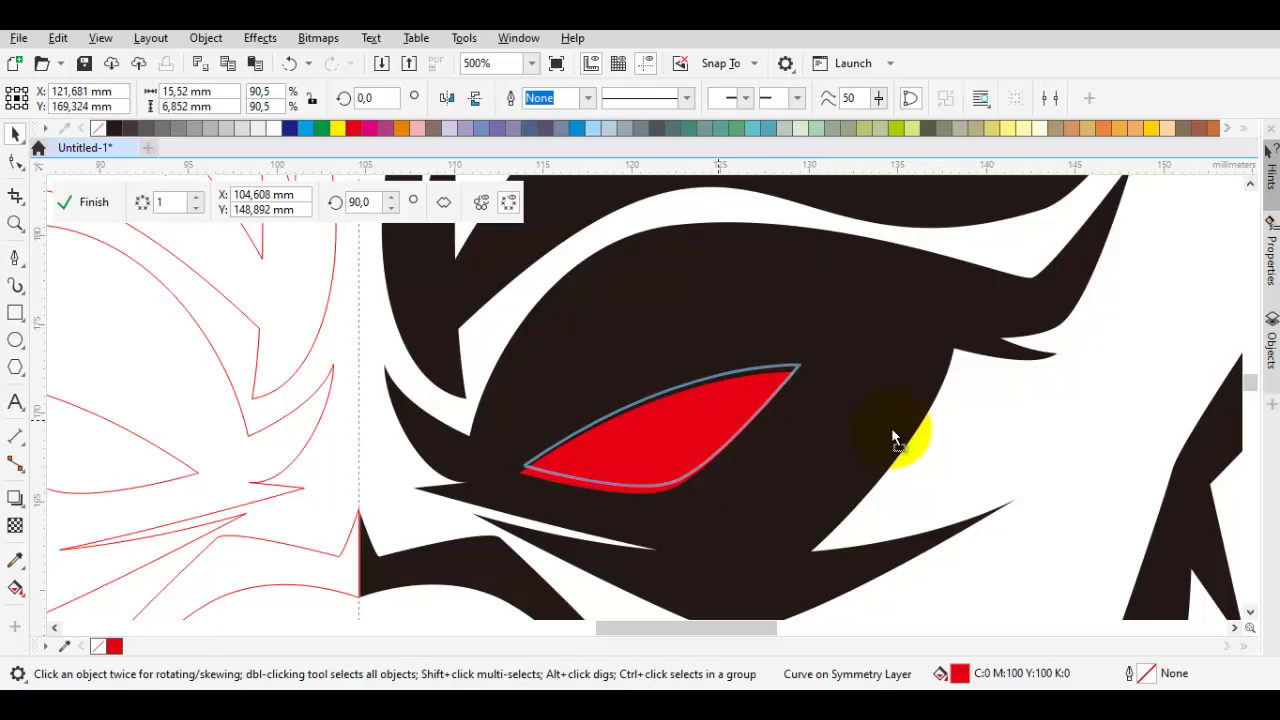
key(Escape)
key(F4)
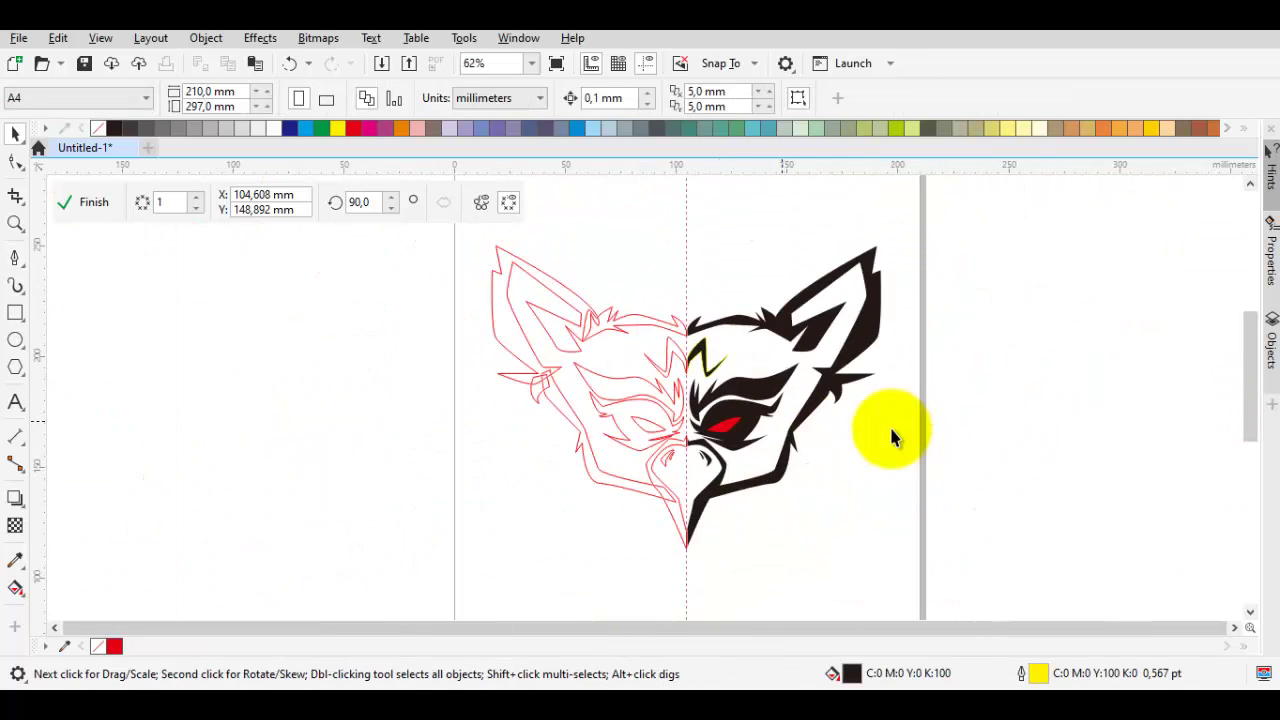
Step: Draw a closed, black-filled curved spike on the inner side of the tuft below the ear, about 8 by 7 mm
scroll(893, 437, up, 2)
scroll(893, 437, down, 1)
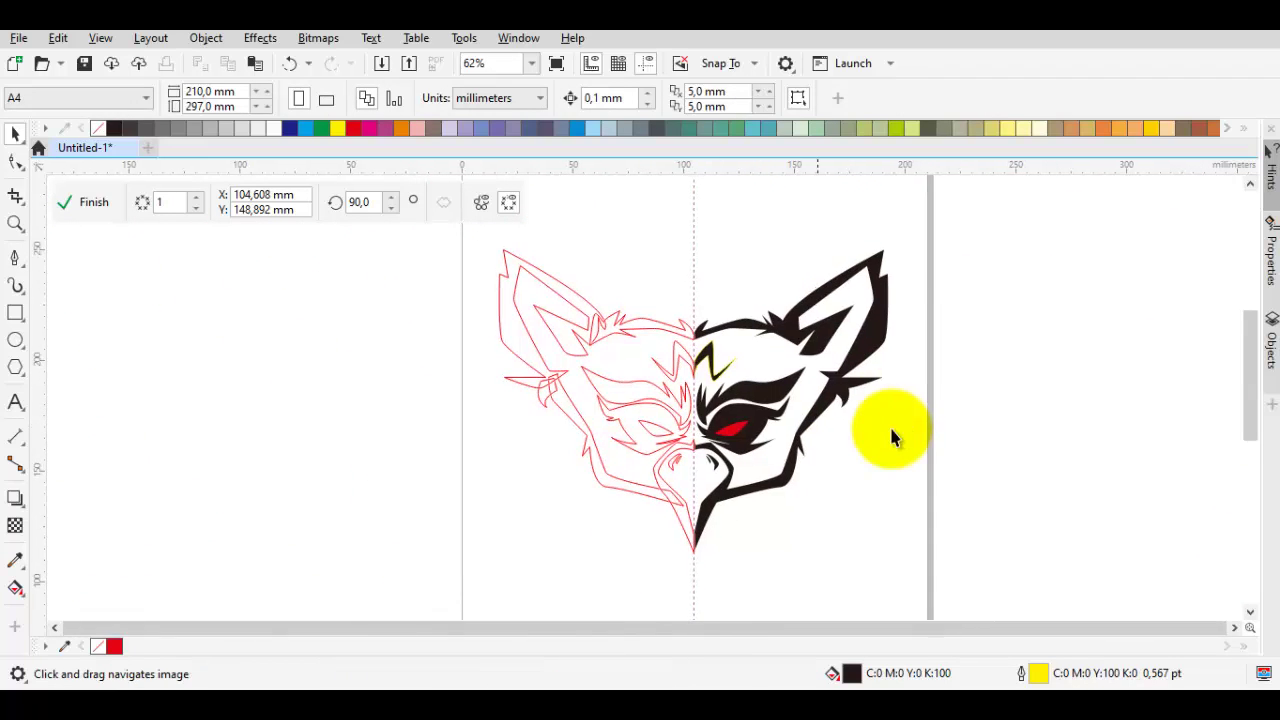
scroll(893, 437, up, 3)
scroll(893, 437, up, 1)
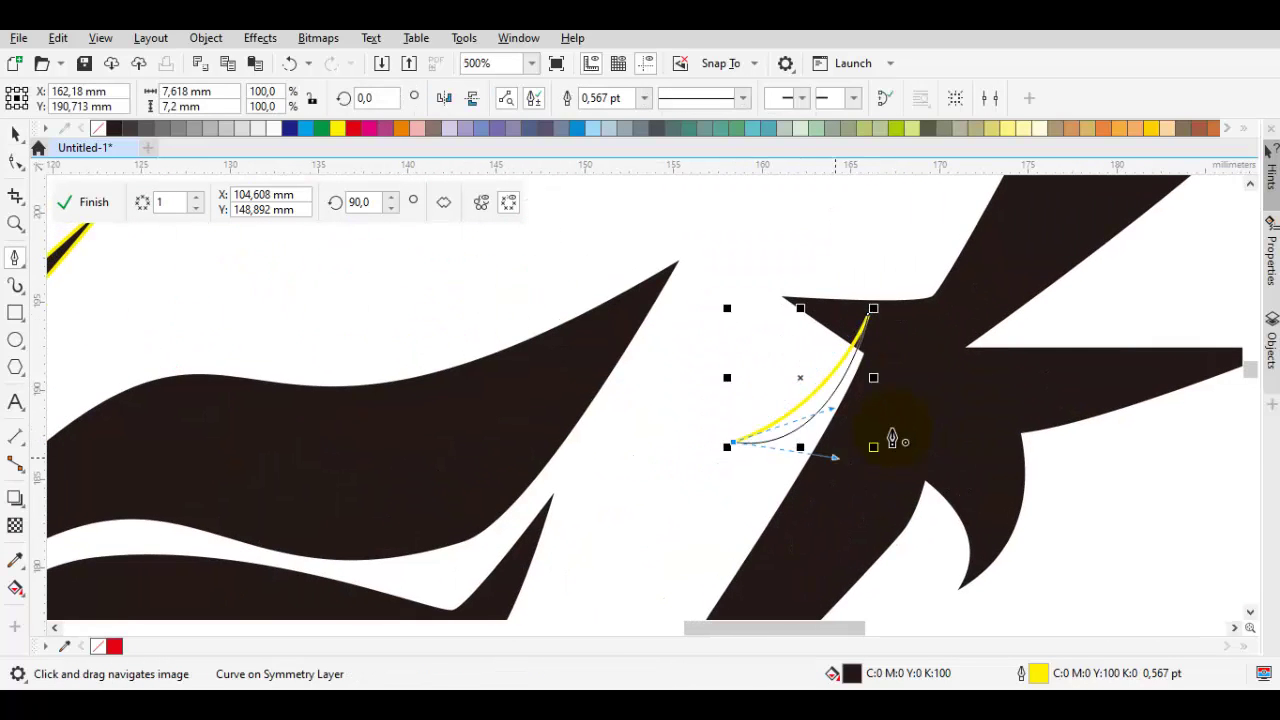
key(space)
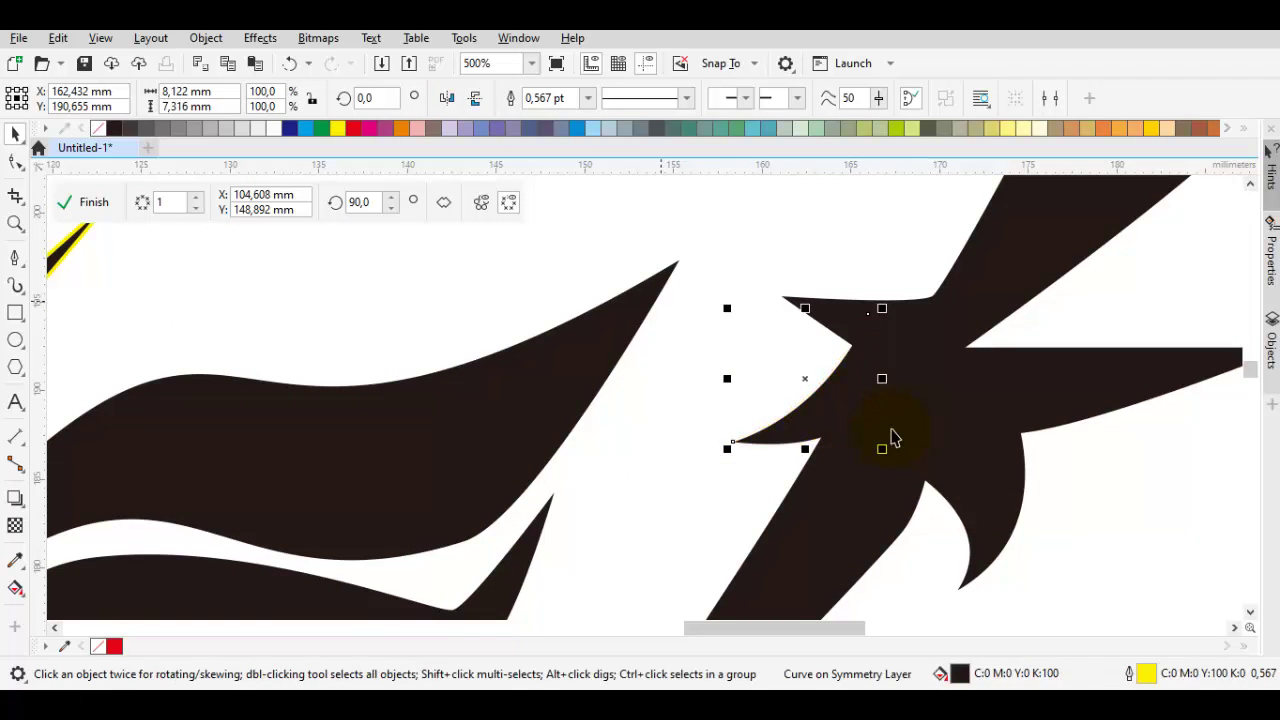
scroll(893, 437, down, 5)
key(Escape)
Step: Draw a closed, black-filled hooked marking from the lower end of the inner-ear shape, about 26 by 19 mm, without an outline
scroll(892, 430, up, 2)
key(space)
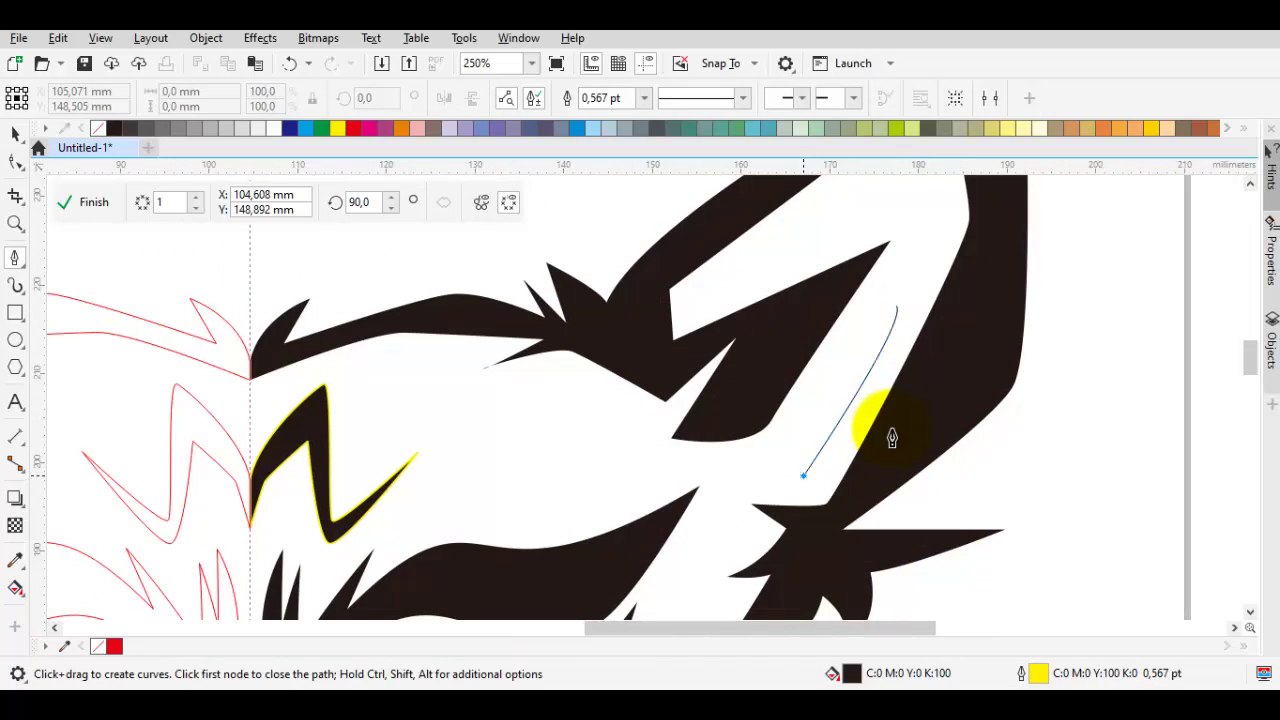
scroll(892, 437, up, 1)
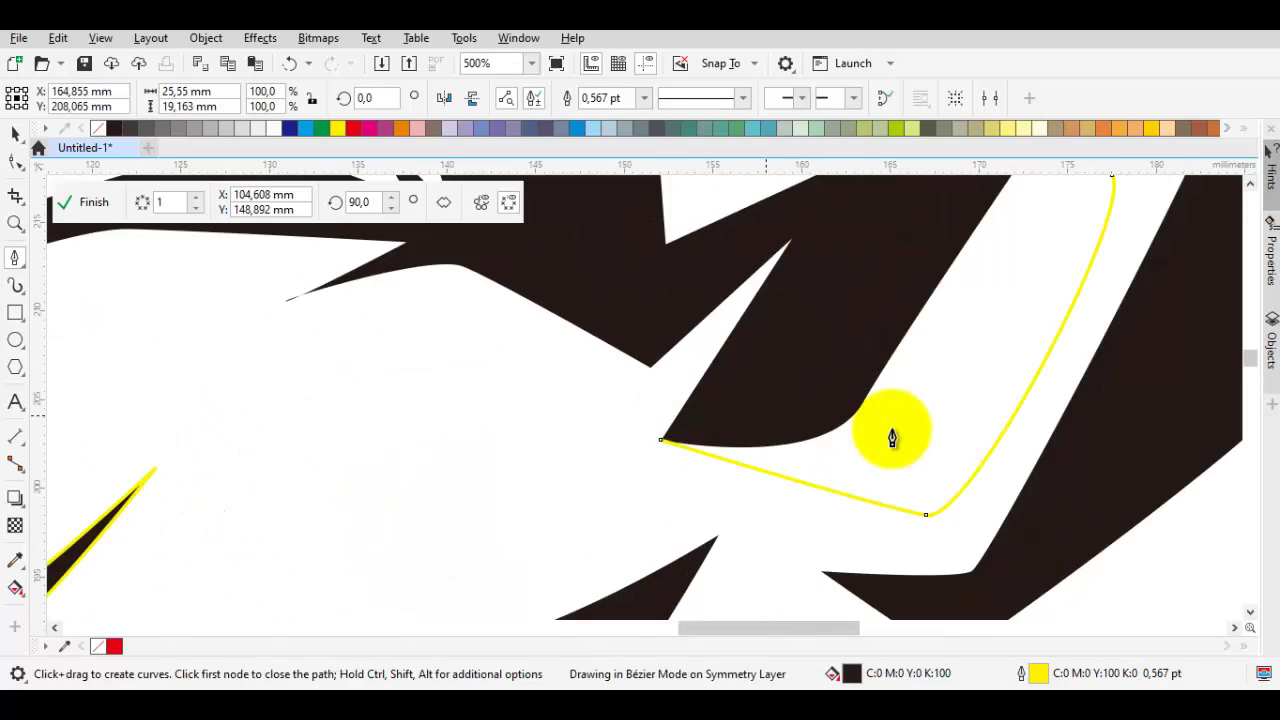
scroll(892, 437, up, 3)
scroll(892, 437, right, 2)
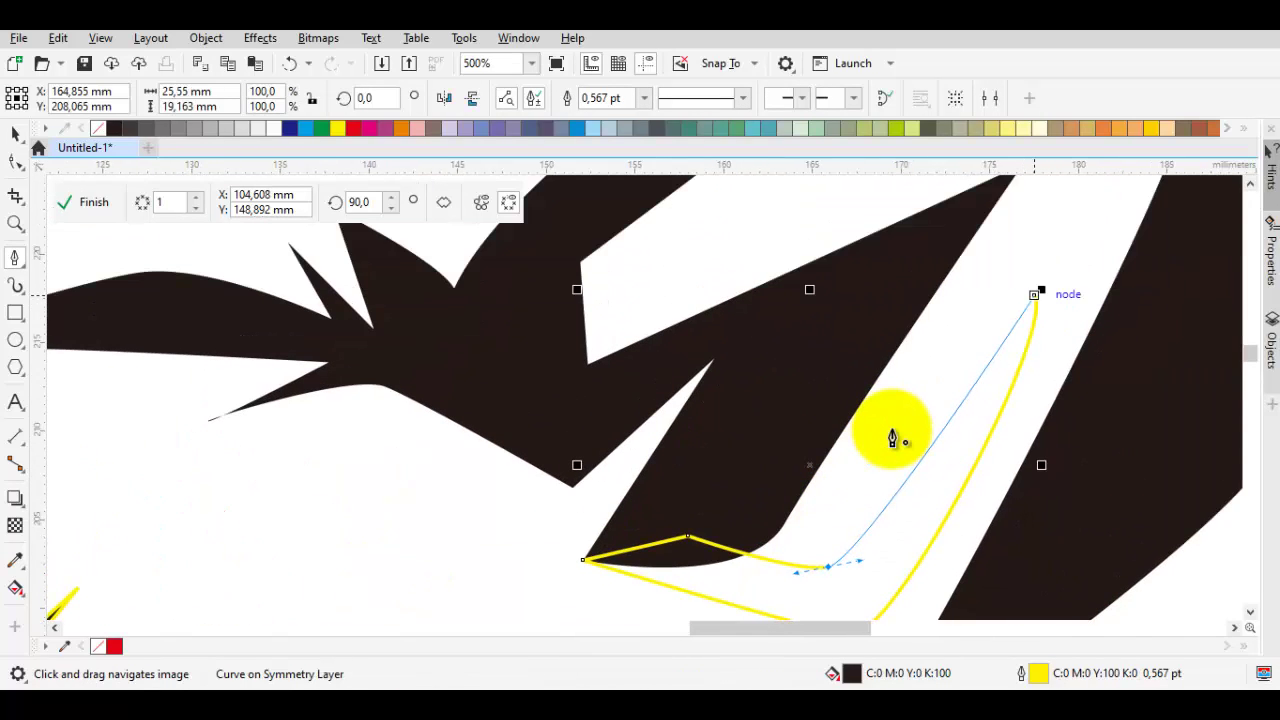
key(space)
scroll(893, 437, down, 5)
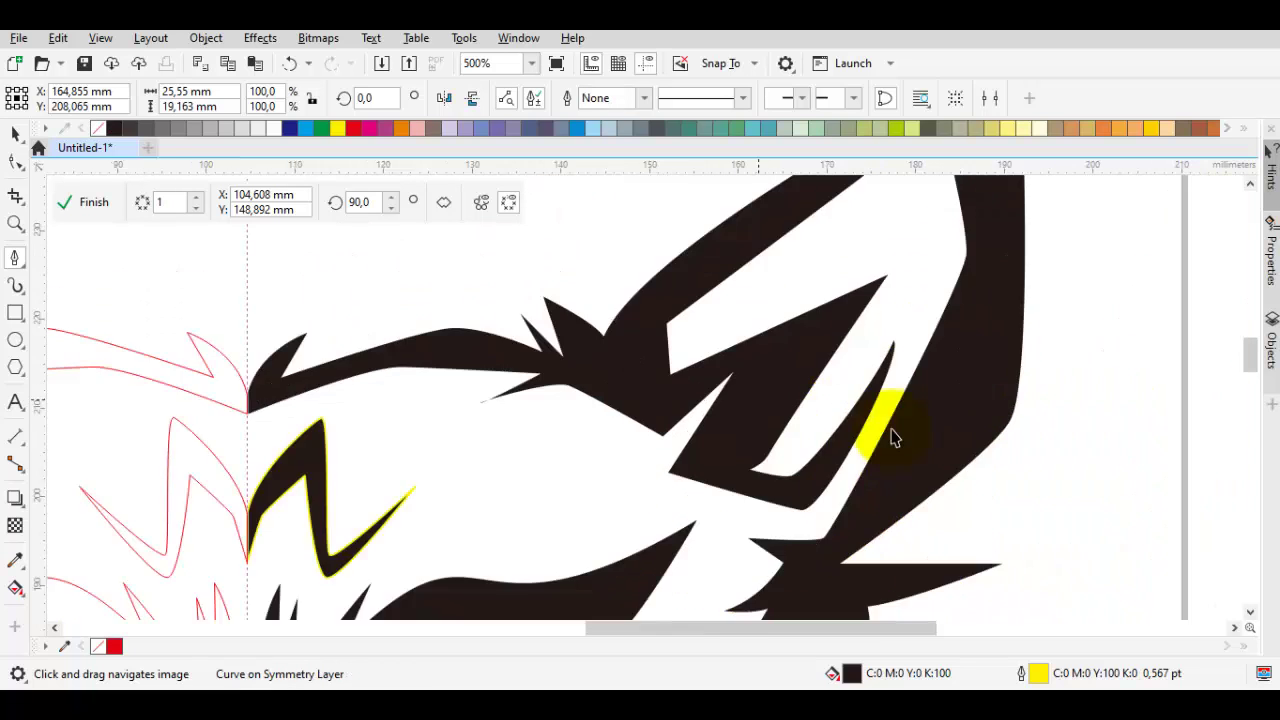
Step: Examine the ear, eye and muzzle areas of the half-face drawing
scroll(892, 437, up, 1)
scroll(893, 435, right, 1)
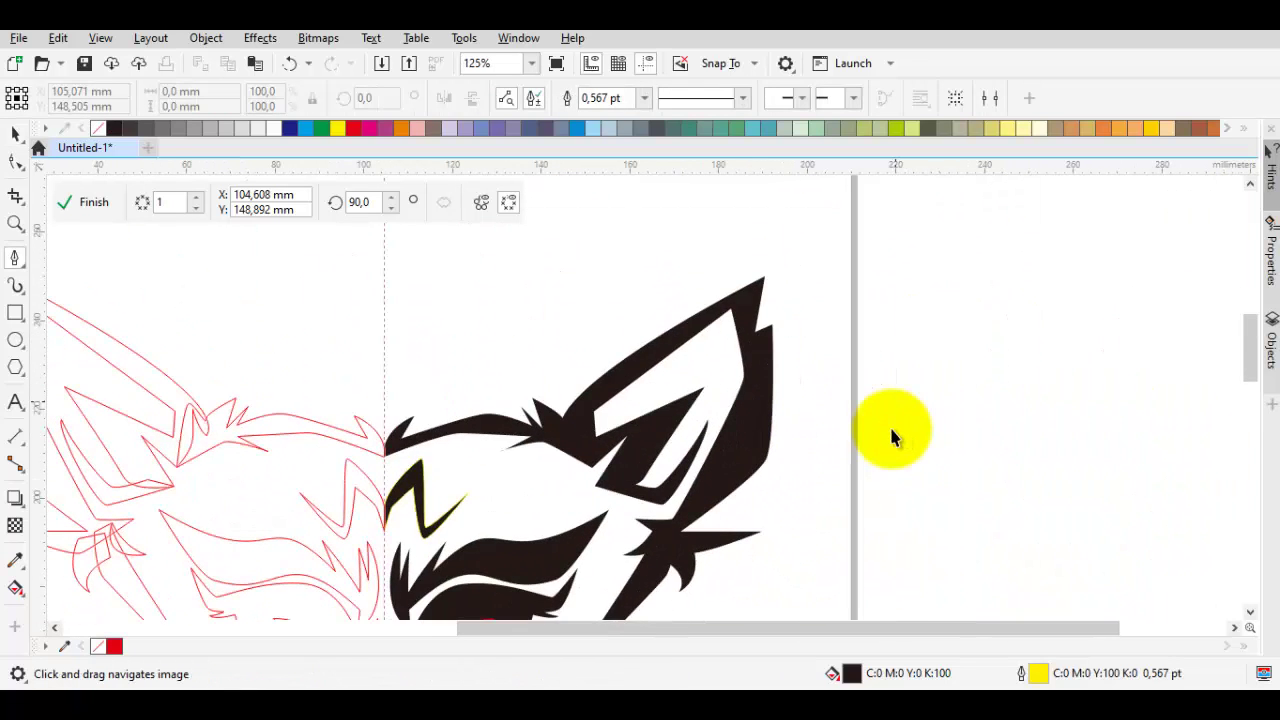
scroll(894, 435, down, 2)
scroll(894, 436, up, 4)
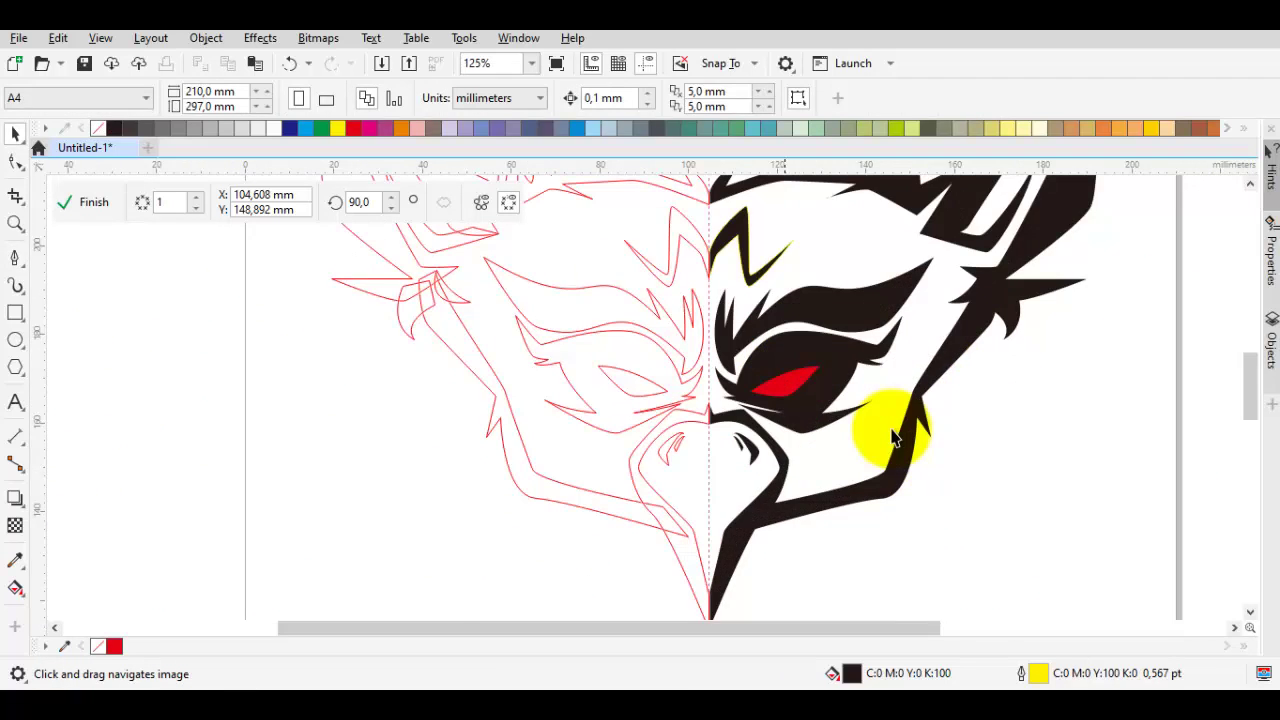
scroll(893, 437, down, 1)
scroll(893, 437, right, 1)
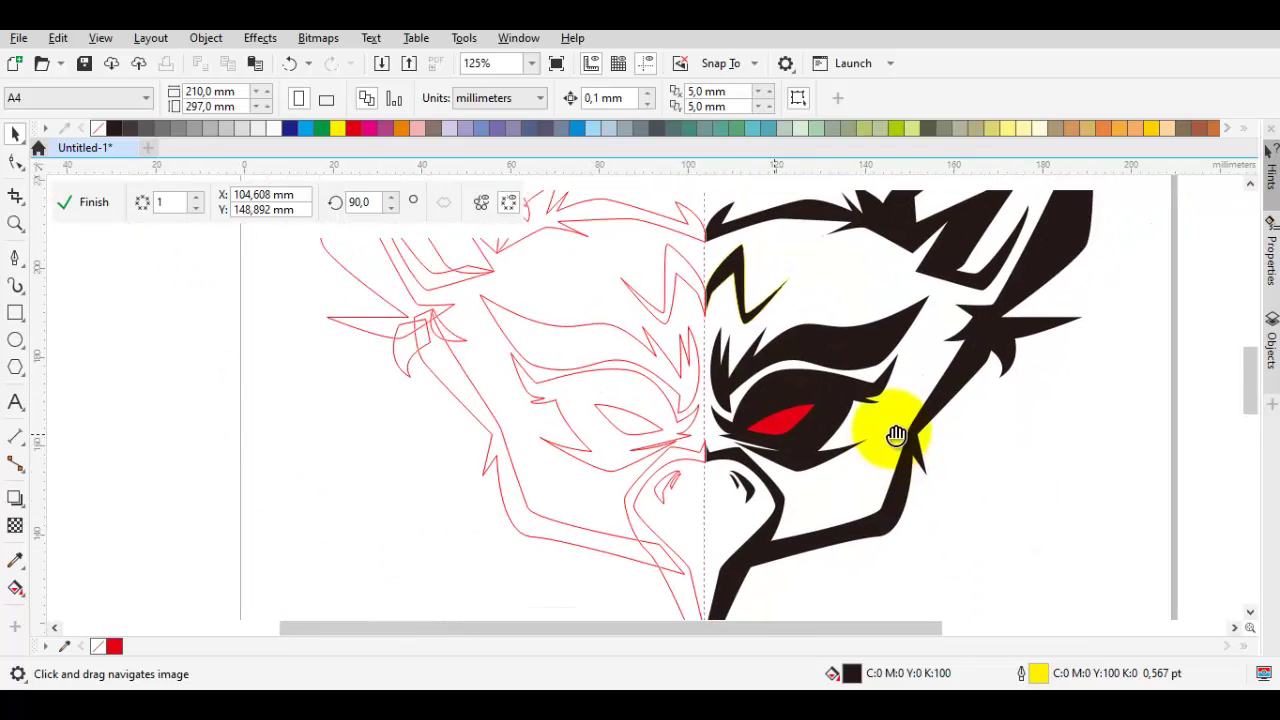
scroll(893, 437, down, 1)
scroll(893, 437, up, 3)
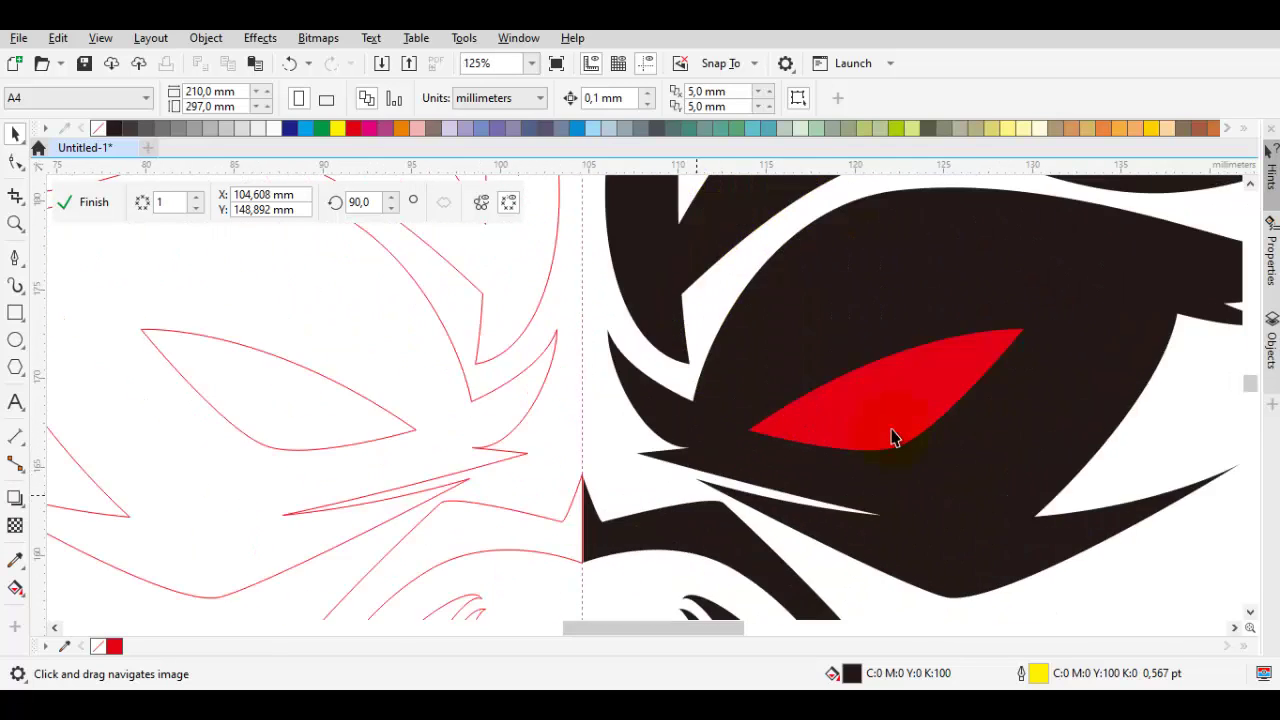
Step: Draw a closed beak shape against the symmetry axis, about 17 by 41 mm, filled with yellow C0 M20 Y100 K0 and placed behind the black shapes
scroll(893, 437, up, 1)
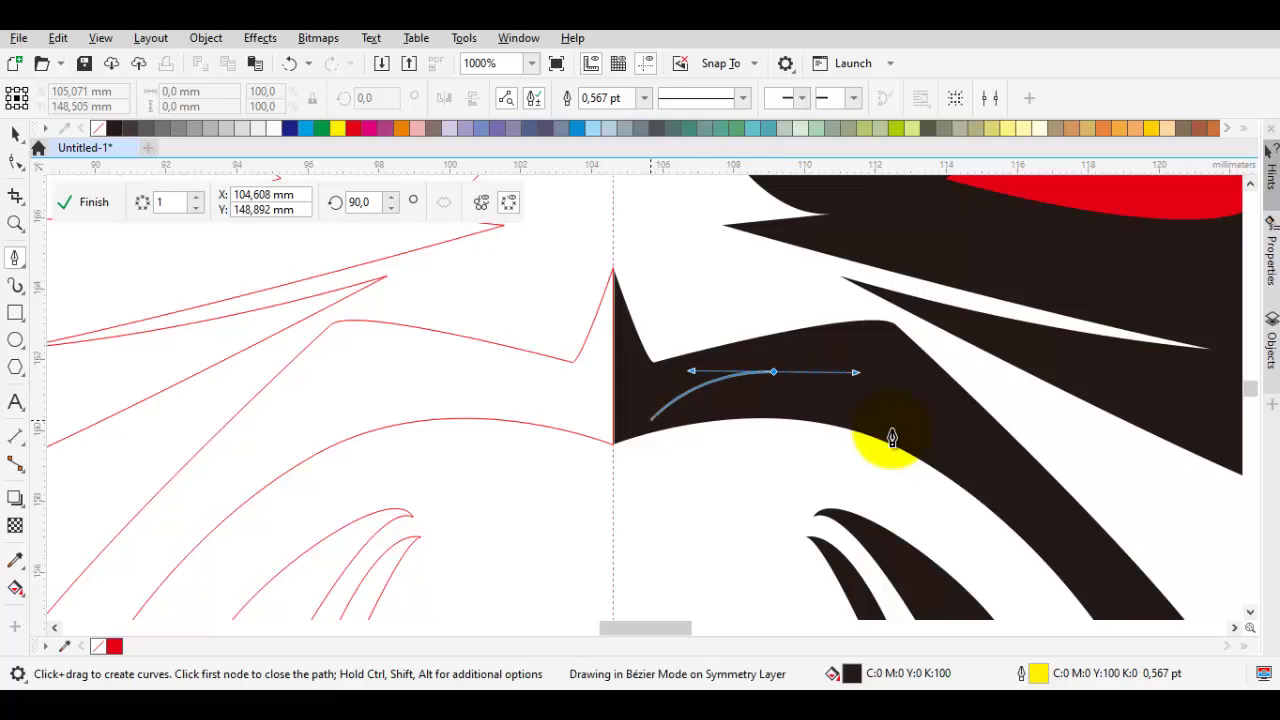
click(632, 402)
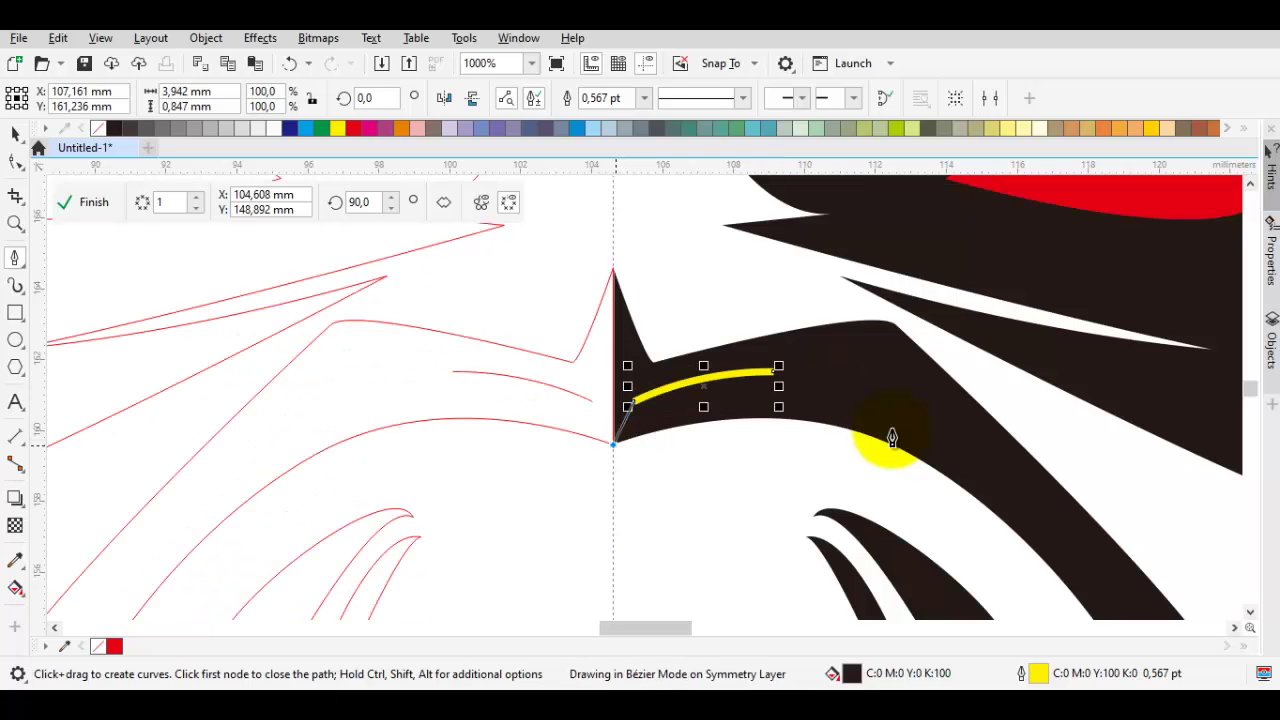
scroll(893, 437, down, 2)
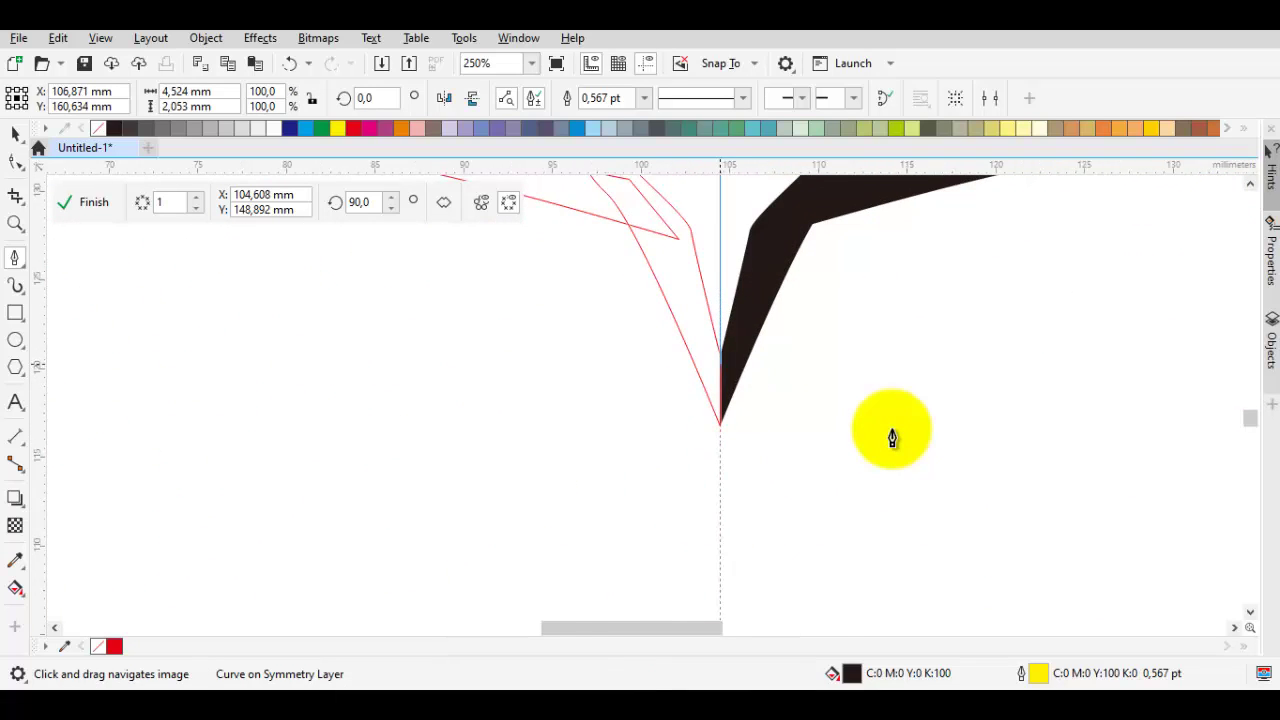
scroll(893, 437, up, 2)
click(728, 330)
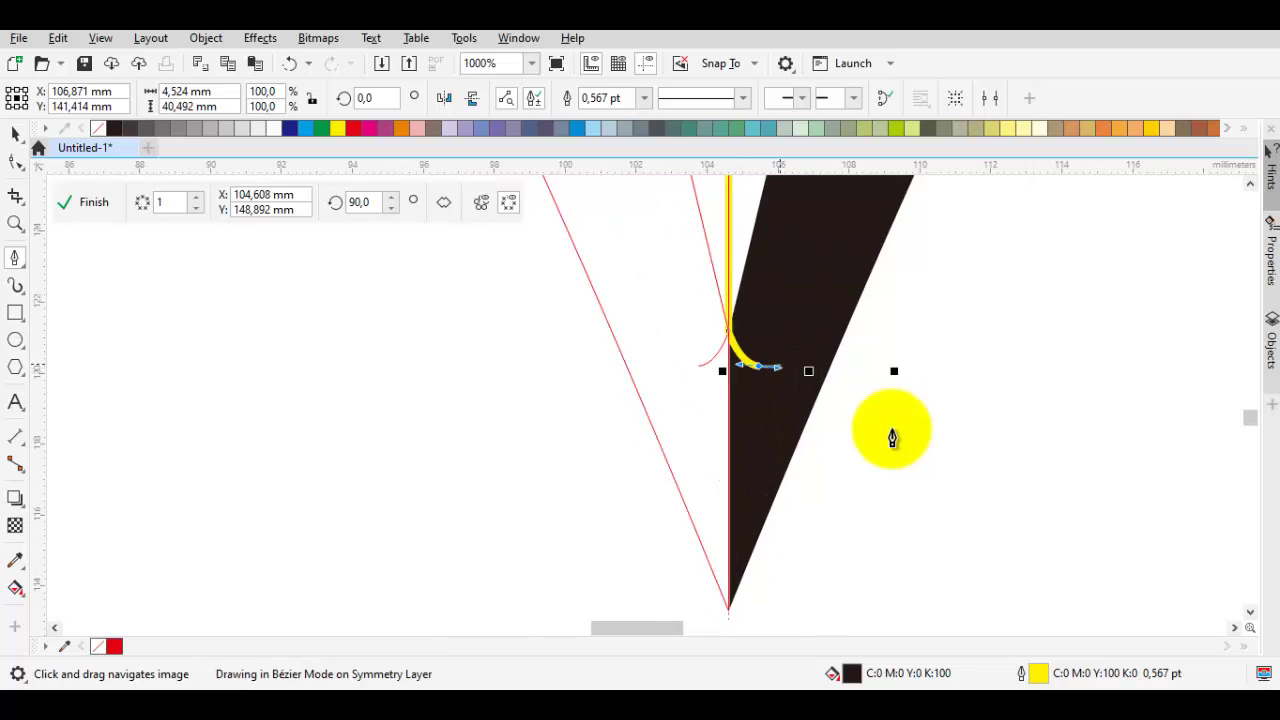
scroll(893, 437, down, 2)
scroll(893, 437, up, 1)
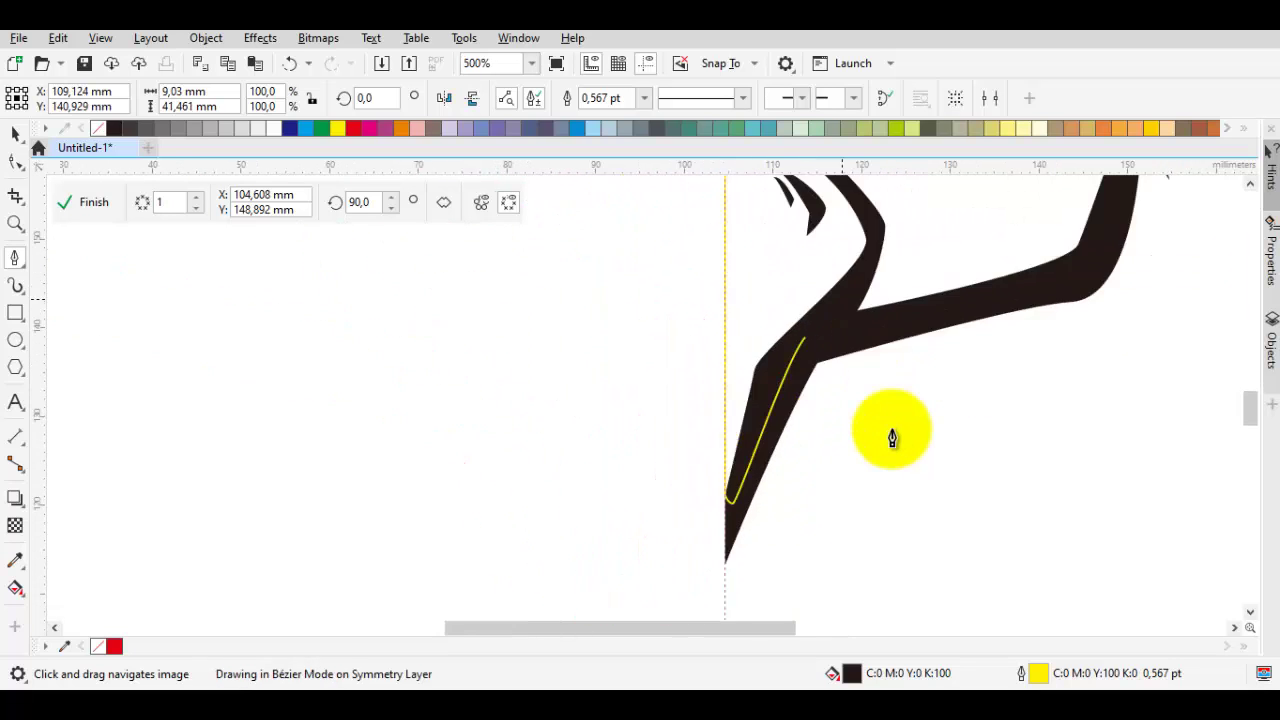
scroll(893, 437, down, 1)
scroll(893, 437, up, 2)
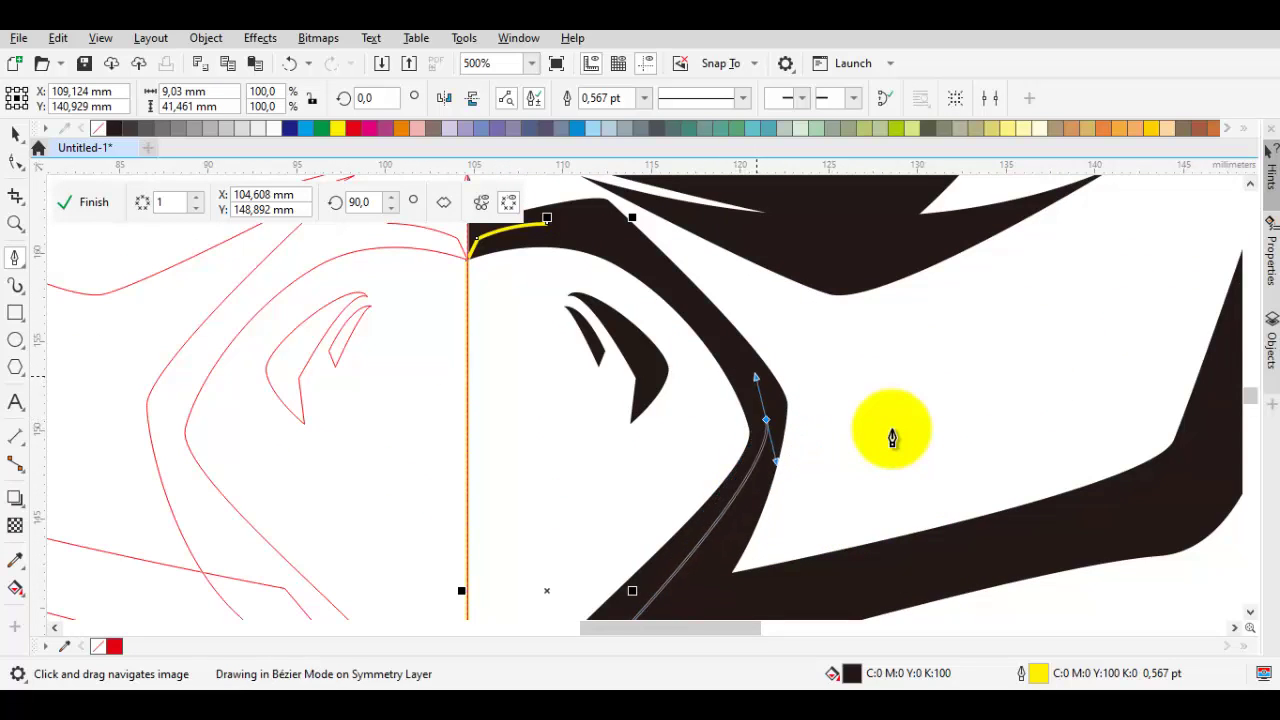
key(space)
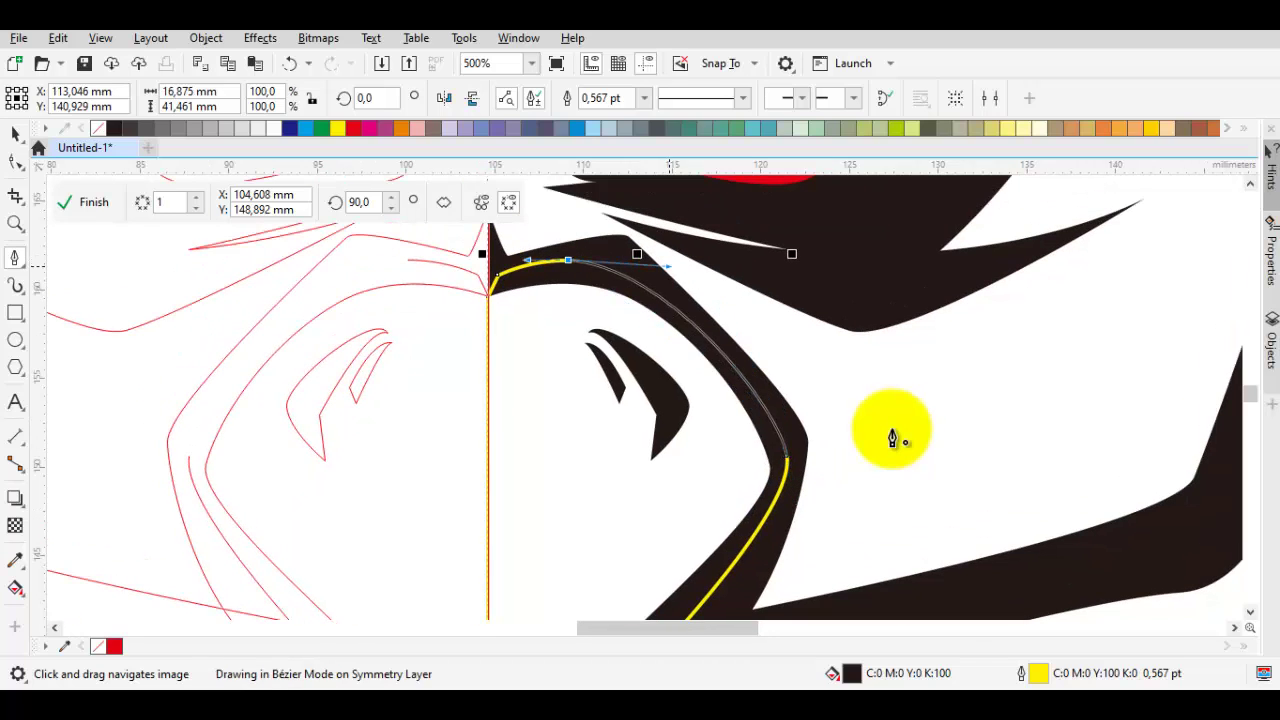
click(891, 429)
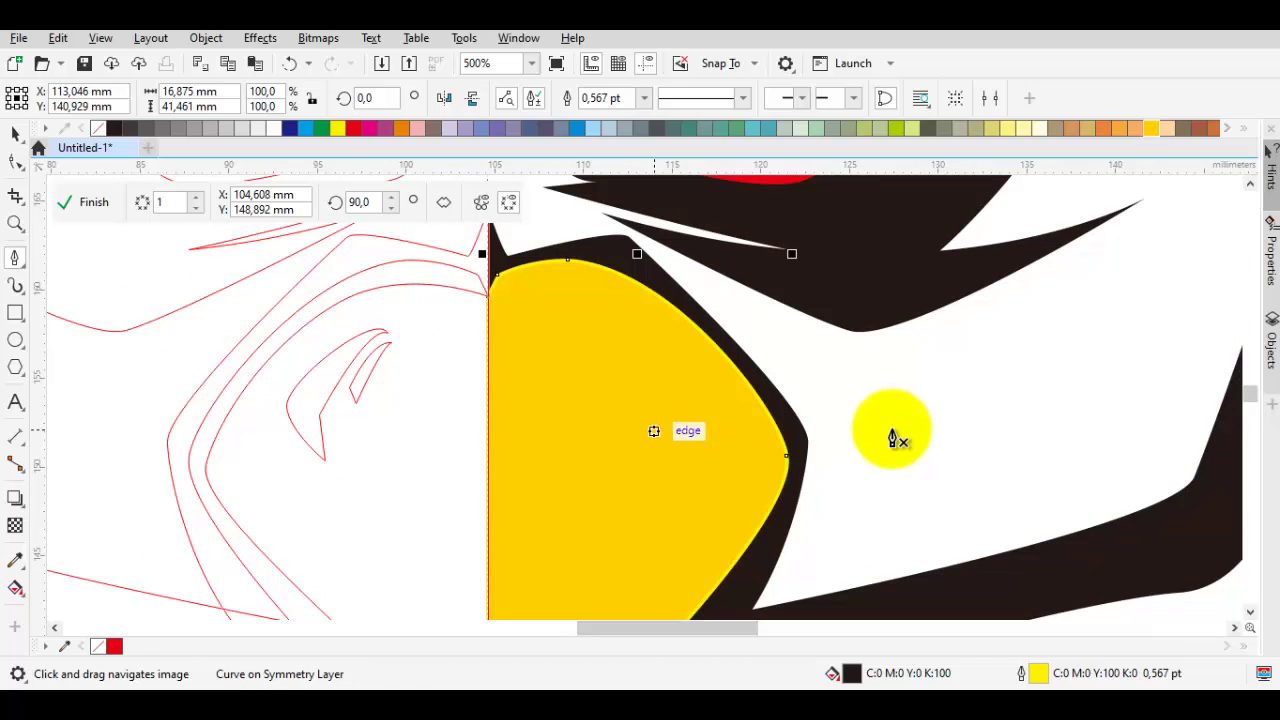
scroll(893, 437, down, 5)
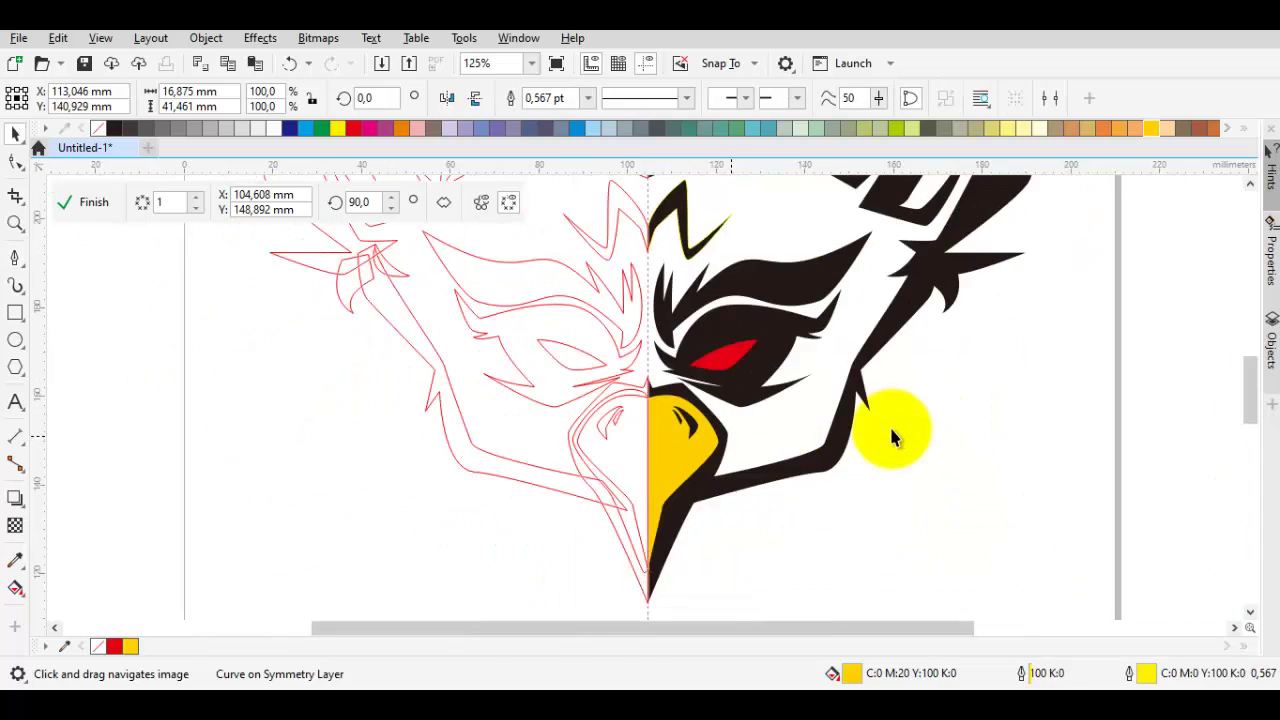
Step: Start a Pen tool outline for the face fill from the beak along the jaw, cheek and outer edge of the ear
key(space)
scroll(893, 437, up, 5)
key(space)
drag(470, 443, 645, 510)
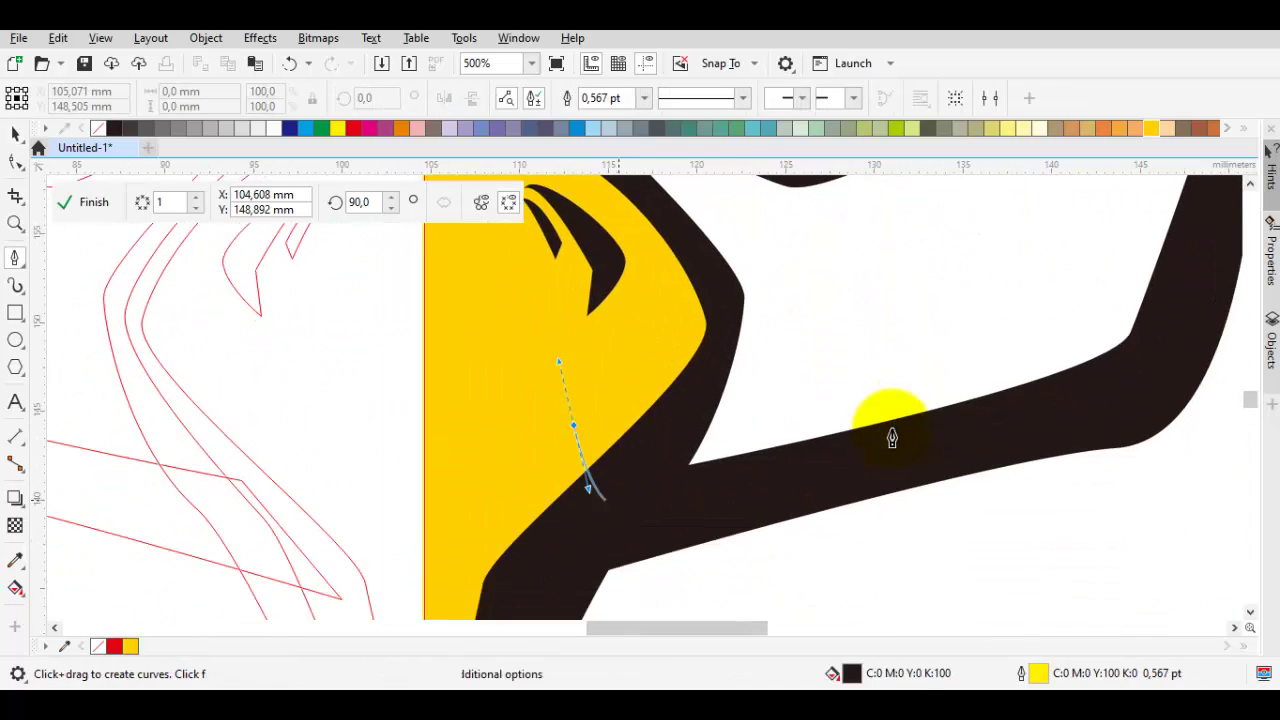
scroll(892, 437, down, 4)
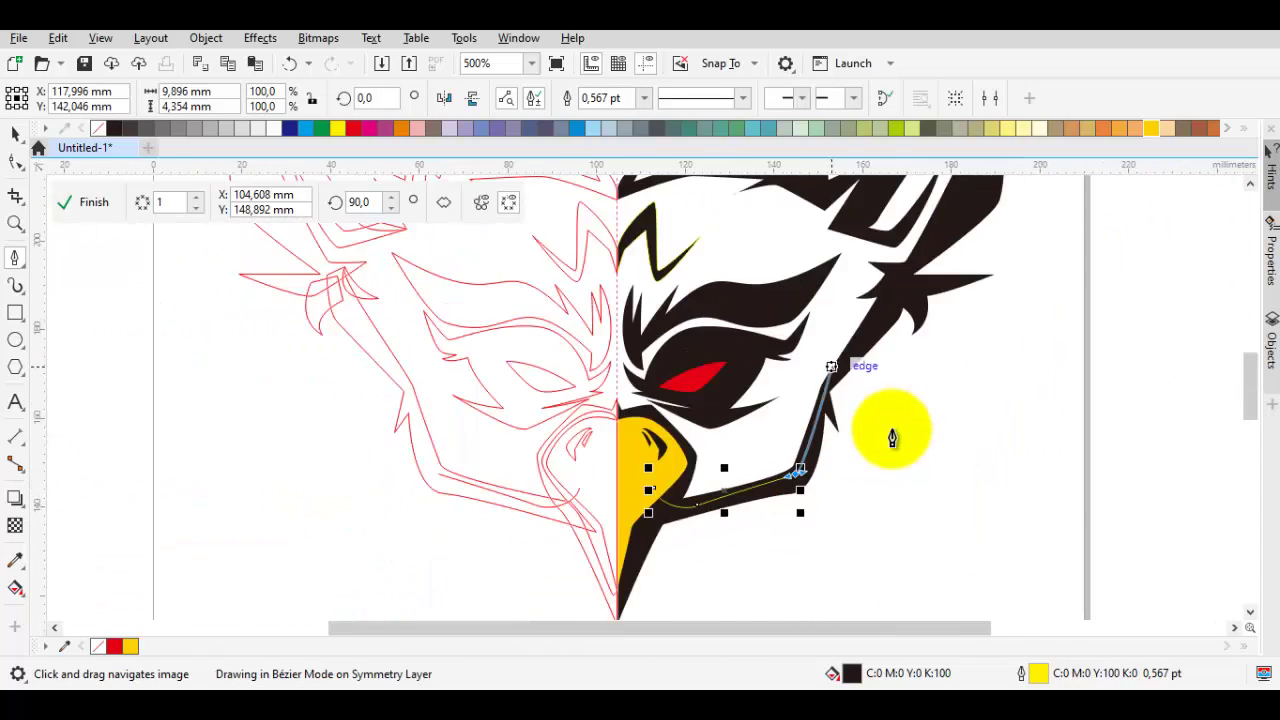
scroll(892, 437, up, 2)
scroll(893, 437, up, 1)
scroll(896, 437, down, 2)
scroll(894, 437, up, 1)
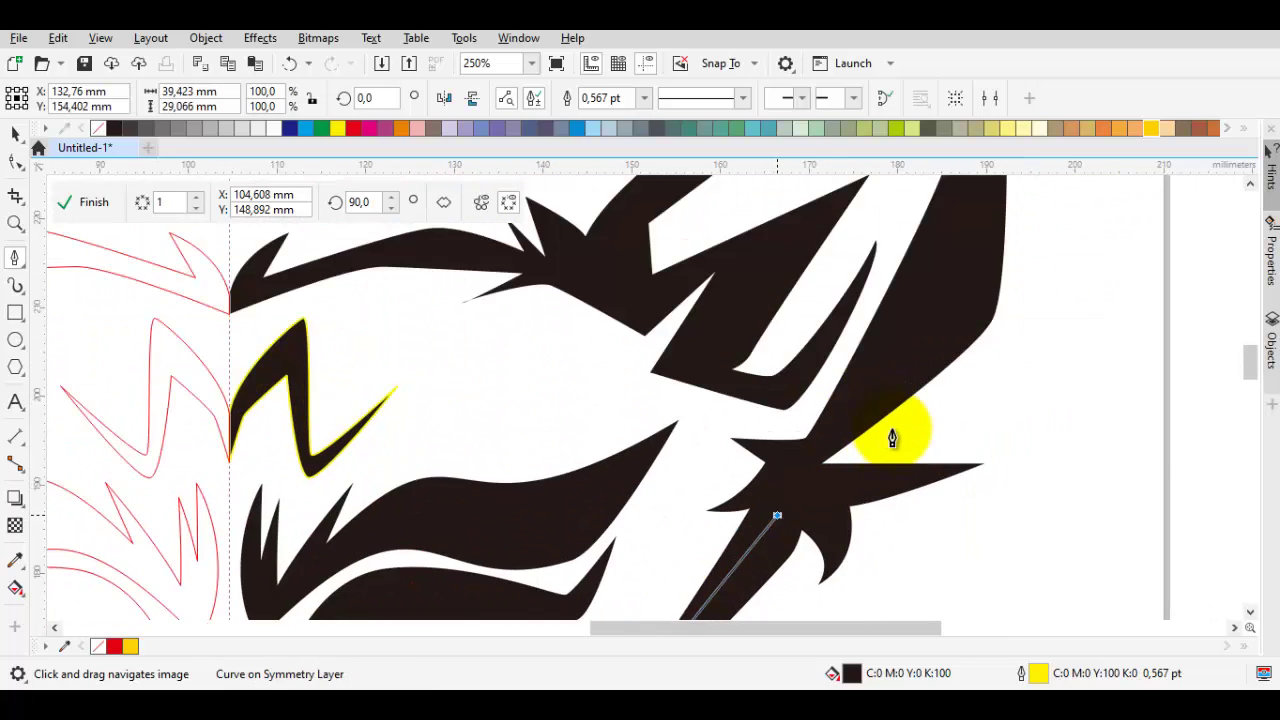
scroll(894, 437, down, 3)
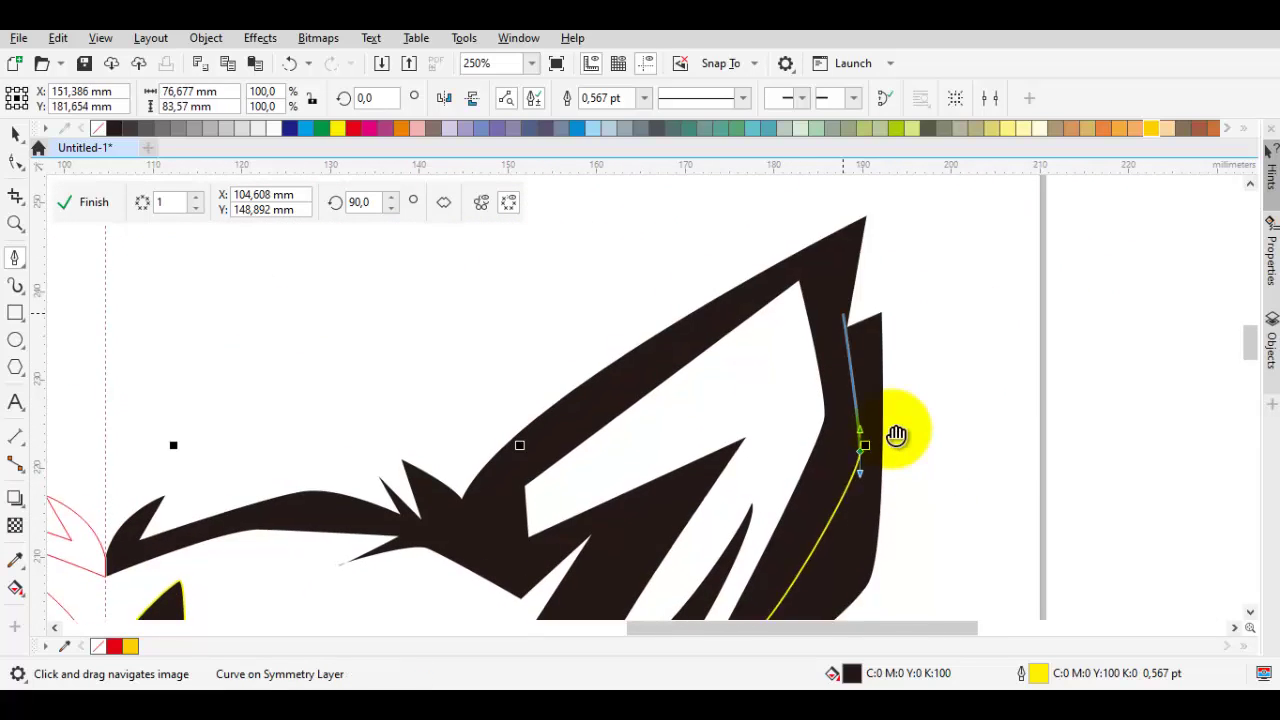
Step: Continue the face outline around the ear tip, over the forehead and down the symmetry axis, closing it at about 85 by 105 mm
scroll(892, 437, up, 1)
scroll(892, 437, down, 2)
scroll(892, 437, up, 1)
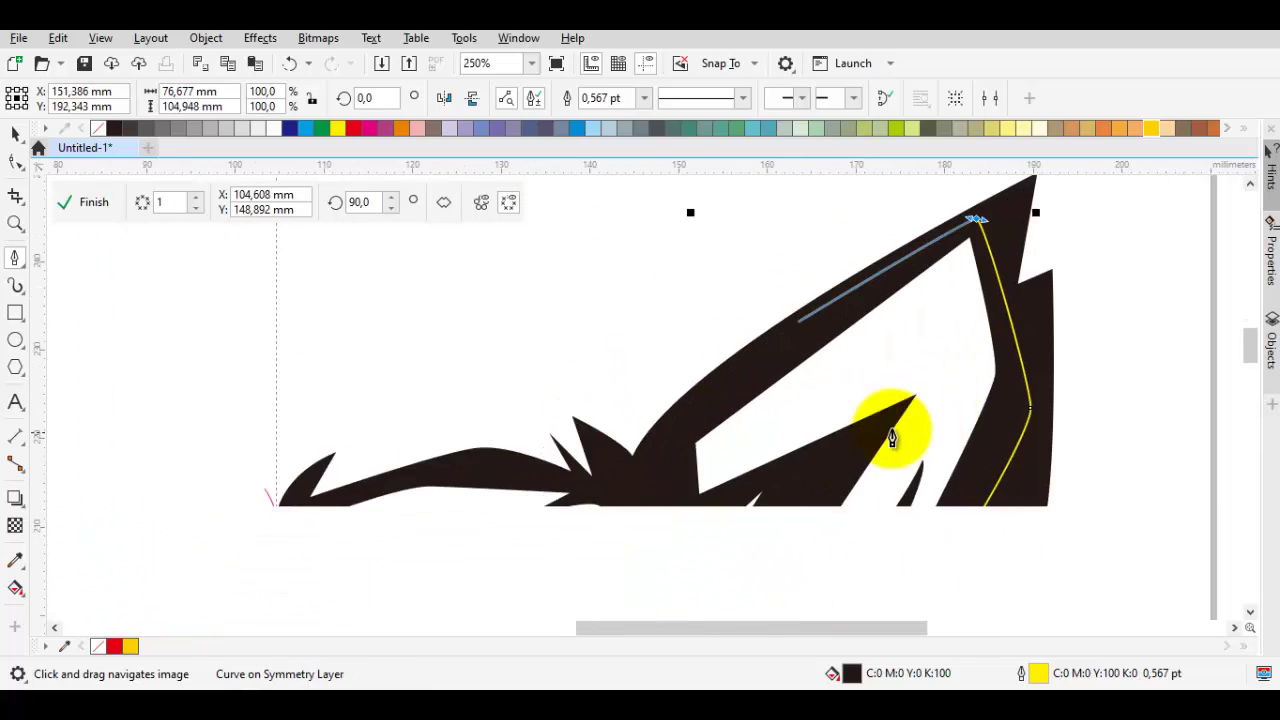
scroll(892, 437, up, 3)
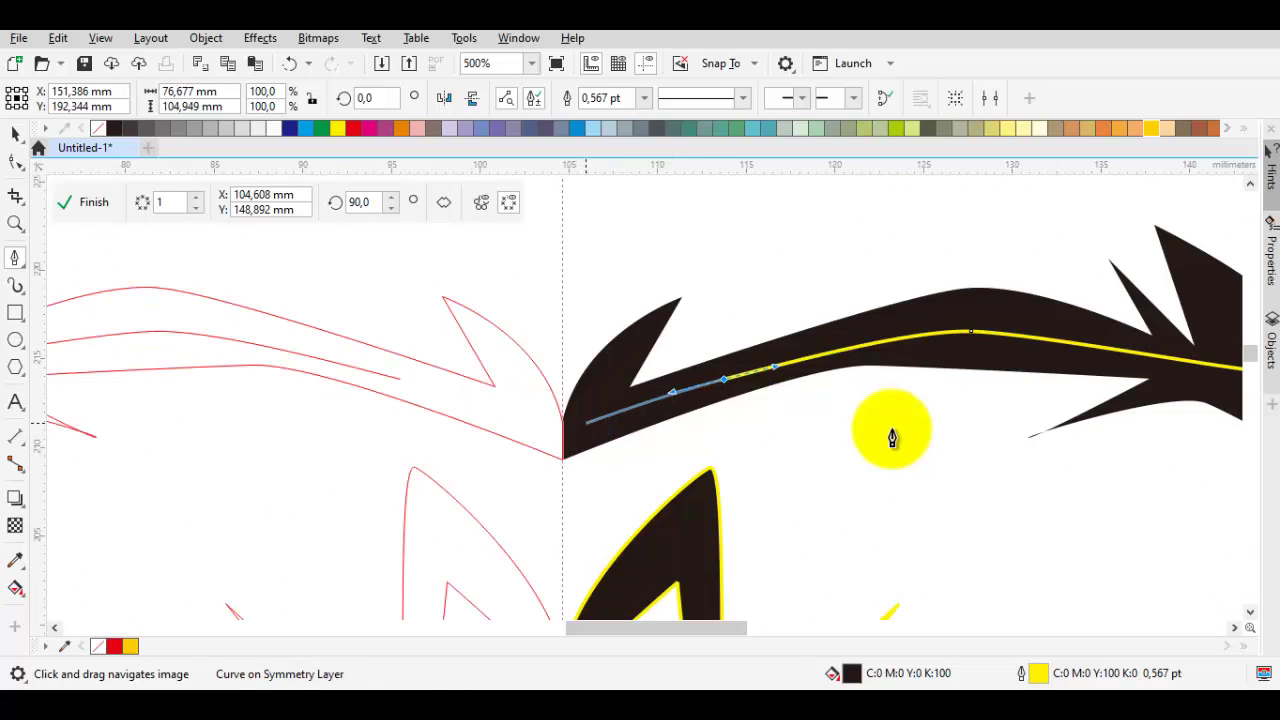
click(585, 421)
scroll(892, 437, down, 4)
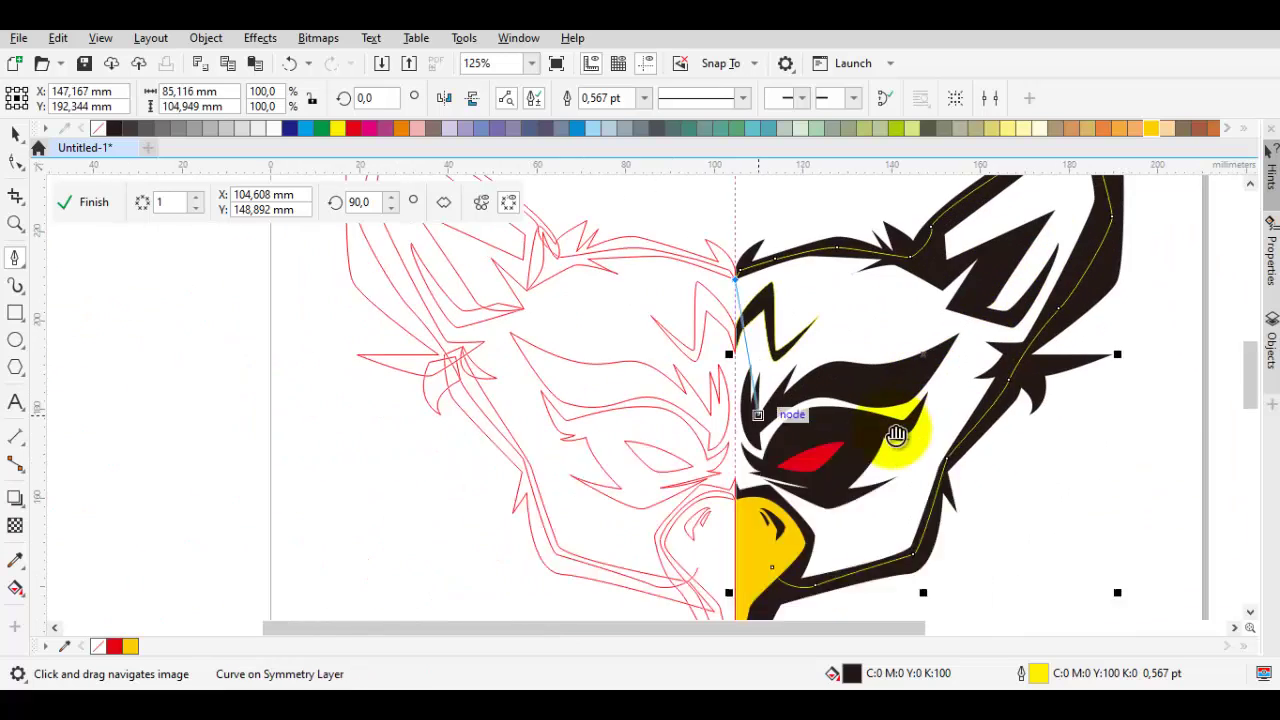
scroll(892, 437, up, 2)
scroll(892, 437, up, 1)
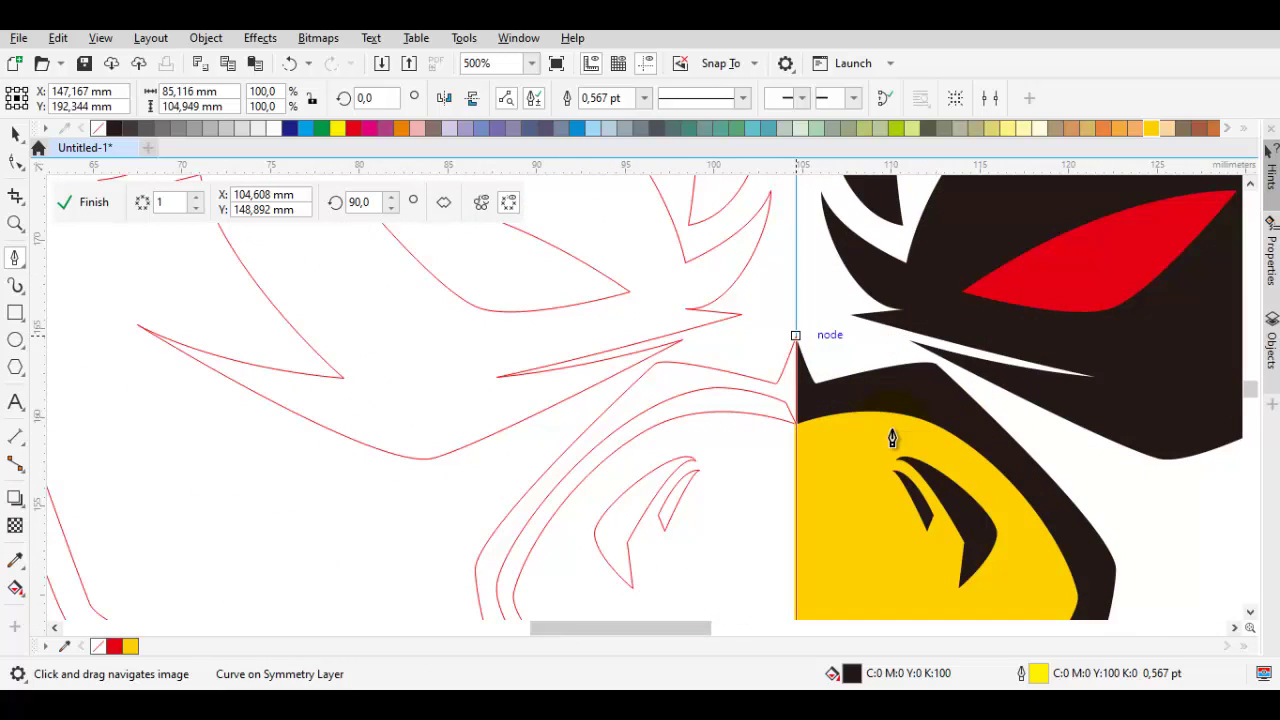
scroll(892, 437, down, 3)
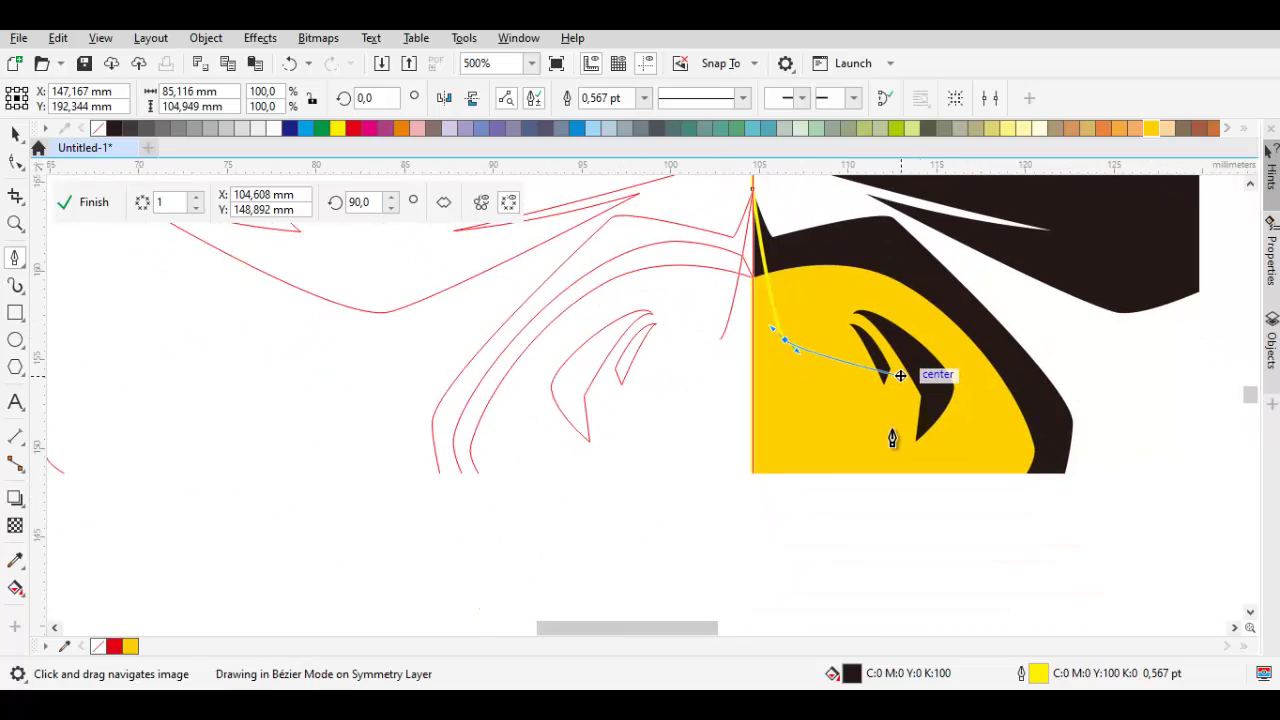
scroll(892, 437, right, 2)
click(893, 437)
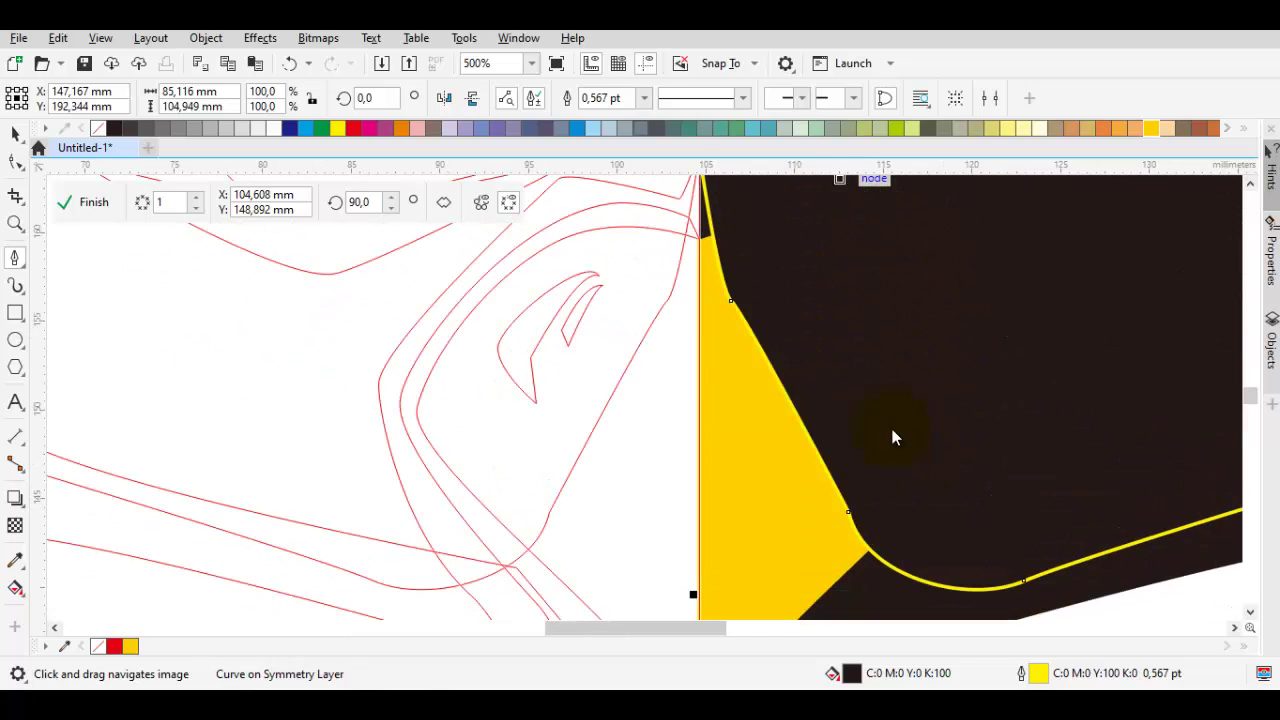
Step: Fill the closed face shape with dark grey C20 M0 Y0 K80 and send it to the back of the layer
scroll(893, 437, down, 5)
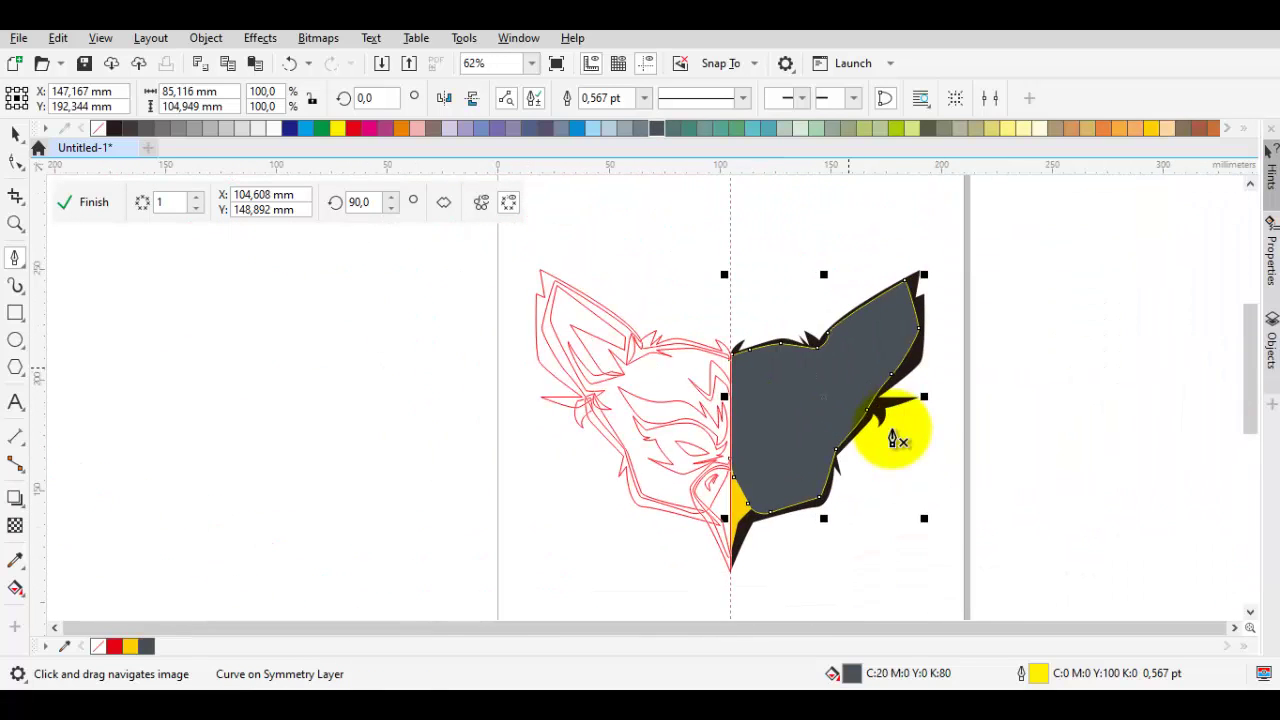
right_click(893, 437)
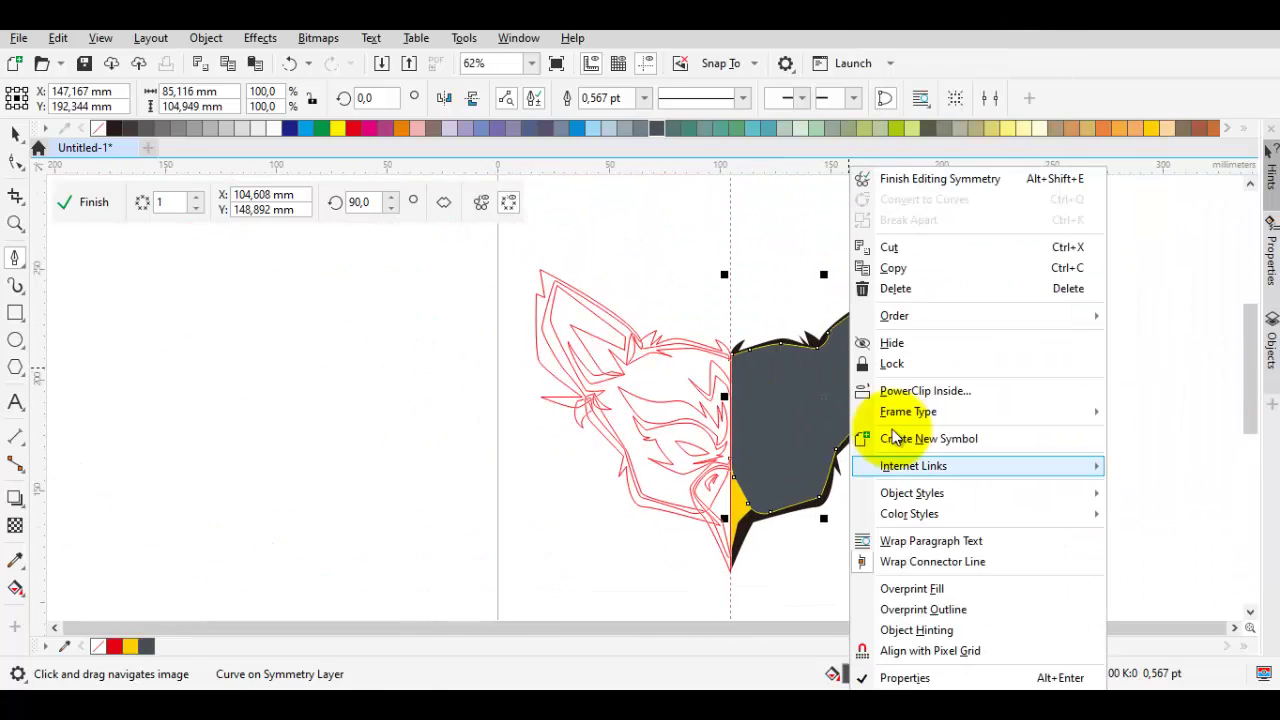
key(Up)
key(Up)
key(Up)
key(Up)
key(Up)
key(Up)
key(Right)
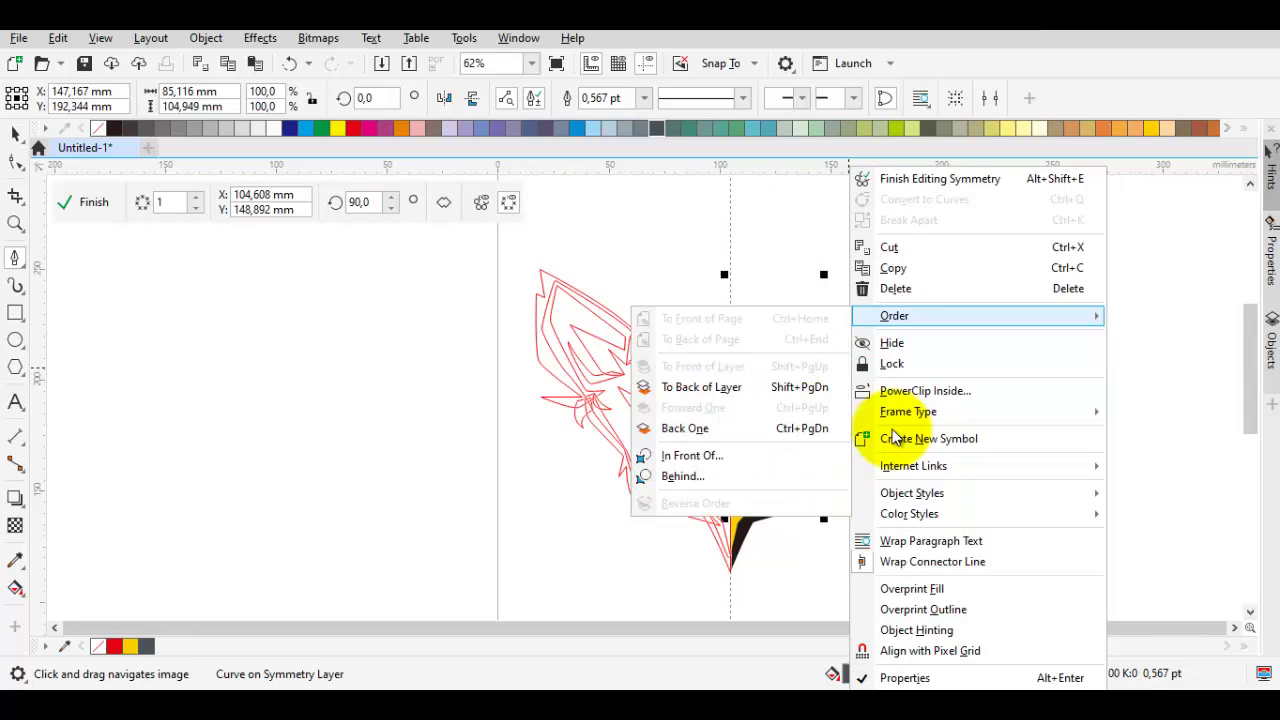
key(Down)
key(Down)
key(Up)
key(Return)
scroll(893, 437, up, 2)
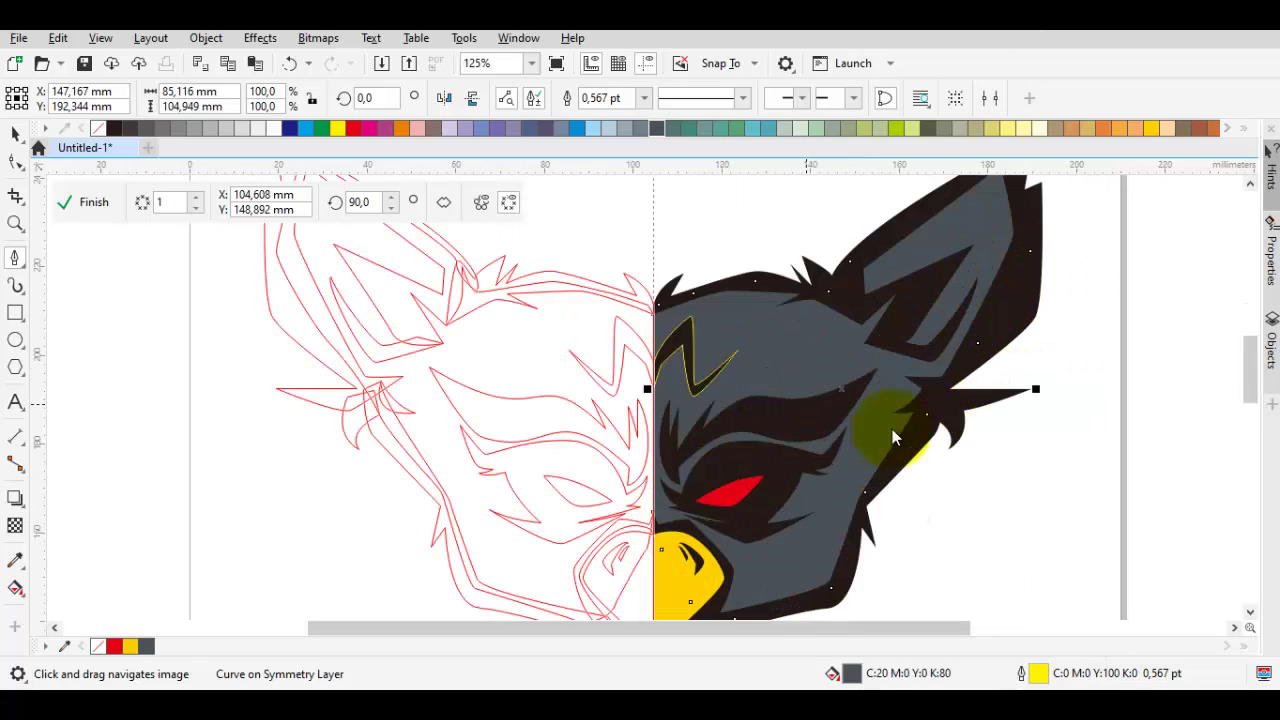
Step: Select all shapes of the half-face, remove their outlines and clear the selection
key(space)
key(ctrl+a)
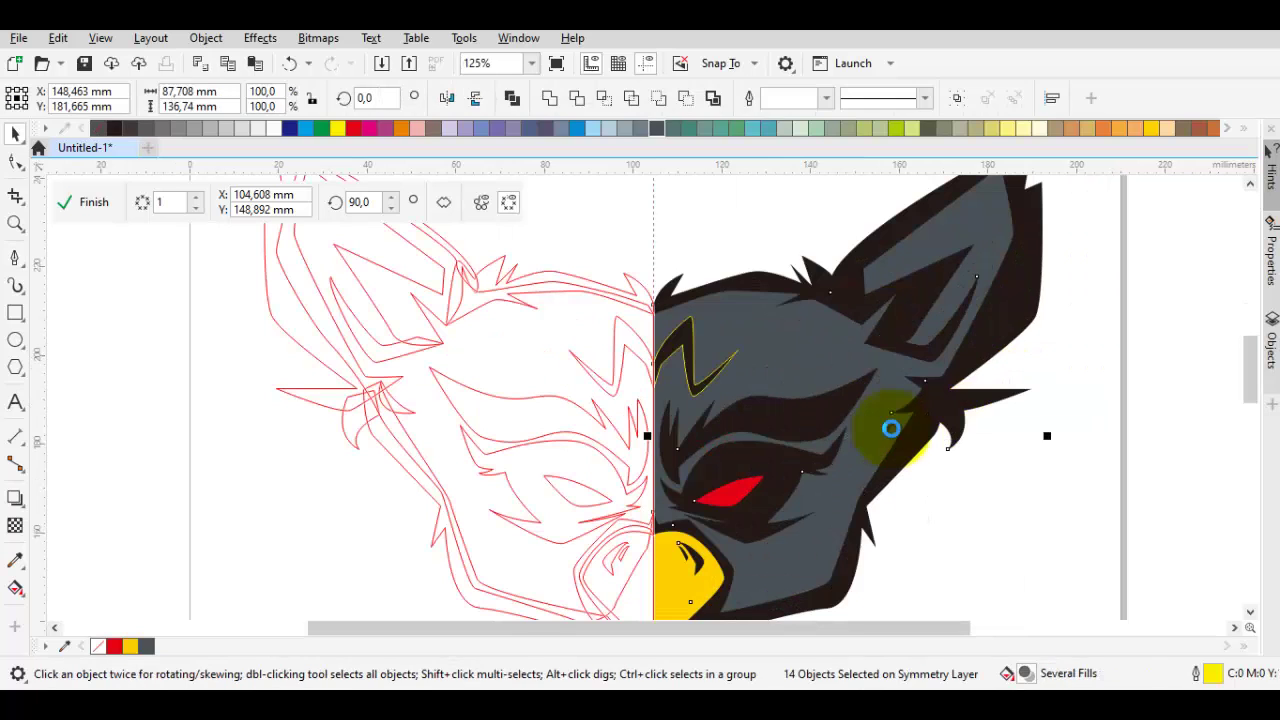
key(Escape)
scroll(893, 437, down, 2)
scroll(893, 437, up, 2)
key(h)
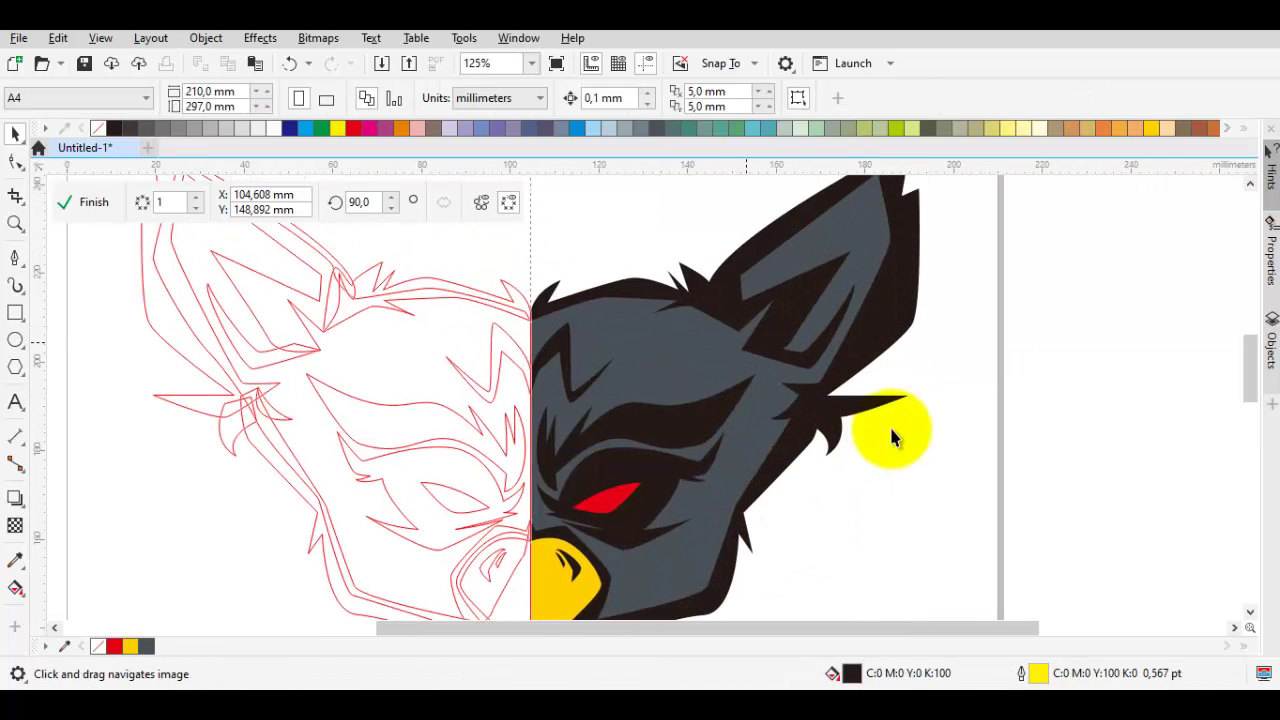
Step: Draw a closed curved shading shape around the nostril on the beak, about 11 by 14 mm
scroll(893, 437, down, 2)
key(space)
scroll(893, 437, up, 4)
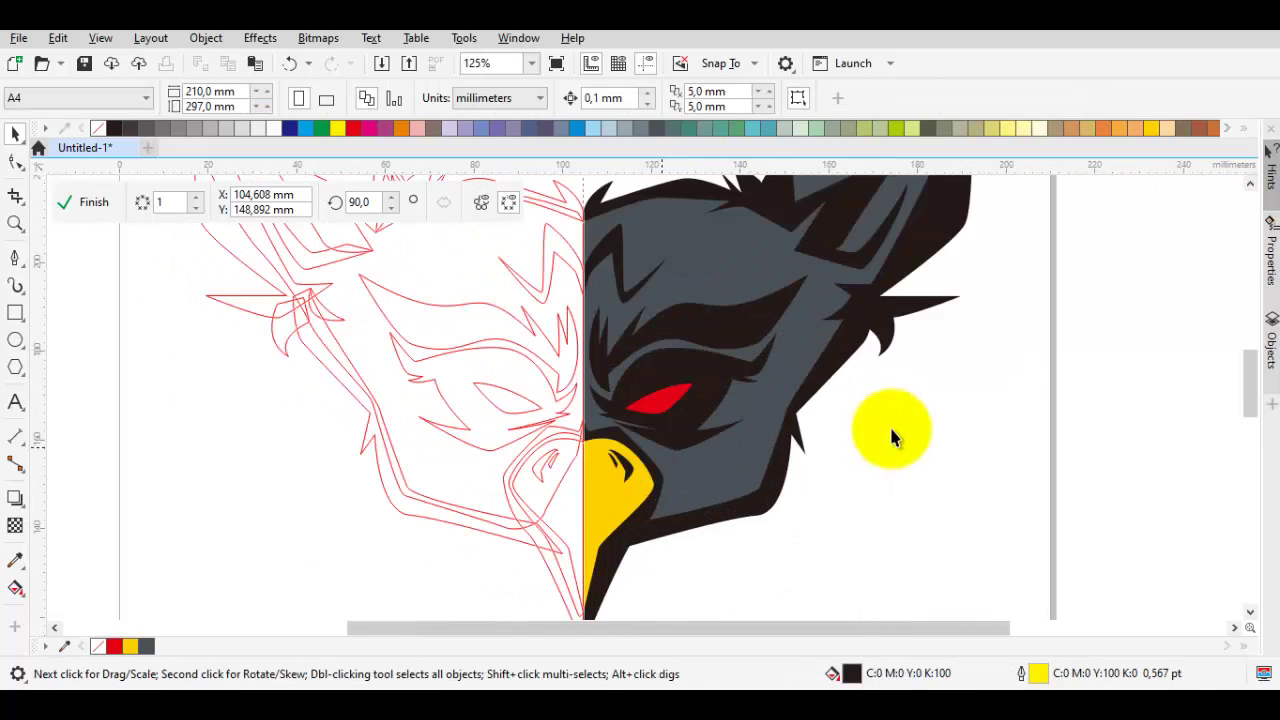
scroll(893, 437, up, 2)
key(space)
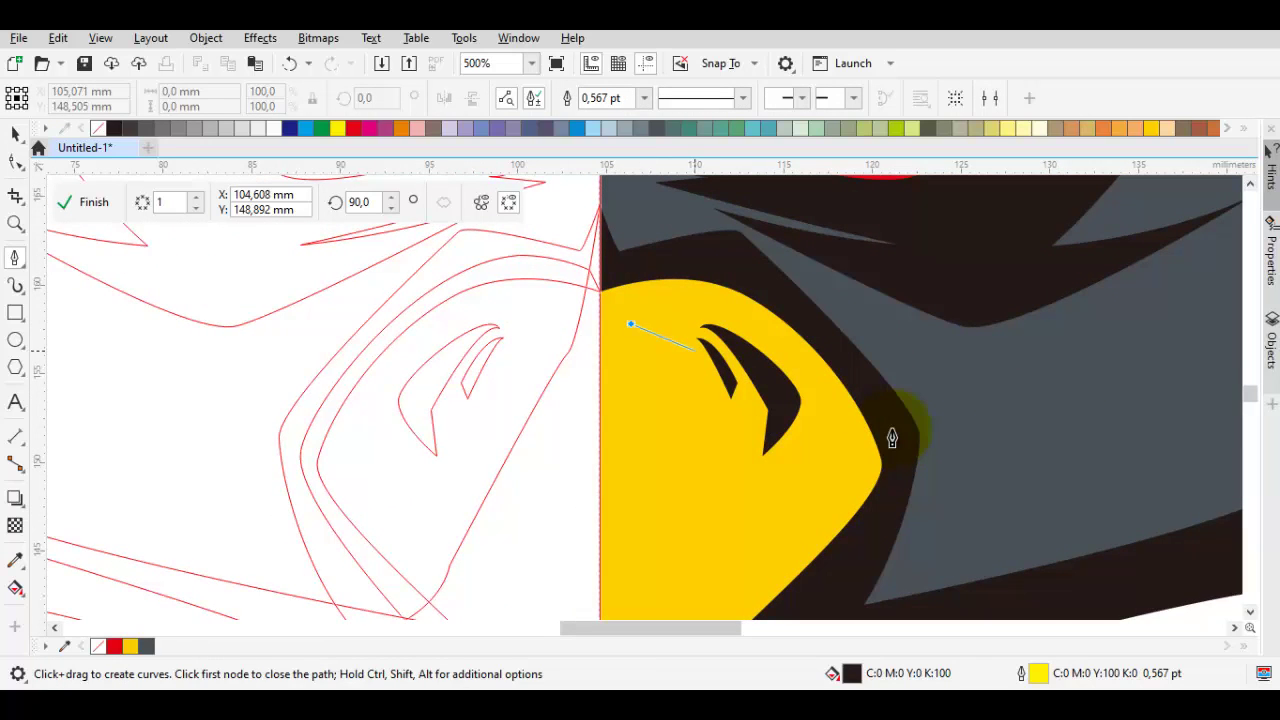
key(space)
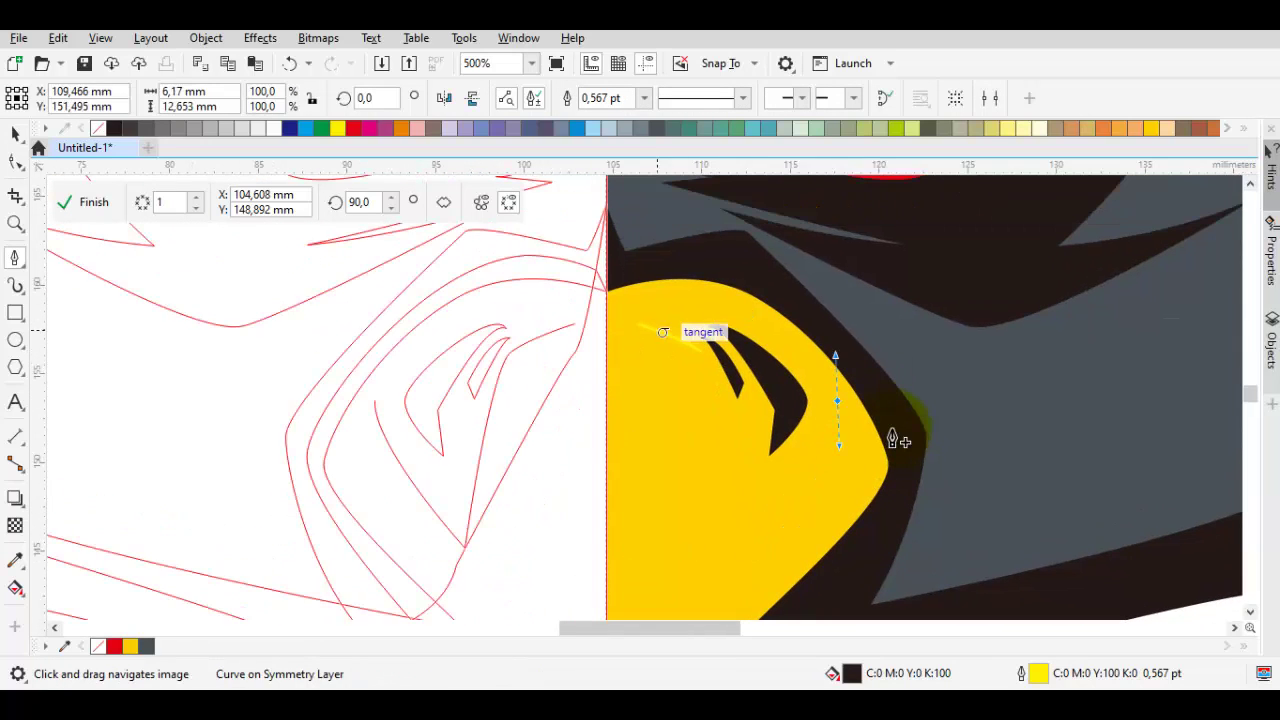
key(space)
key(g)
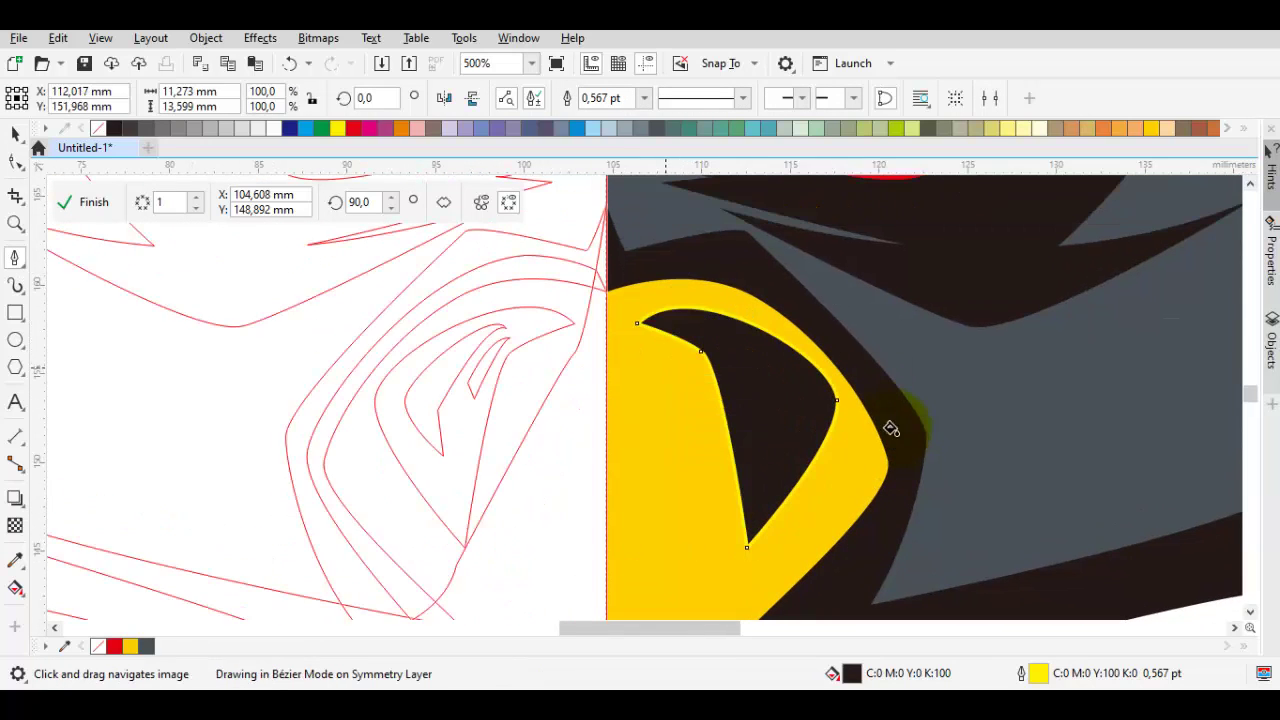
Step: Fill the nostril shading shape with brown C33 M59 Y100 K0, based on the sampled beak yellow
key(i)
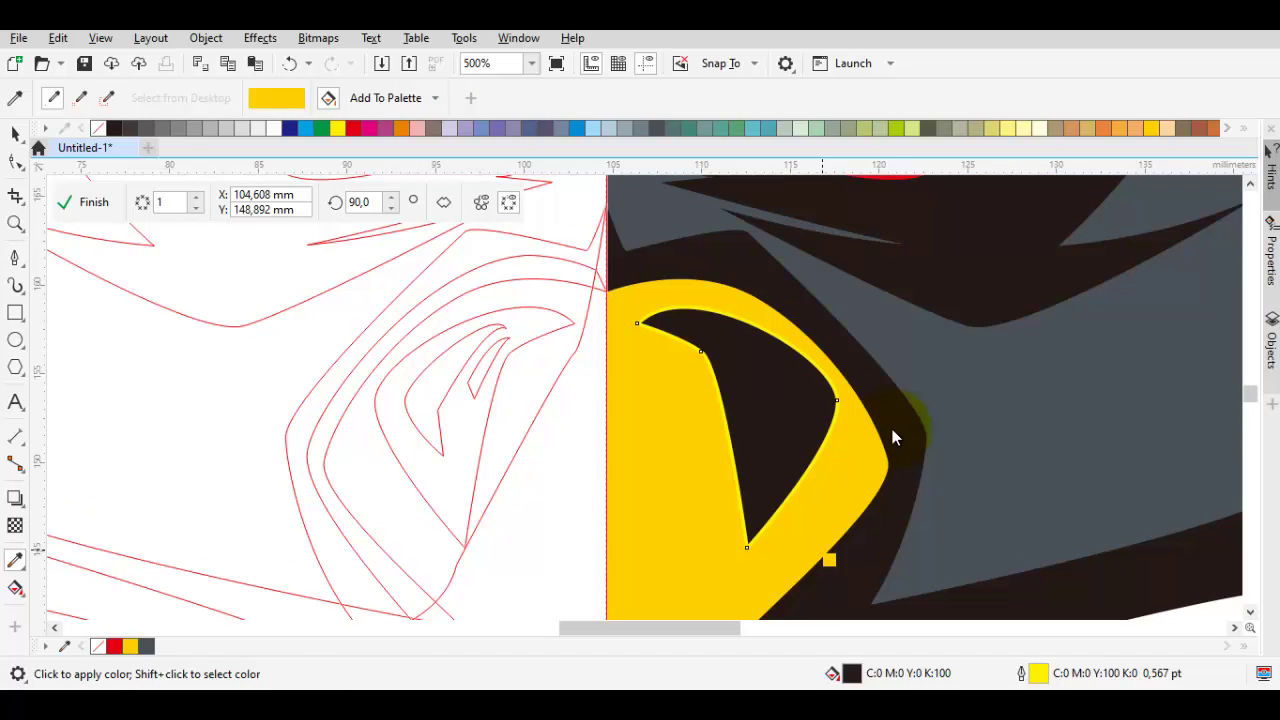
click(893, 437)
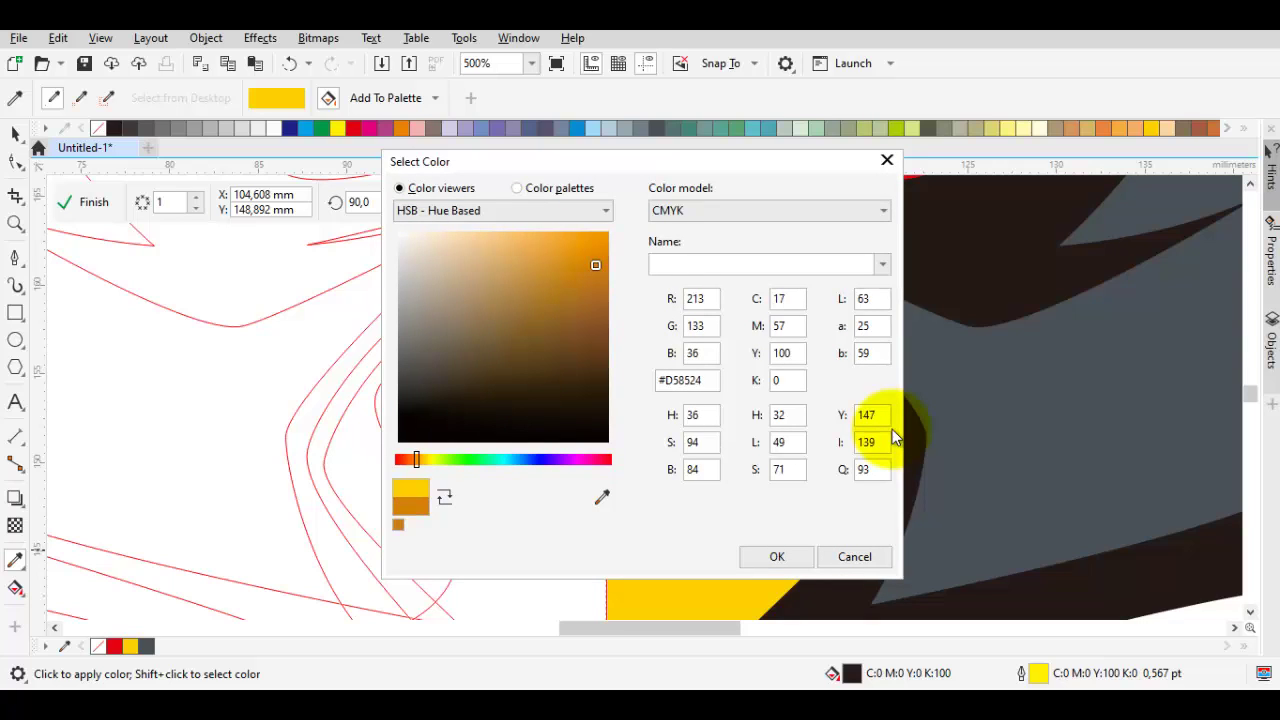
key(Escape)
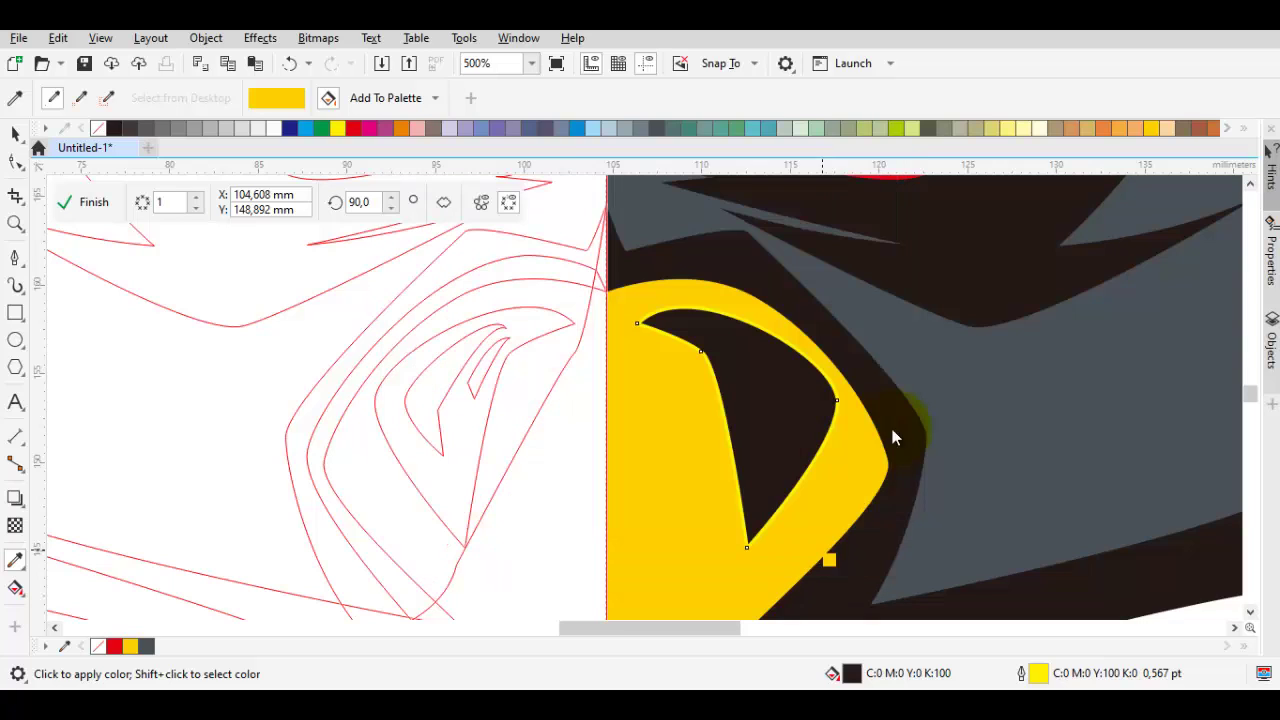
click(891, 428)
key(space)
Step: Place the brown shading shape behind the black nostril markings, keeping it in front of the yellow beak
right_click(891, 430)
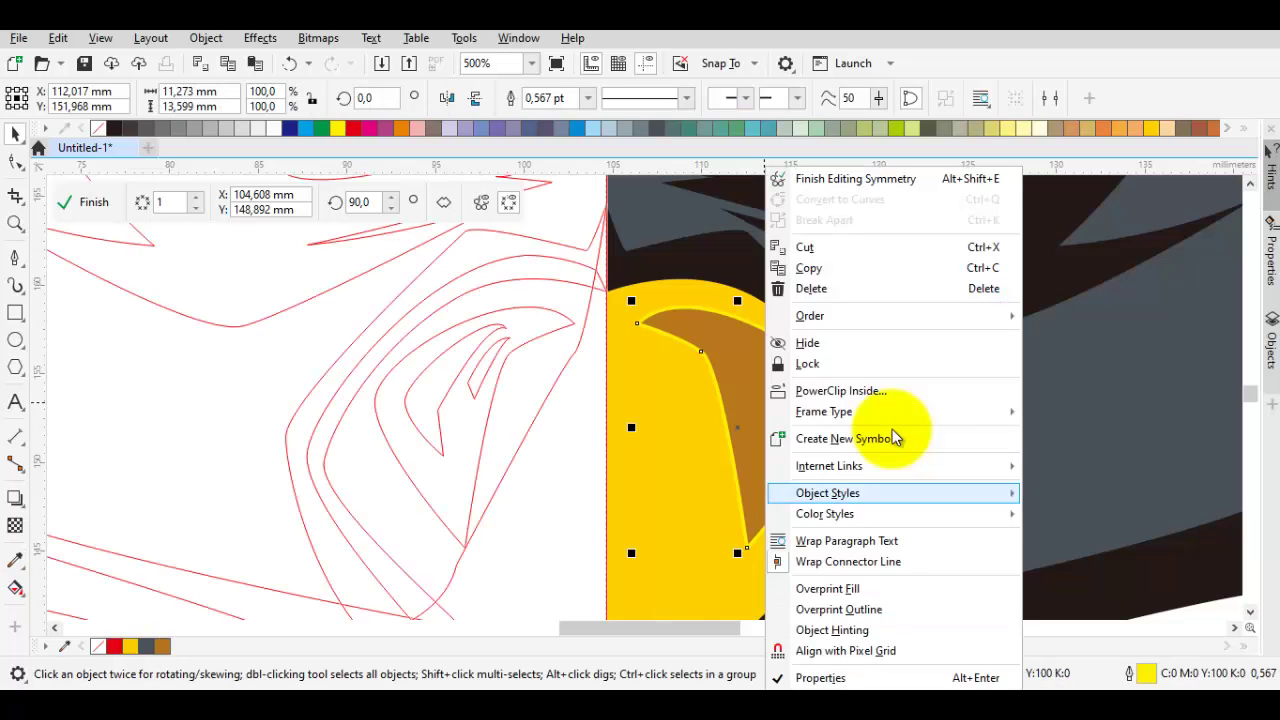
key(Up)
key(Up)
key(Up)
key(Up)
key(Up)
key(Up)
key(Right)
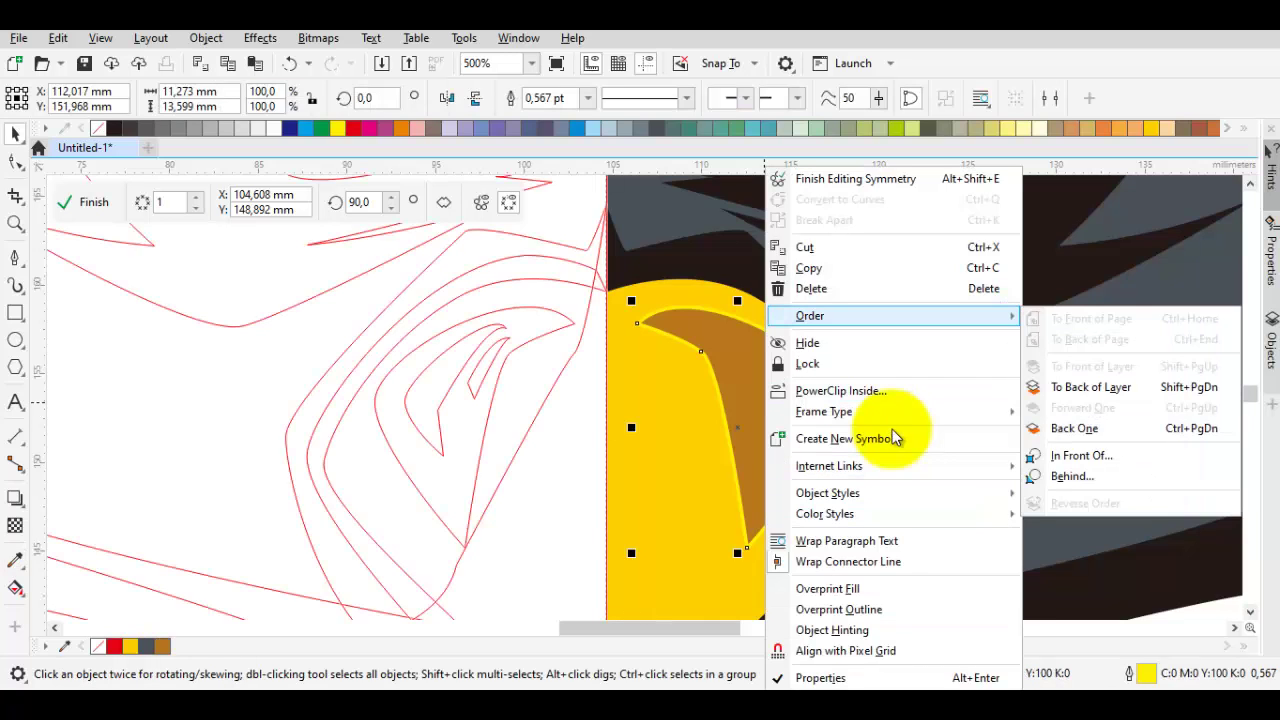
key(Down)
key(Down)
key(Down)
key(Return)
click(895, 438)
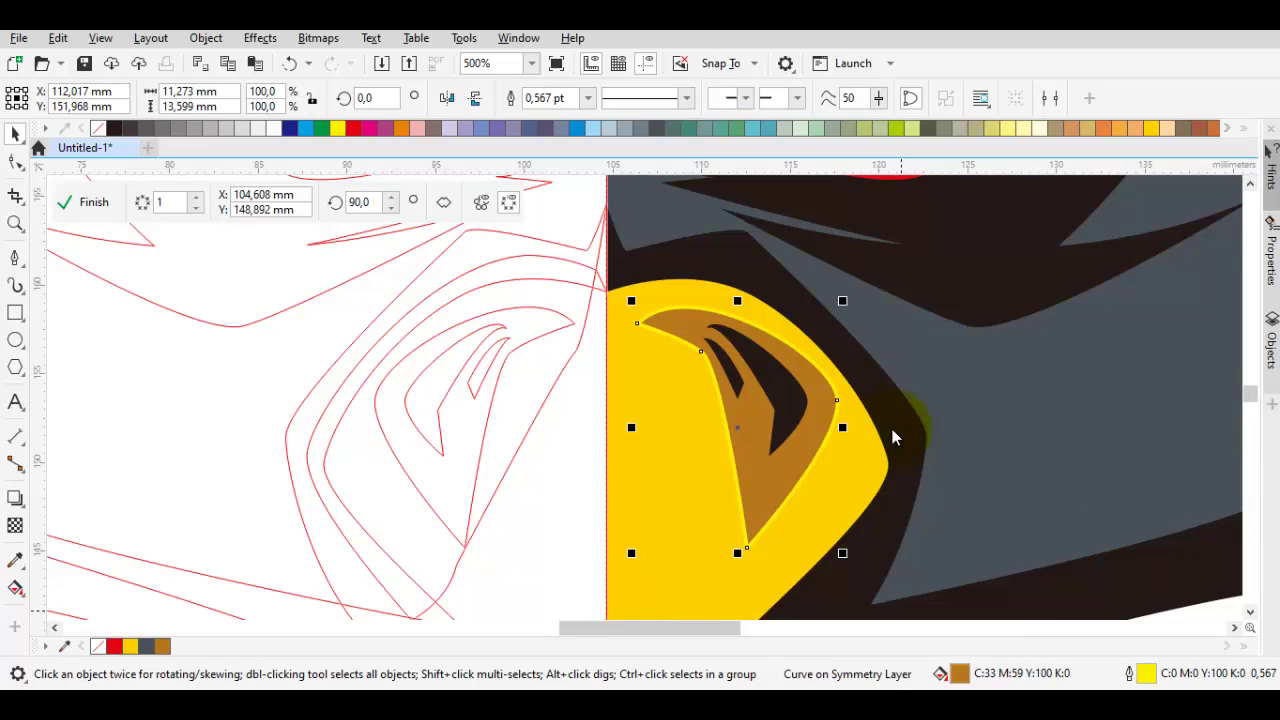
Step: Change the nostril shading's uniform fill to a slightly darker brown
key(shift+F11)
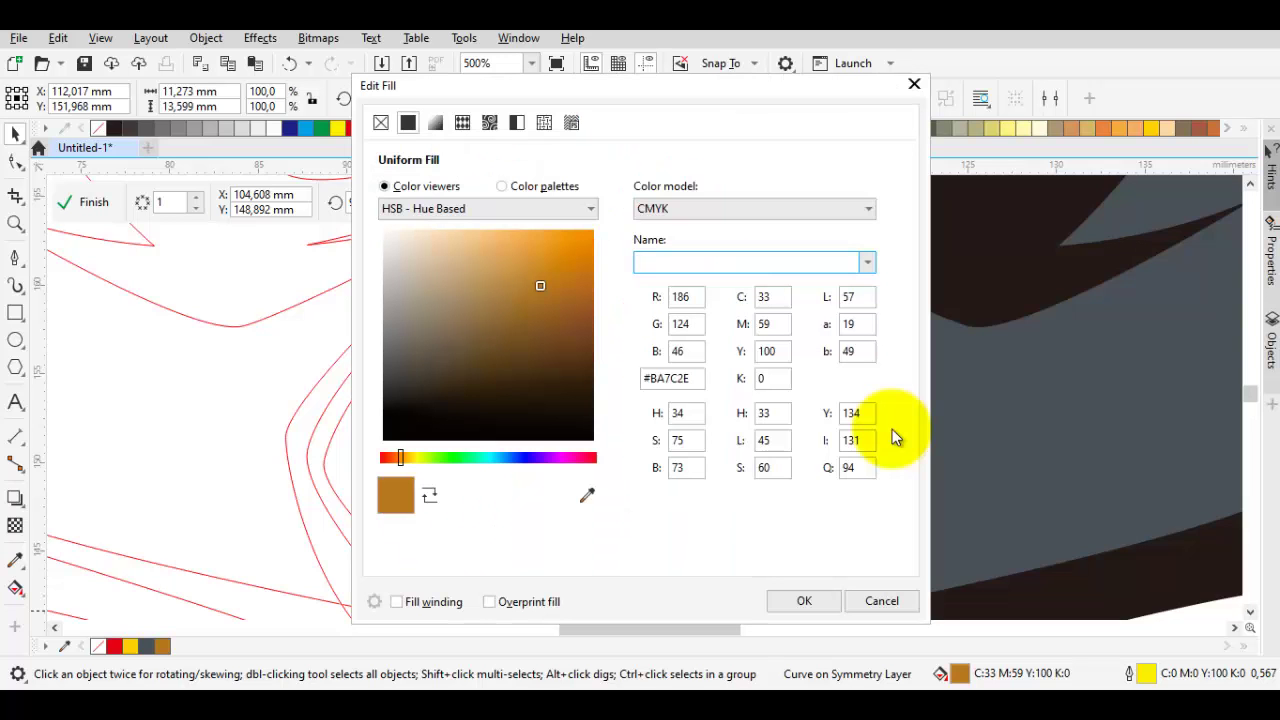
key(Return)
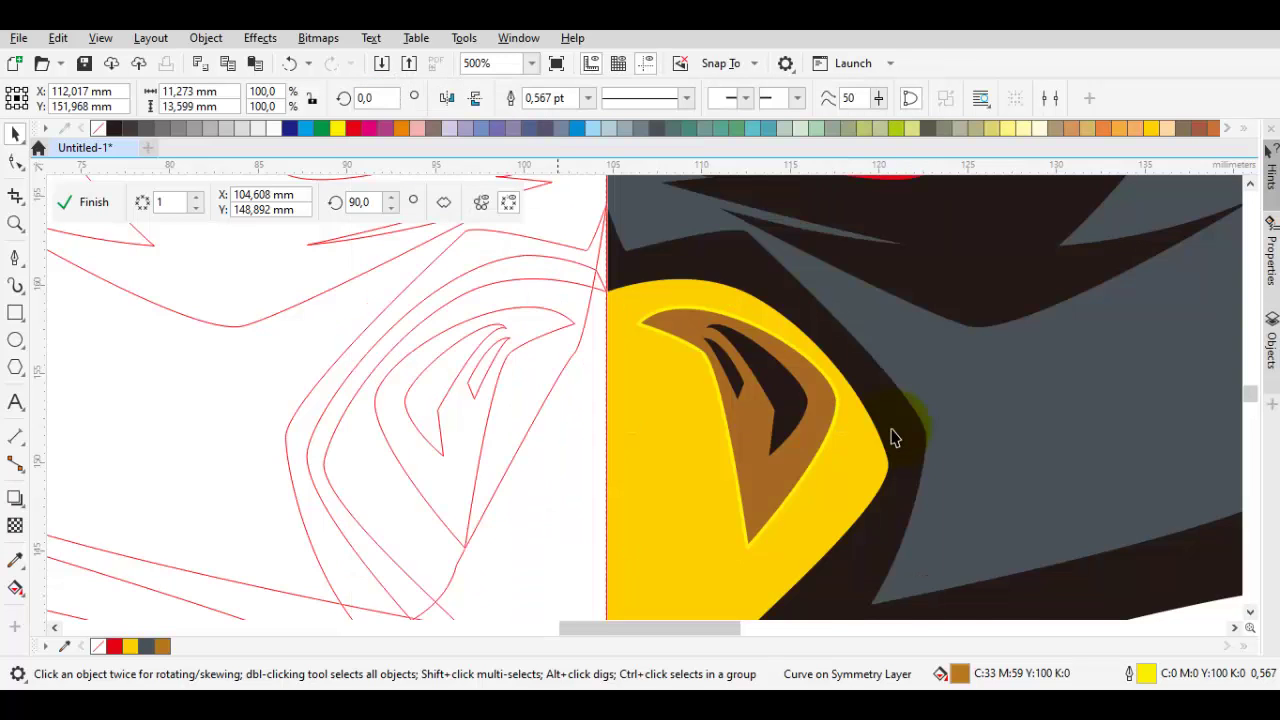
scroll(895, 438, down, 10)
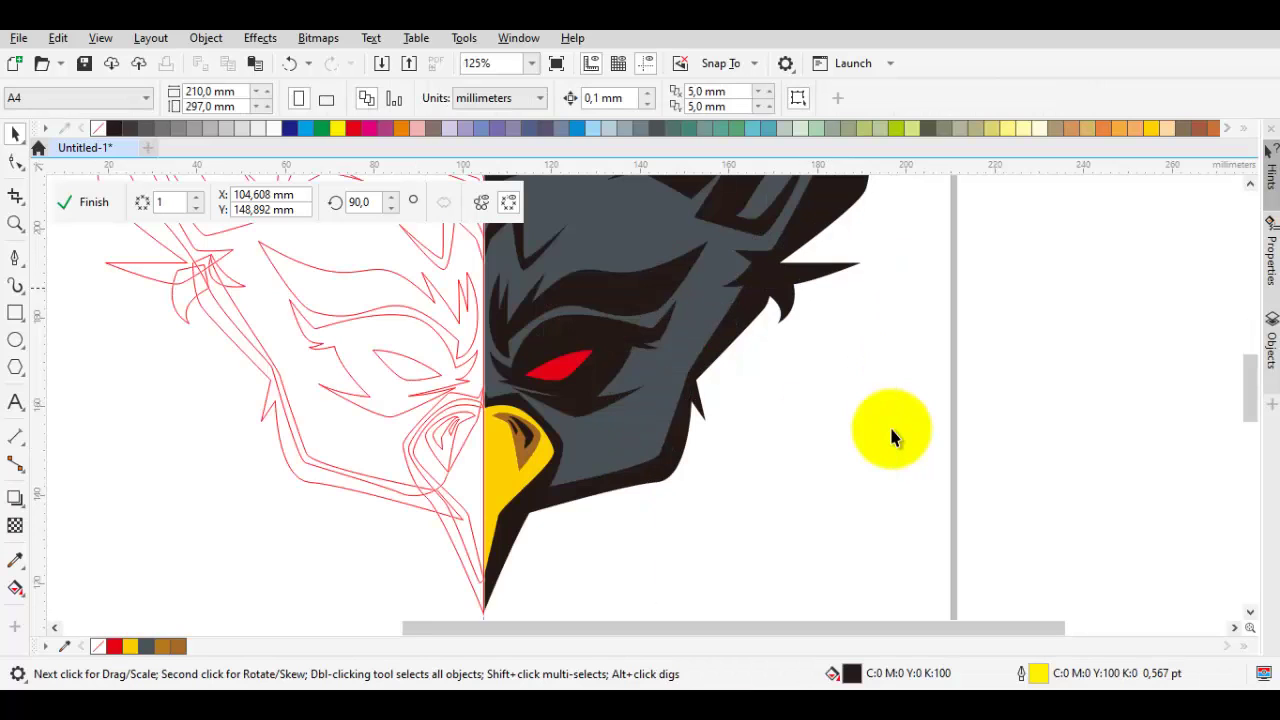
Step: Draw a closed curved shading shape around the eye and lower brow markings with the Pen tool, about 41 by 34 mm
scroll(891, 437, up, 2)
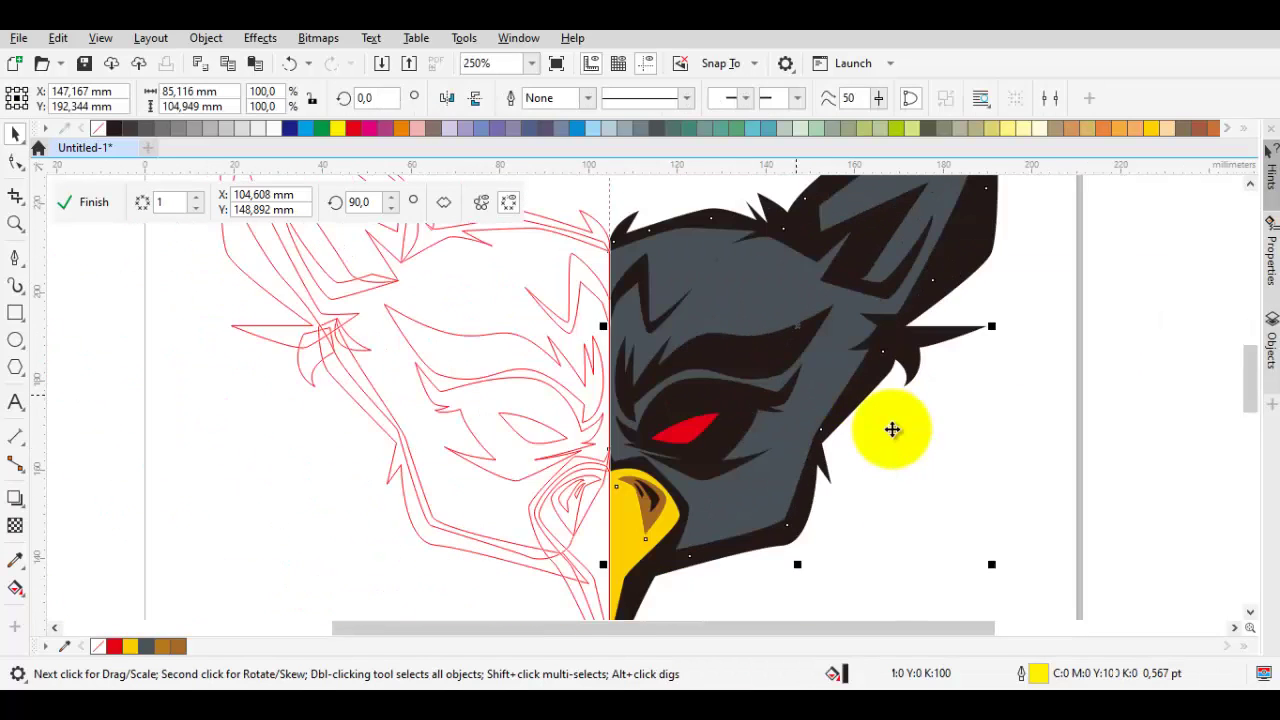
scroll(896, 435, up, 2)
key(space)
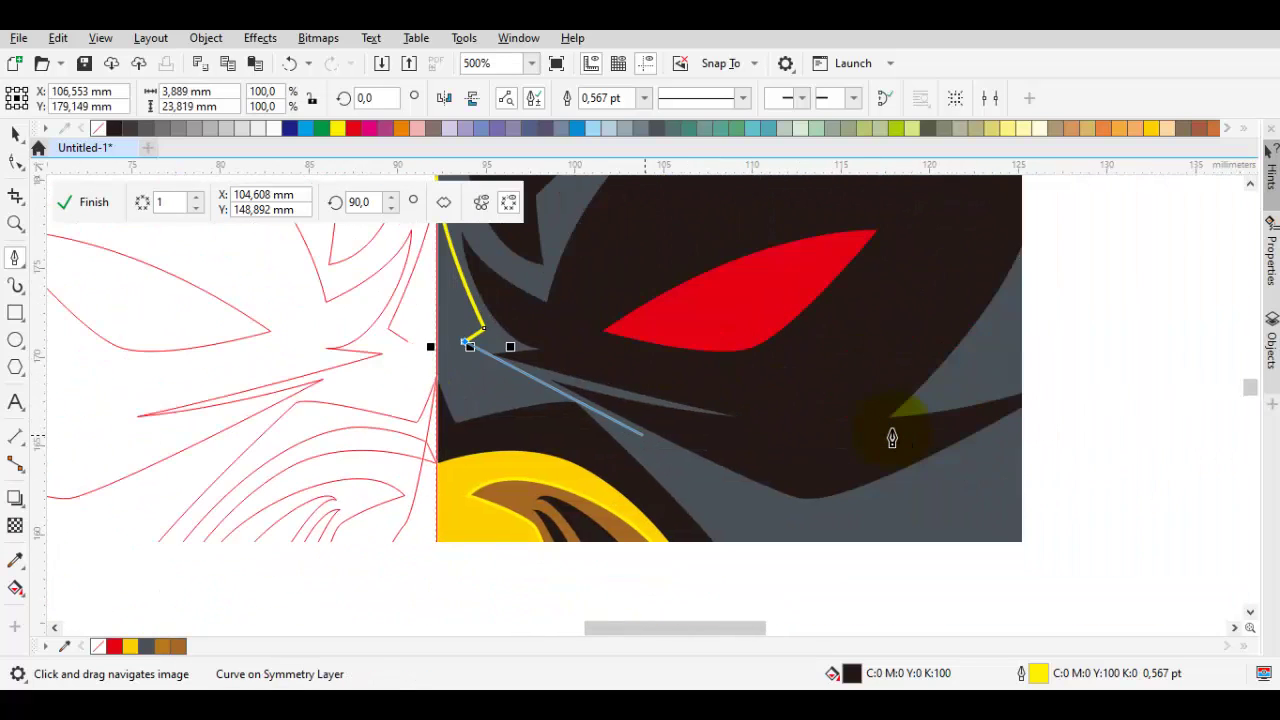
click(892, 437)
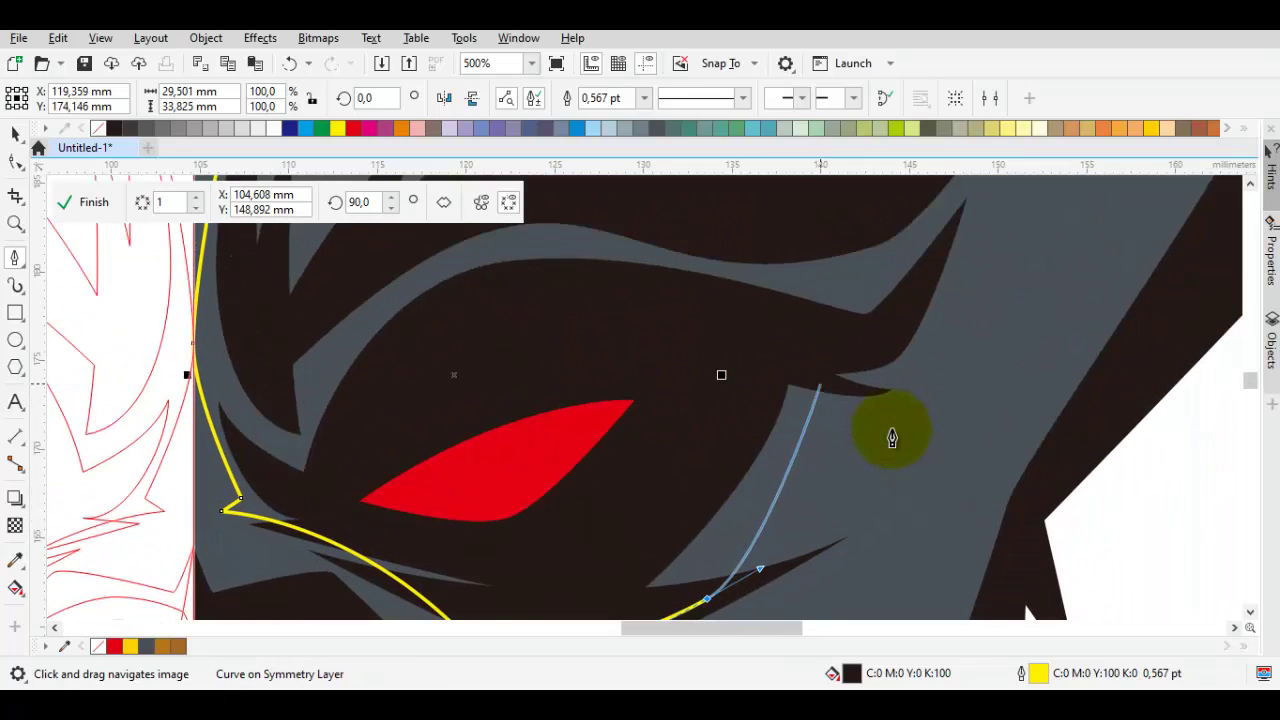
click(892, 437)
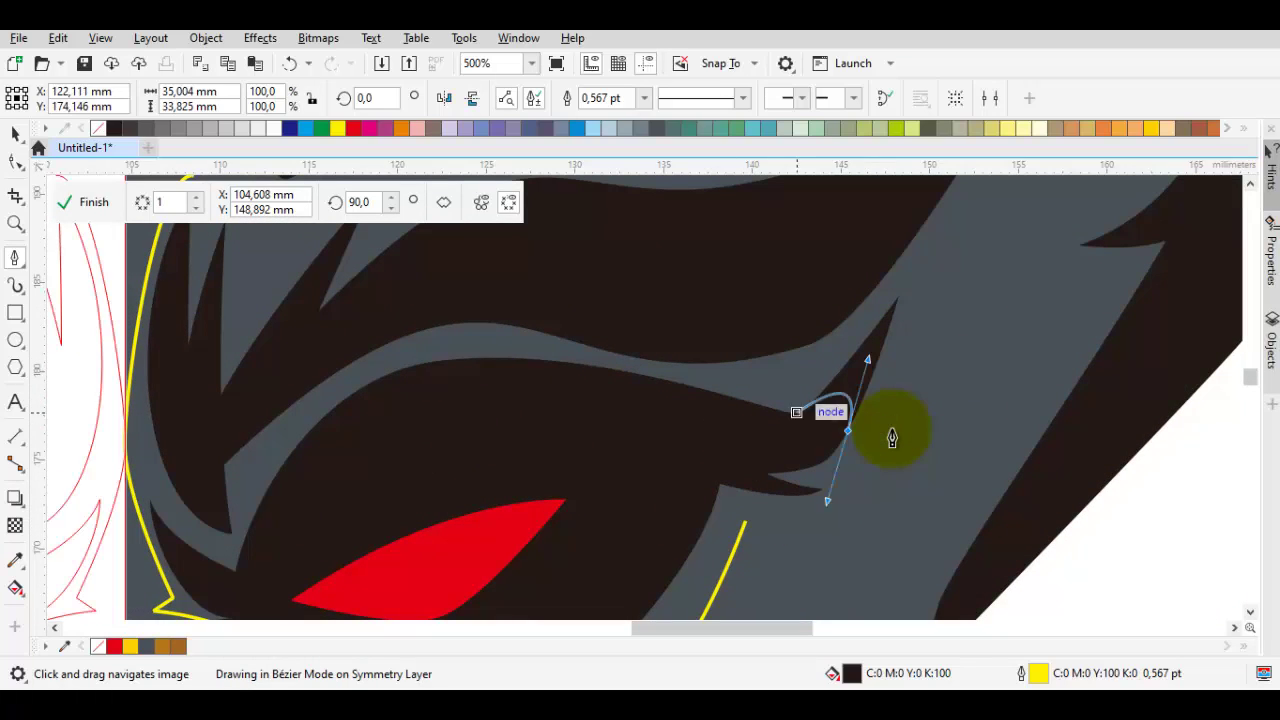
click(892, 437)
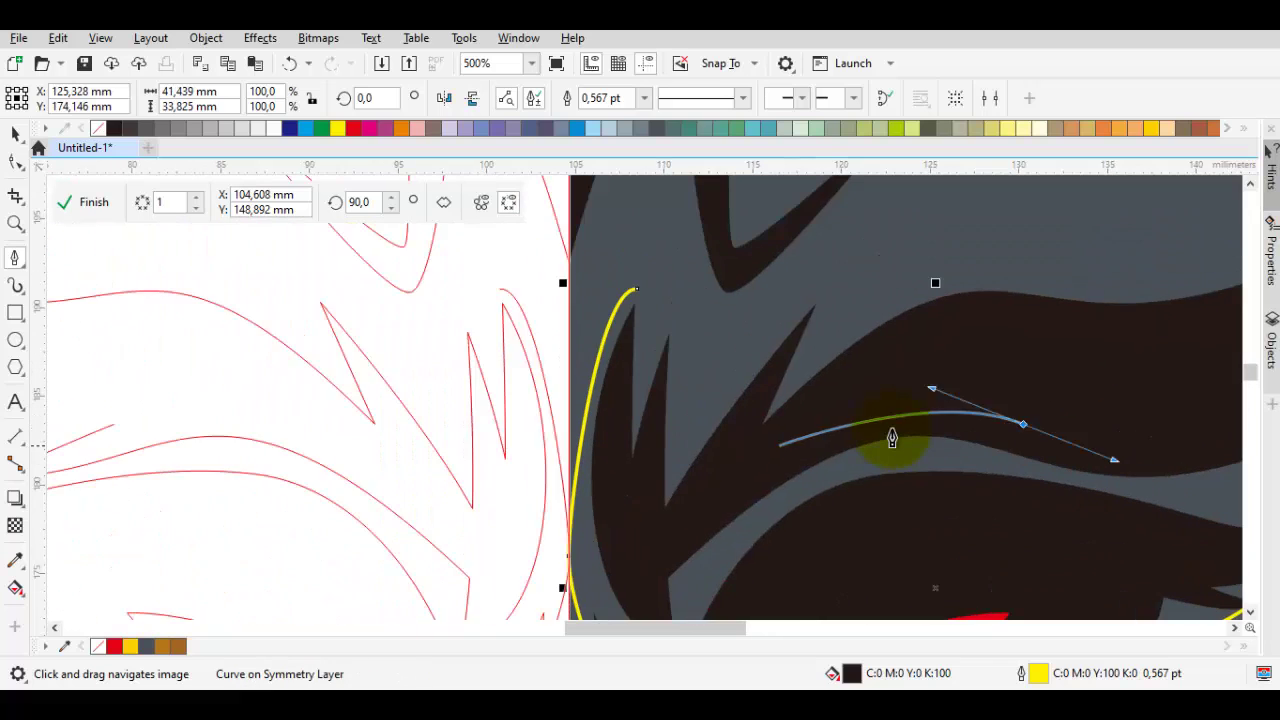
click(892, 437)
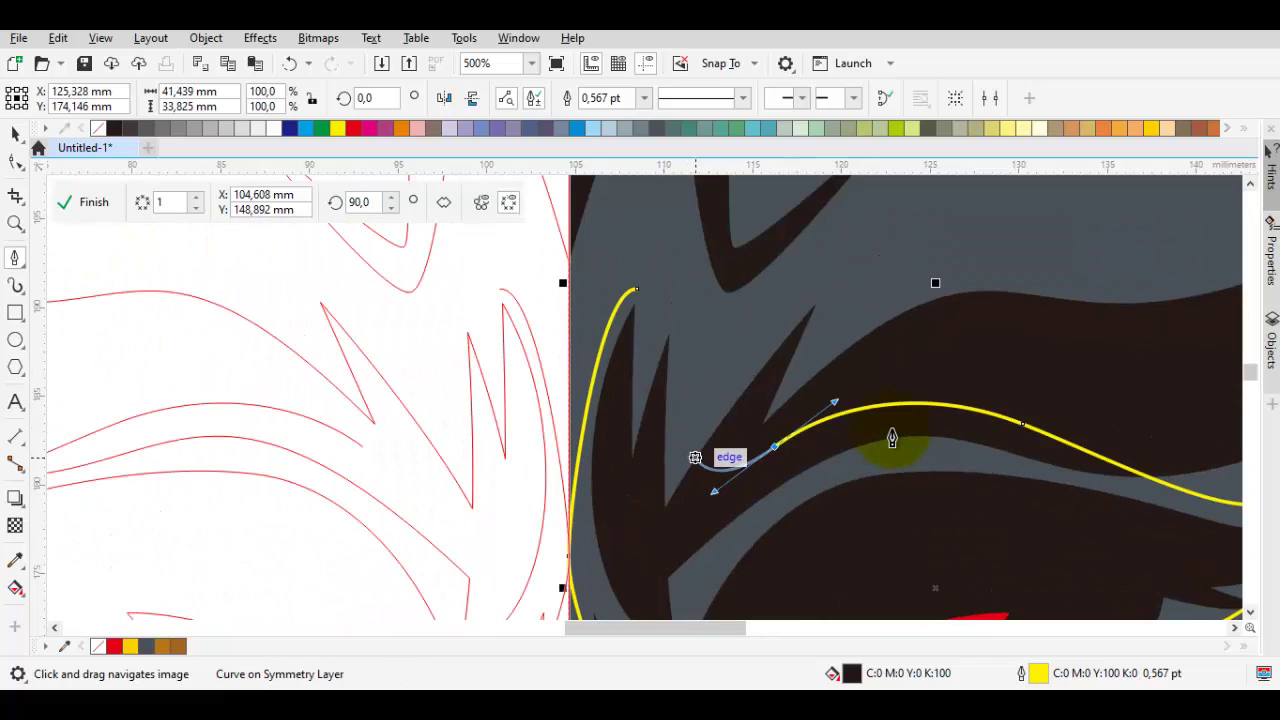
click(892, 437)
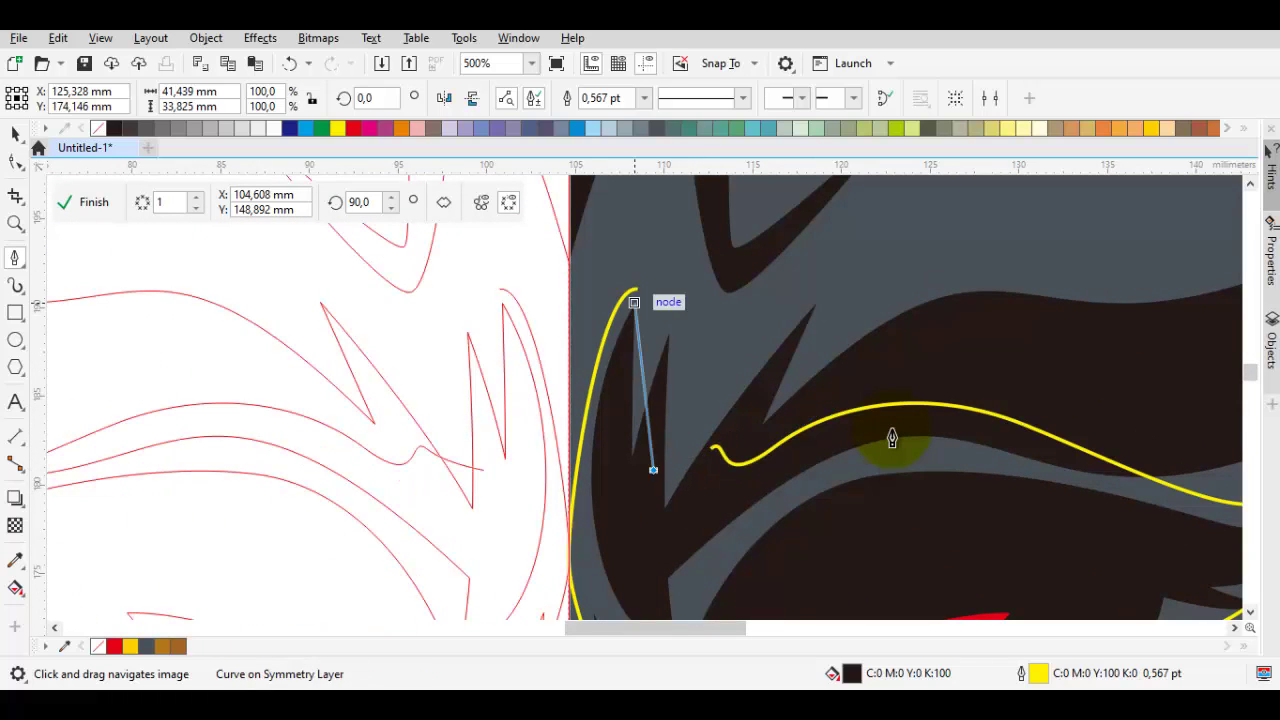
click(892, 437)
Step: Fill the eye shading shape with dark blue-grey C87 M76 Y68 K44, based on the sampled face grey
key(i)
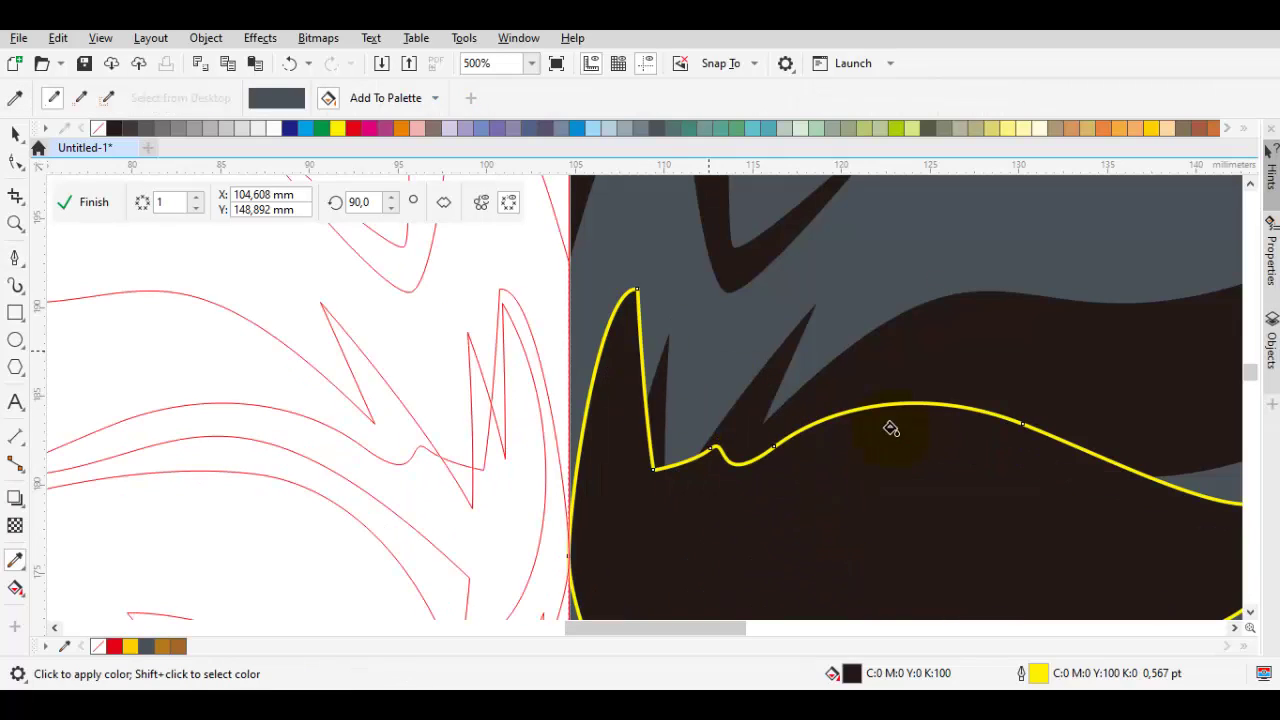
click(892, 437)
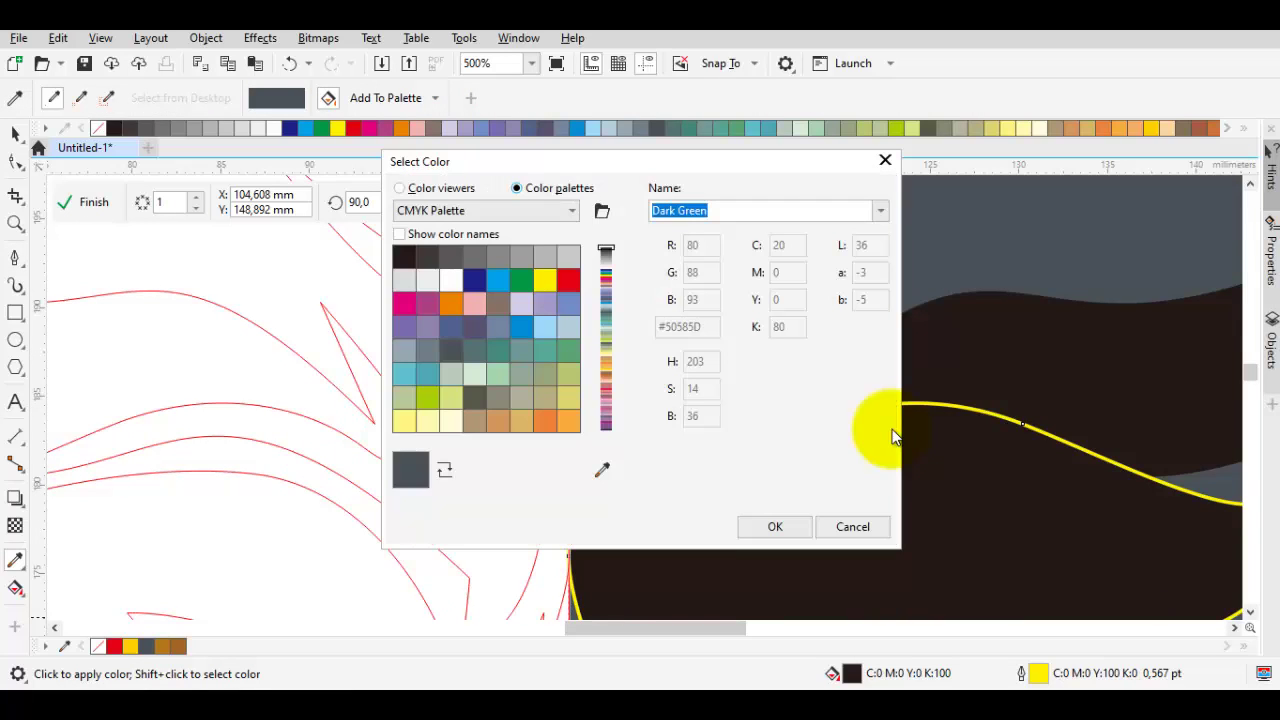
key(alt+v)
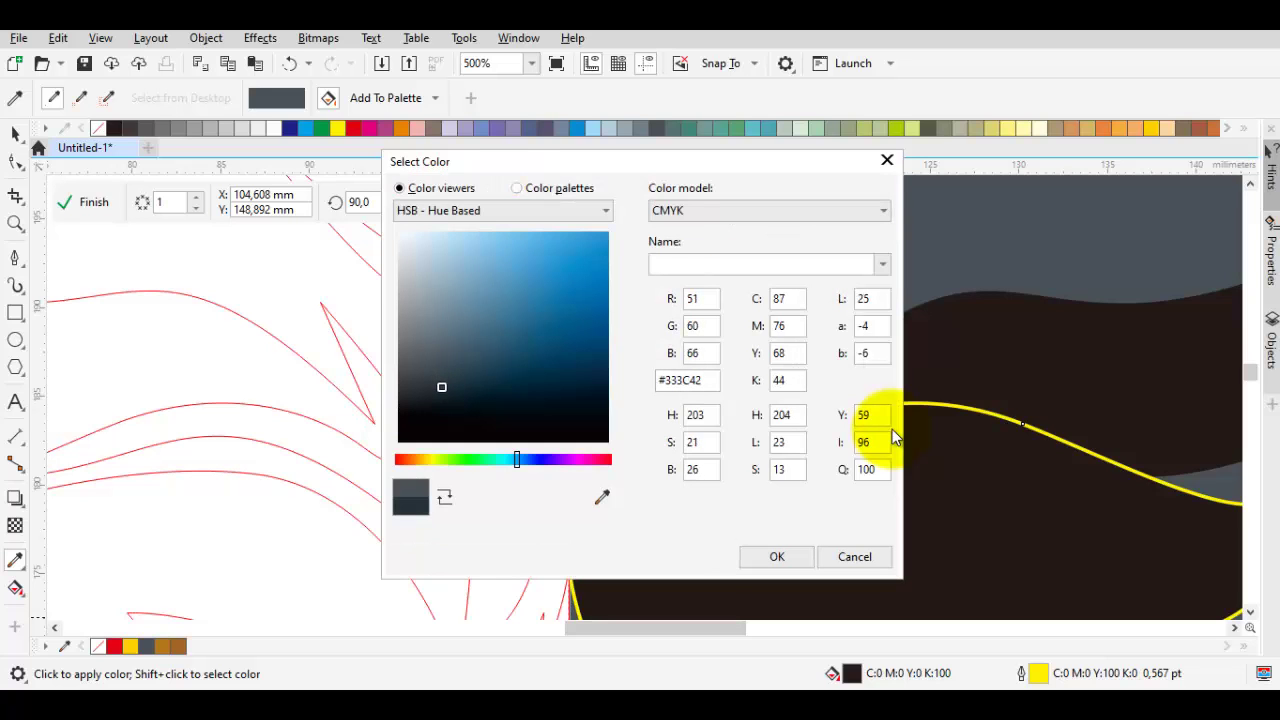
key(Return)
scroll(893, 437, down, 2)
key(space)
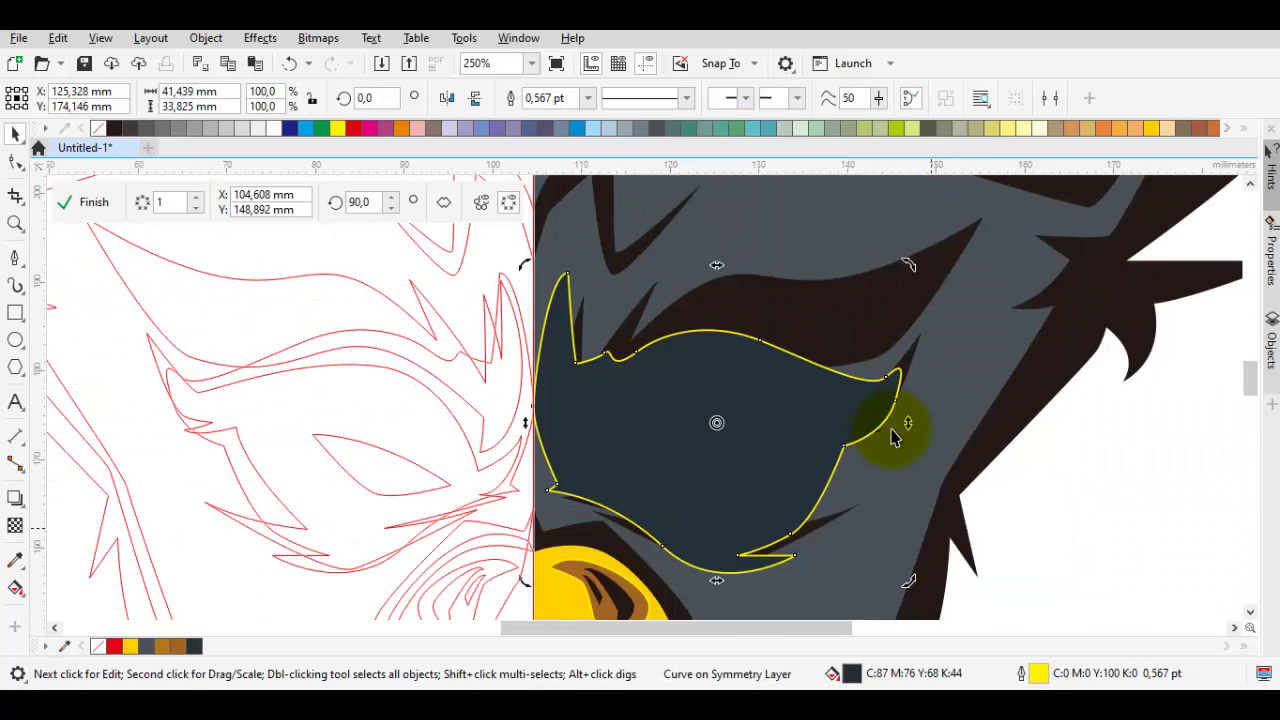
Step: Change the eye shading's uniform fill to a more neutral dark grey, C84 M78 Y71 K51
key(shift+F11)
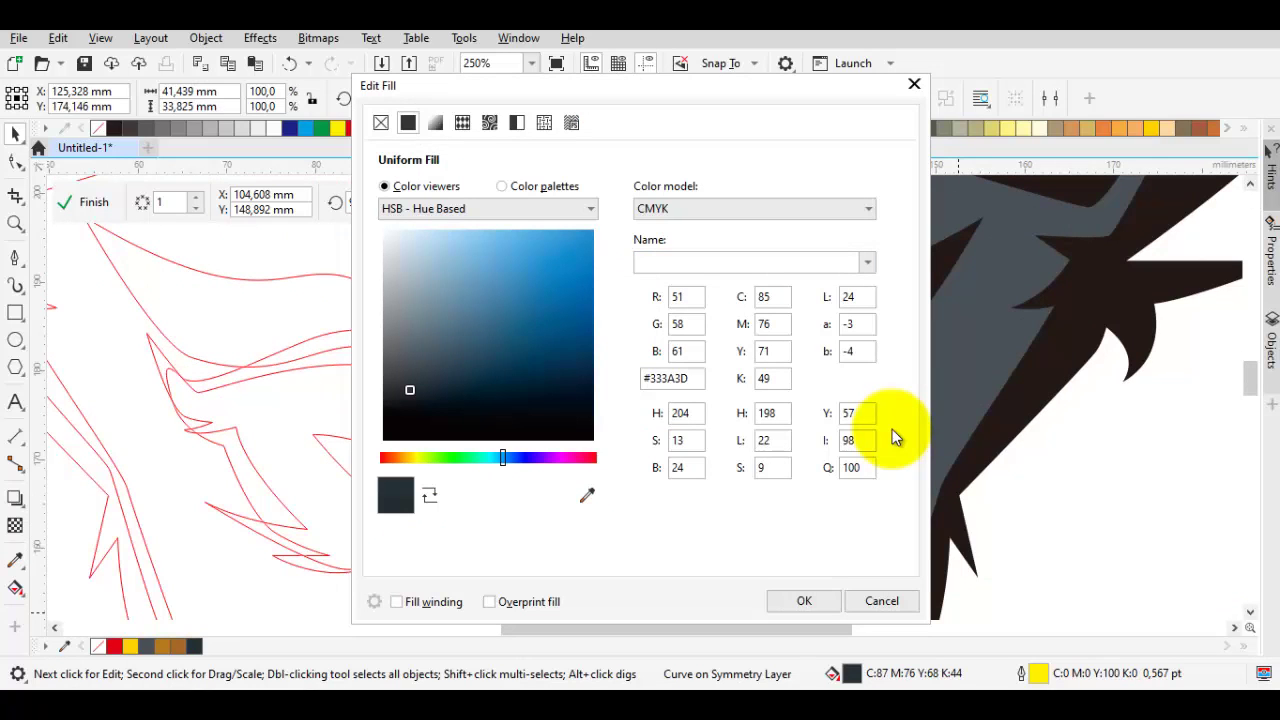
key(Return)
scroll(895, 437, down, 2)
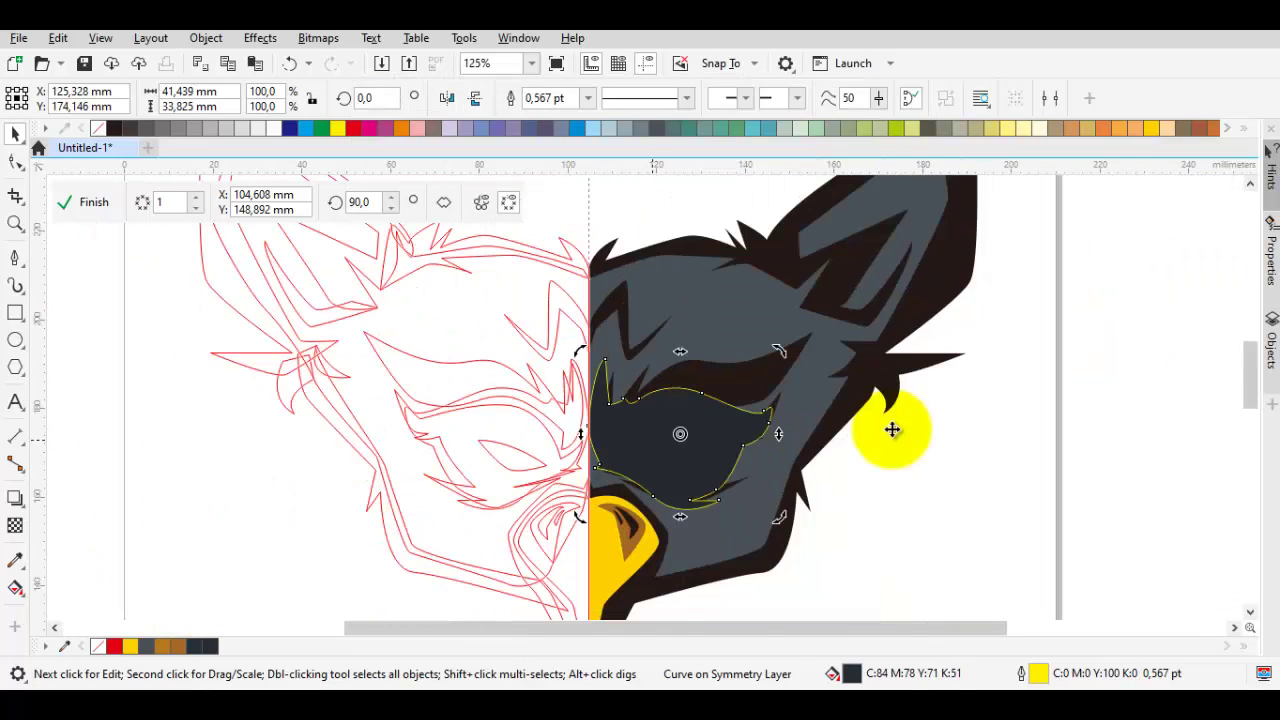
Step: Place the eye shading behind the red eye and black face markings, keeping it in front of the grey face
right_click(895, 437)
key(Up)
key(Up)
key(Right)
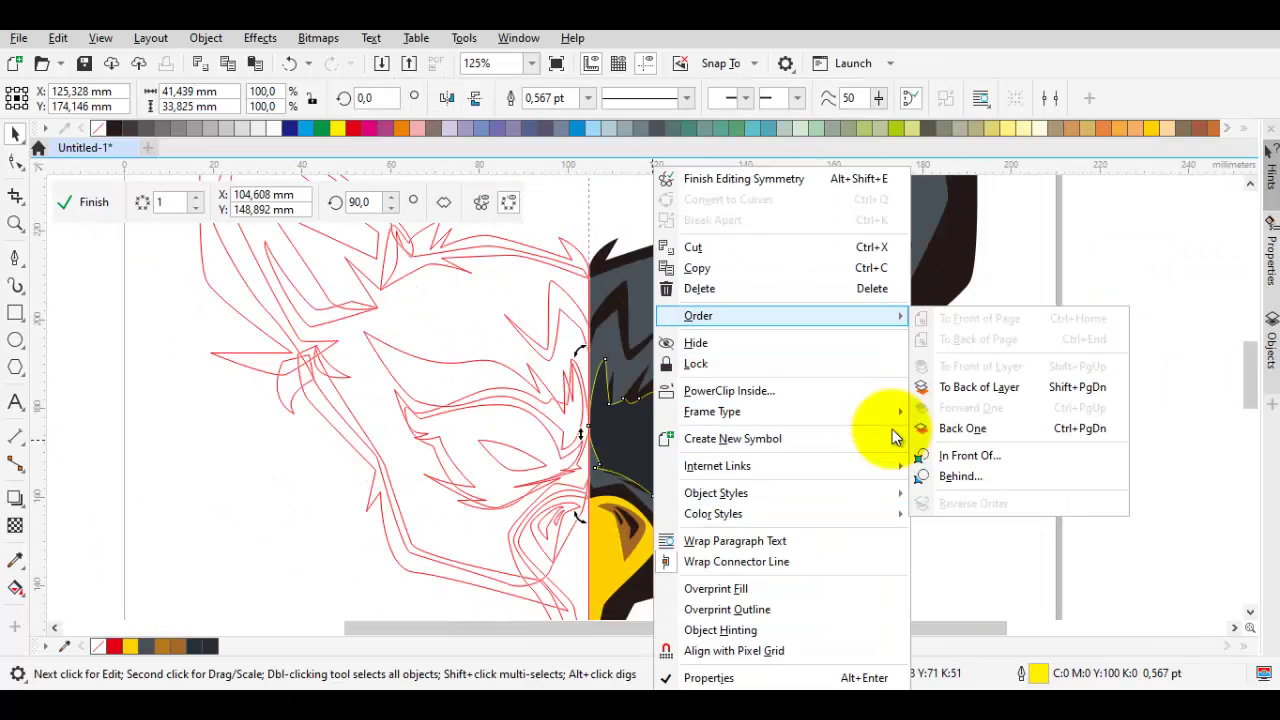
key(Escape)
key(Escape)
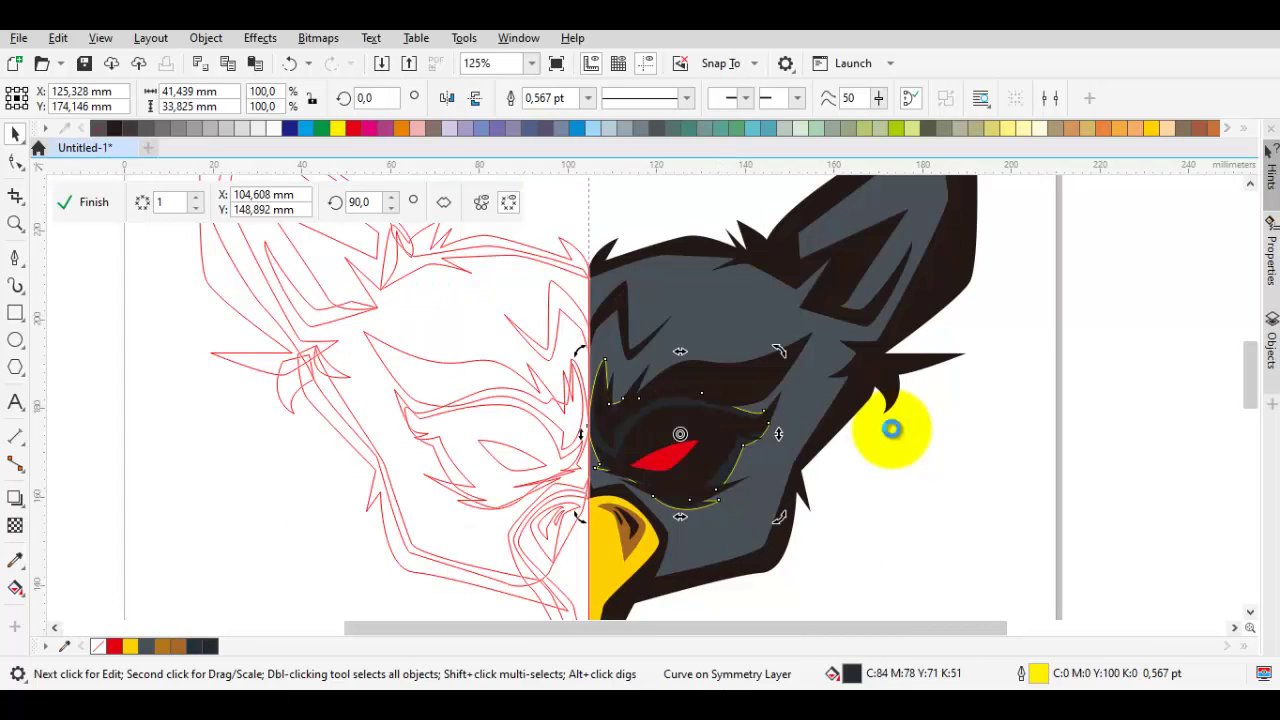
Step: Remove the eye shading's outline and lighten its uniform fill to a grey of about C80 M71 Y65 K31
scroll(895, 437, up, 4)
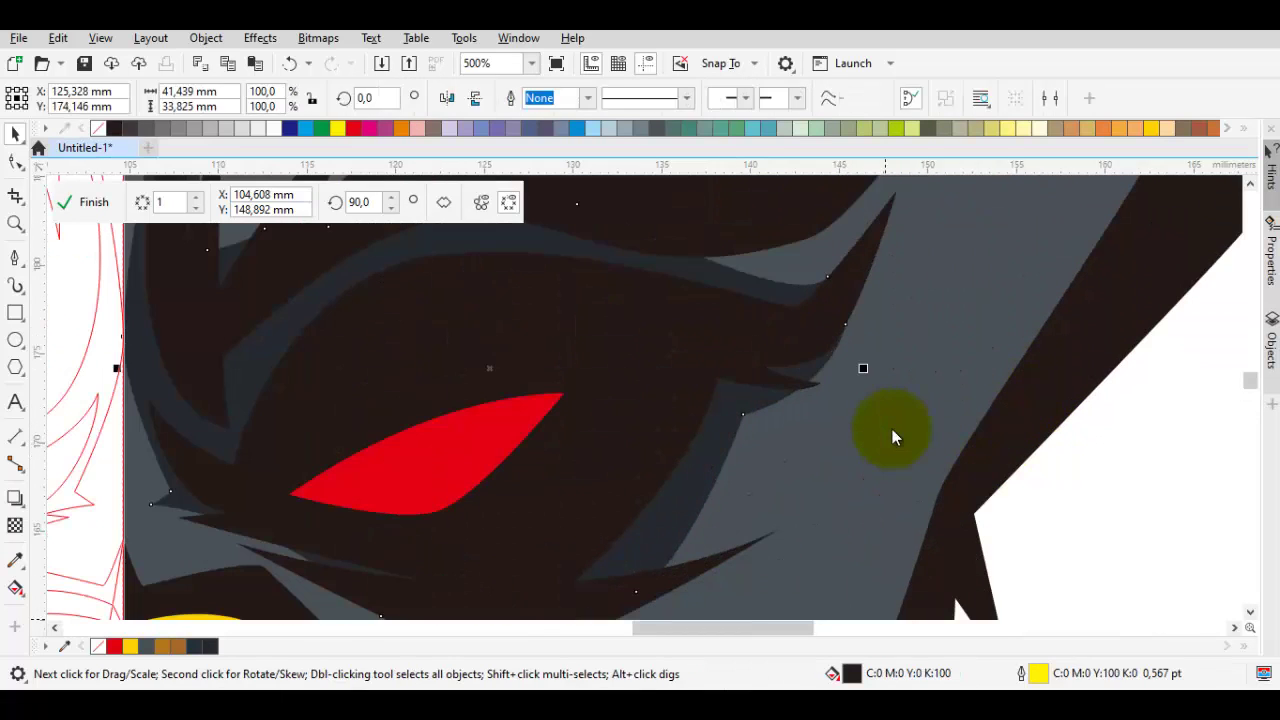
key(shift+F11)
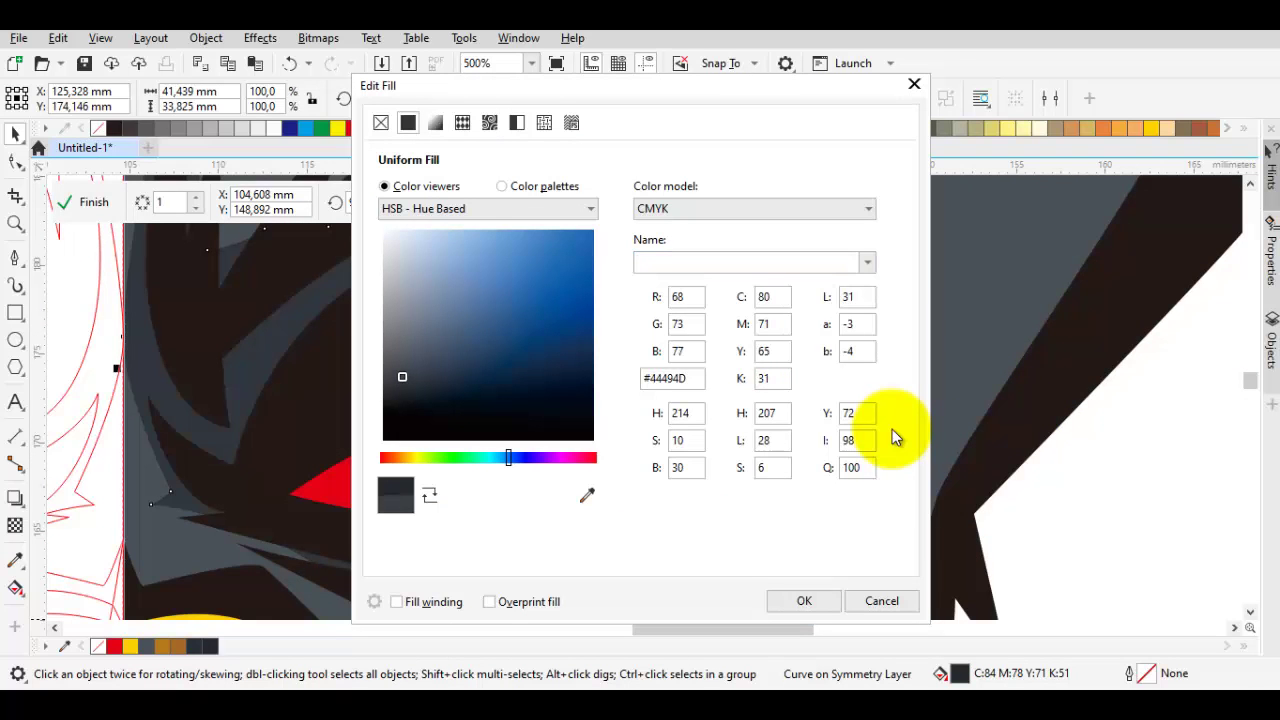
key(Return)
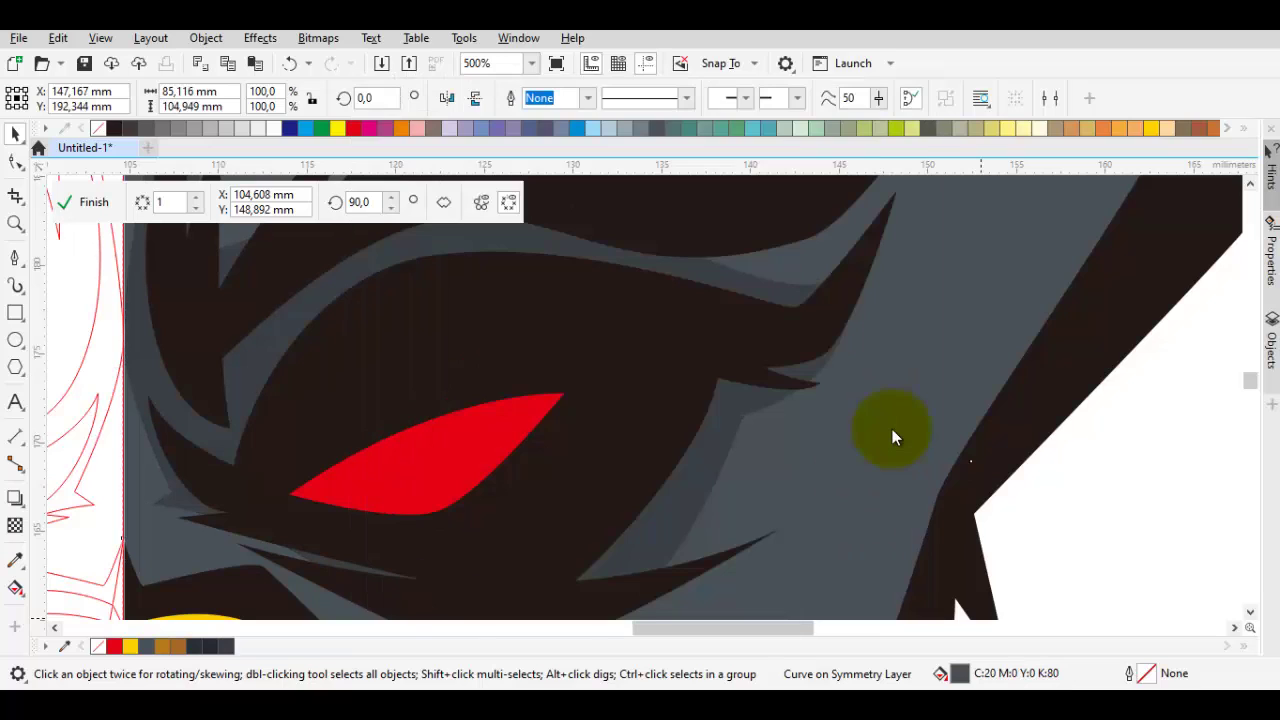
Step: Lighten the grey face shape's uniform fill to about C72 M60 Y54 K6
key(shift+F11)
key(alt+v)
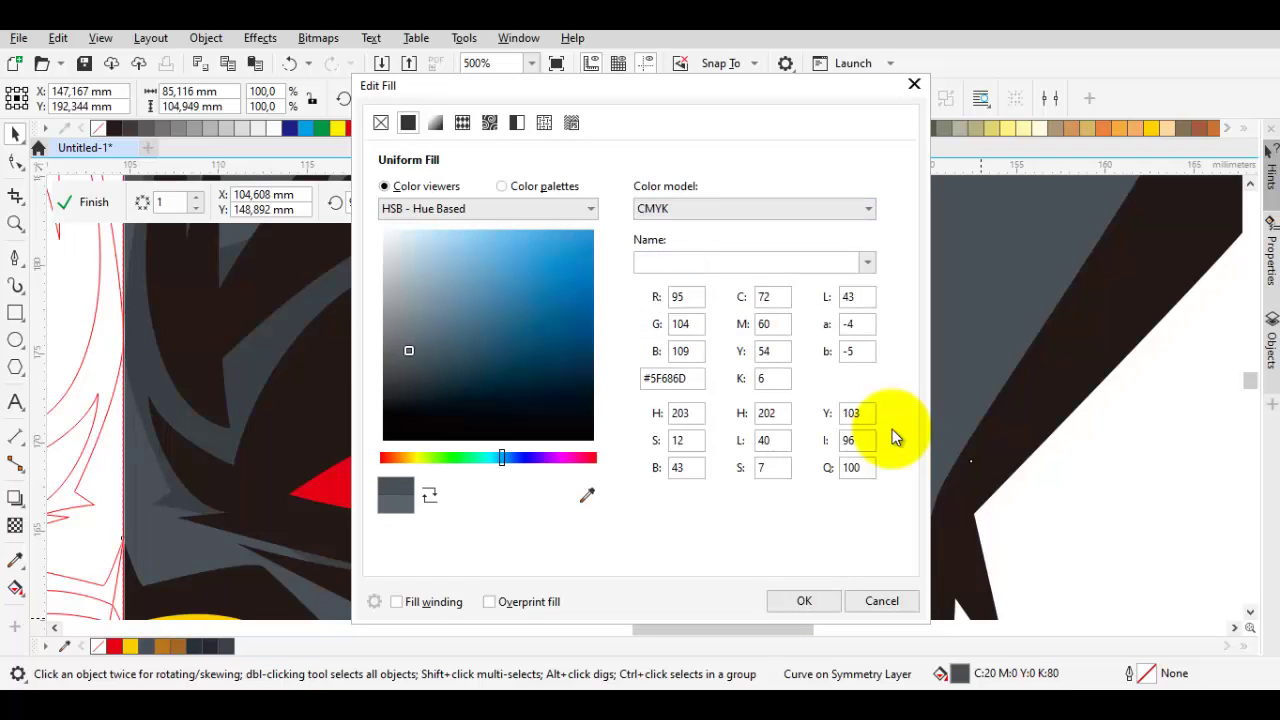
key(Return)
Step: Draw a closed shading shape with a jagged notch over the inner ear, about 33 by 26 mm, using the Pen tool
scroll(895, 437, down, 5)
scroll(895, 437, up, 3)
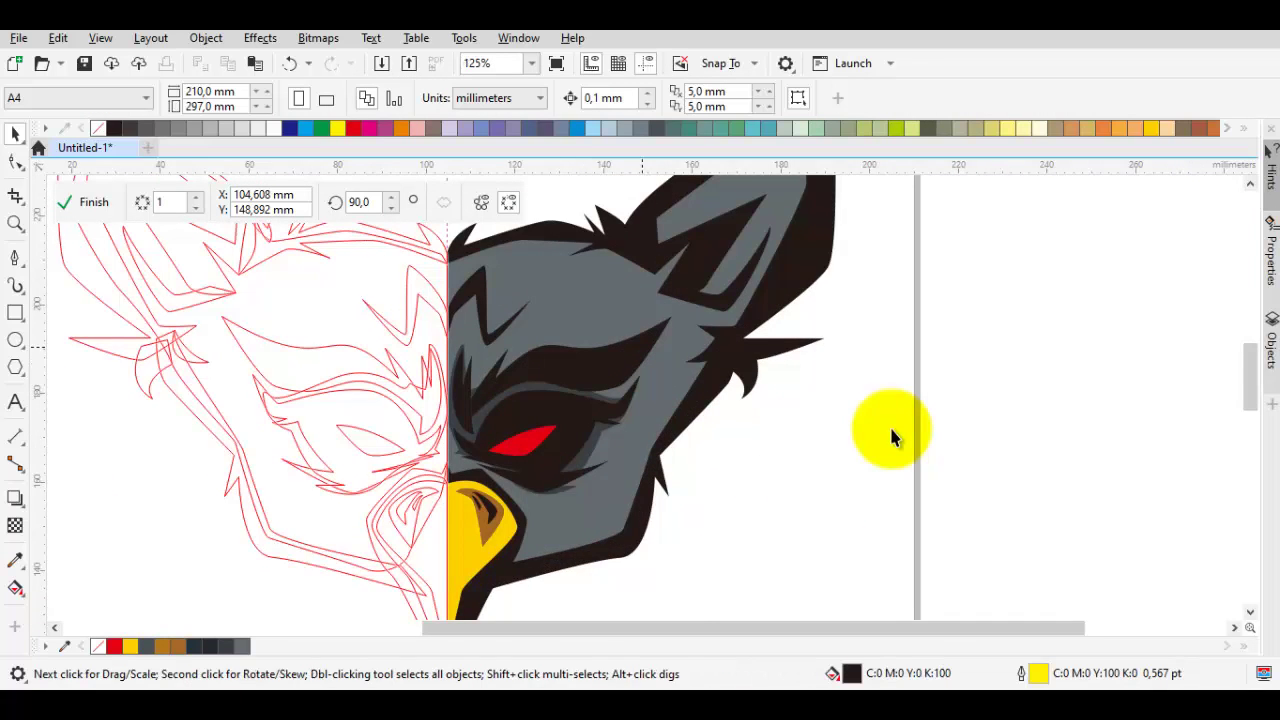
click(675, 285)
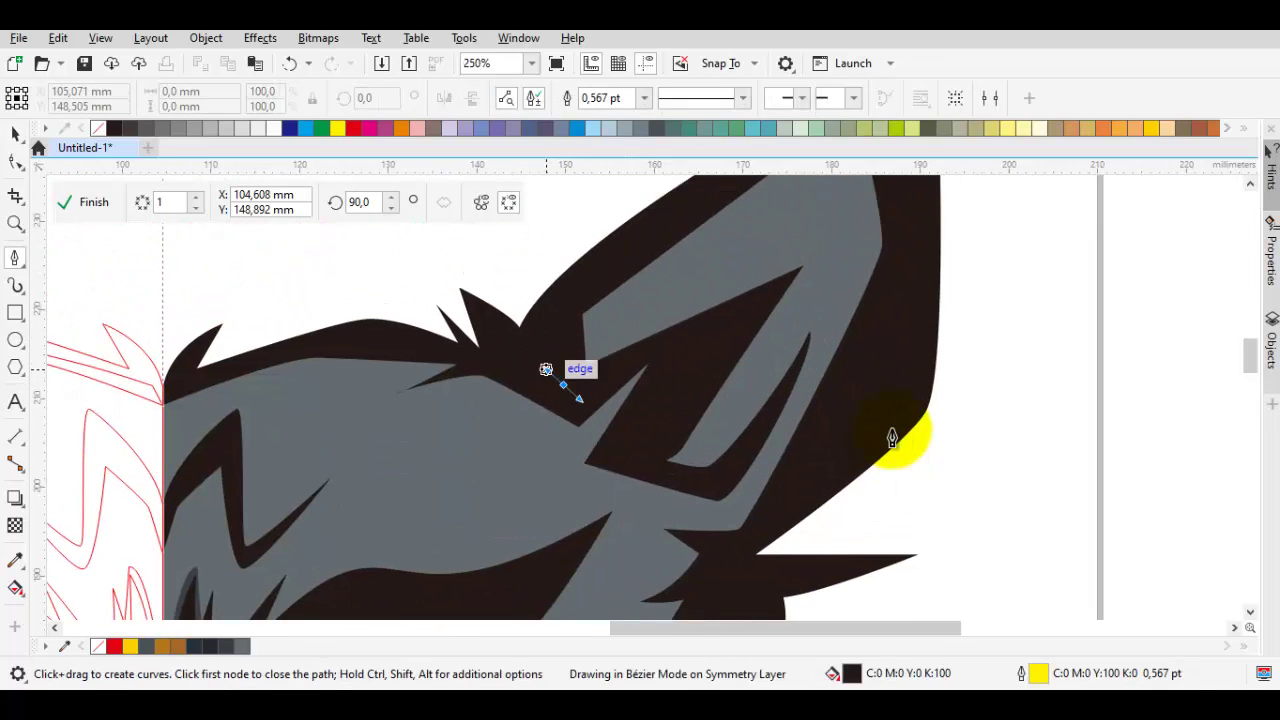
drag(563, 383, 580, 399)
scroll(892, 437, up, 2)
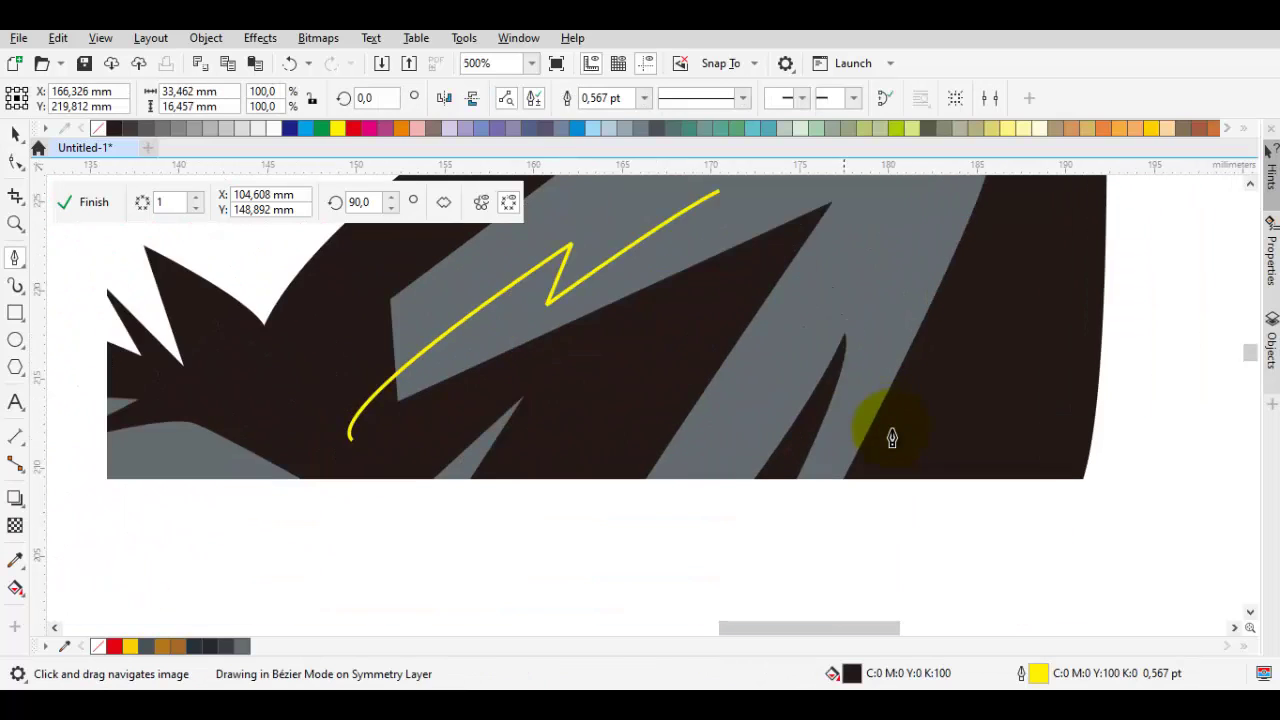
scroll(892, 437, down, 3)
scroll(892, 437, left, 1)
drag(830, 365, 811, 419)
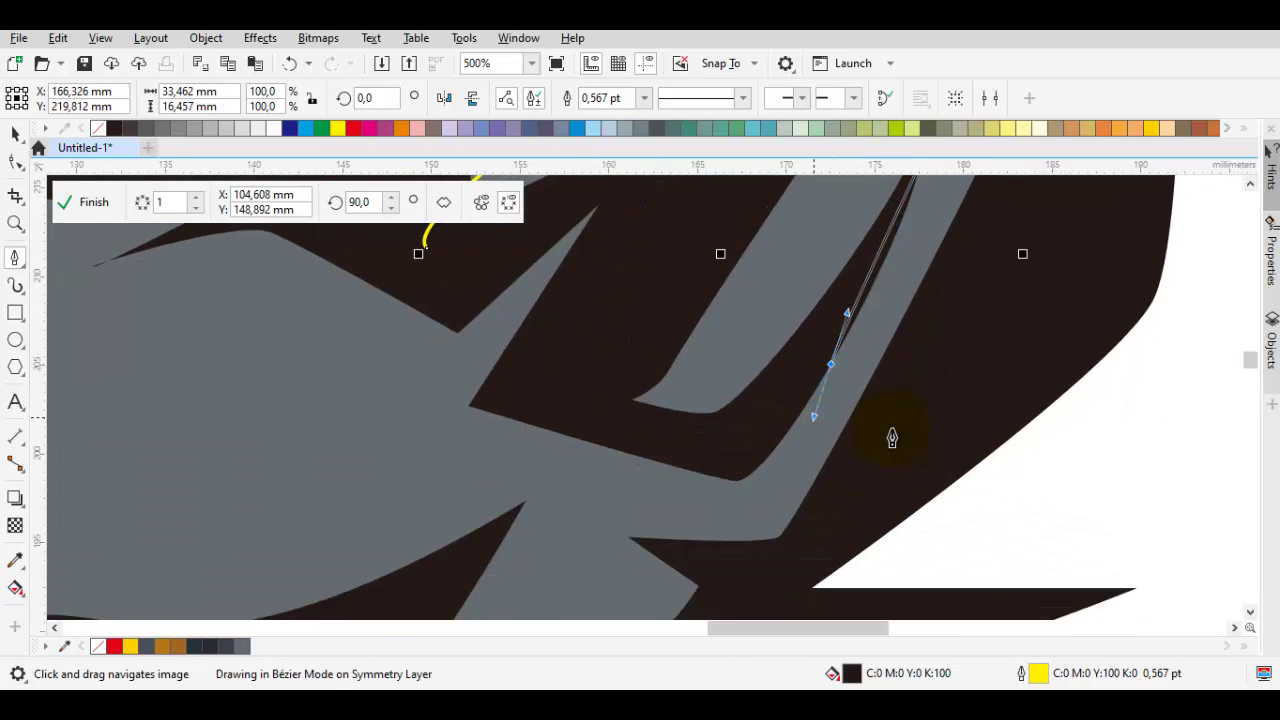
drag(627, 422, 600, 412)
scroll(892, 437, up, 1)
scroll(892, 437, left, 1)
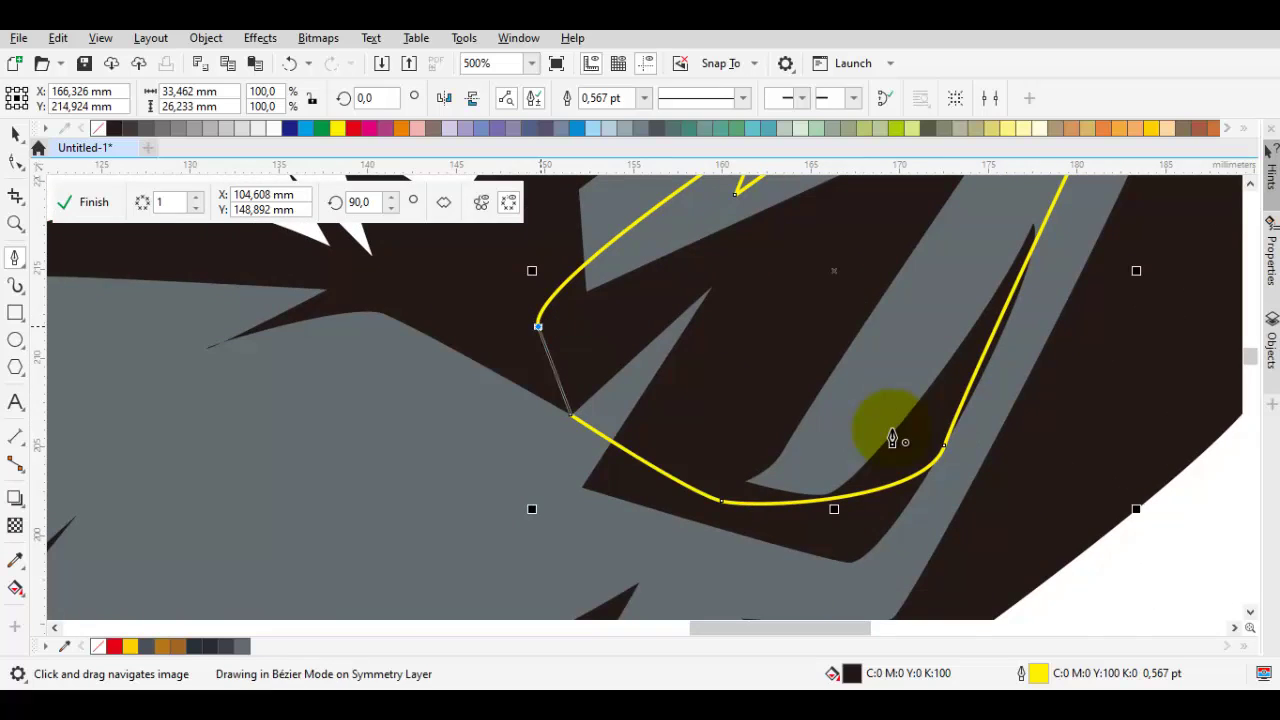
scroll(892, 437, down, 4)
scroll(892, 437, up, 2)
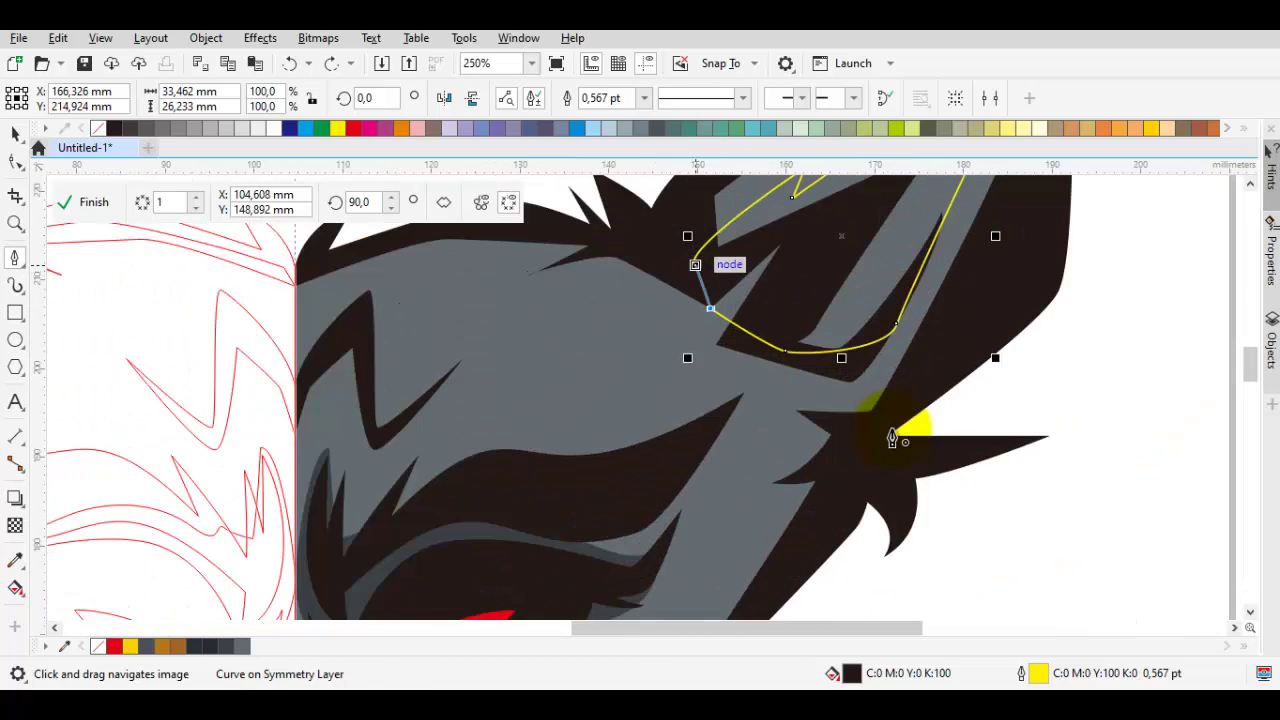
Step: Join the inner-ear shading shape with the eye shading so it takes the same grey fill behind the black markings
scroll(892, 437, down, 1)
scroll(892, 437, left, 1)
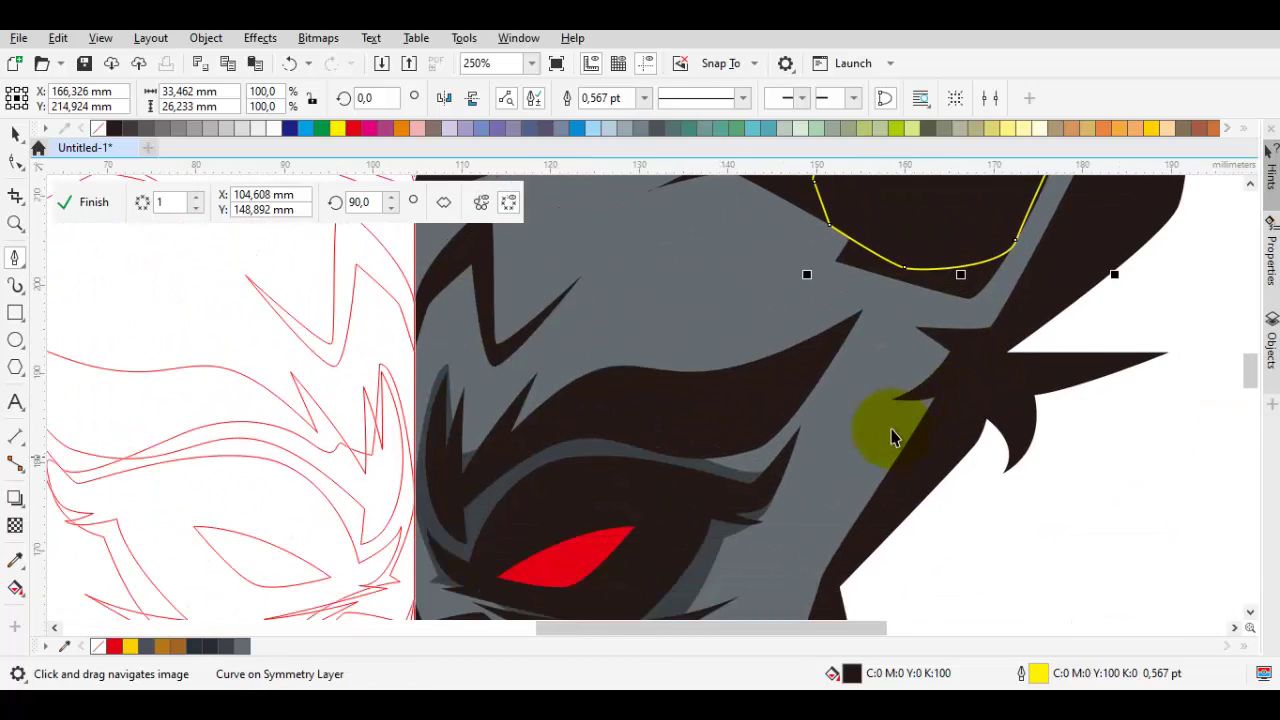
key(space)
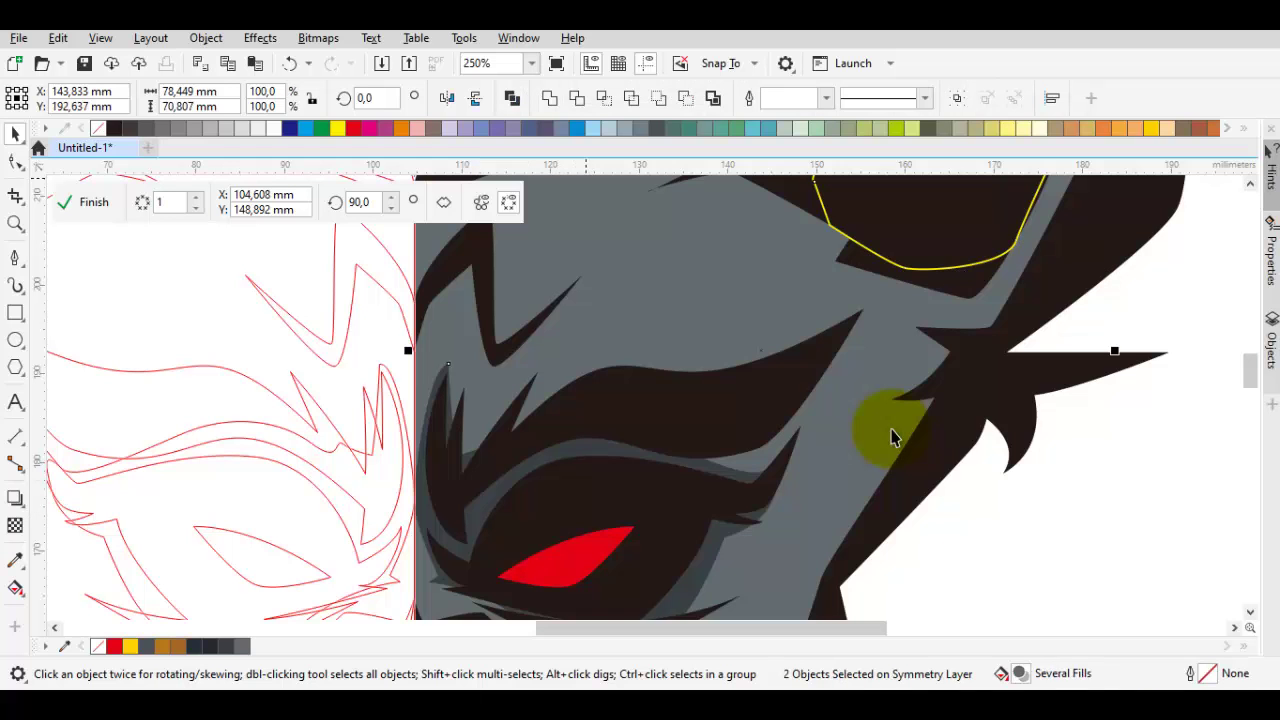
scroll(892, 437, down, 4)
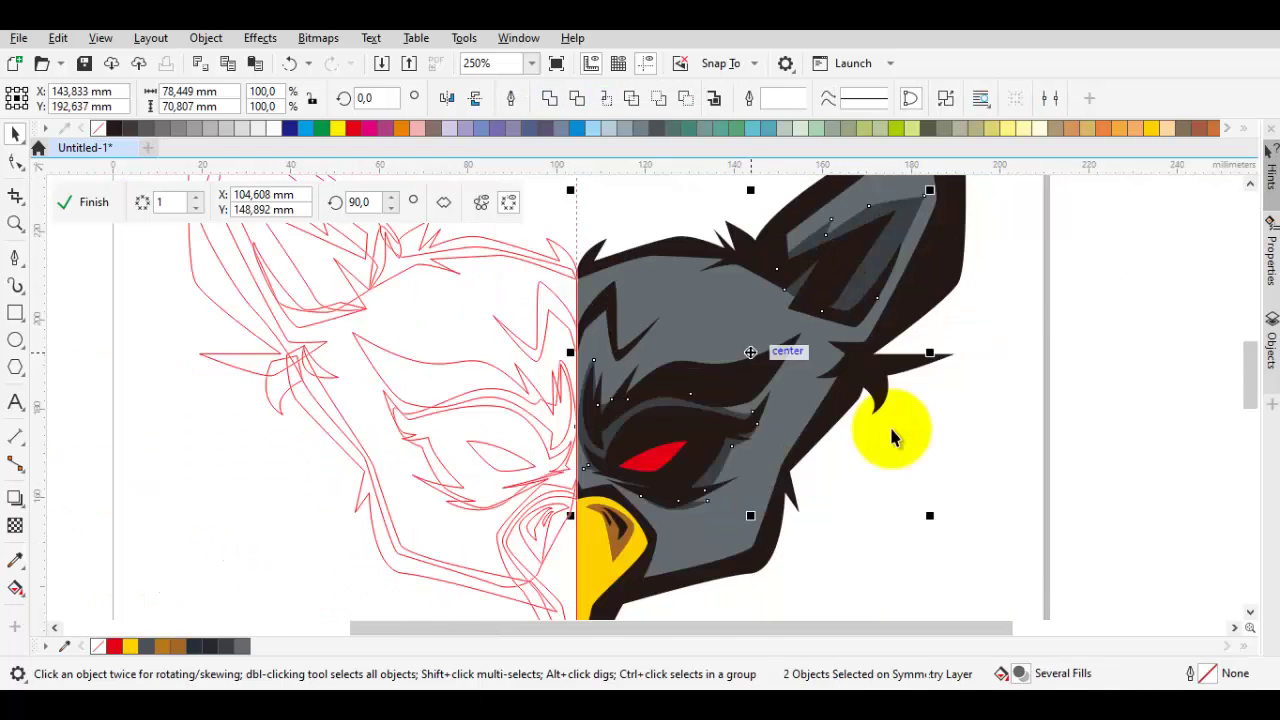
click(892, 437)
Step: Draw a closed notched shading shape along the beak's outer black edge, about 20 by 23 mm, and join it with the existing grey shading
scroll(892, 437, up, 5)
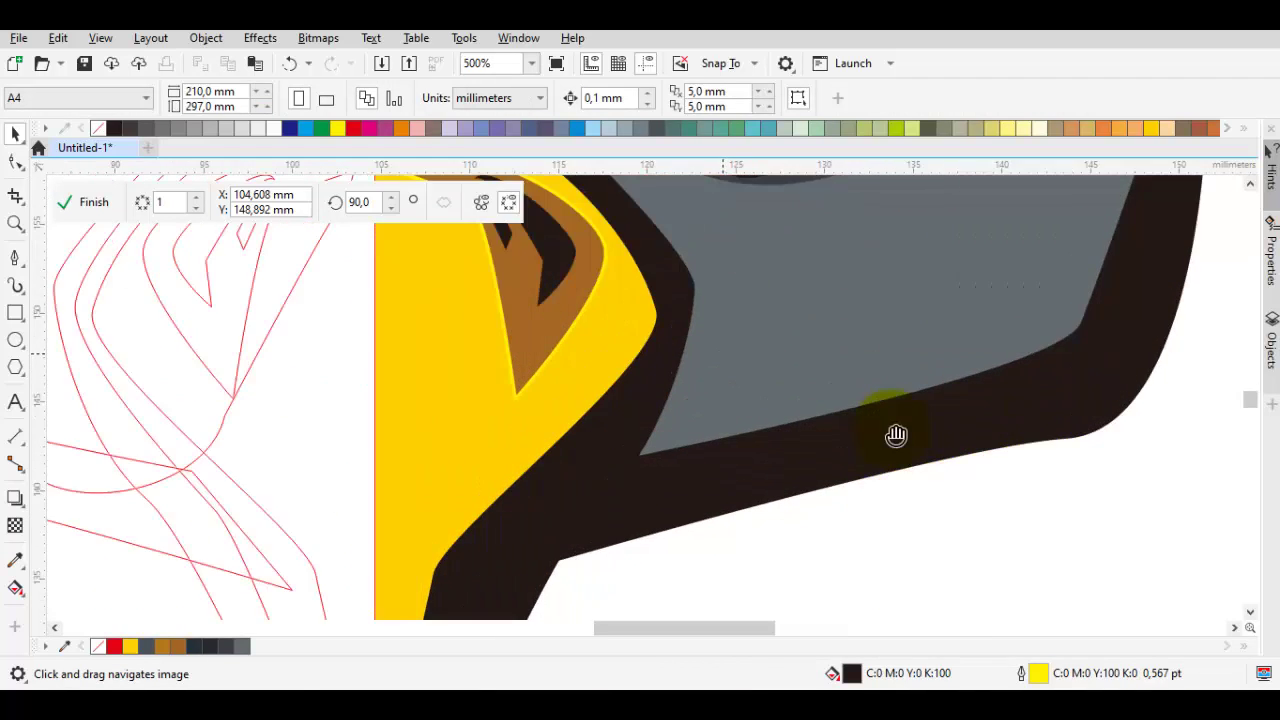
scroll(892, 437, down, 1)
key(space)
scroll(892, 437, up, 4)
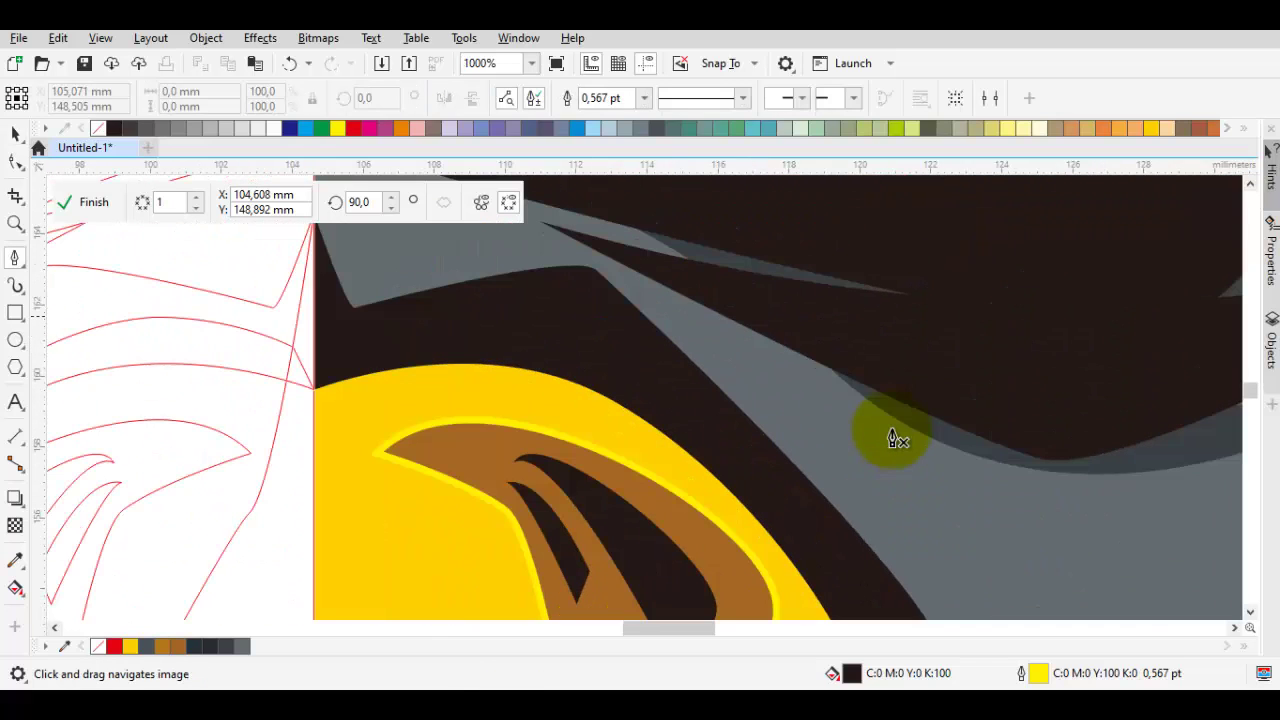
scroll(892, 437, down, 2)
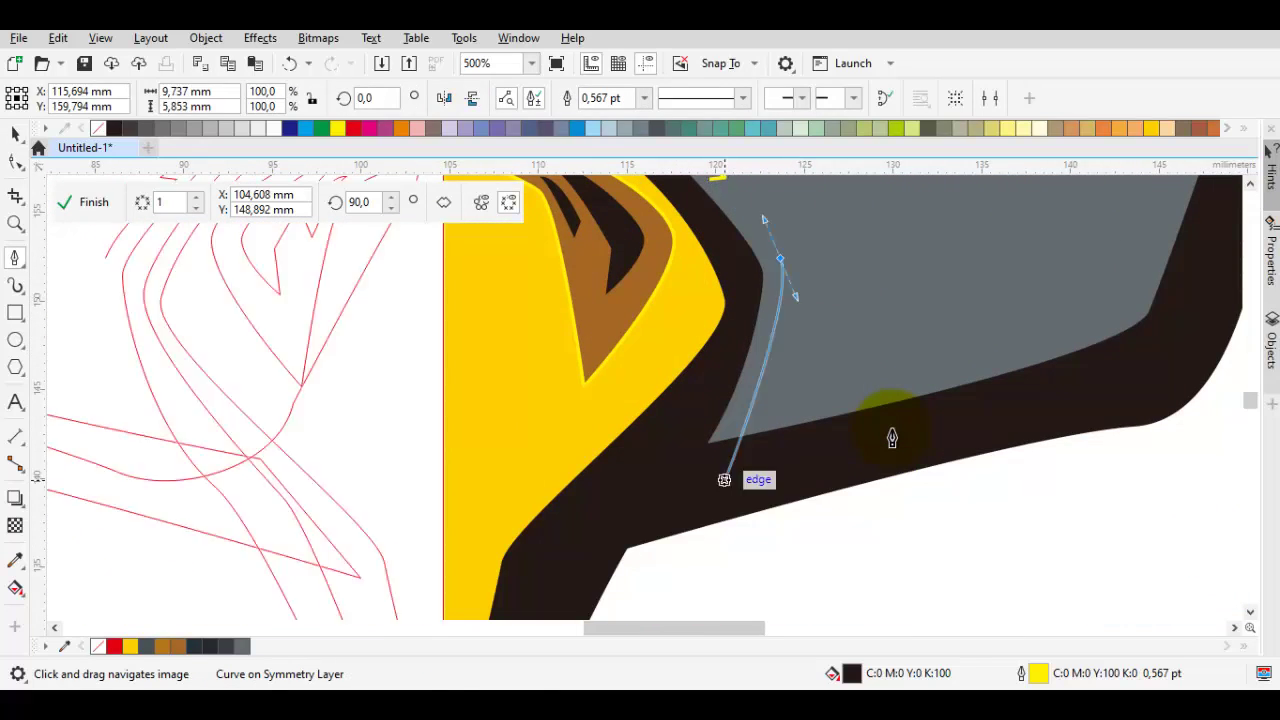
click(760, 408)
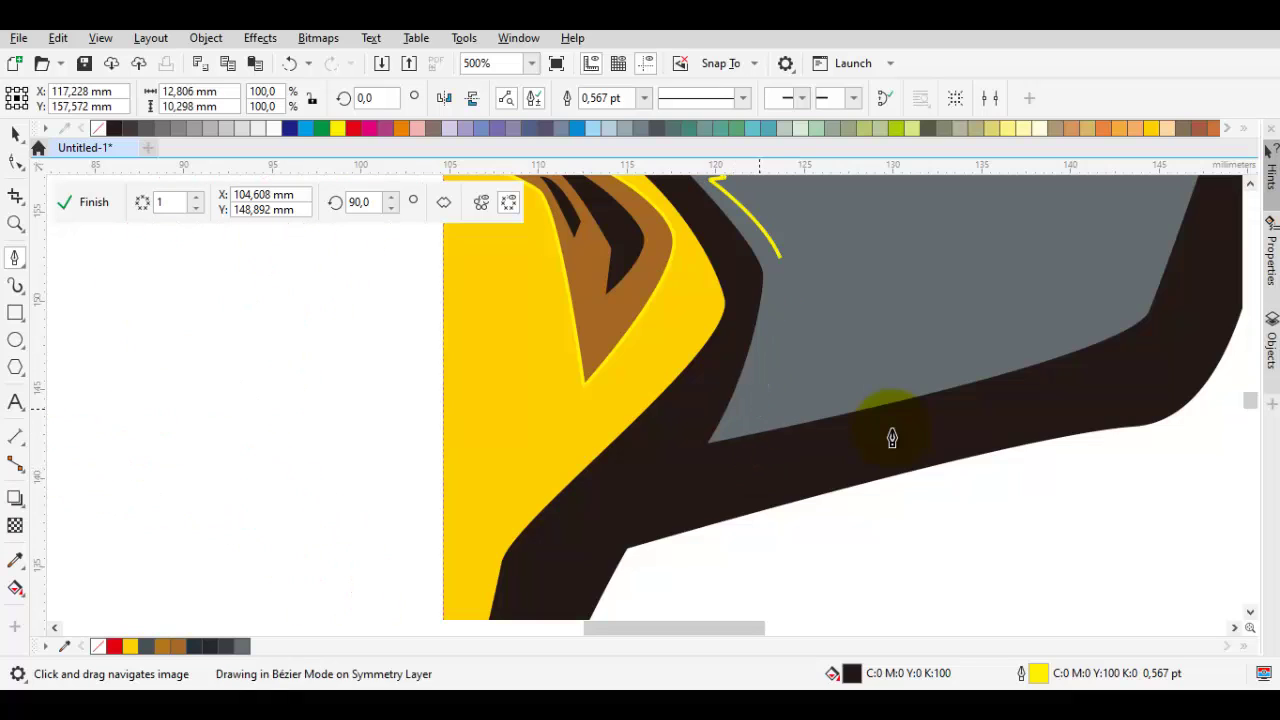
drag(888, 403, 957, 386)
drag(892, 437, 892, 437)
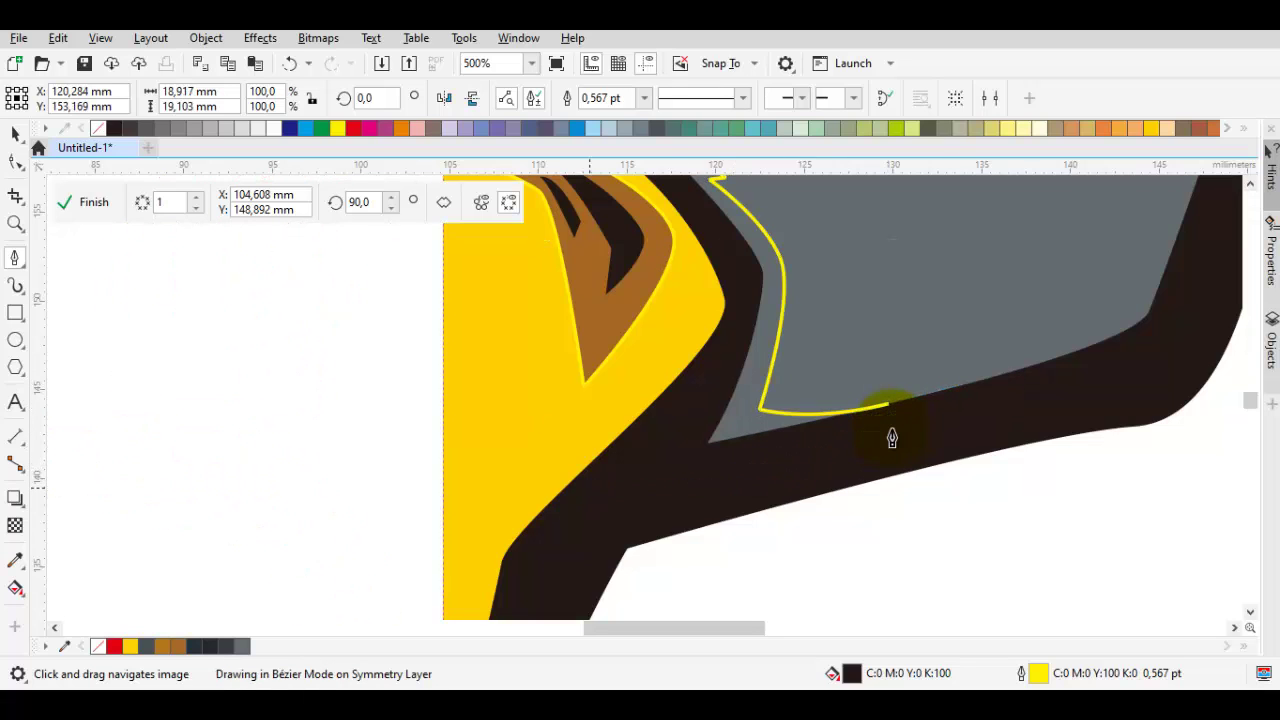
scroll(892, 437, up, 3)
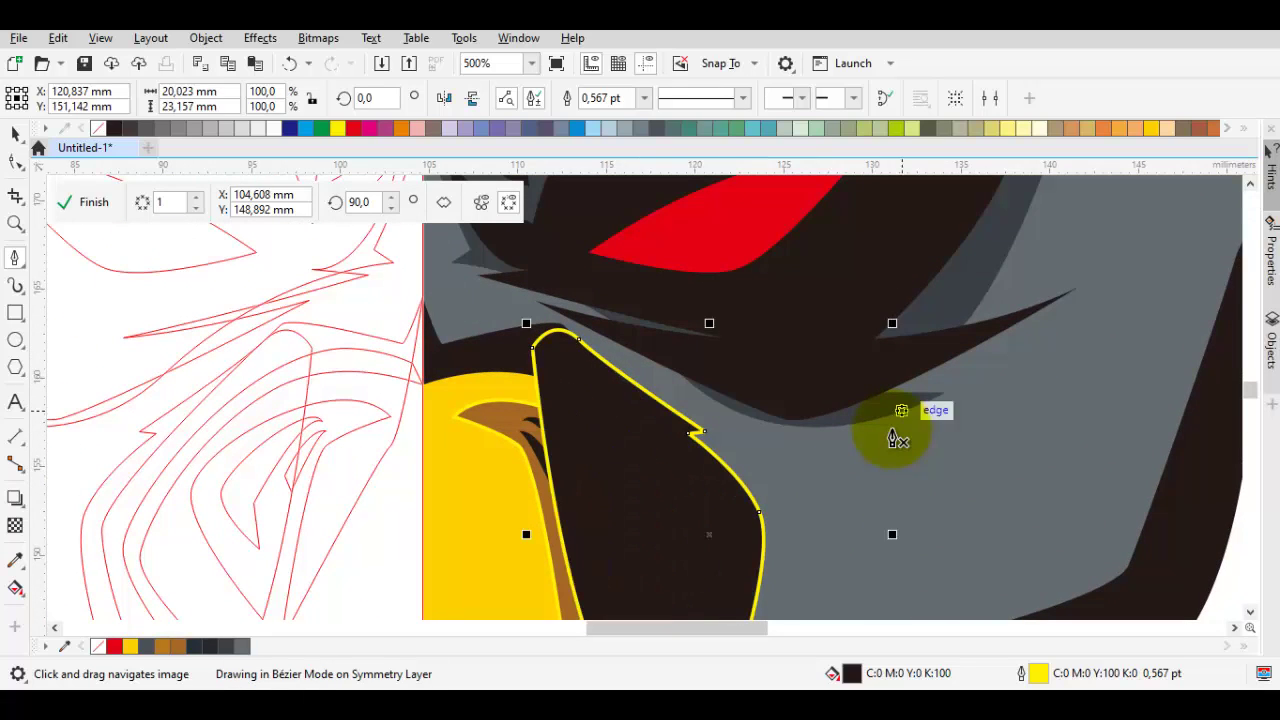
key(space)
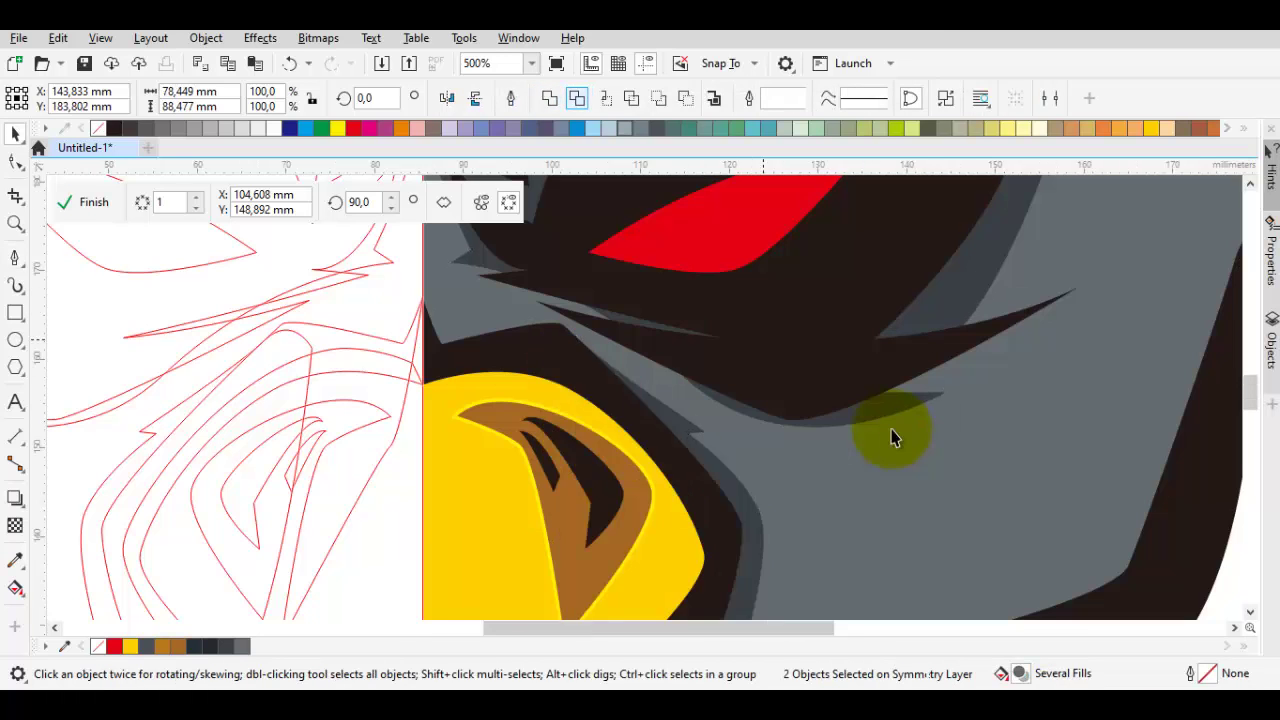
Step: Start a Pen outline at the symmetry axis and run it with jagged notches along the forehead's upper grey edge, about 34 mm wide
scroll(892, 437, down, 5)
click(892, 437)
scroll(892, 437, up, 3)
key(space)
scroll(892, 437, down, 1)
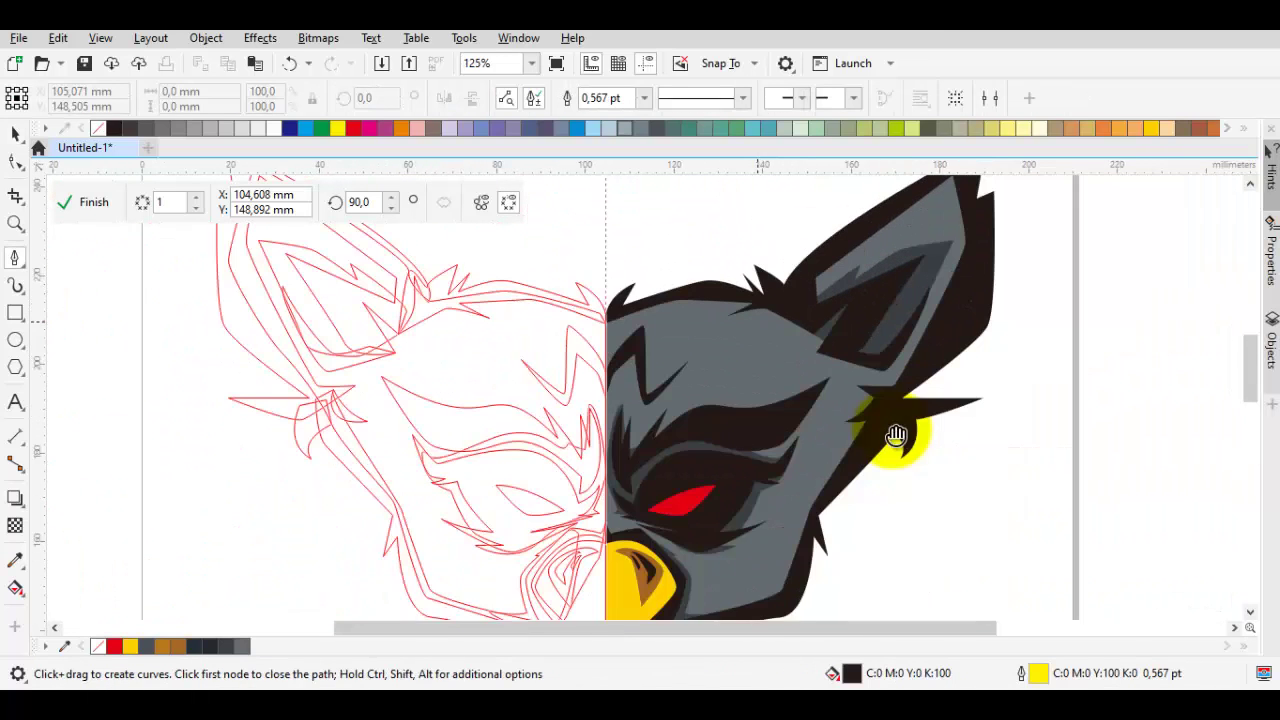
scroll(892, 437, up, 2)
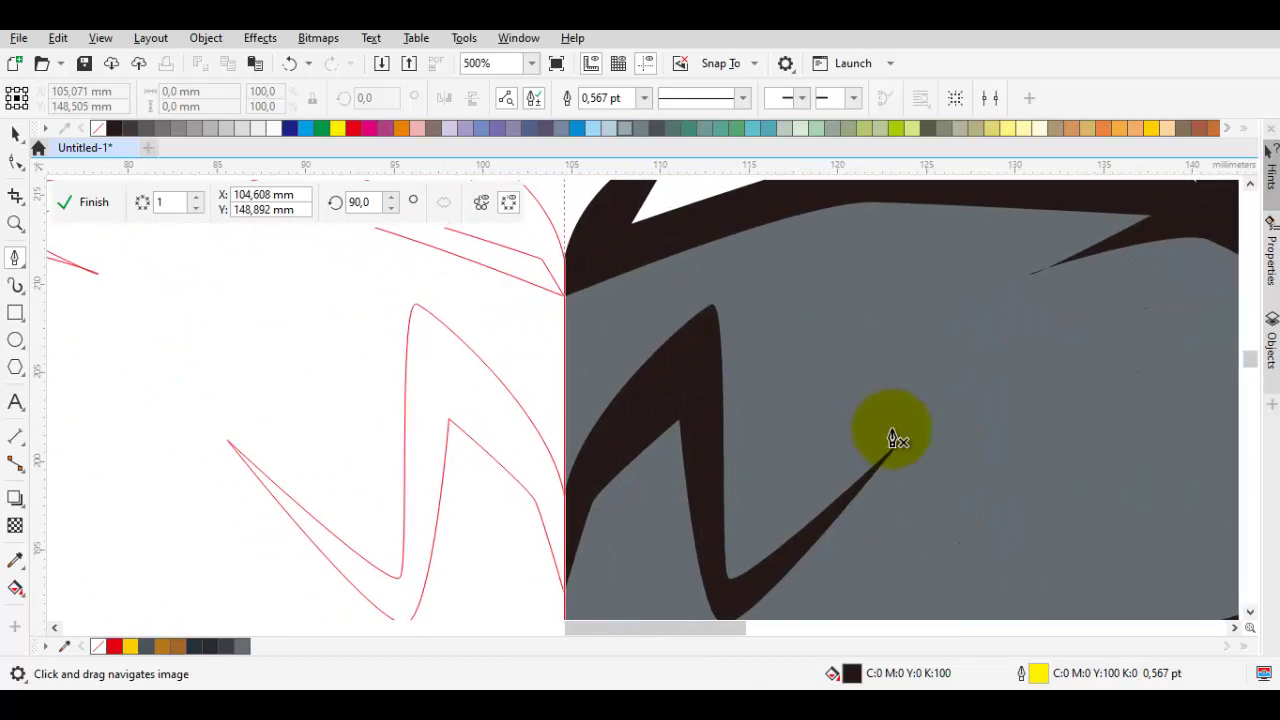
scroll(892, 437, up, 1)
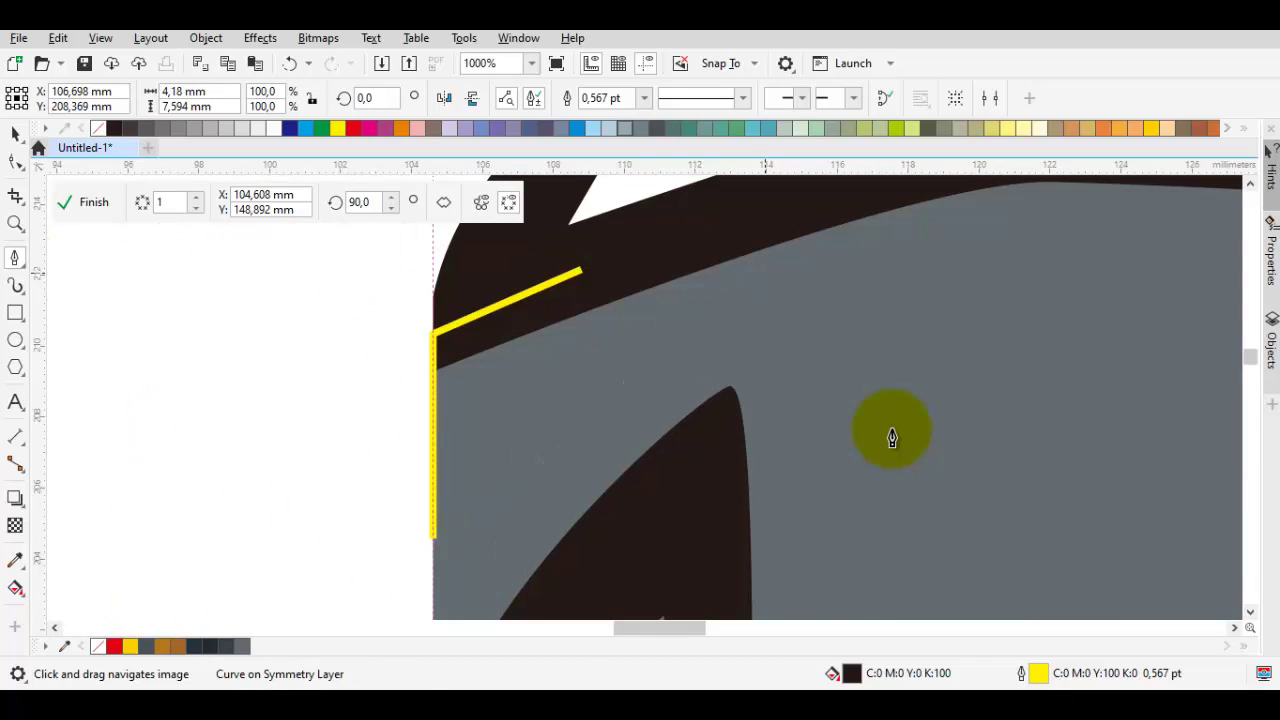
click(720, 286)
click(1045, 228)
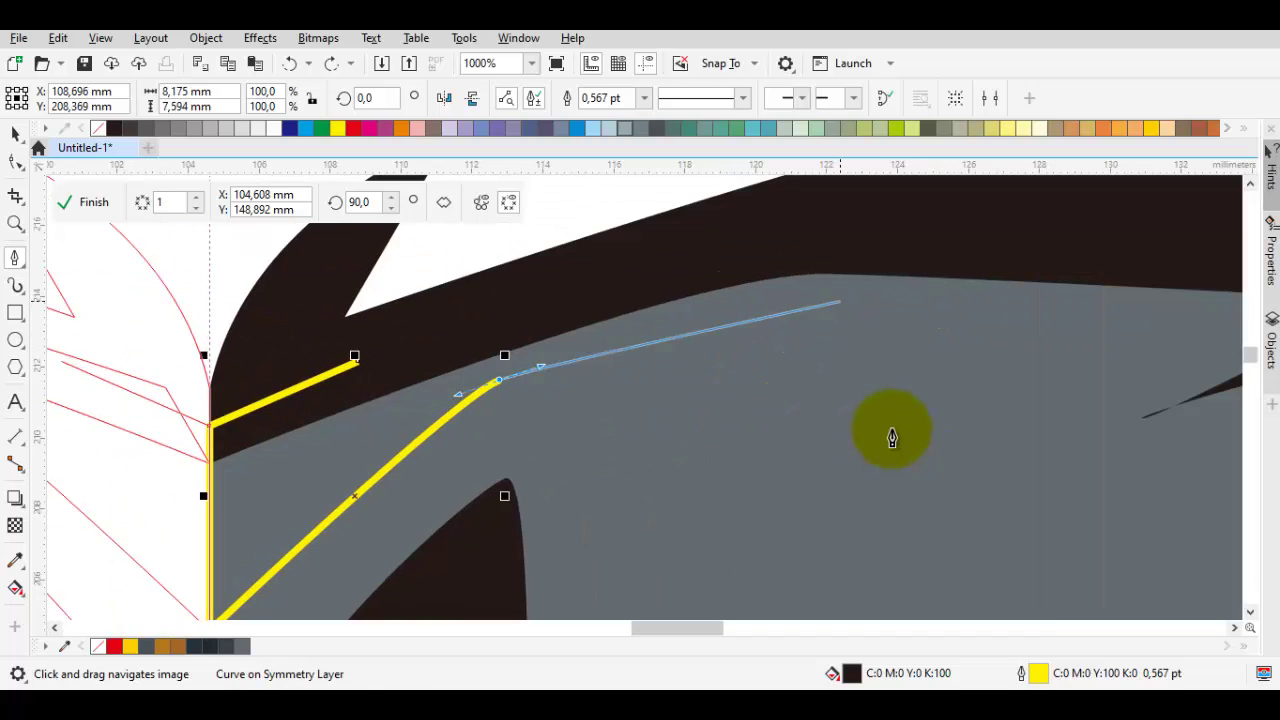
scroll(892, 437, right, 5)
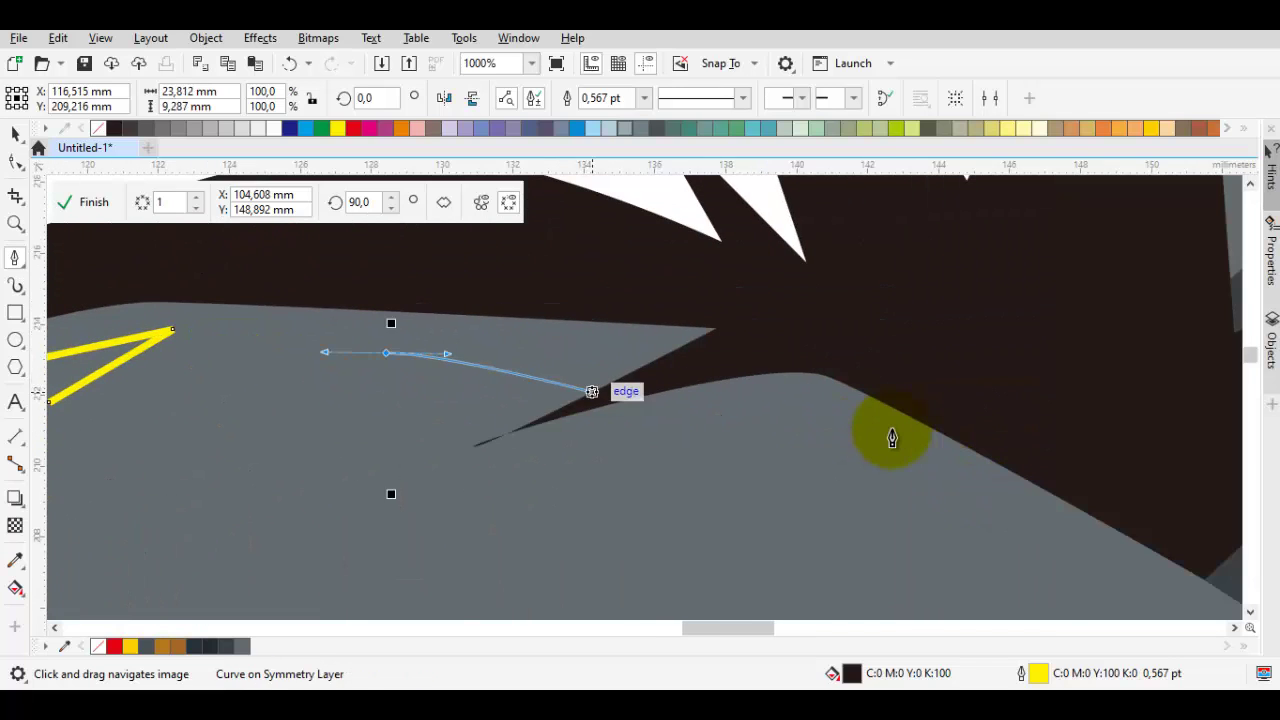
scroll(892, 437, down, 4)
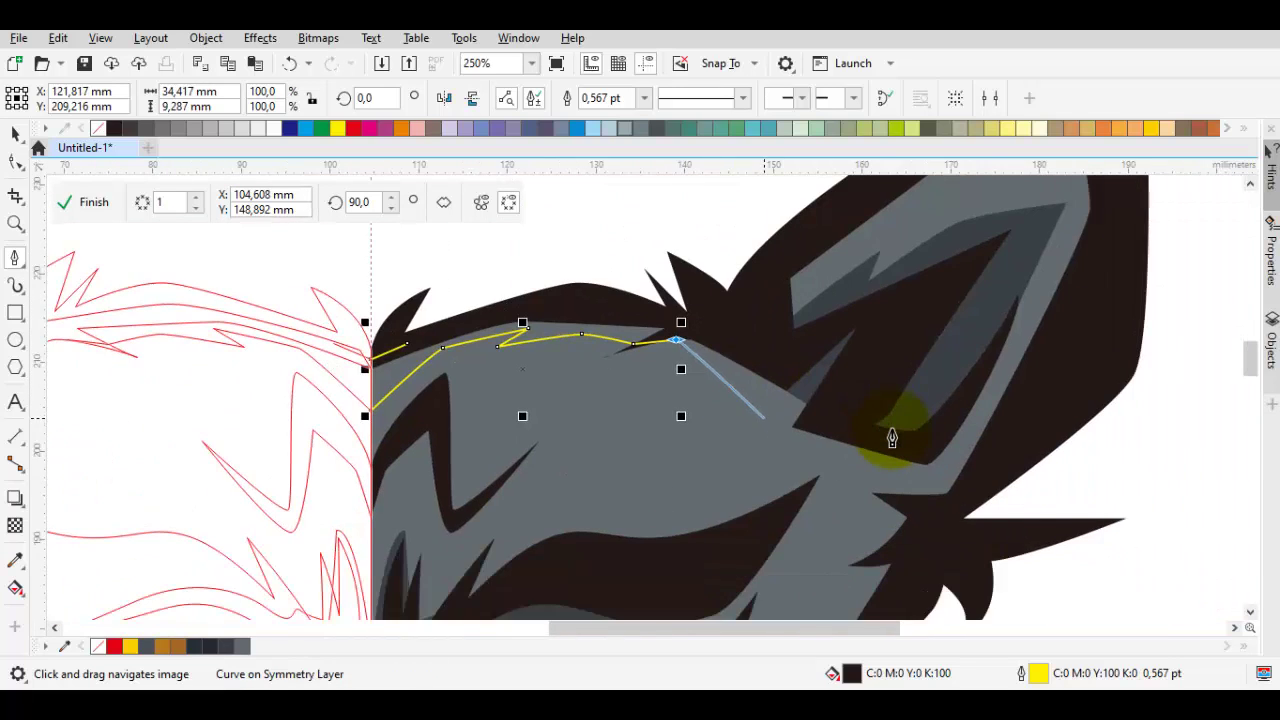
Step: Extend the Pen outline from the forehead around the ear with a jagged notch near its tip, about 82 by 34 mm overall
scroll(892, 437, up, 3)
scroll(896, 435, up, 5)
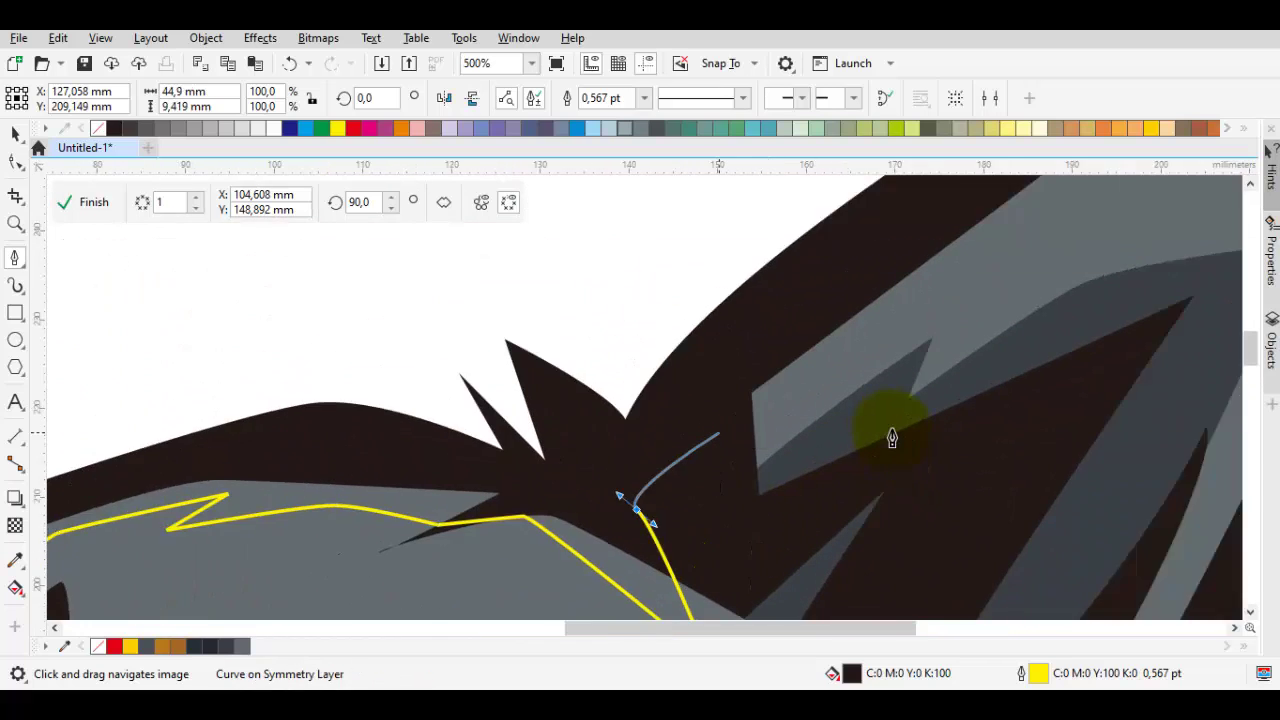
scroll(892, 437, down, 2)
scroll(892, 437, up, 2)
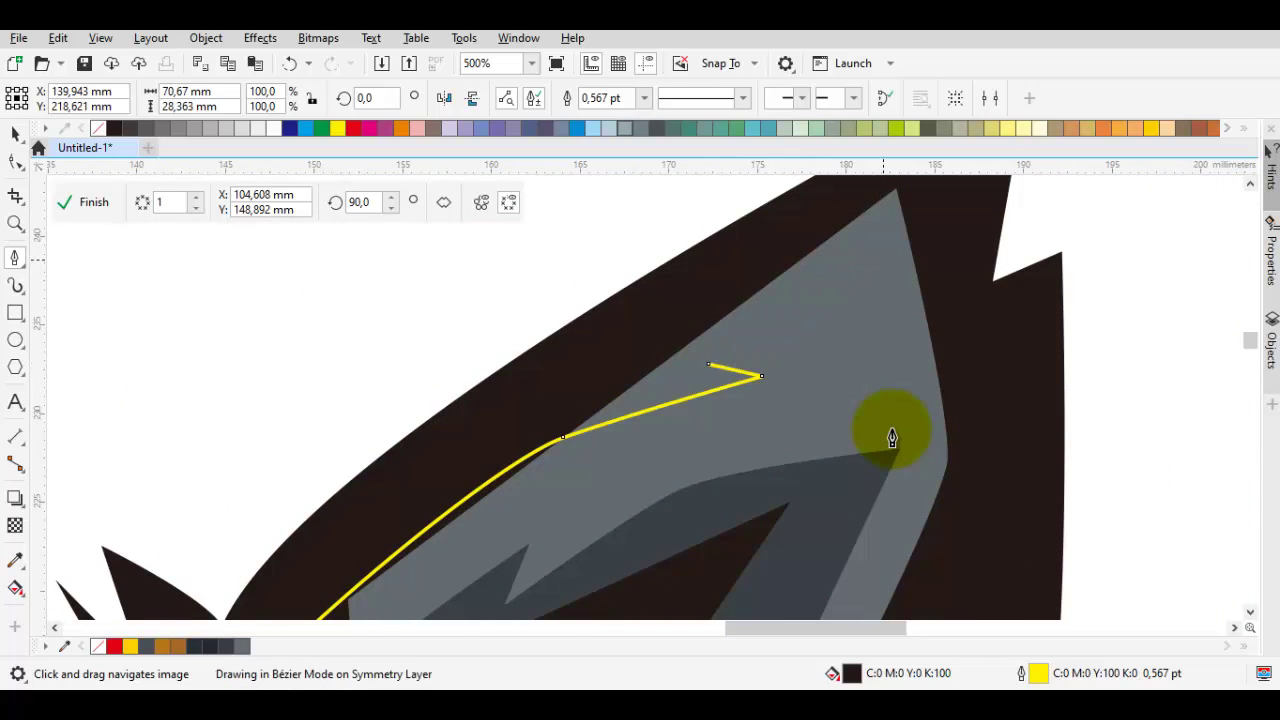
scroll(892, 437, down, 2)
scroll(892, 437, down, 1)
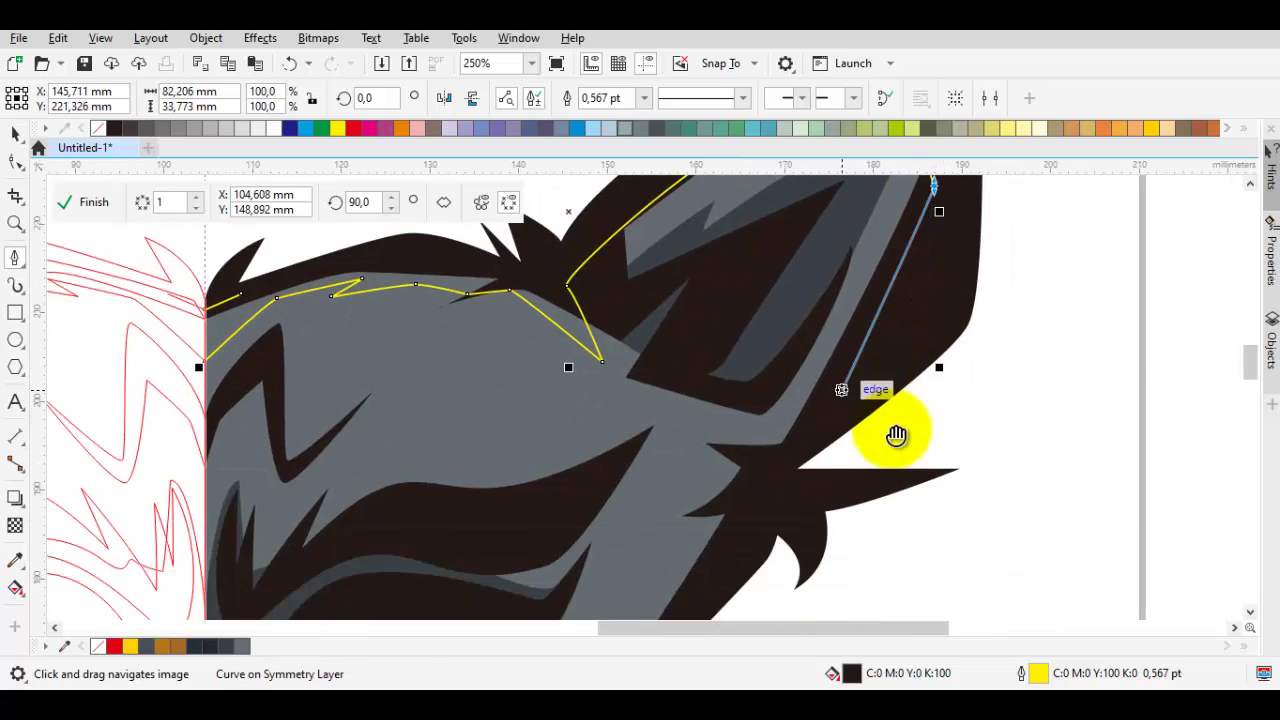
Step: Continue the outline down the cheek and jaw, and close it with a wide loop outside the head, about 269 by 225 mm overall
scroll(892, 437, up, 2)
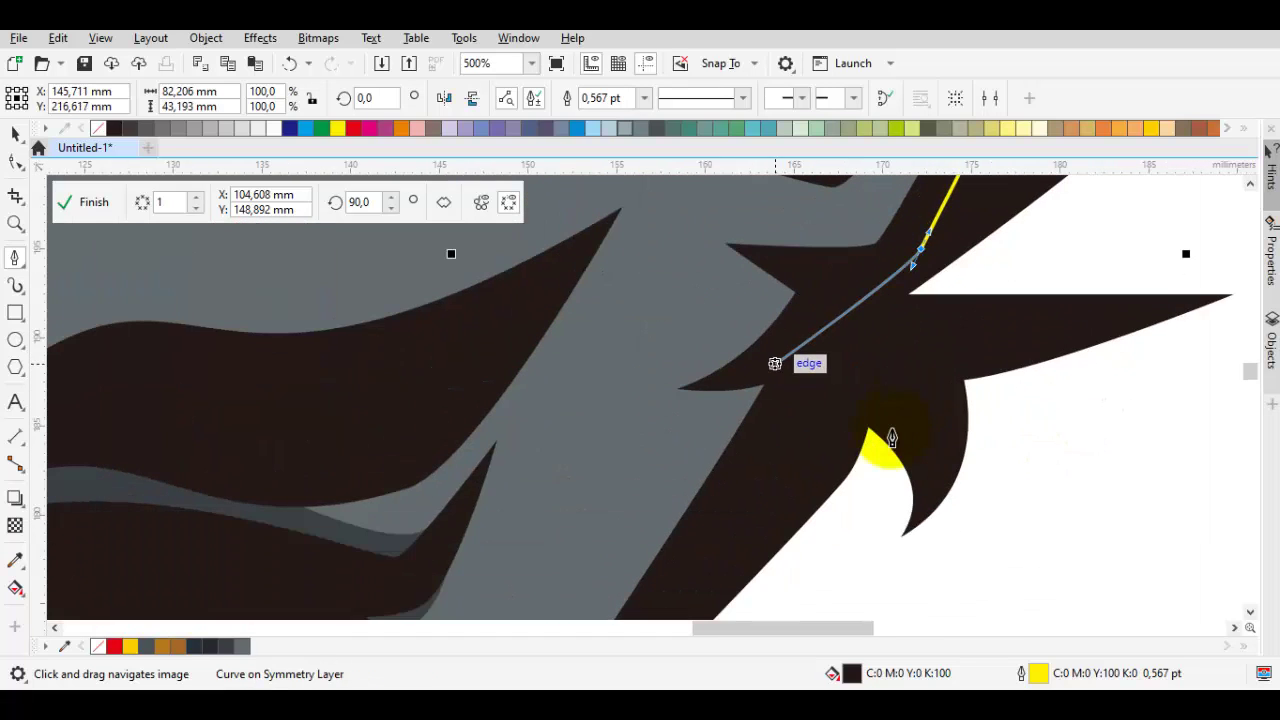
scroll(892, 437, down, 2)
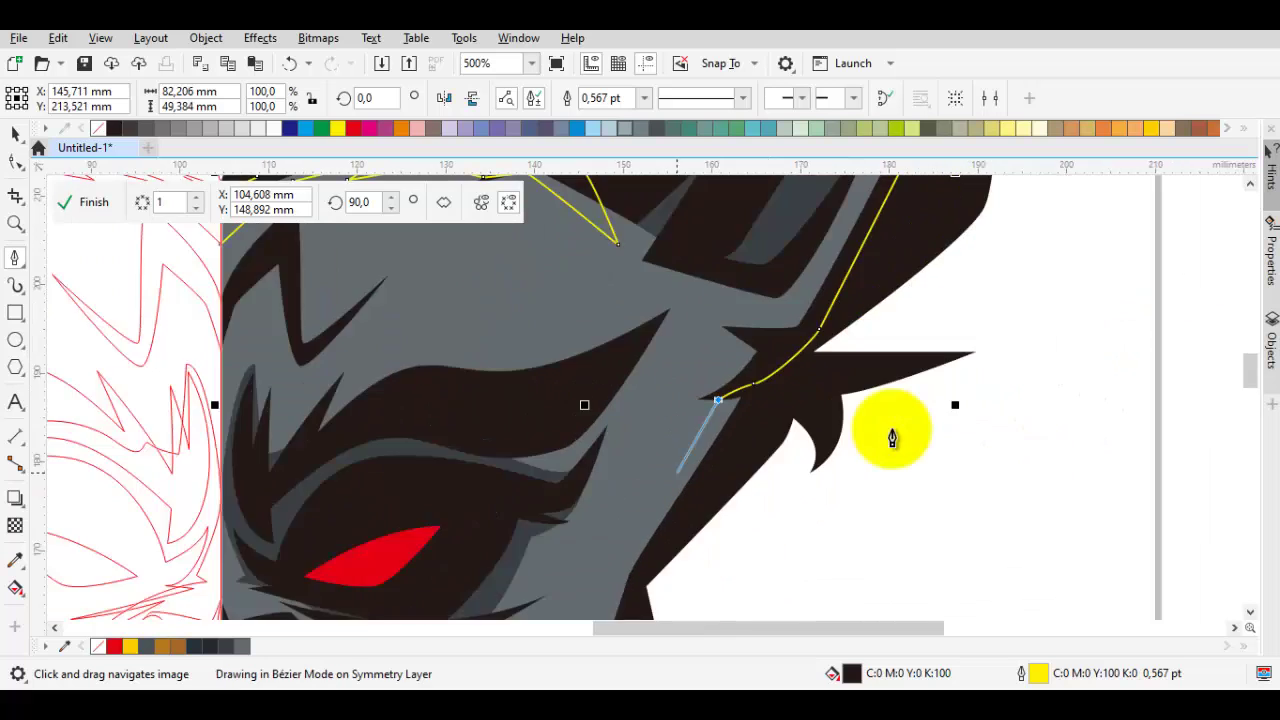
scroll(892, 437, up, 2)
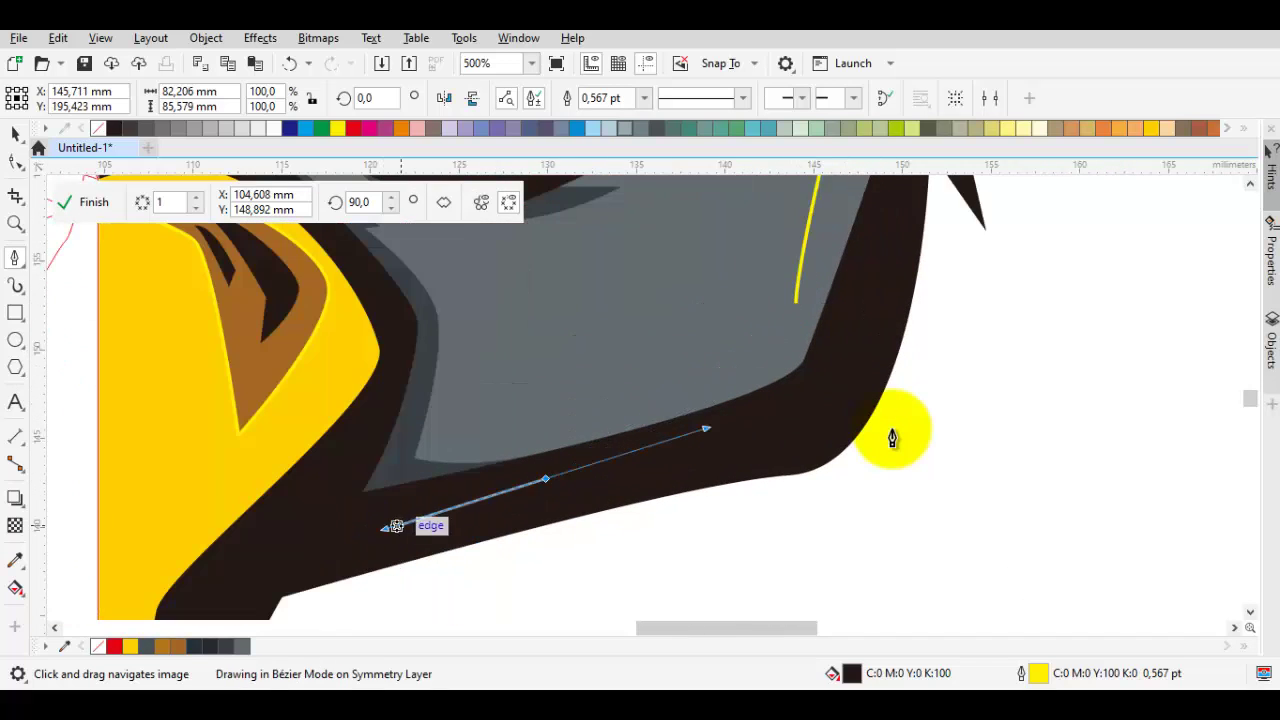
scroll(892, 437, down, 5)
scroll(892, 437, up, 4)
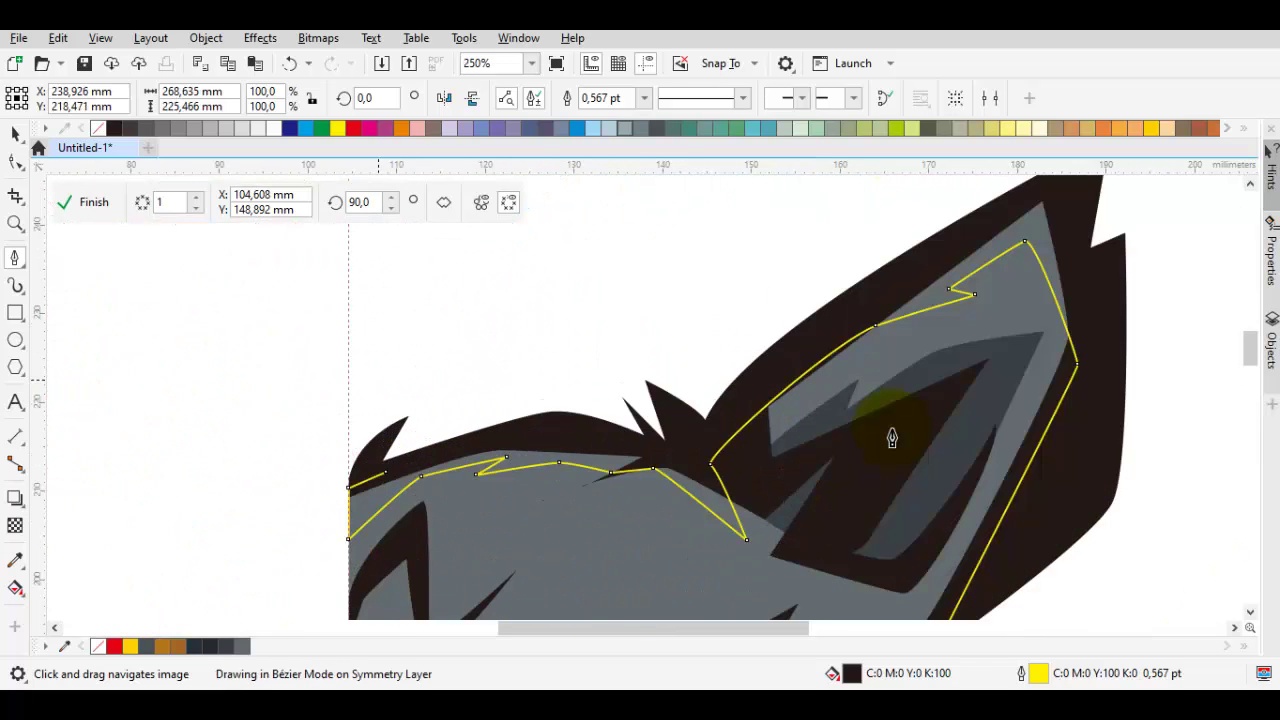
Step: Intersect the large closed outline with the grey face shape to make a separate highlight piece along the face's edge
key(space)
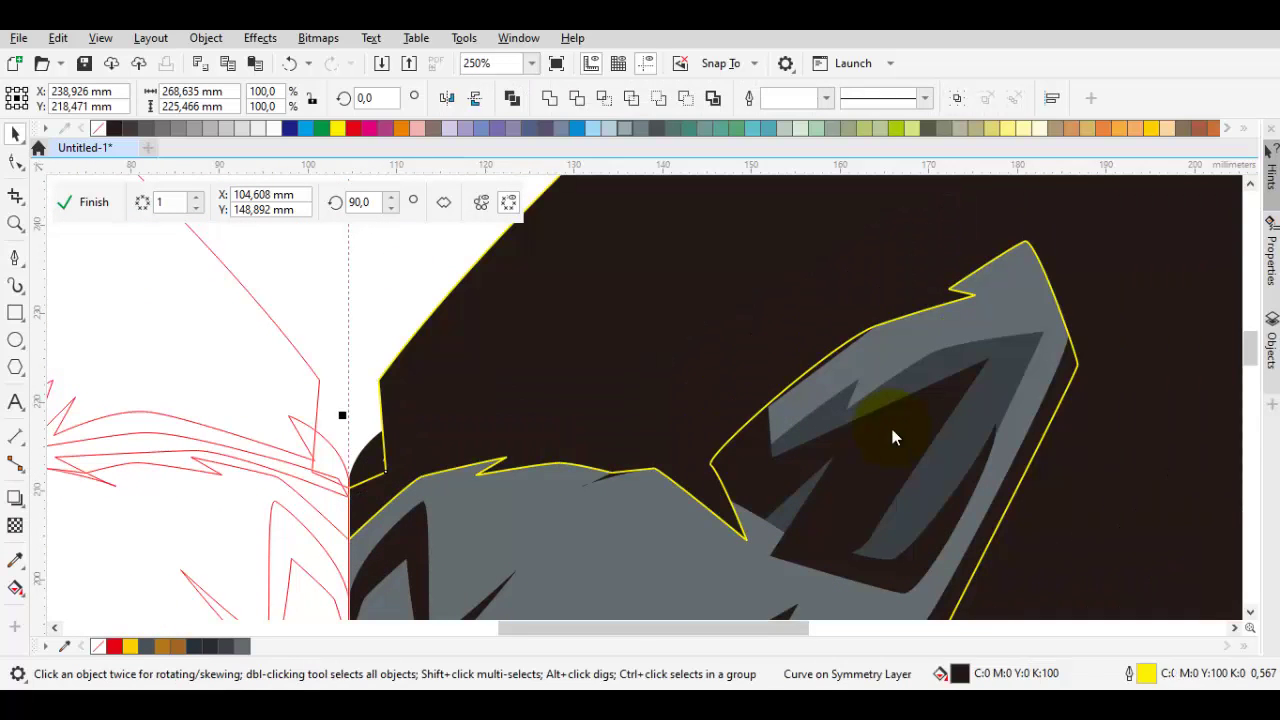
click(892, 432)
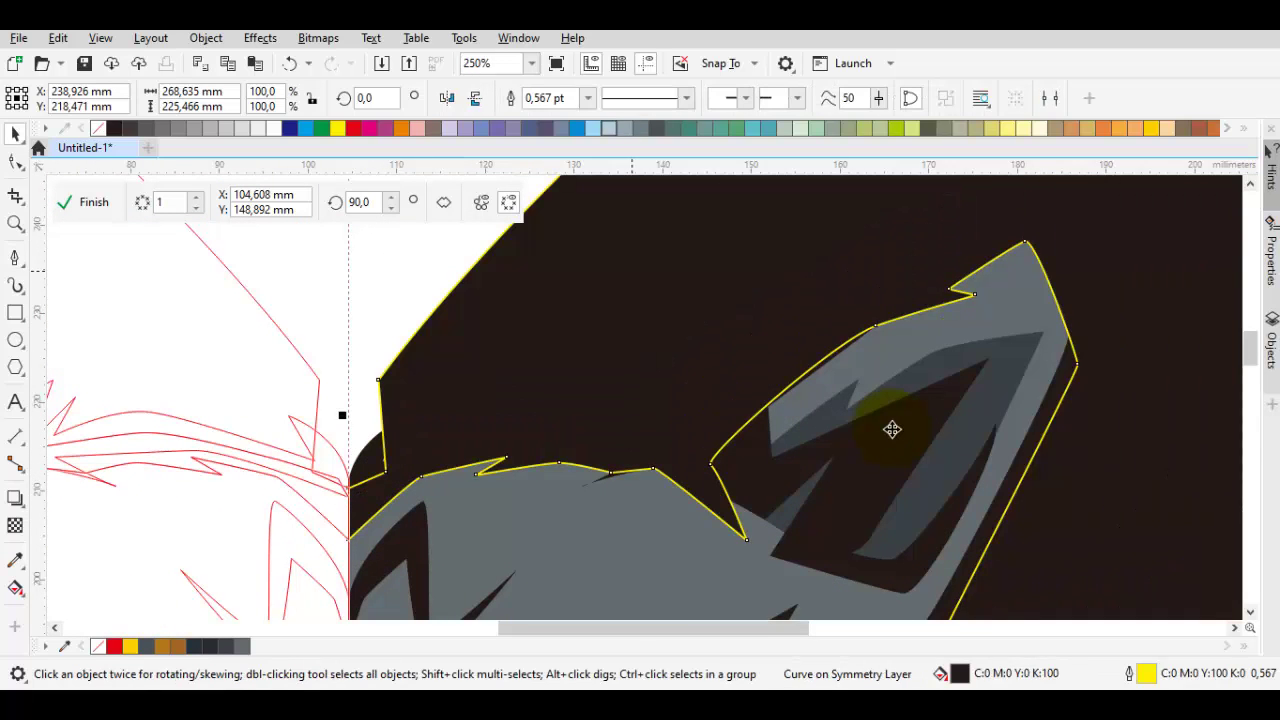
scroll(892, 432, up, 4)
key(F10)
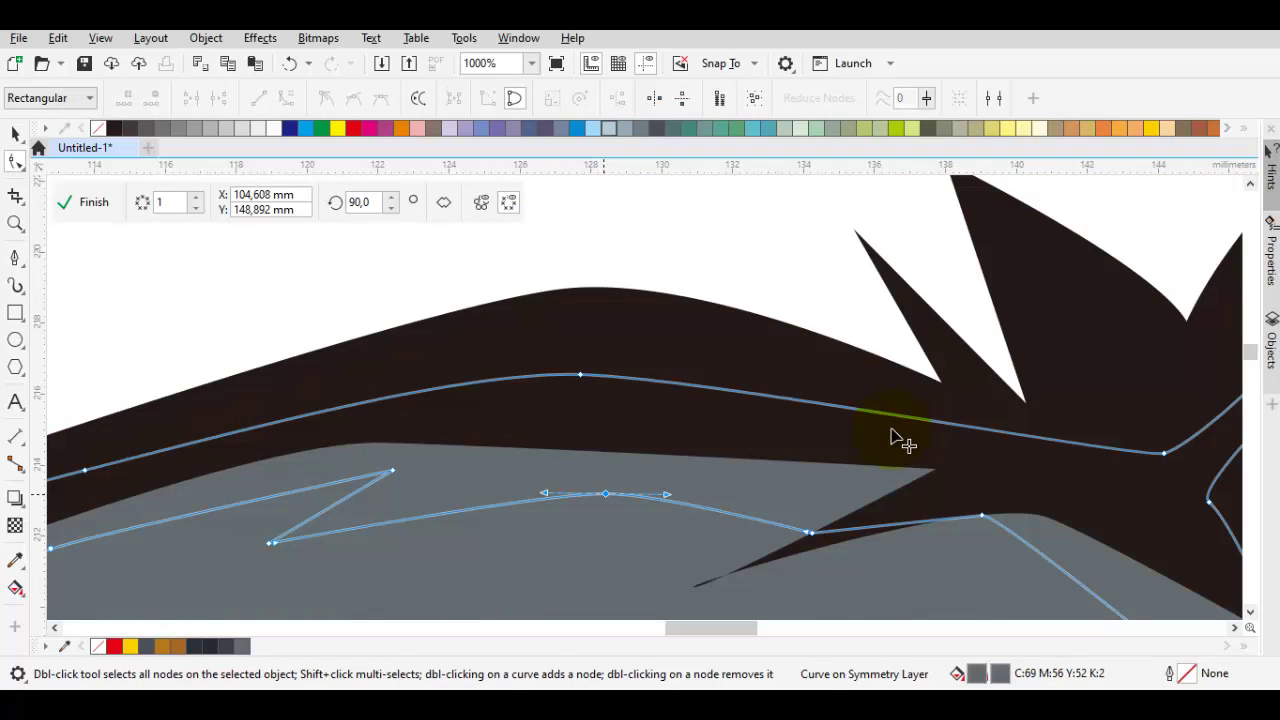
key(space)
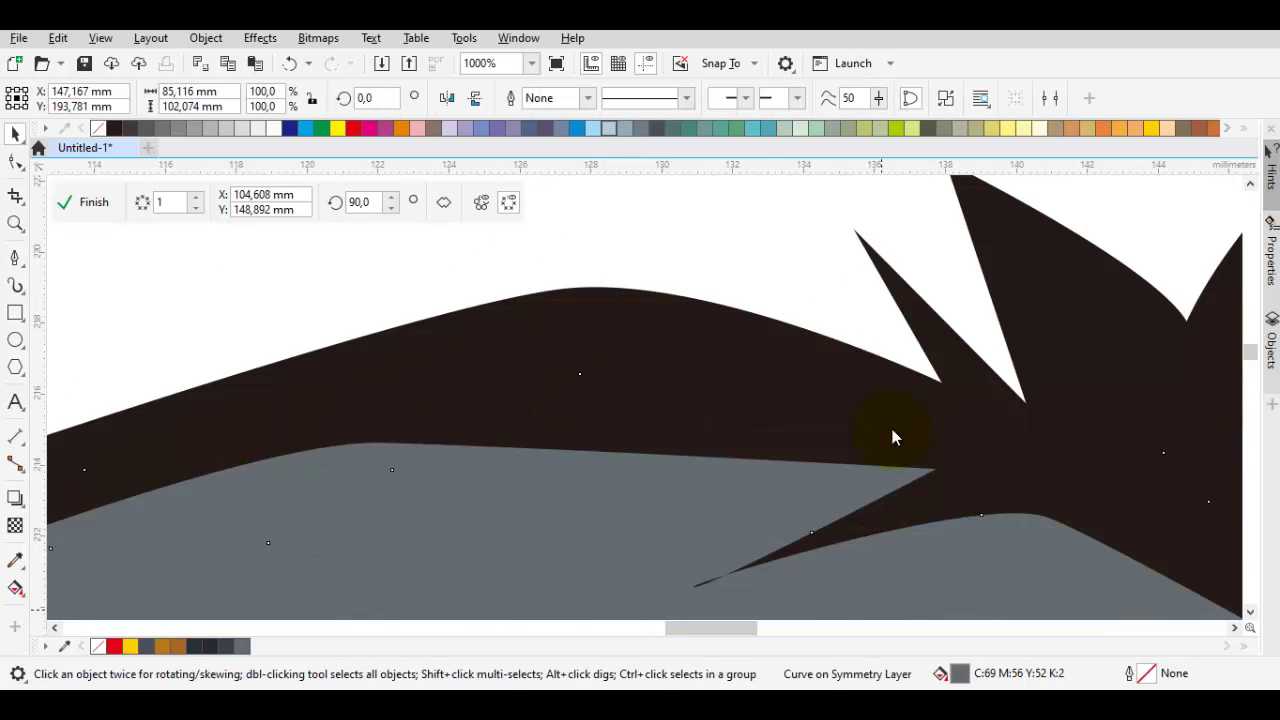
Step: Set the highlight piece's uniform fill to light blue-grey C40 M21 Y18 K0
key(shift+F11)
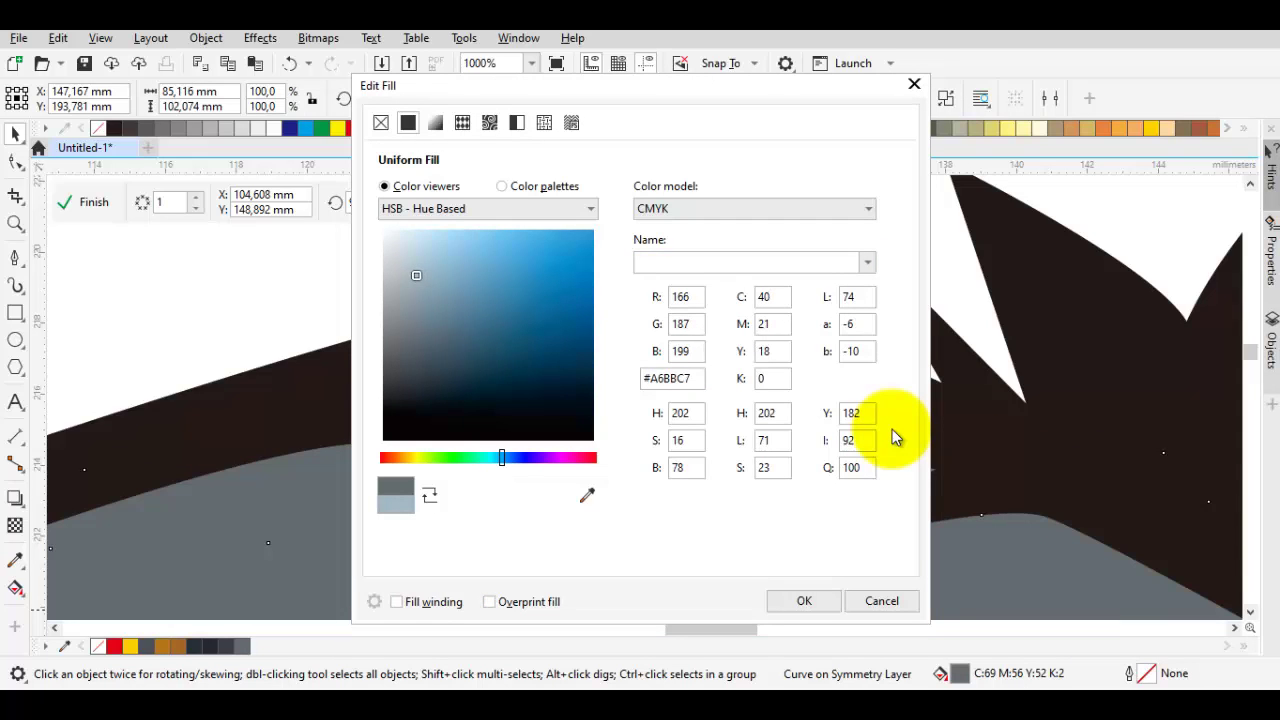
key(Return)
scroll(895, 437, down, 4)
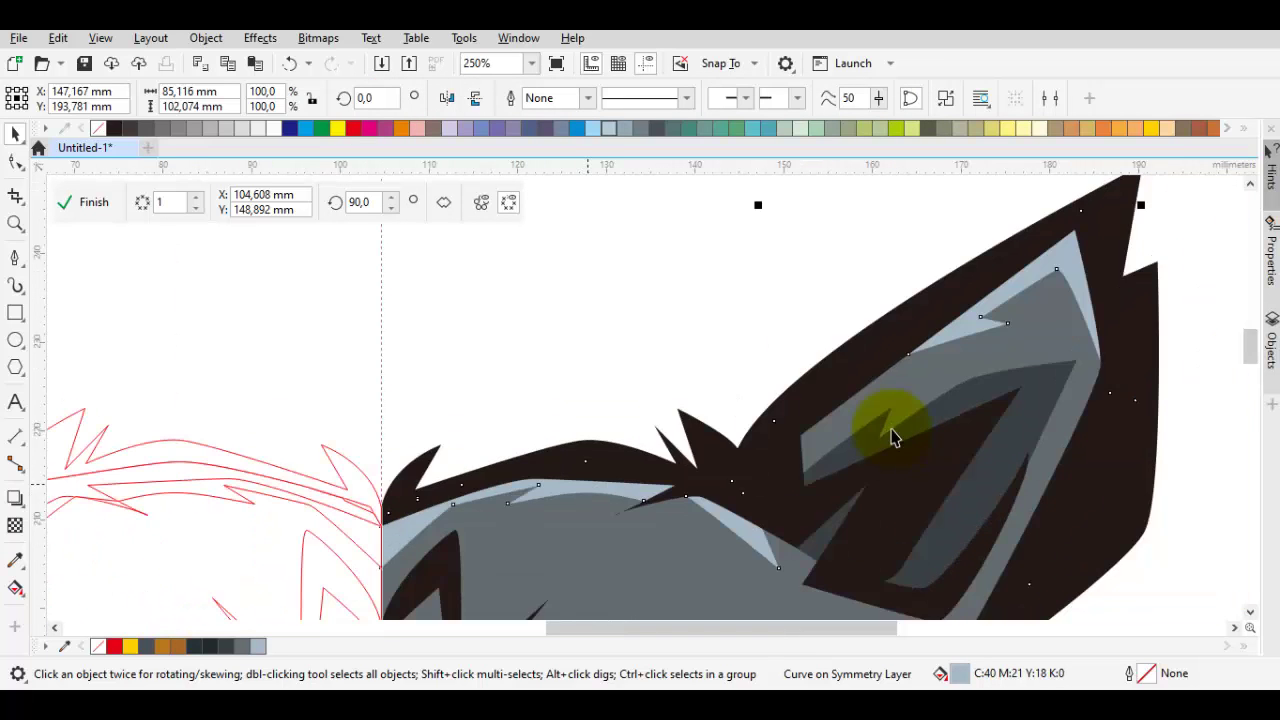
Step: Change the highlight piece's uniform fill to a paler, more neutral grey
scroll(895, 437, up, 1)
click(895, 437)
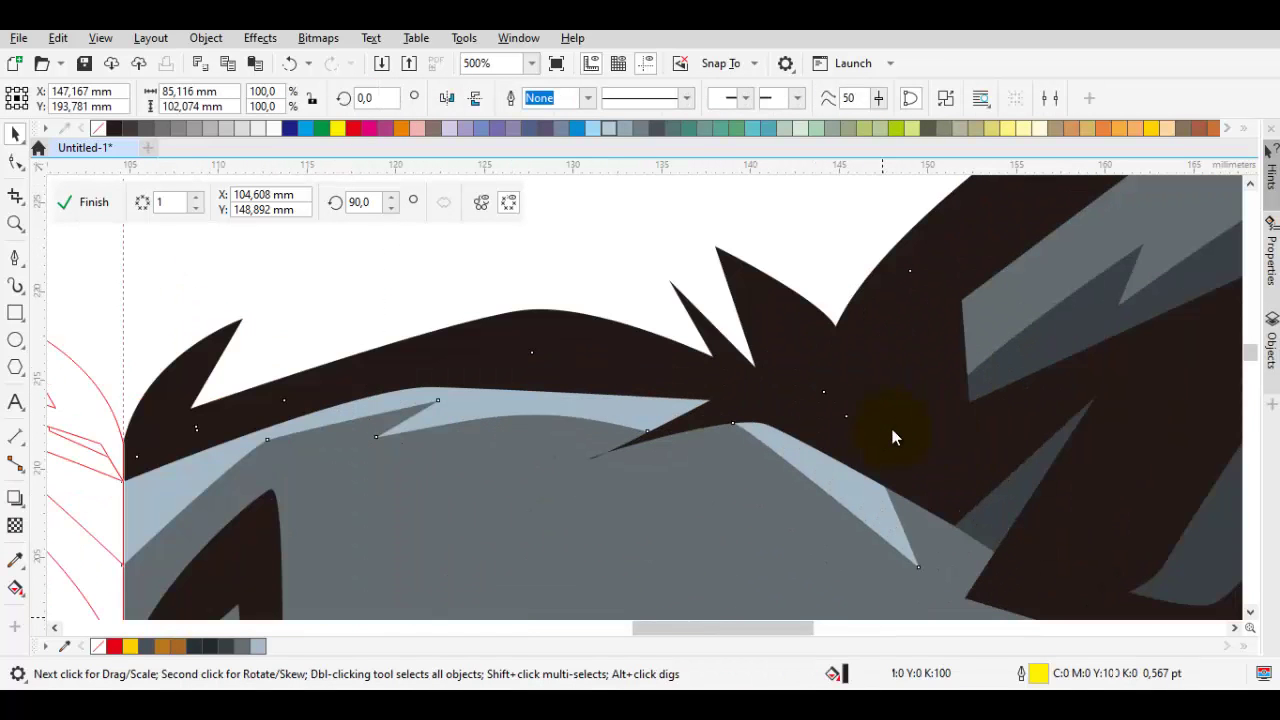
key(shift+F11)
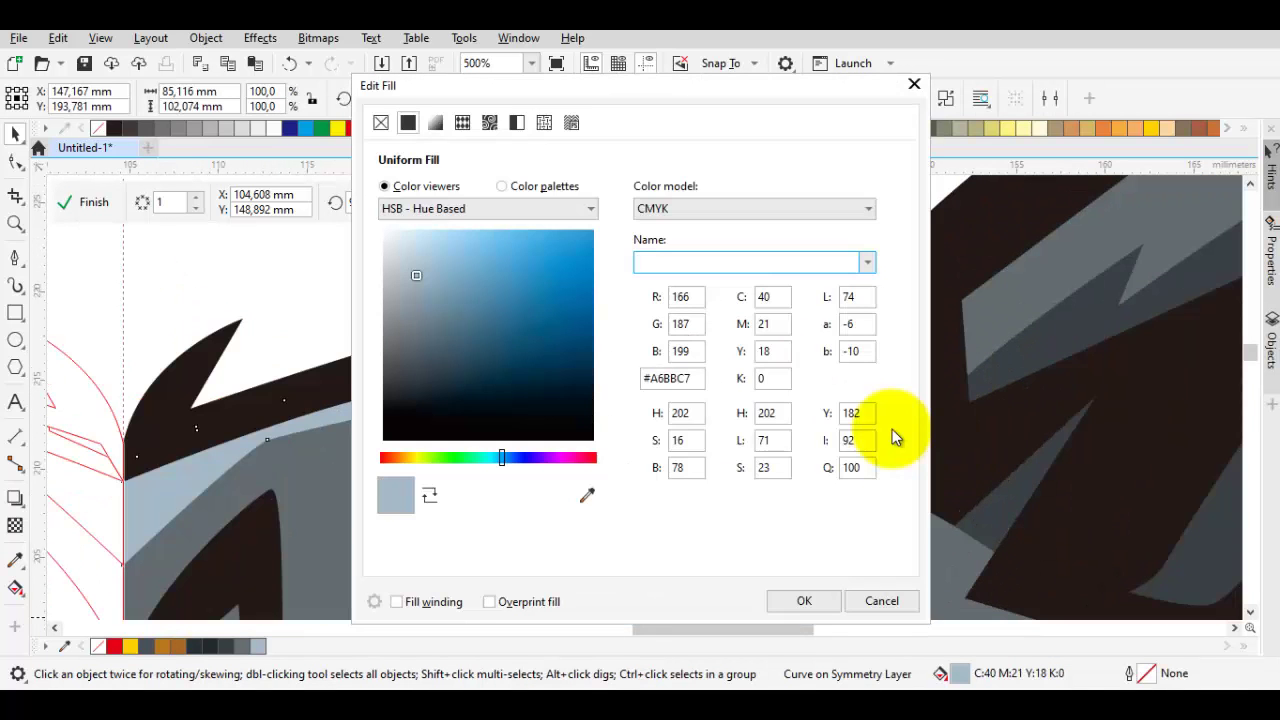
key(Return)
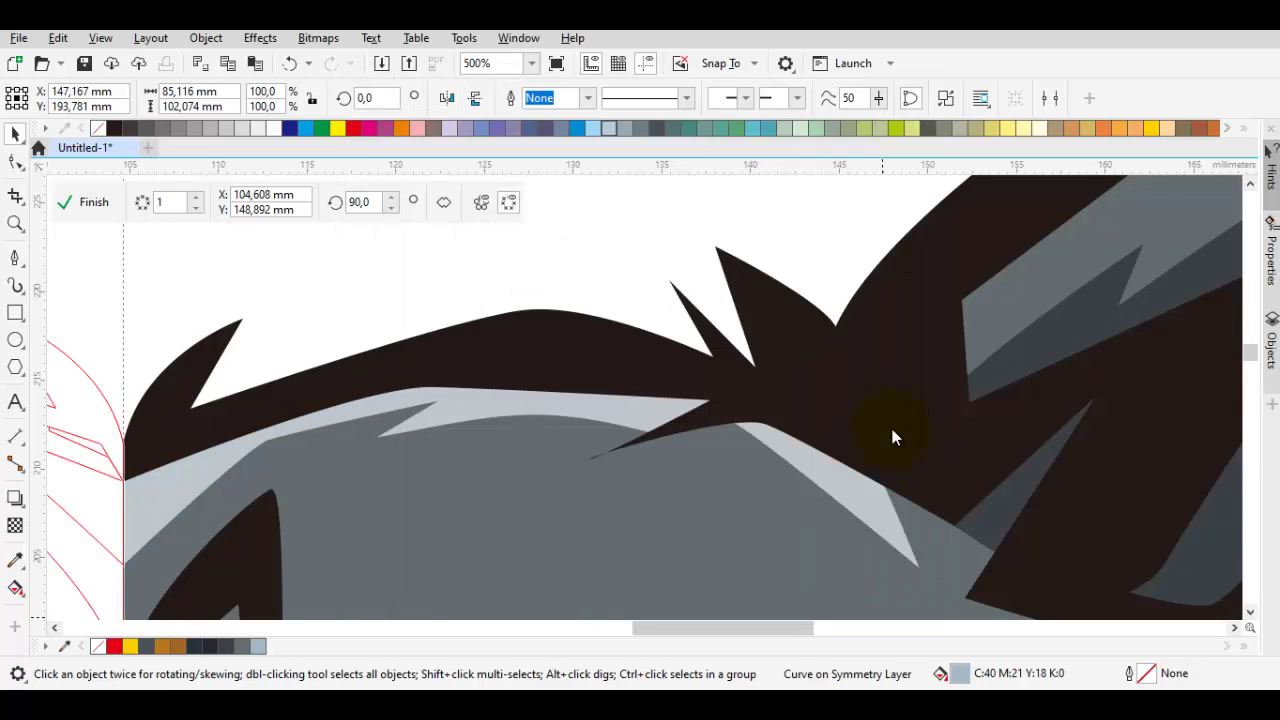
Step: Undo the highlight's fills and the intersection, going back to the large closed outline, and check the grey face shape's nodes
scroll(895, 437, down, 2)
key(Escape)
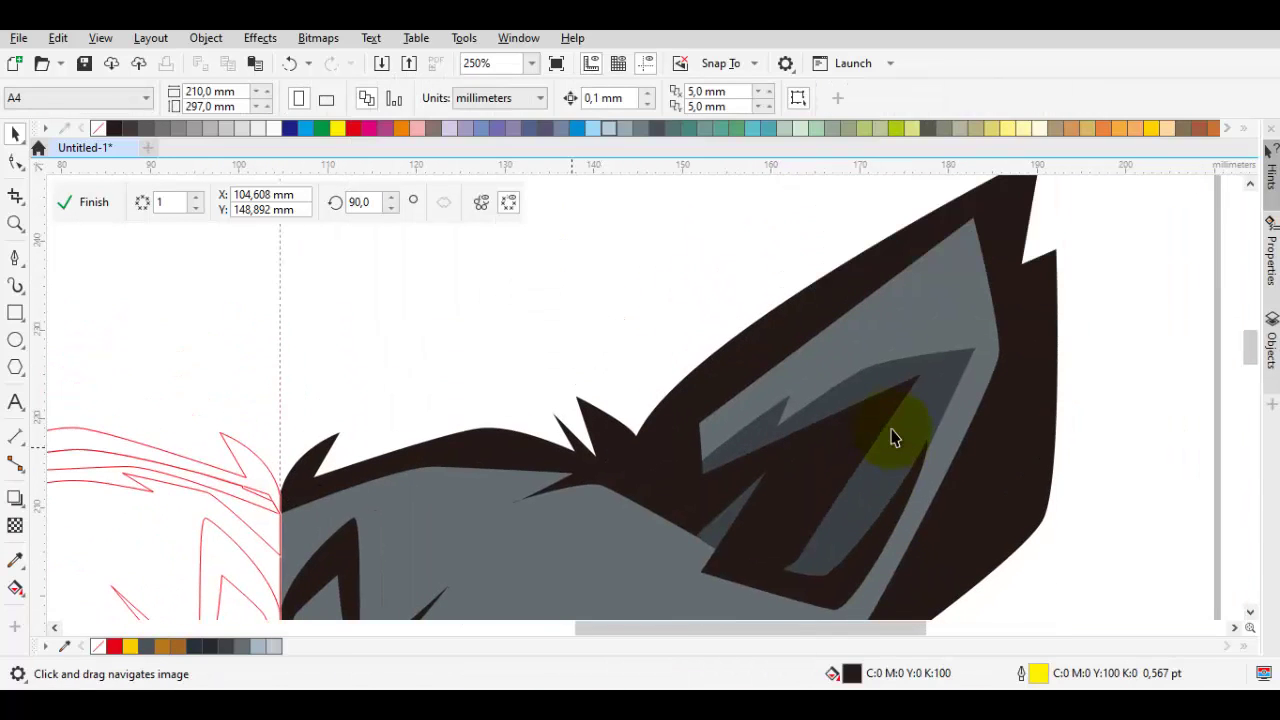
click(895, 437)
scroll(895, 437, up, 2)
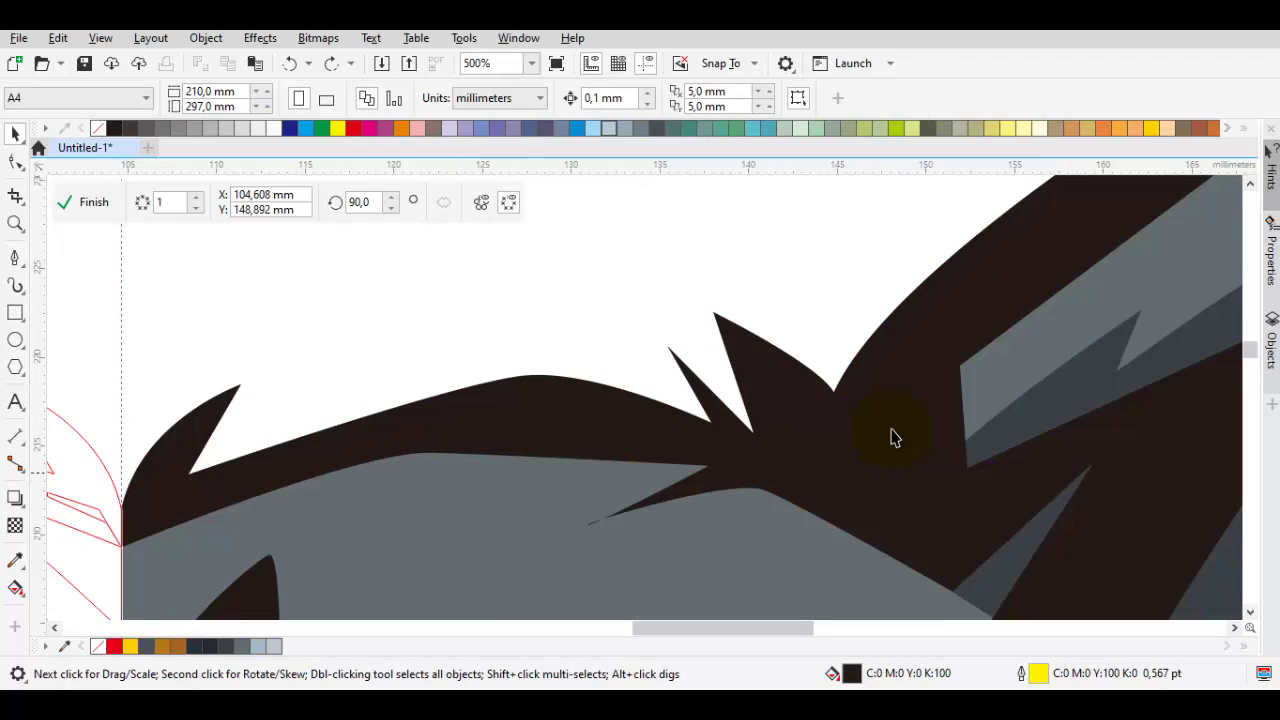
click(895, 437)
scroll(895, 437, down, 2)
key(F10)
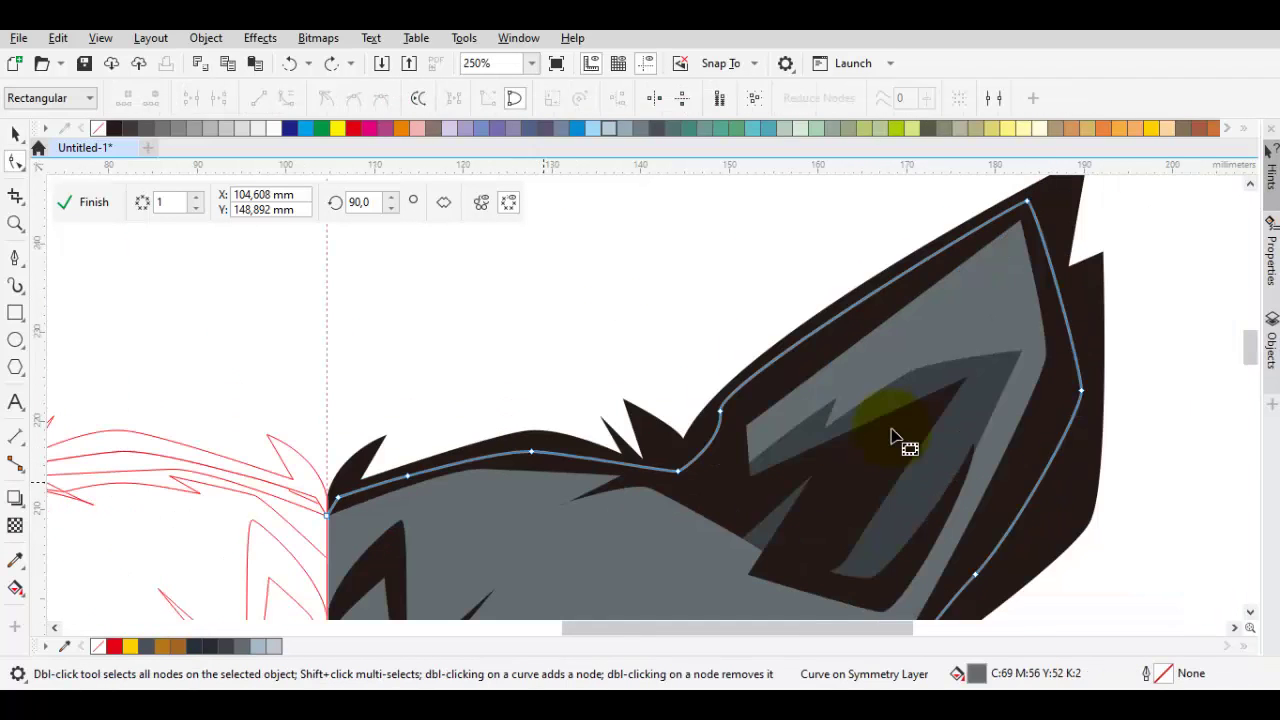
scroll(895, 437, down, 4)
scroll(895, 437, up, 2)
key(space)
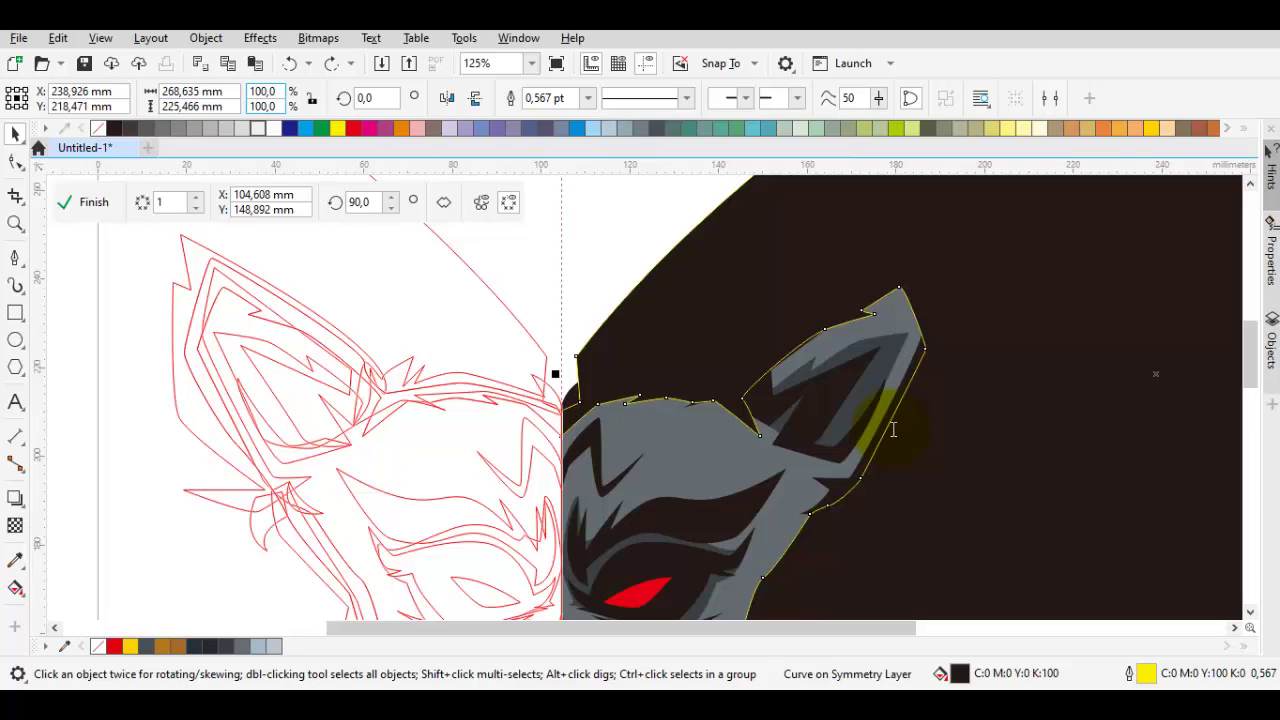
key(Escape)
scroll(895, 437, up, 2)
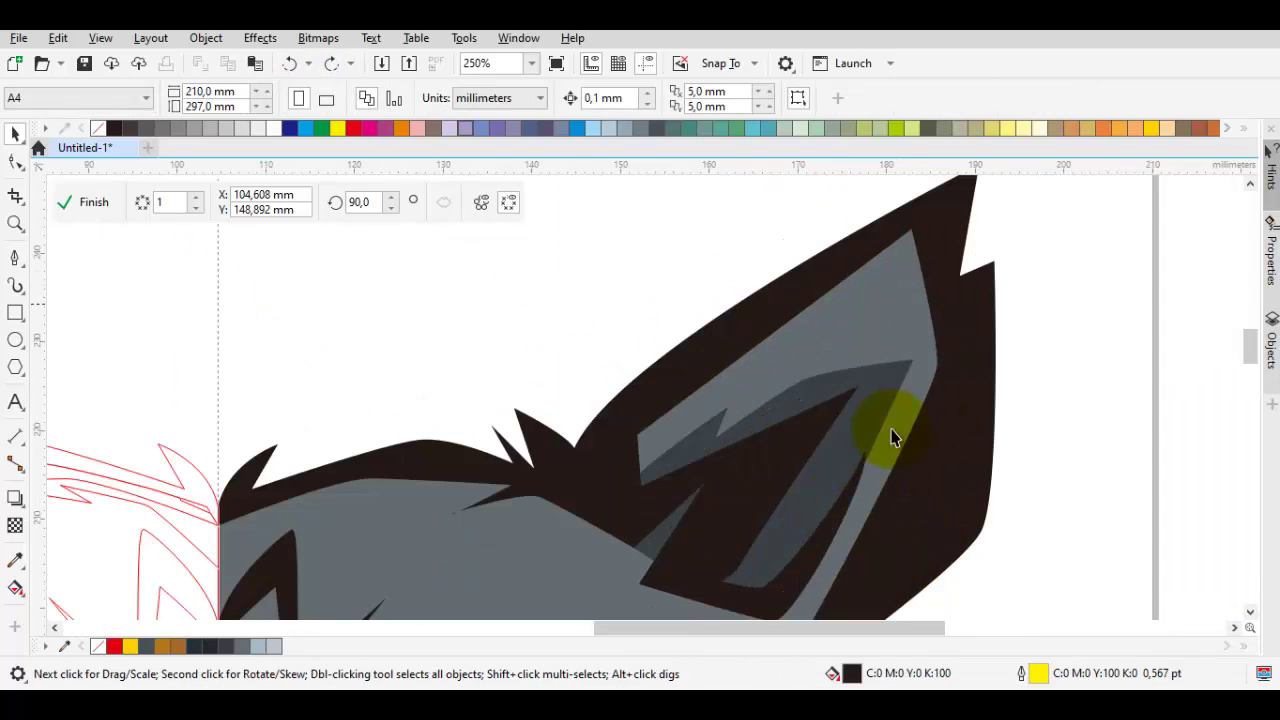
Step: Select the grey face shape together with the large closed outline and intersect them into an edge highlight piece, removing the outline
click(895, 437)
key(F10)
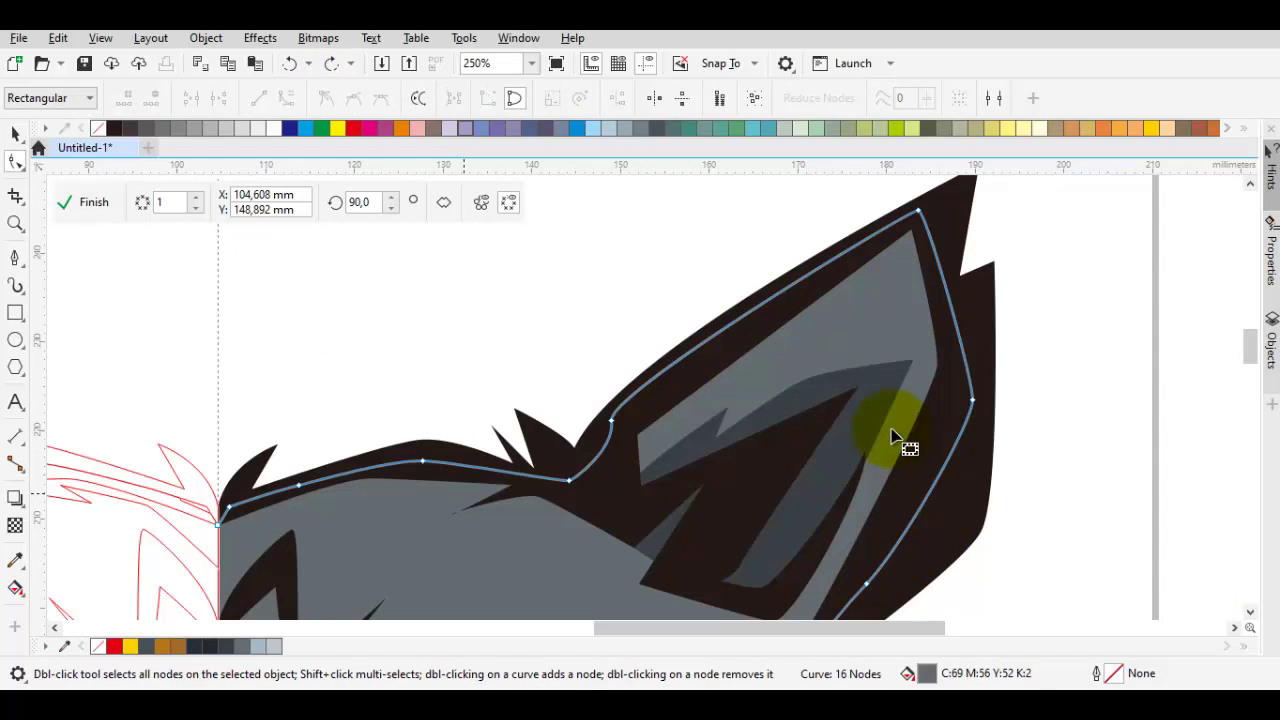
key(space)
click(892, 430)
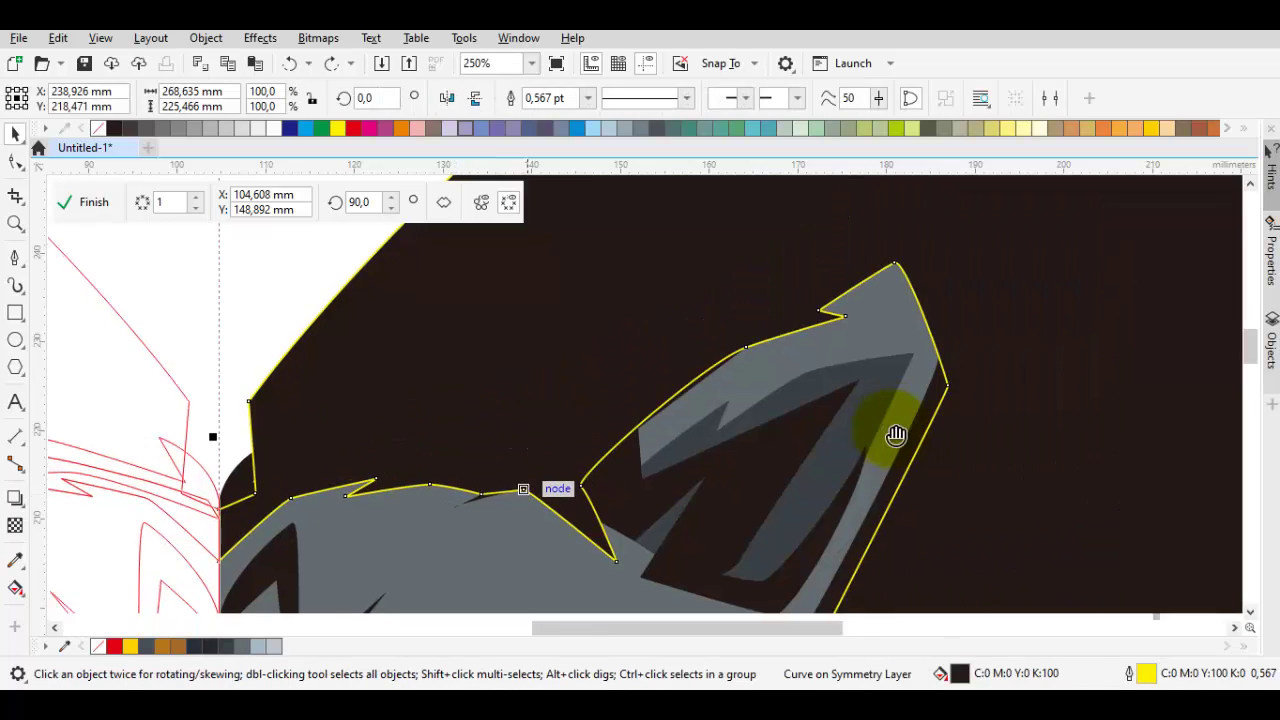
scroll(892, 429, down, 2)
shift+click(895, 437)
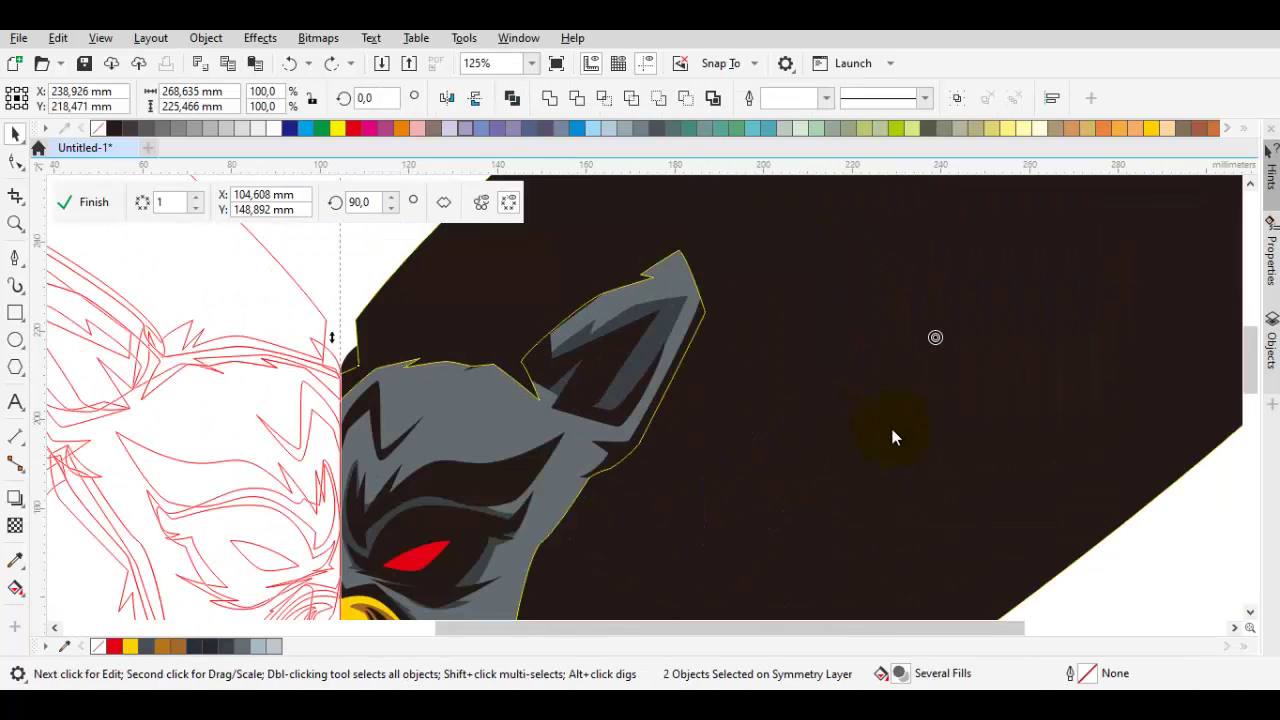
shift+click(895, 437)
scroll(892, 429, up, 2)
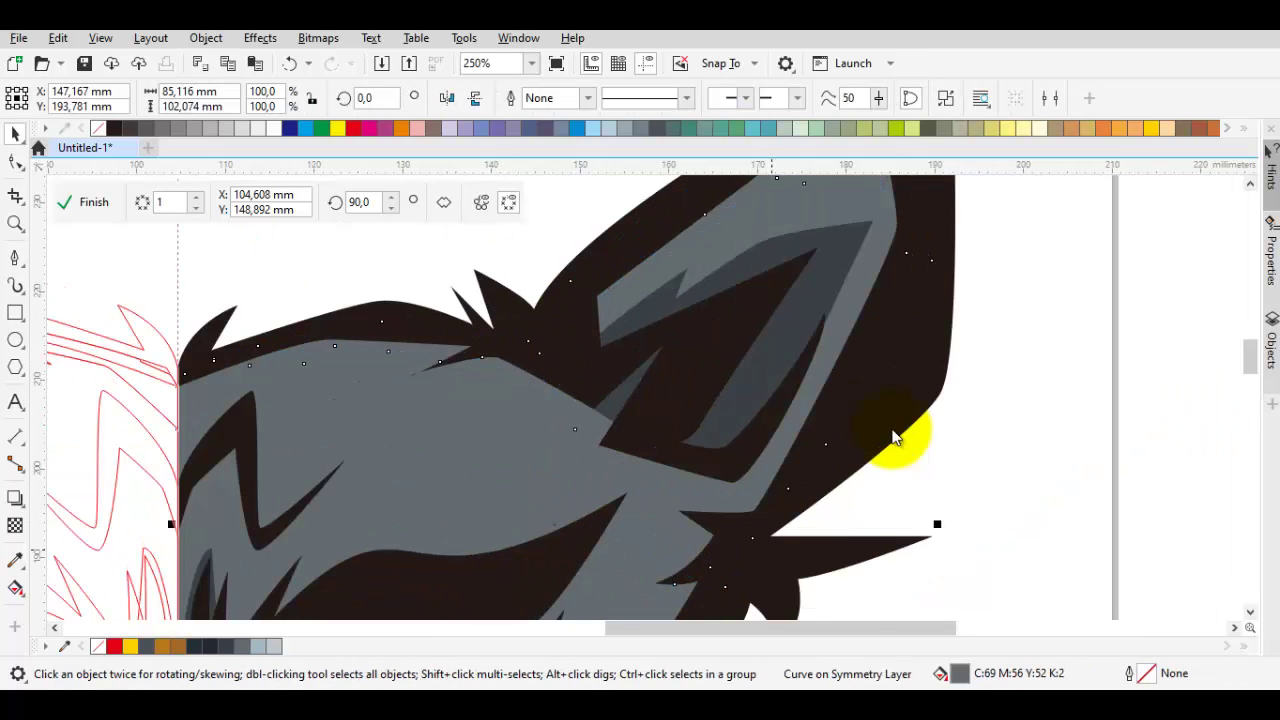
Step: Try a light grey uniform fill of C36 M26 Y24 K0 on the new highlight piece
key(shift+F11)
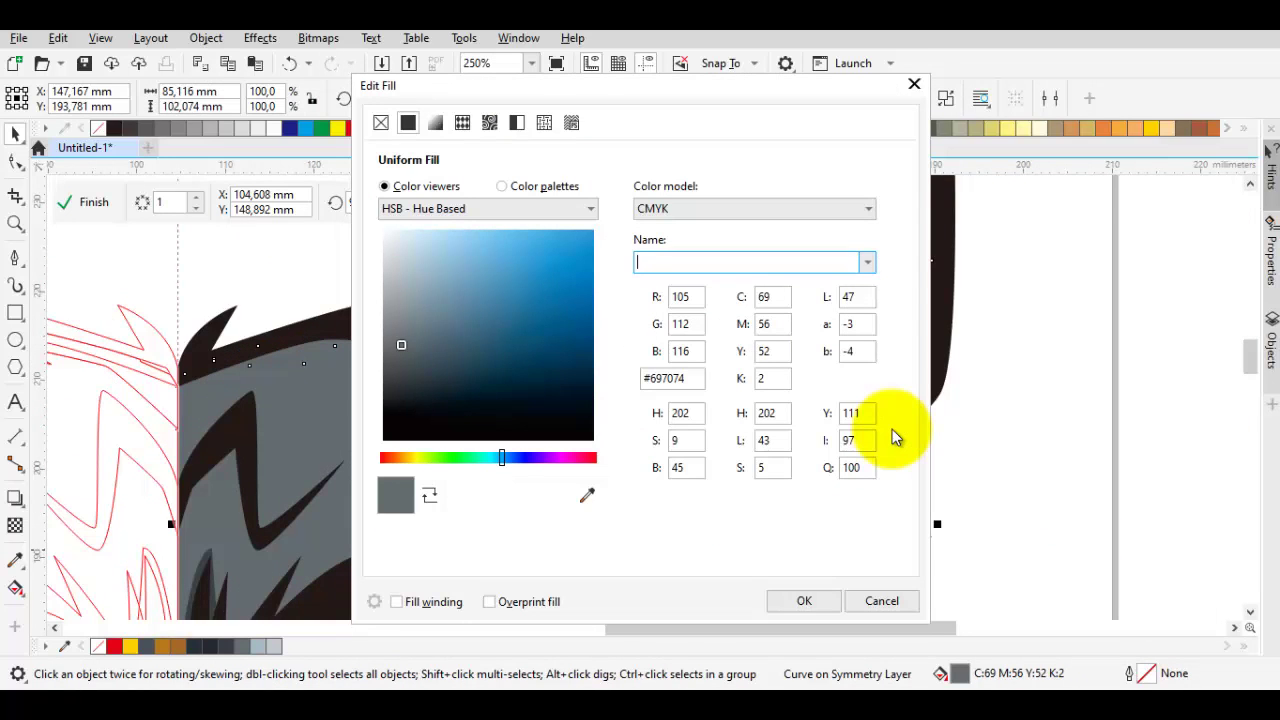
key(Escape)
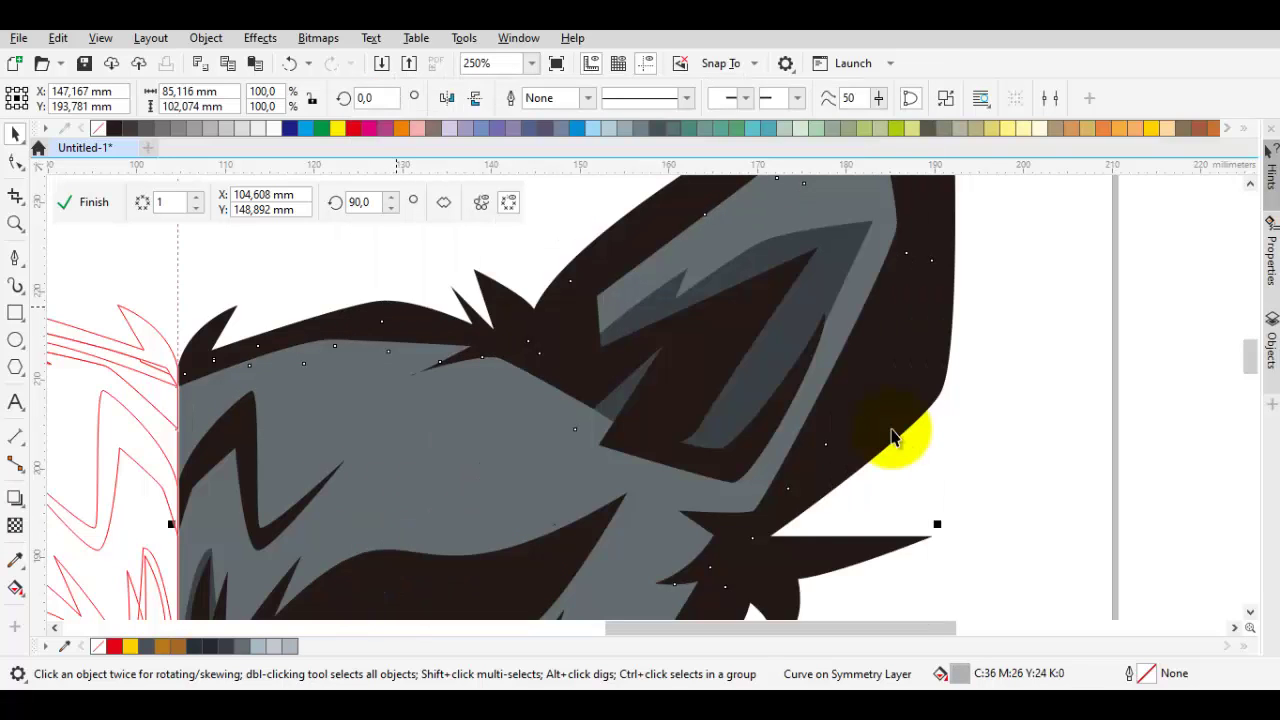
scroll(893, 437, down, 2)
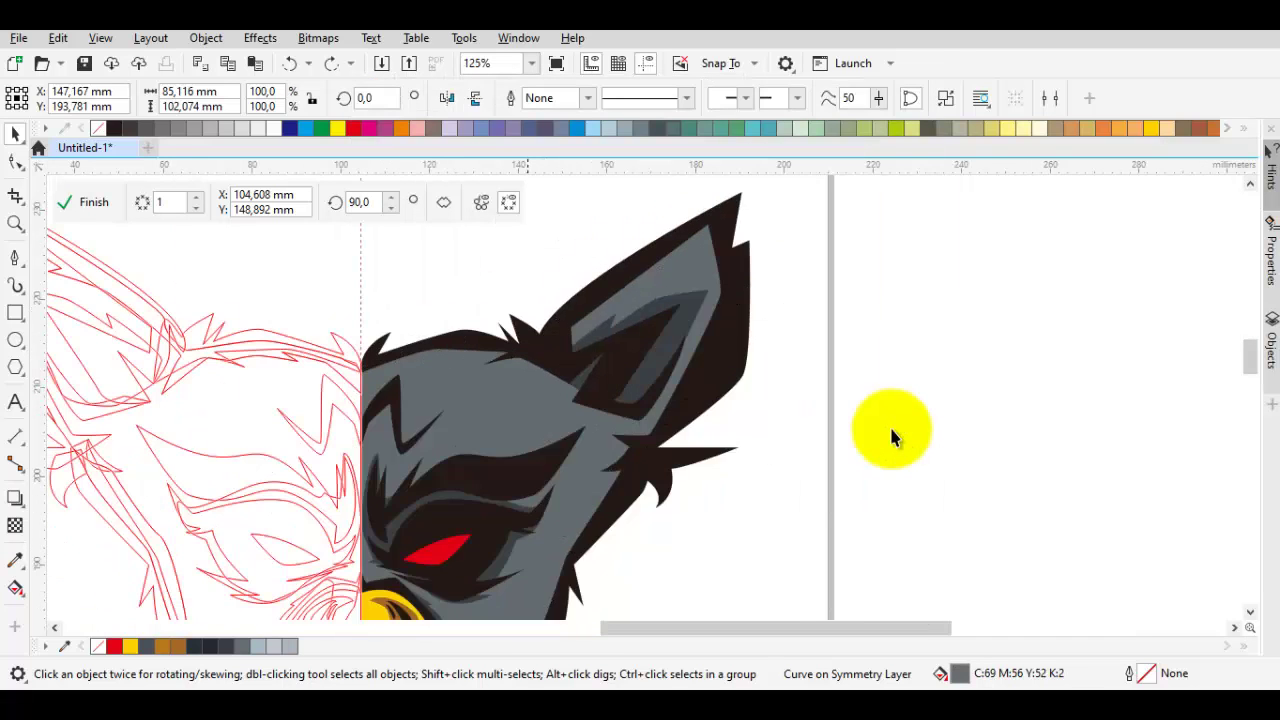
Step: Set the edge highlight's uniform fill to C33 M25 Y24 K0
scroll(893, 437, up, 2)
key(shift+F11)
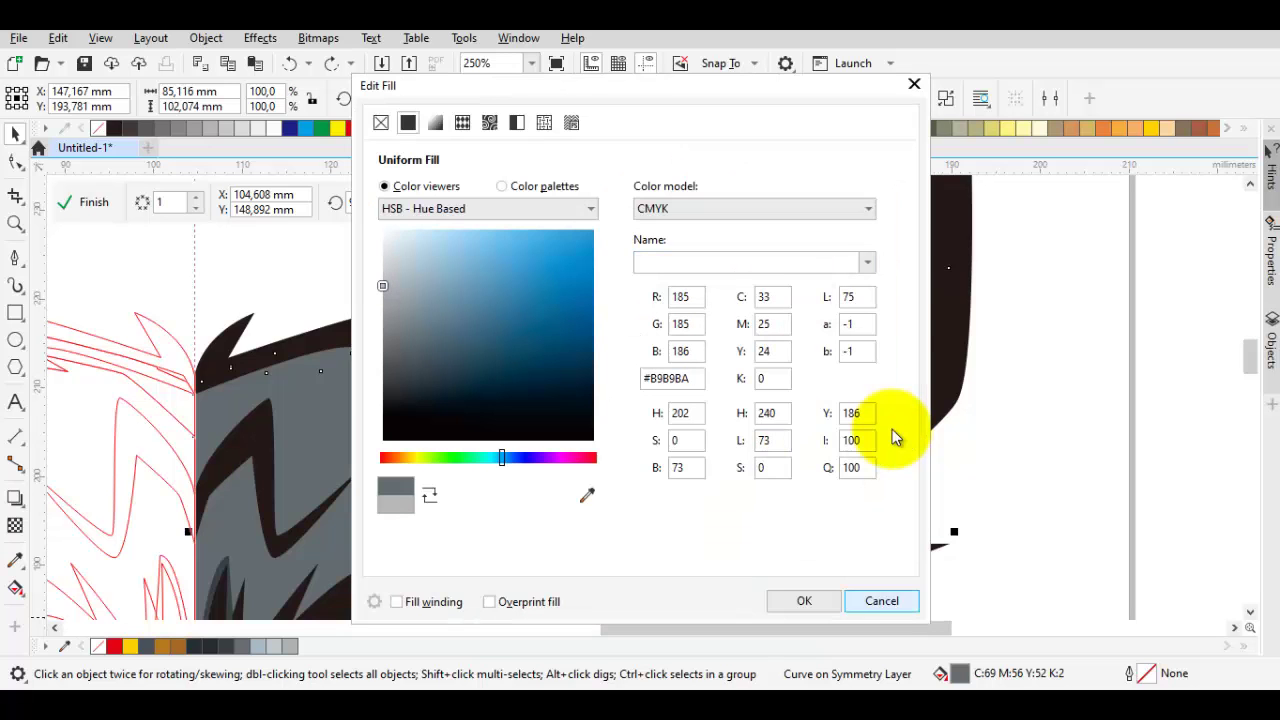
key(Escape)
scroll(893, 437, down, 3)
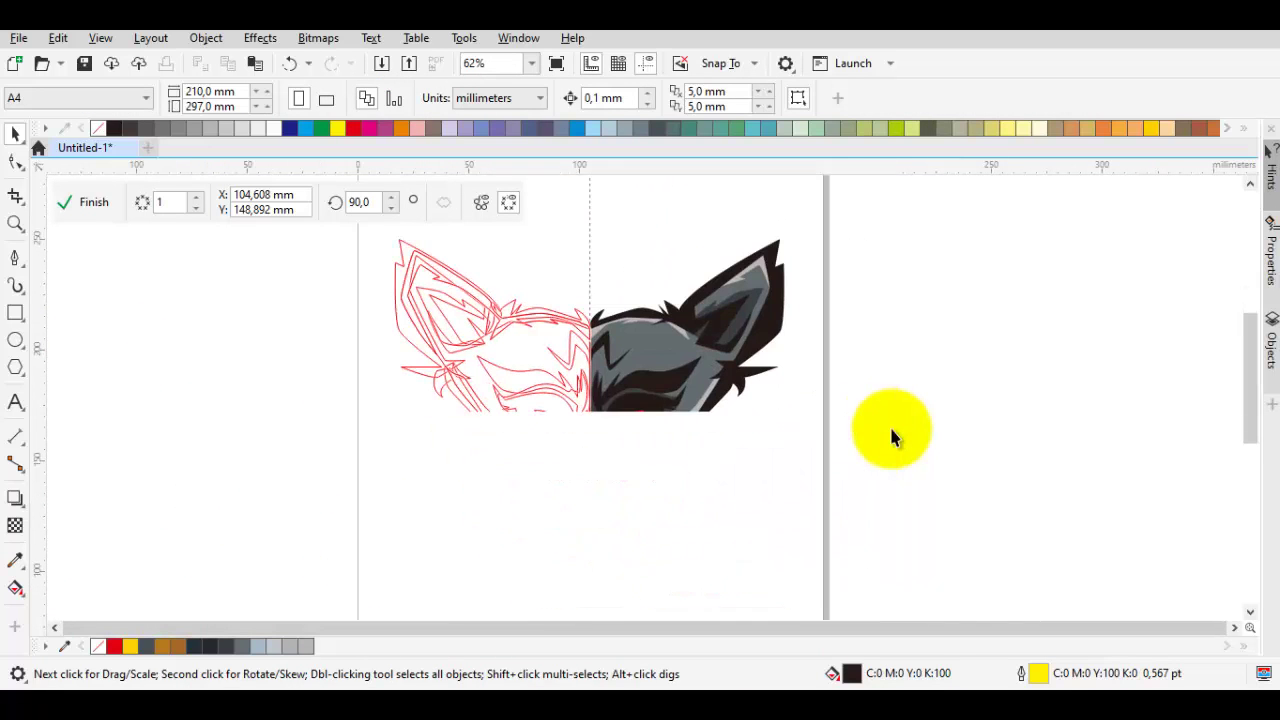
Step: Draw a closed jagged outline about 3.8 mm wide and 10.9 mm high along the symmetry axis, just above the beak
scroll(893, 437, up, 5)
key(F5)
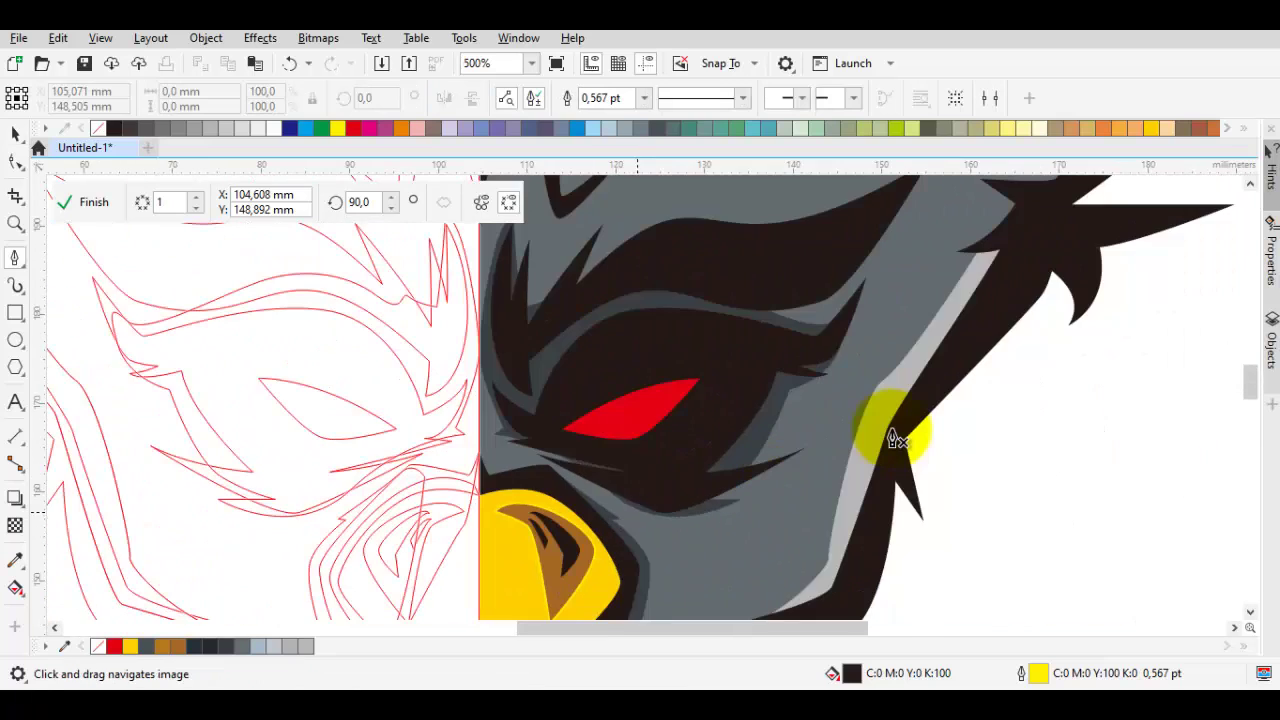
scroll(893, 437, up, 2)
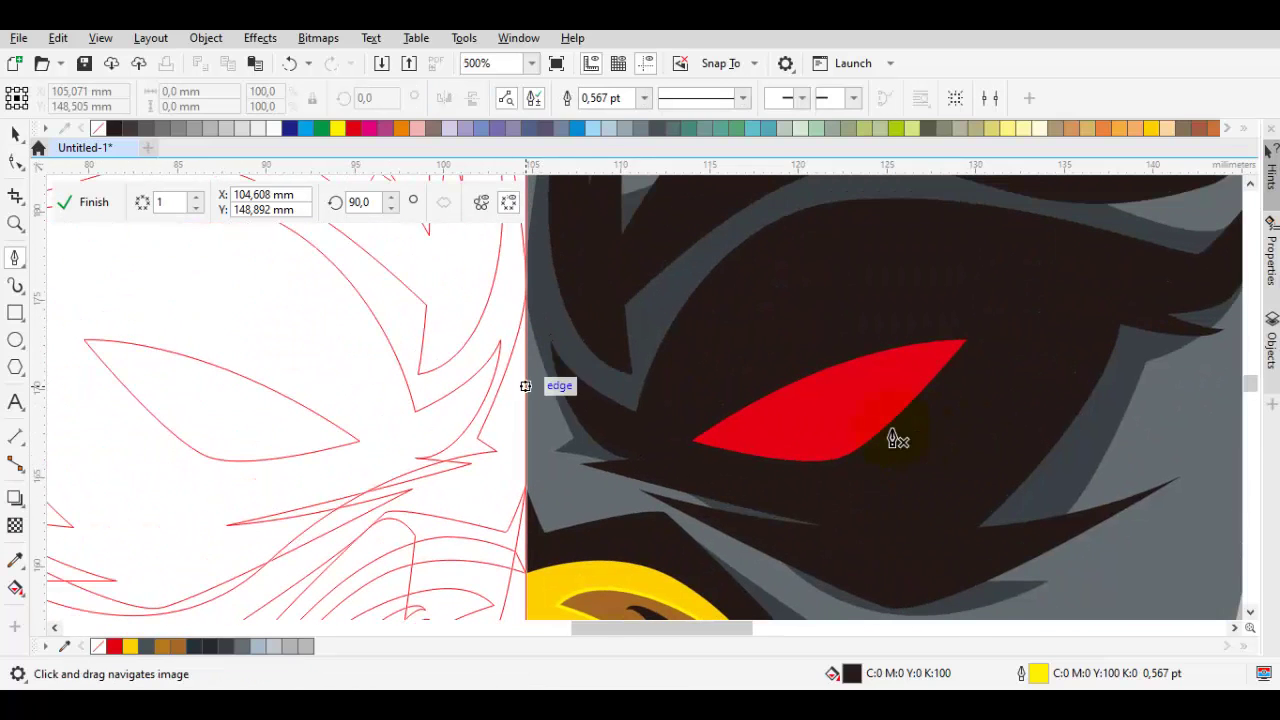
scroll(897, 440, up, 2)
drag(555, 500, 650, 550)
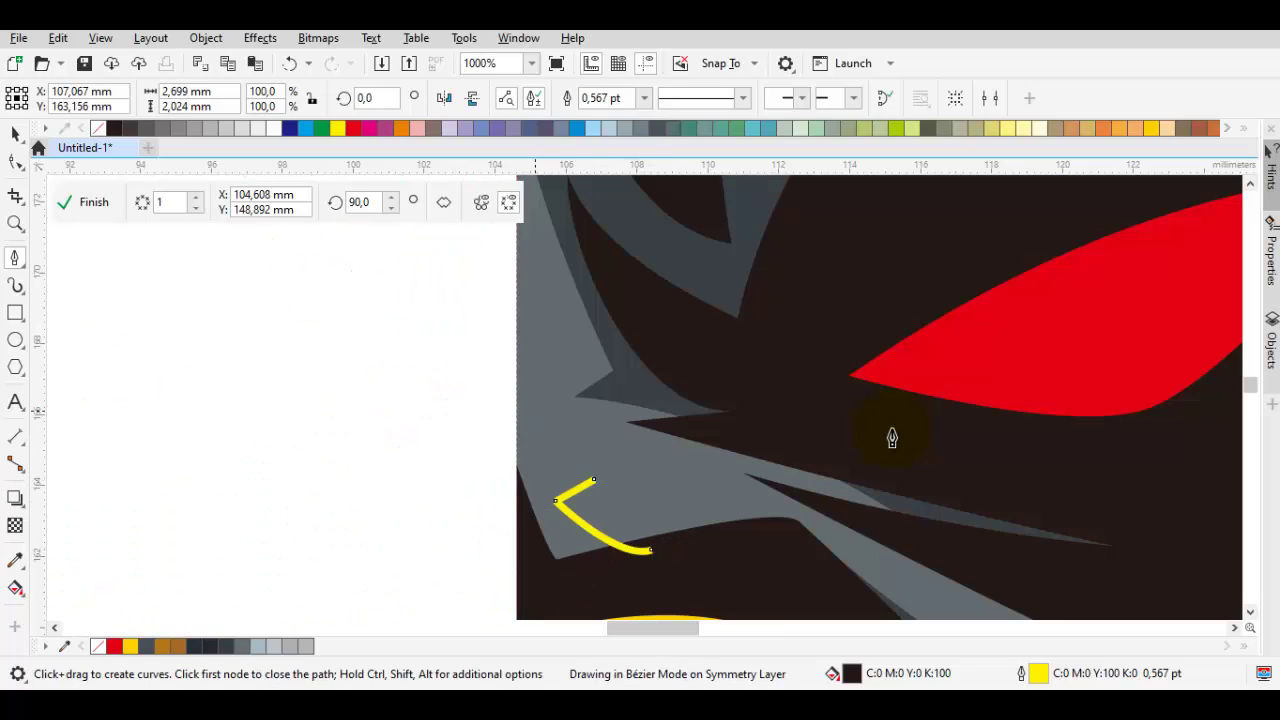
click(541, 329)
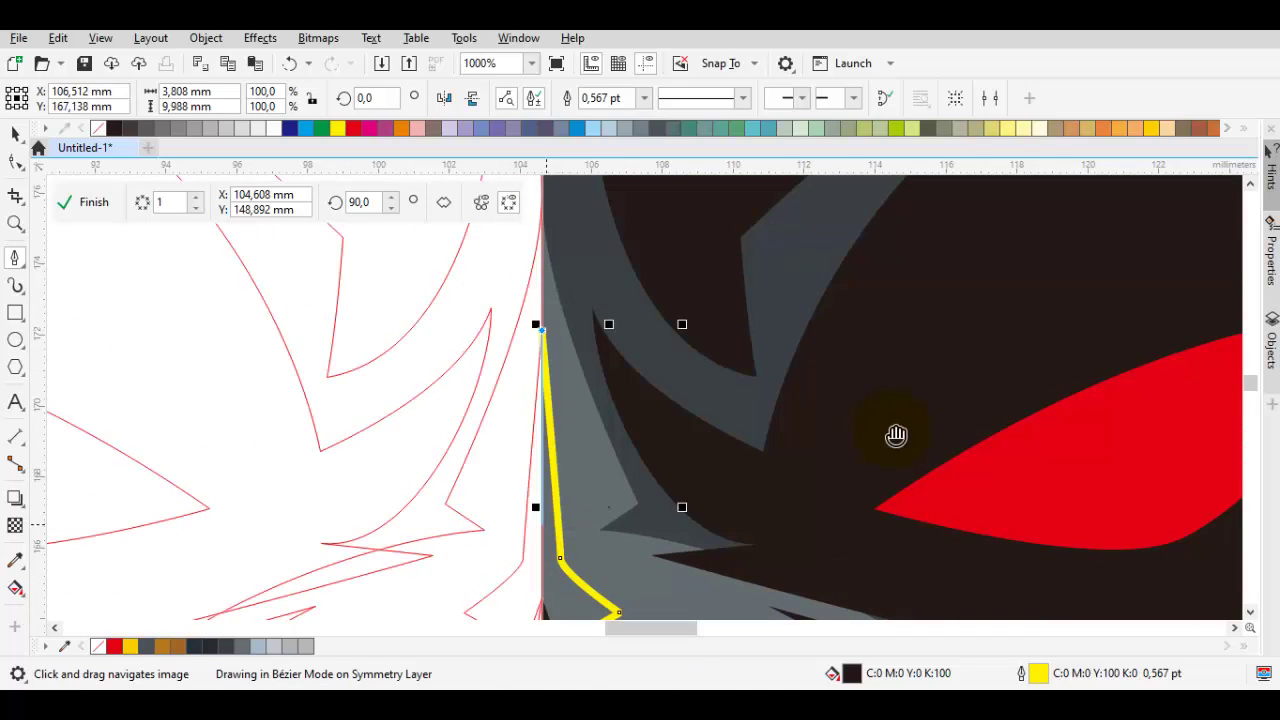
click(575, 460)
key(space)
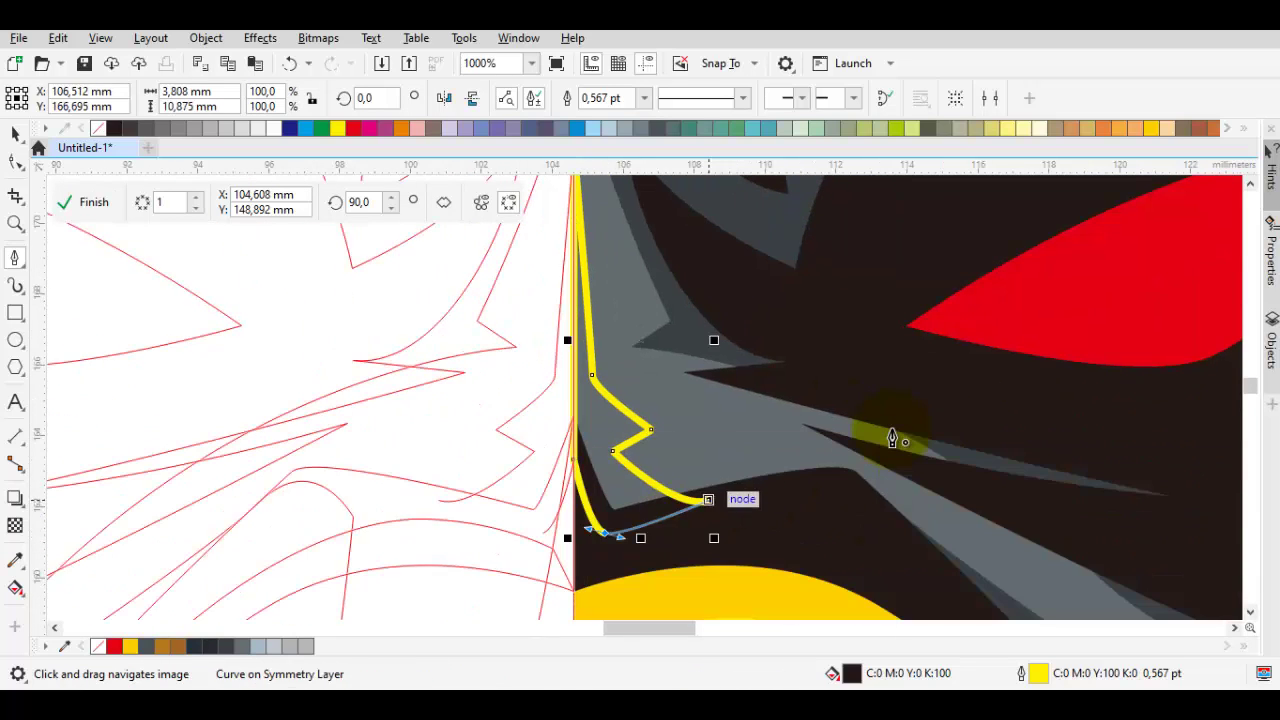
Step: Check the nodes of the edge highlight and of the small outline above the beak
scroll(893, 435, down, 4)
scroll(896, 435, down, 3)
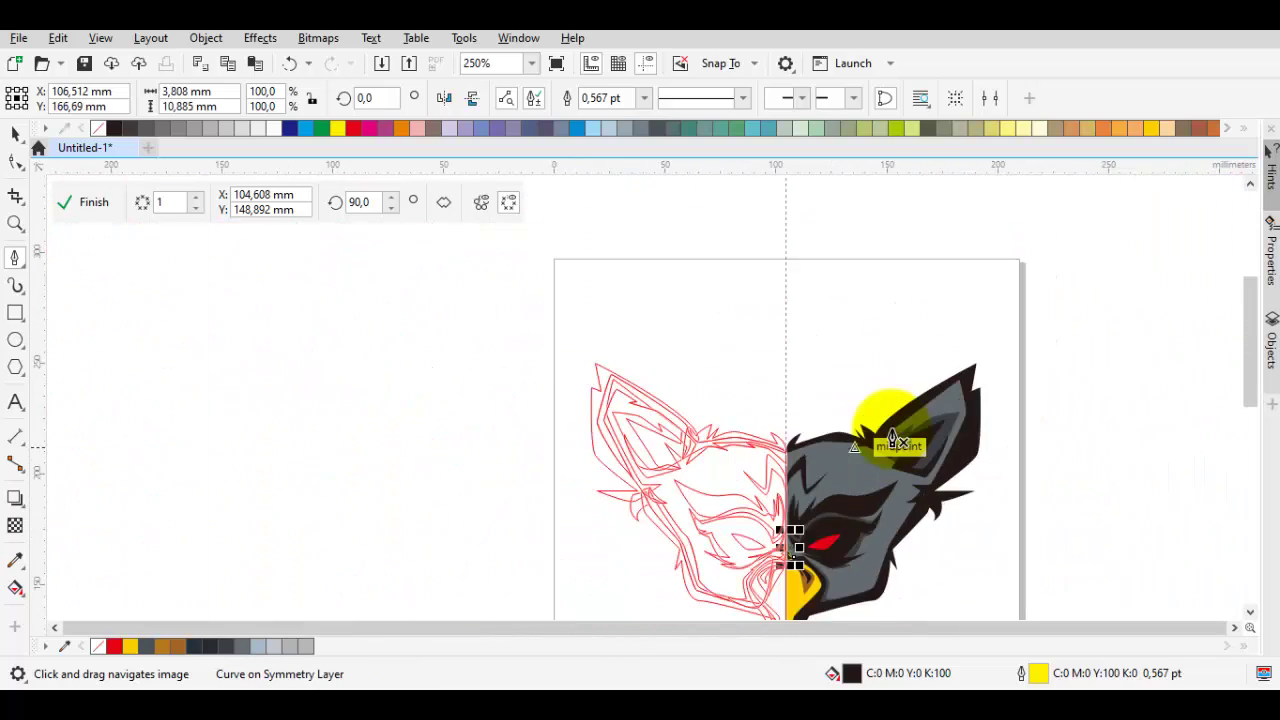
scroll(893, 437, up, 3)
key(F10)
scroll(893, 437, down, 3)
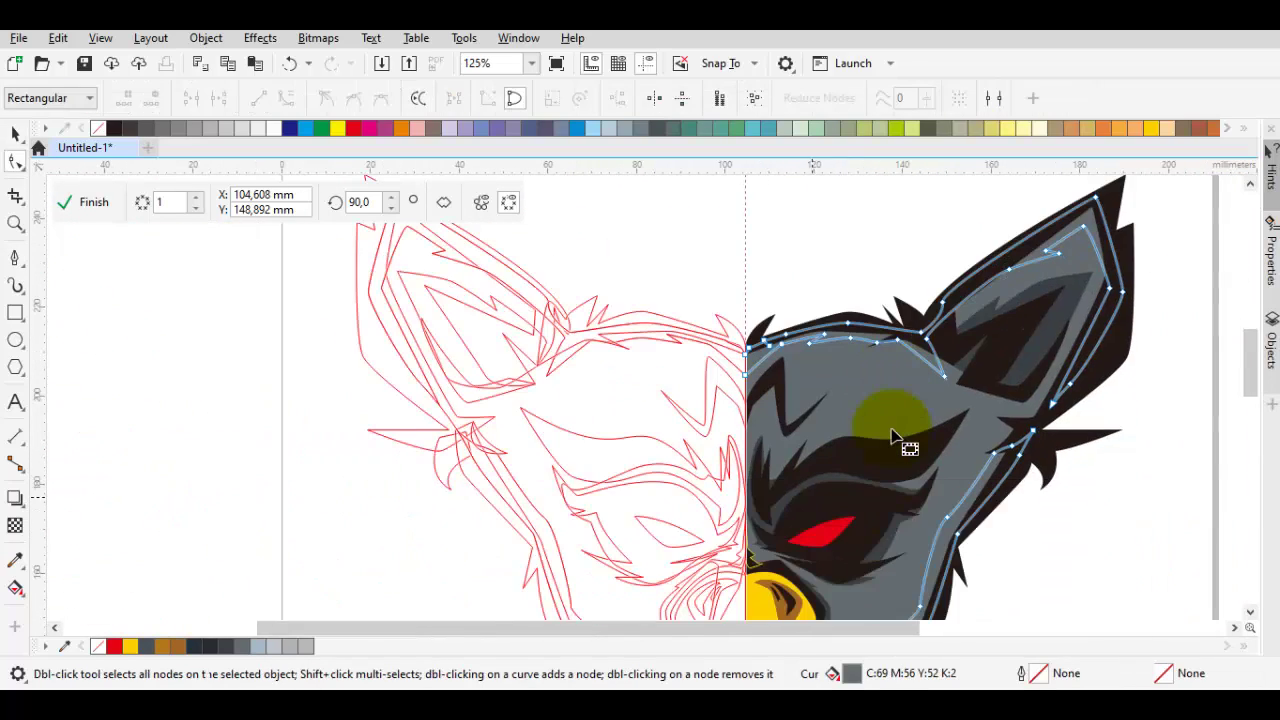
scroll(893, 437, up, 2)
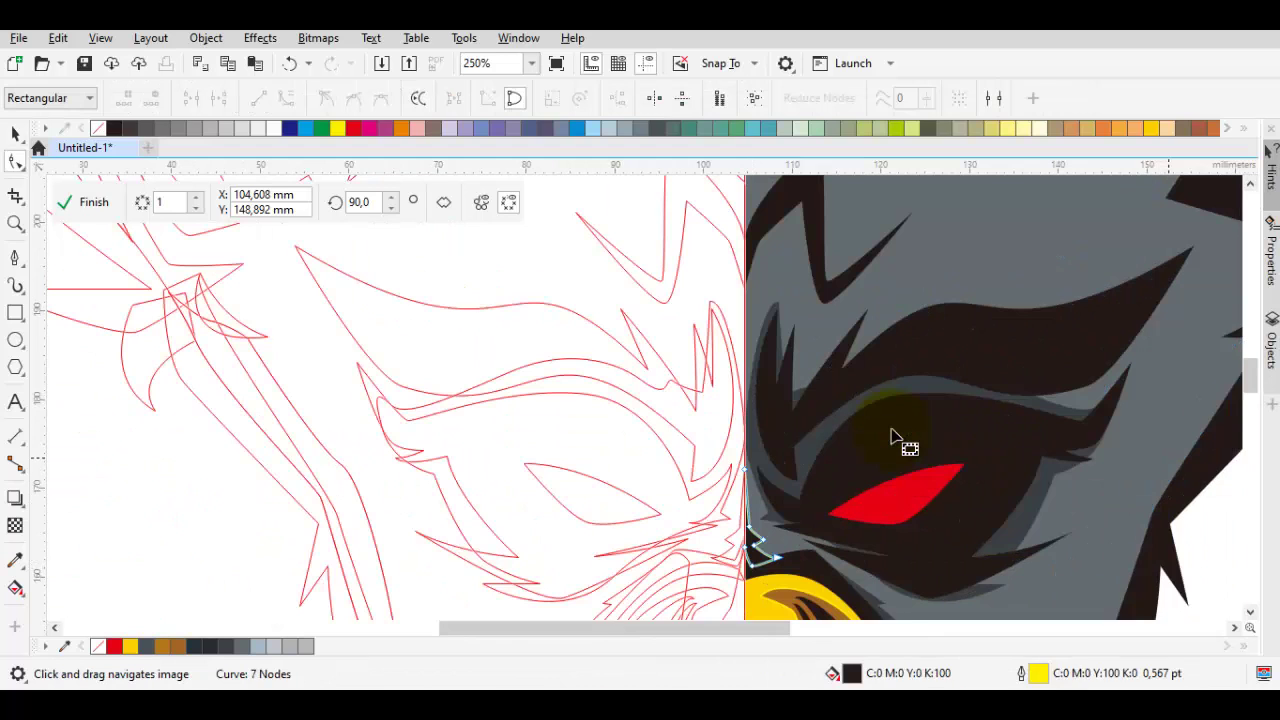
Step: Try combining the small outline above the beak with the edge highlight, and check the nodes of the shapes
key(space)
click(893, 437)
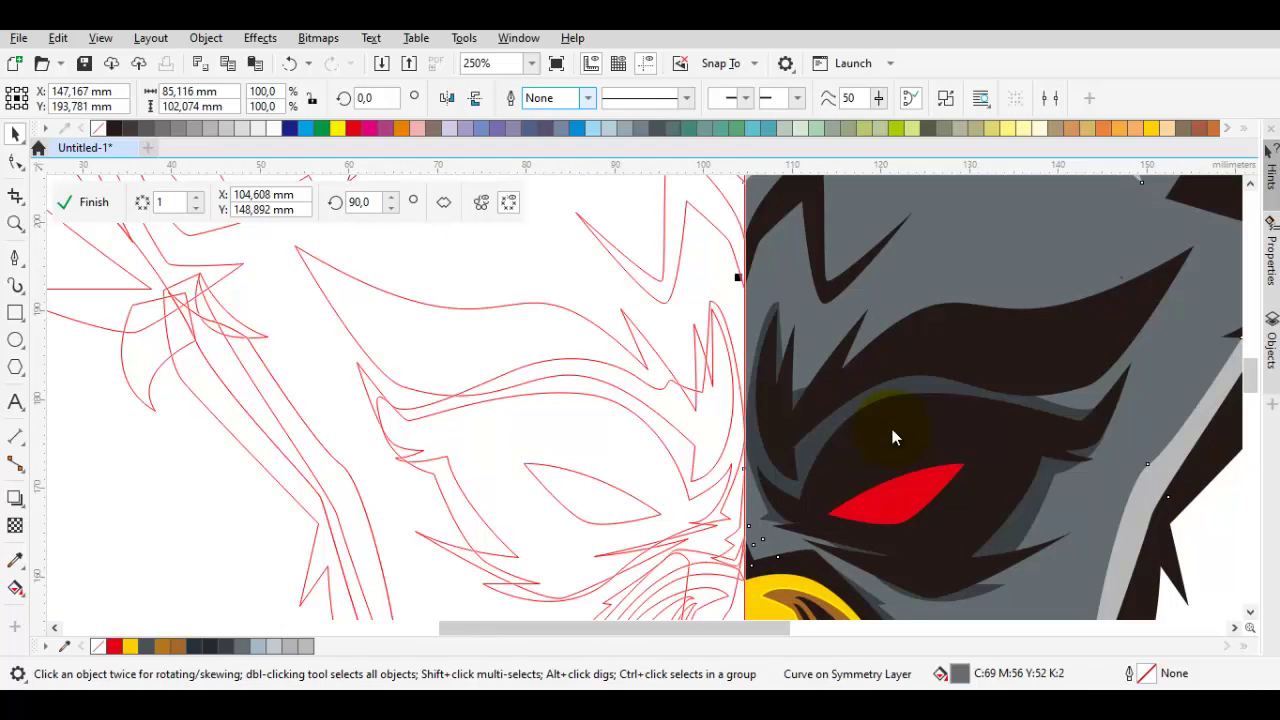
scroll(893, 437, right, 2)
key(space)
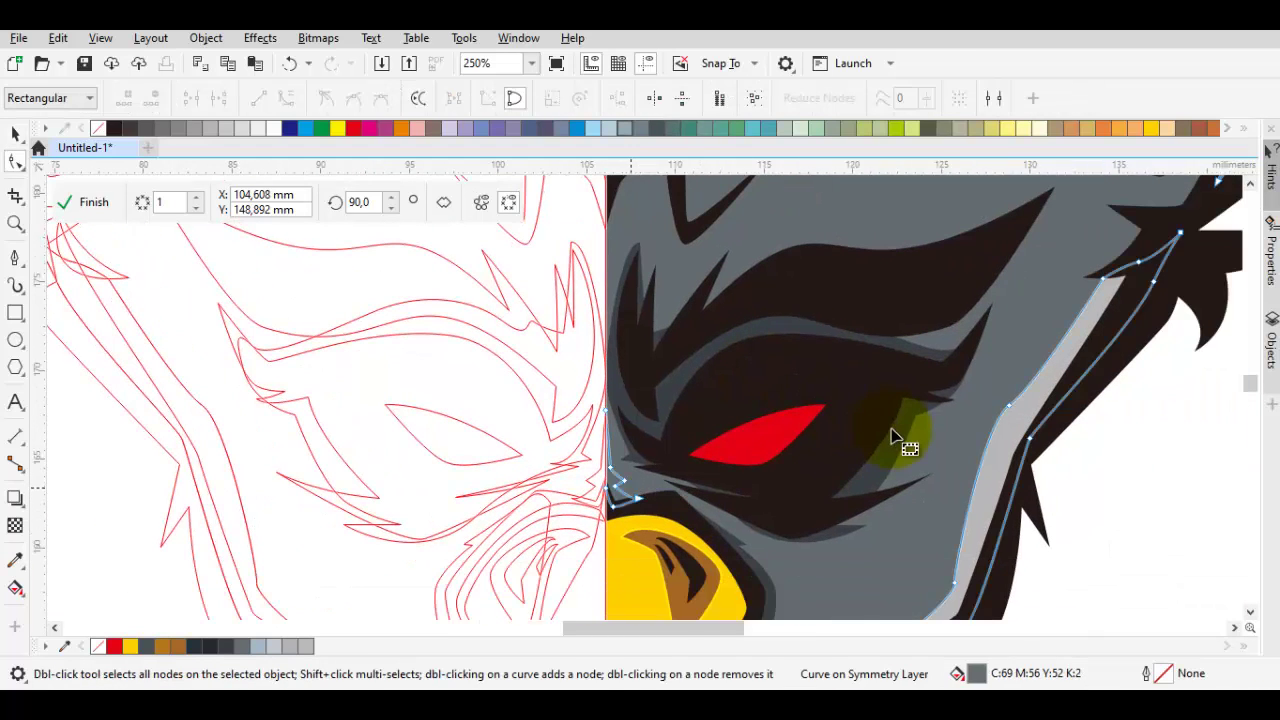
scroll(893, 437, up, 2)
key(space)
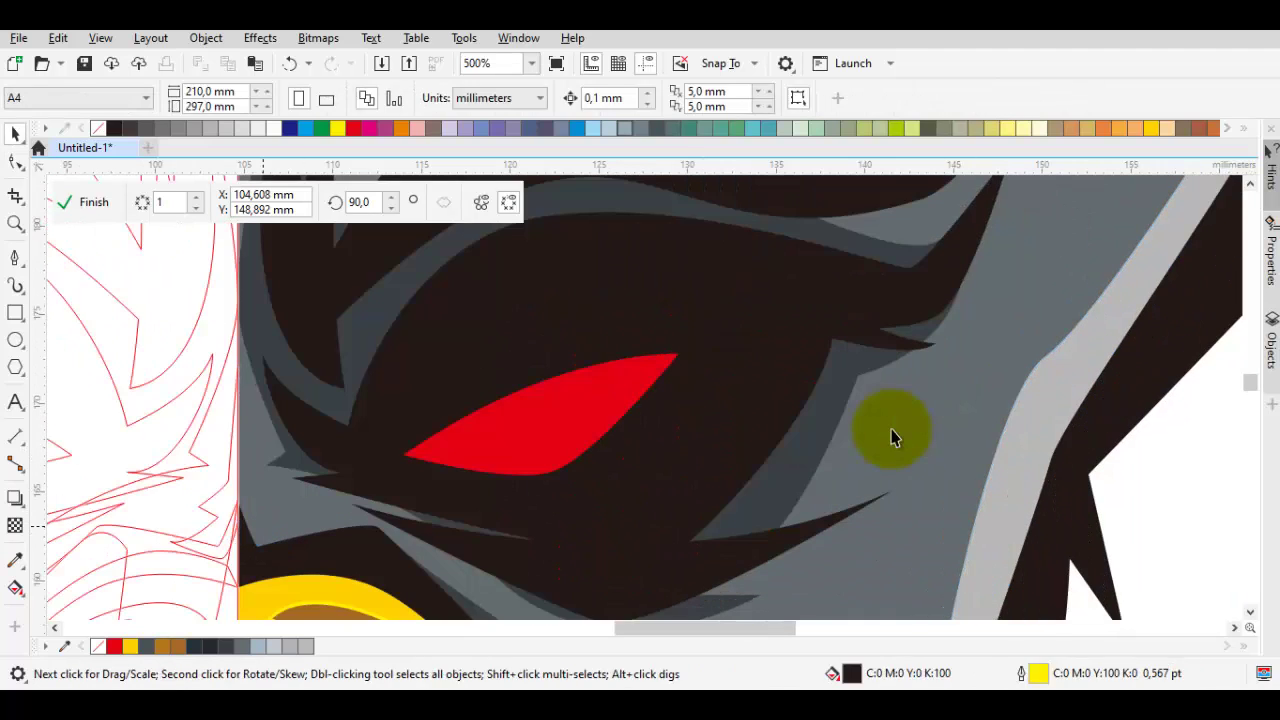
click(893, 437)
key(space)
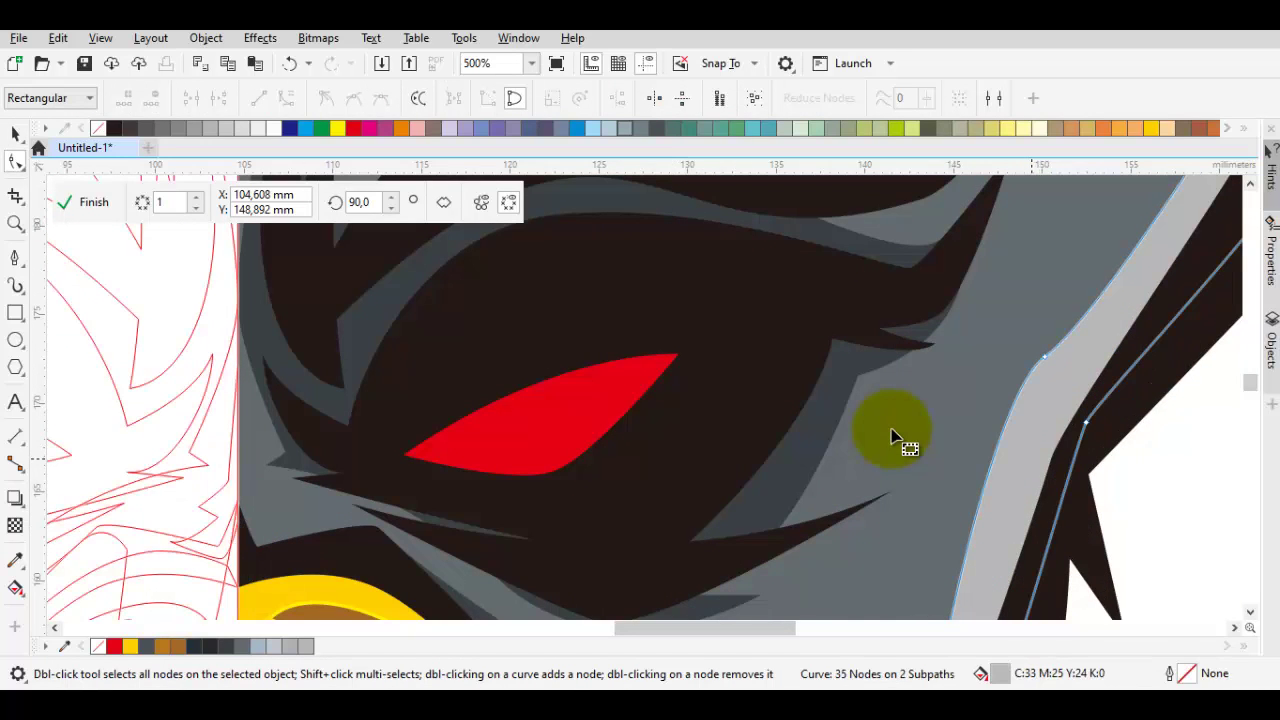
key(space)
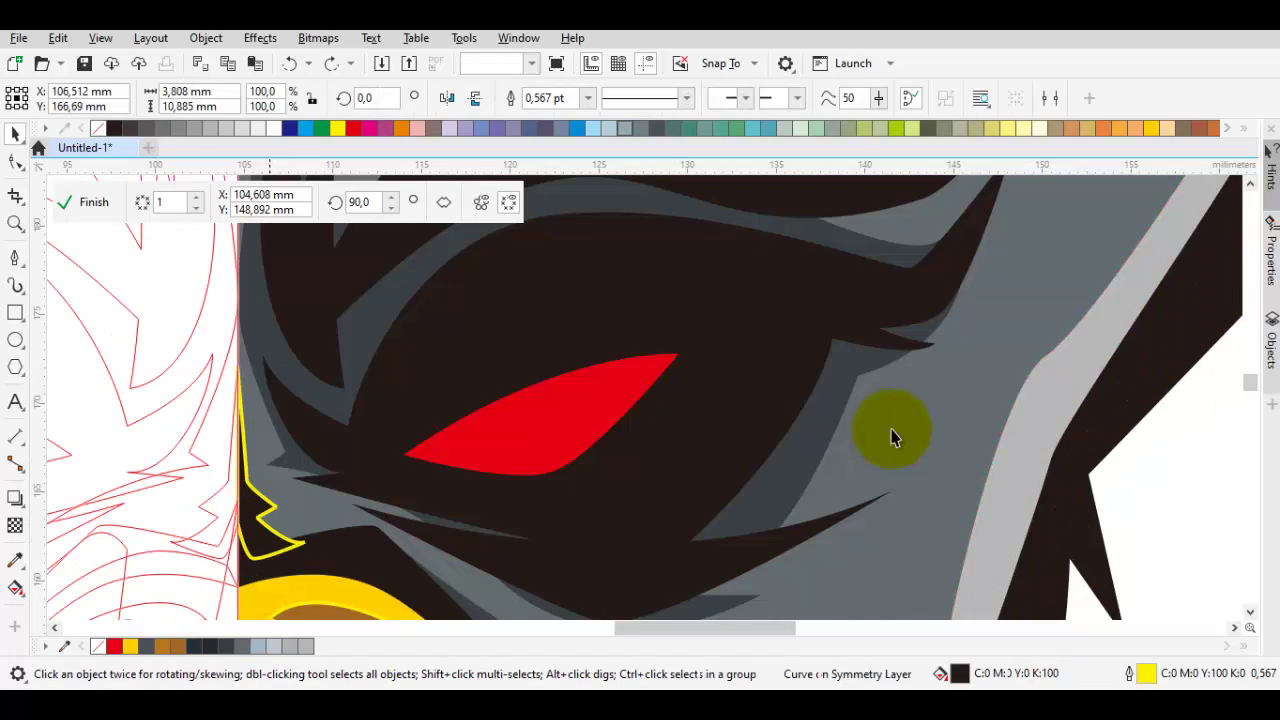
Step: Select the edge highlight together with the small outline above the beak and combine them into one object
click(893, 437)
shift+click(893, 437)
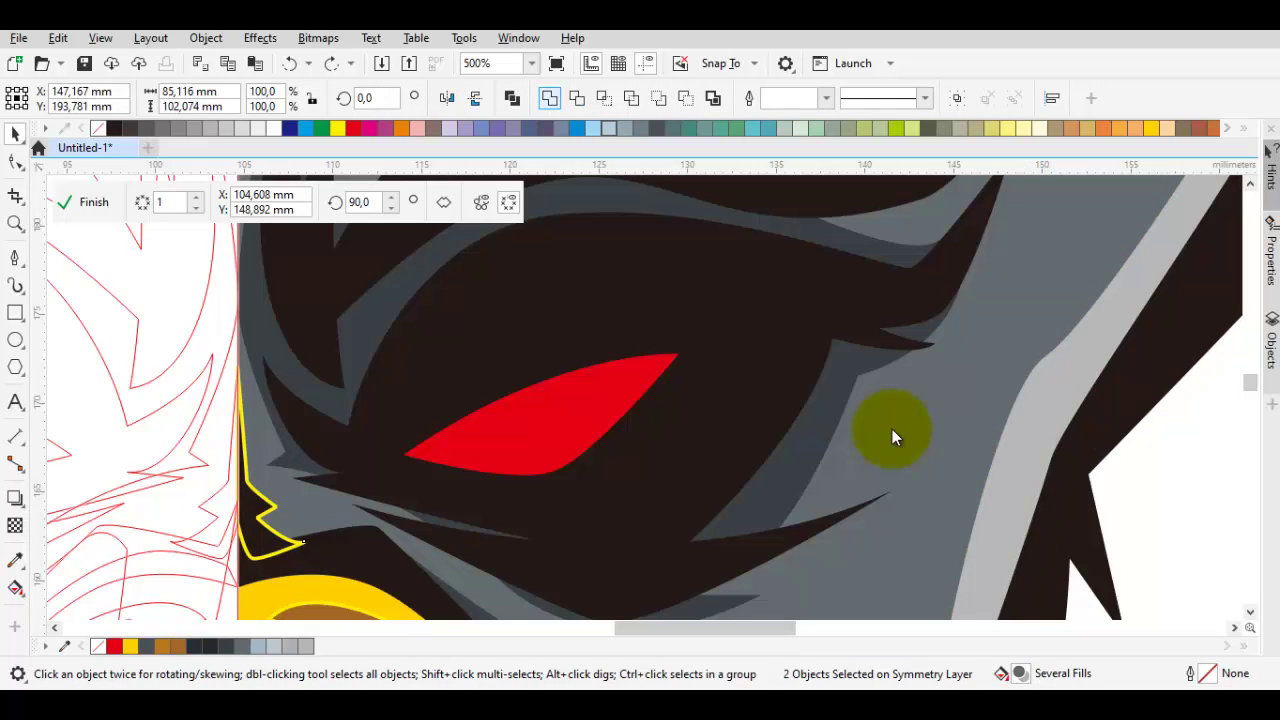
key(ctrl+l)
Step: Undo the latest changes back to the small open outline, and restore the light grey highlight including the piece above the beak
scroll(893, 437, down, 2)
key(ctrl+z)
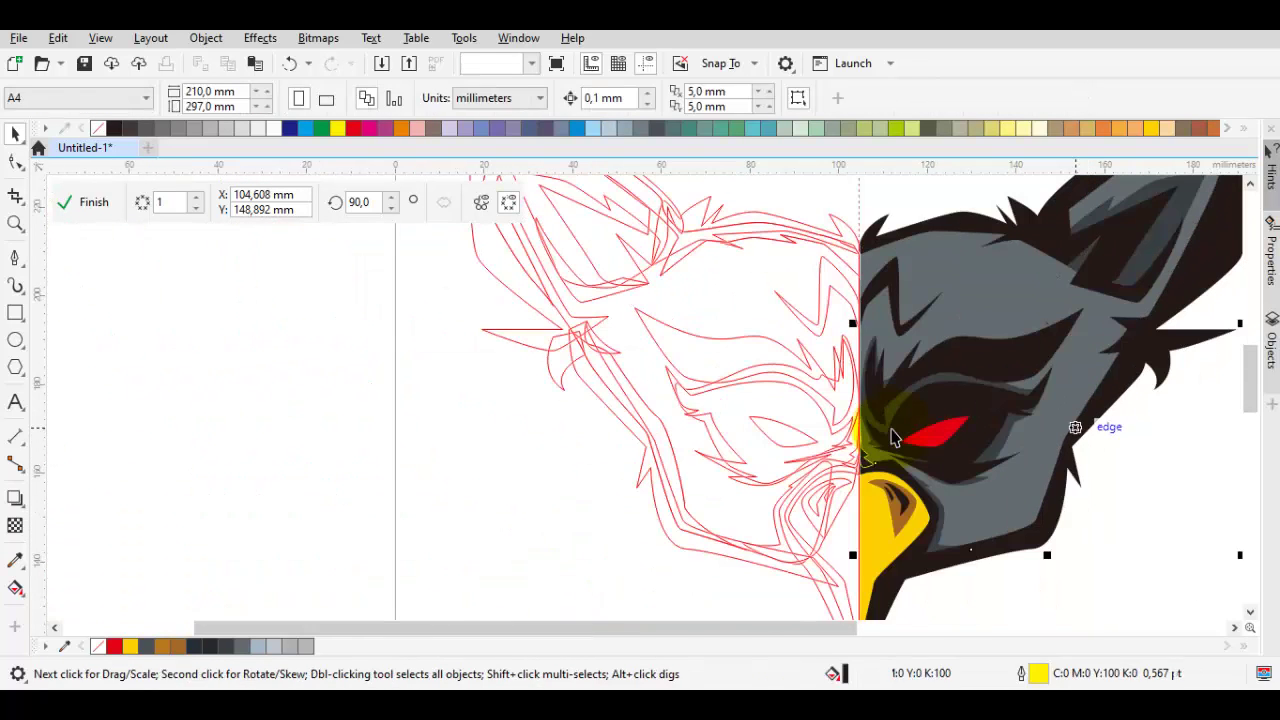
scroll(893, 437, up, 2)
key(ctrl+z)
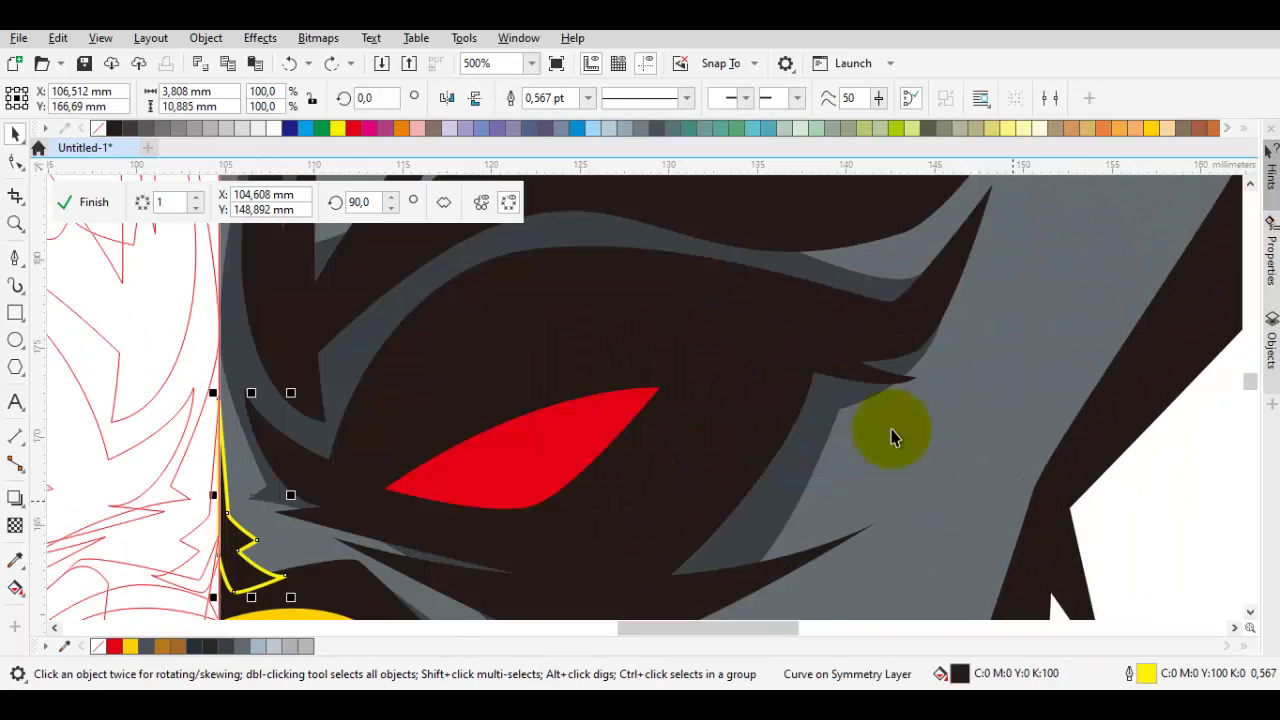
scroll(893, 437, down, 1)
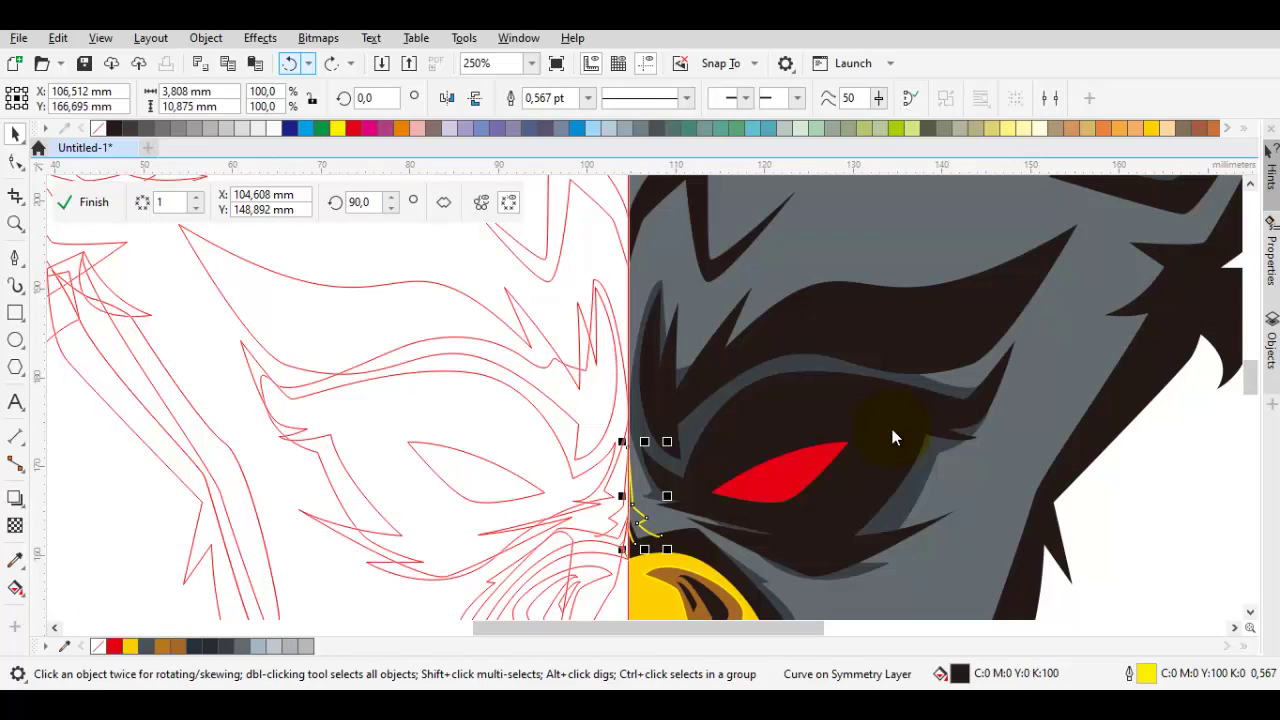
key(ctrl+shift+z)
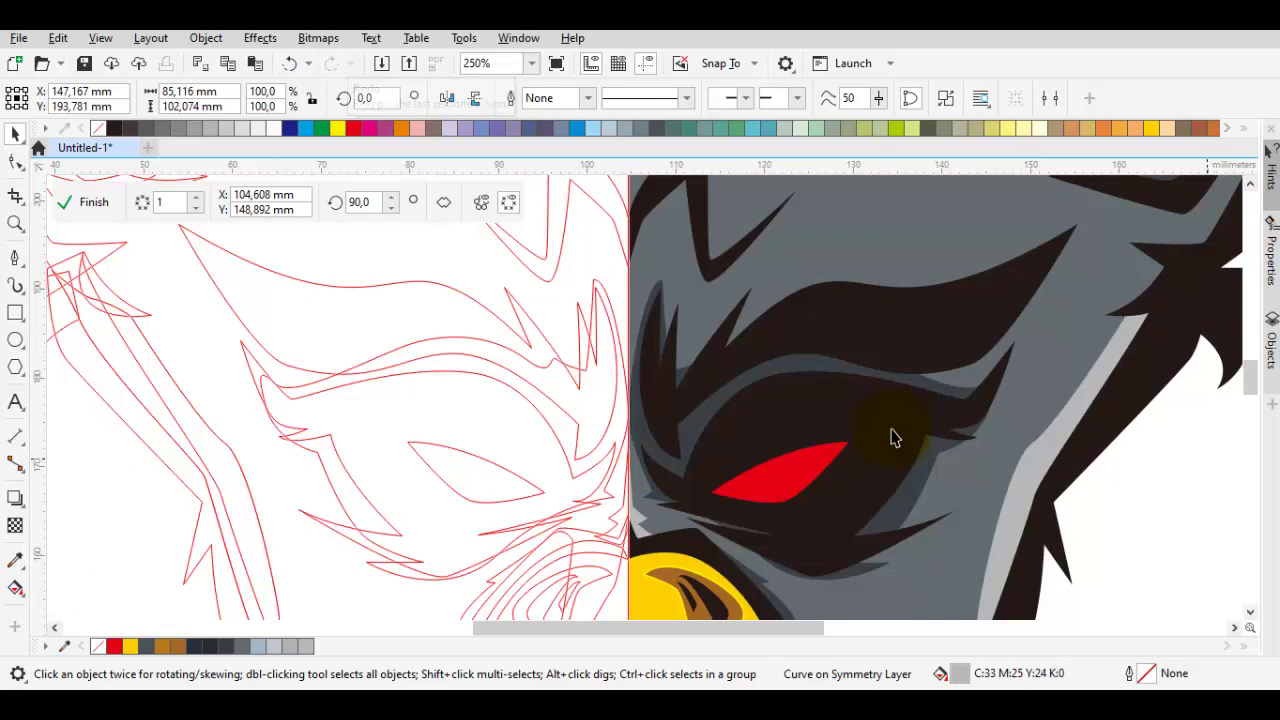
Step: Draw a closed, spiked highlight outline about 37.4 mm wide and 15.6 mm high along the upper edge of the black brow
scroll(893, 437, down, 1)
scroll(893, 437, up, 2)
scroll(893, 437, left, 1)
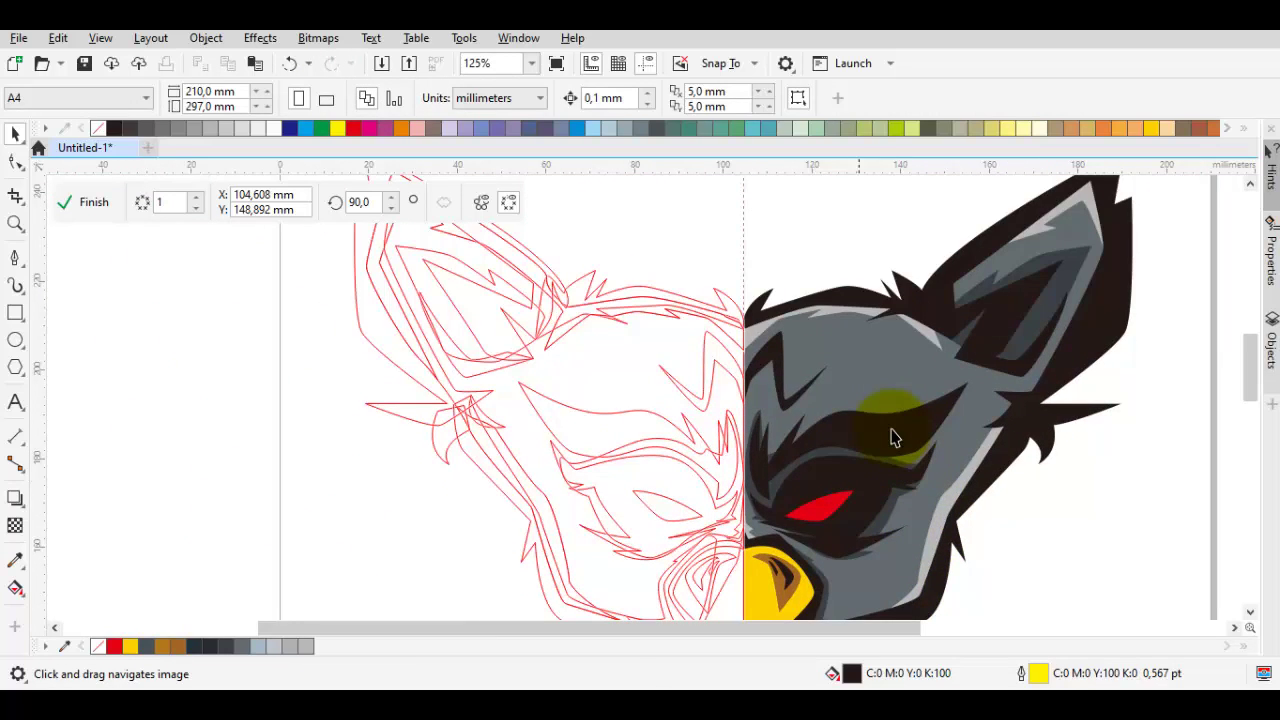
scroll(893, 437, up, 2)
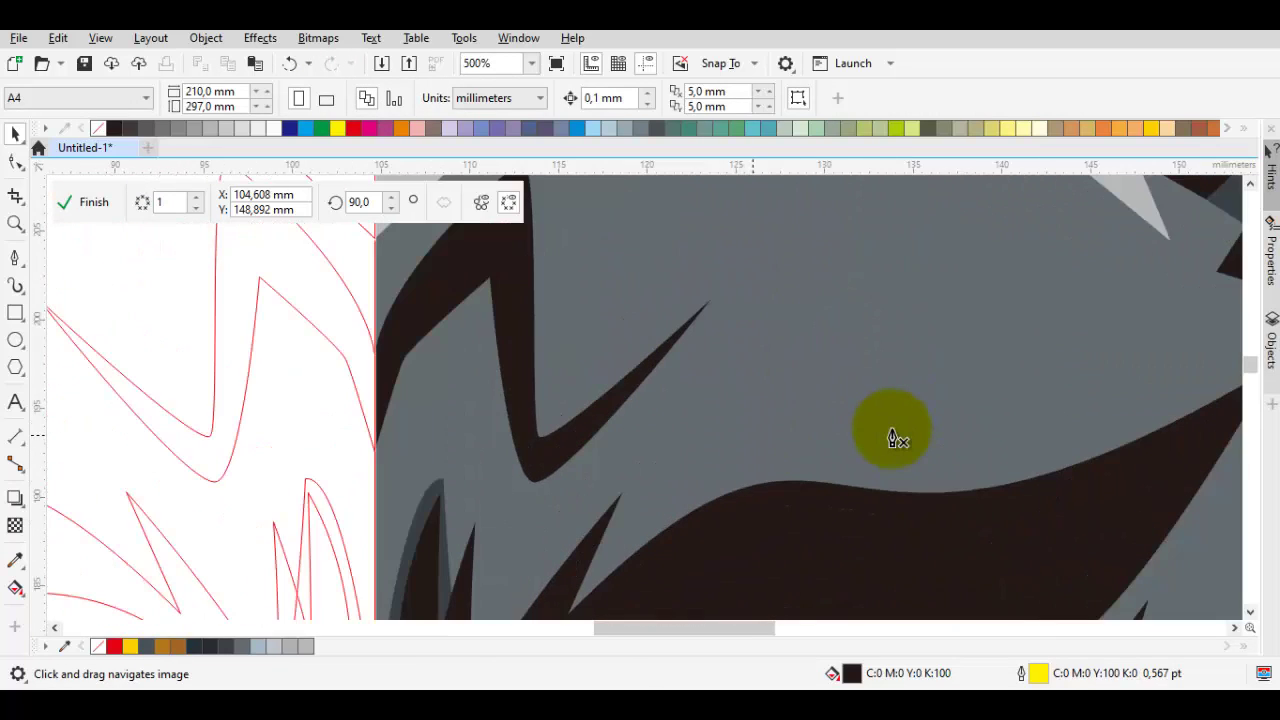
scroll(893, 437, right, 1)
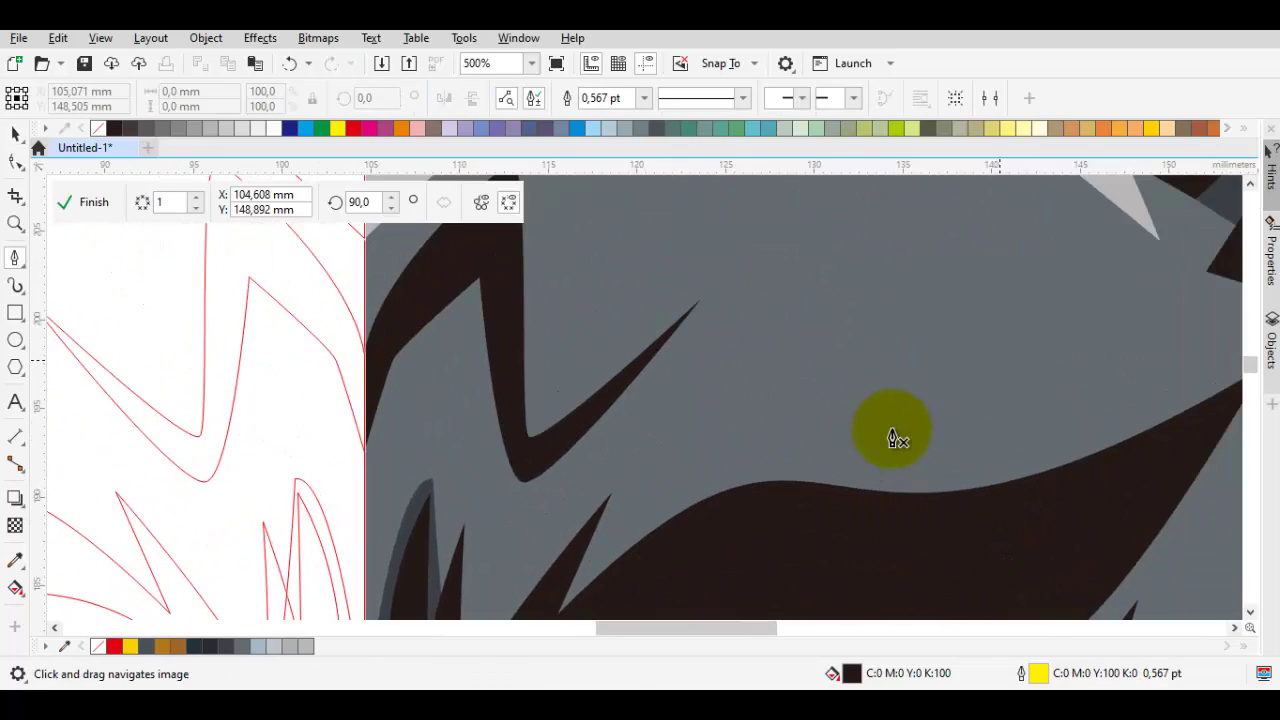
scroll(892, 437, down, 2)
scroll(892, 437, left, 1)
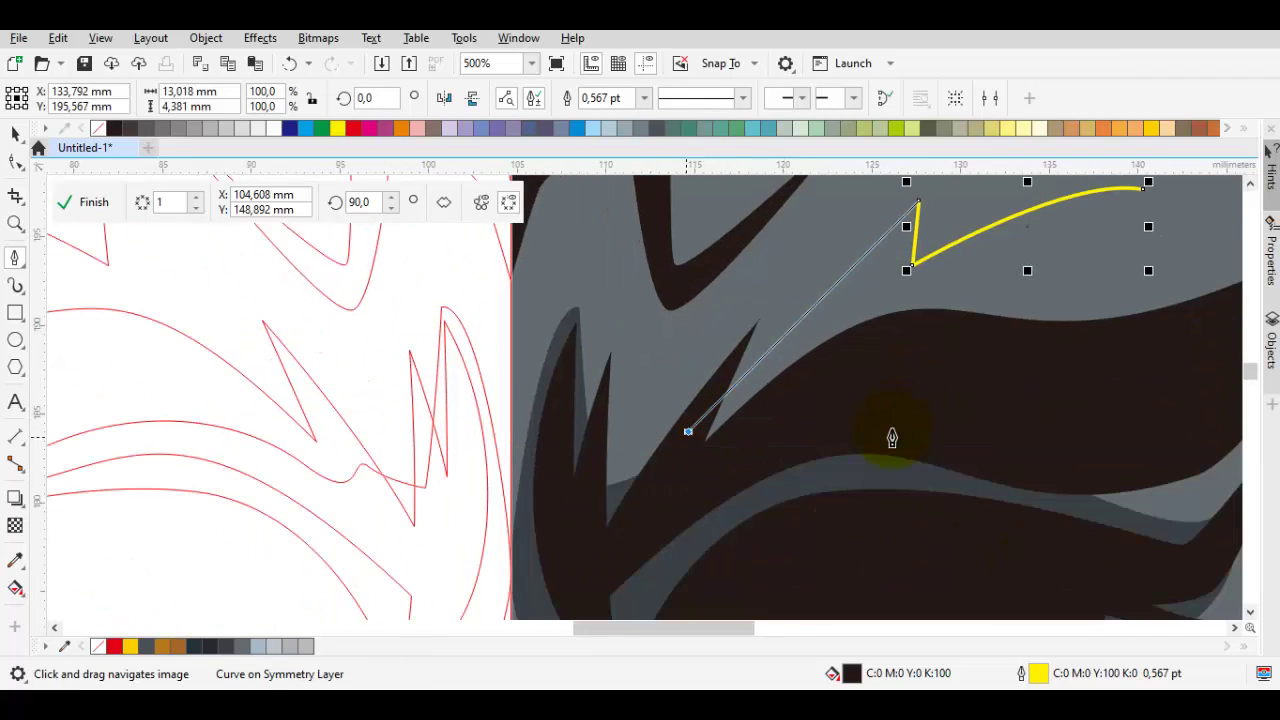
scroll(892, 437, up, 2)
scroll(892, 437, right, 2)
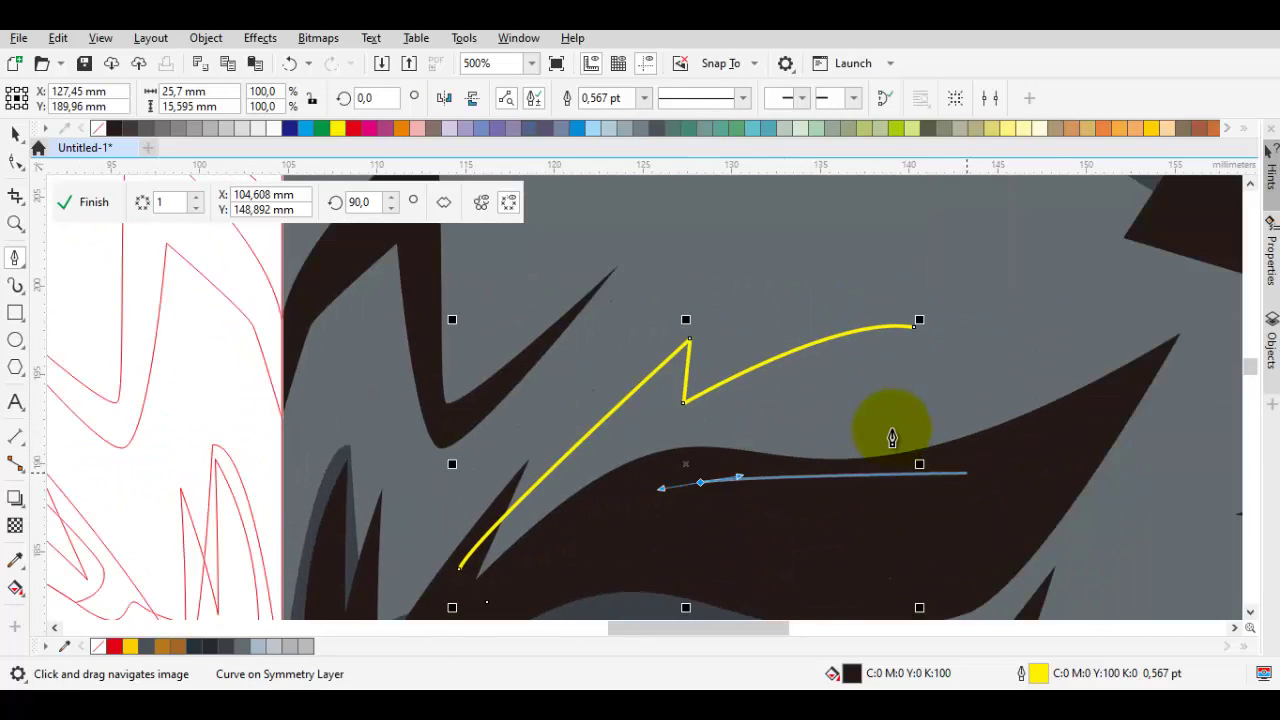
click(966, 473)
click(795, 432)
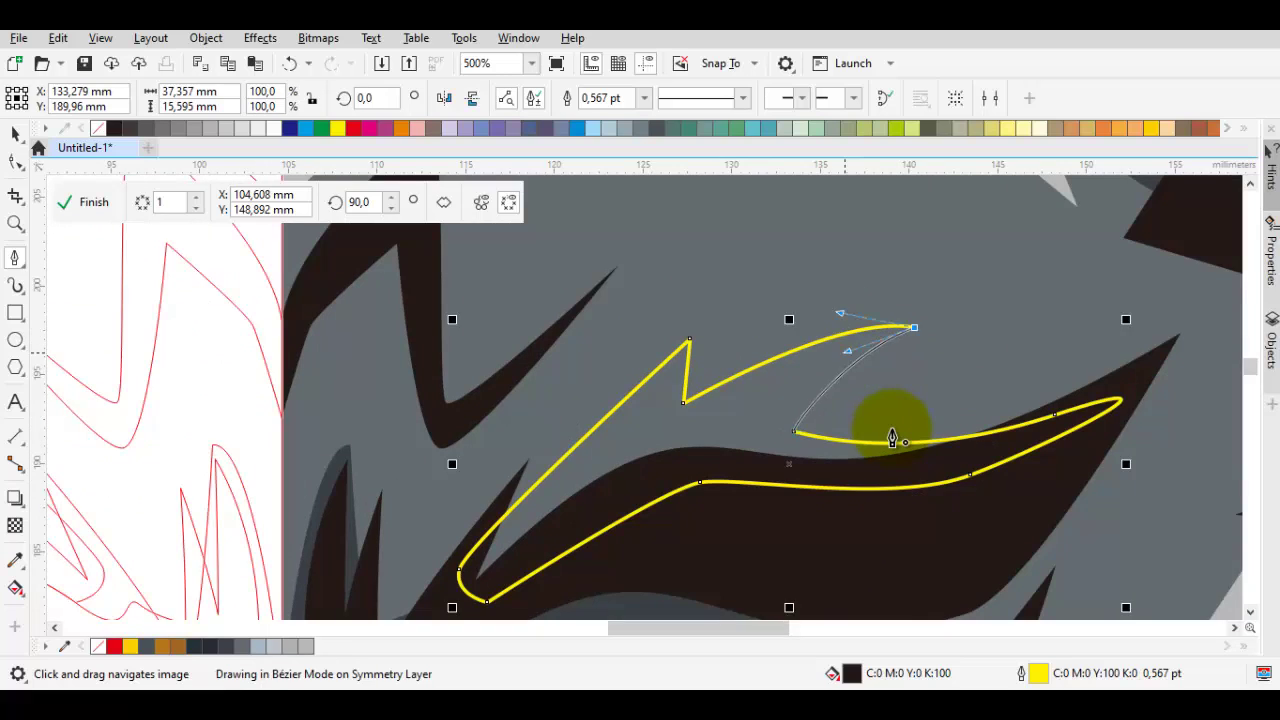
key(space)
Step: Examine the brow outline against the surrounding shapes and check the nodes of the grey face shape
scroll(893, 435, down, 2)
scroll(893, 437, up, 2)
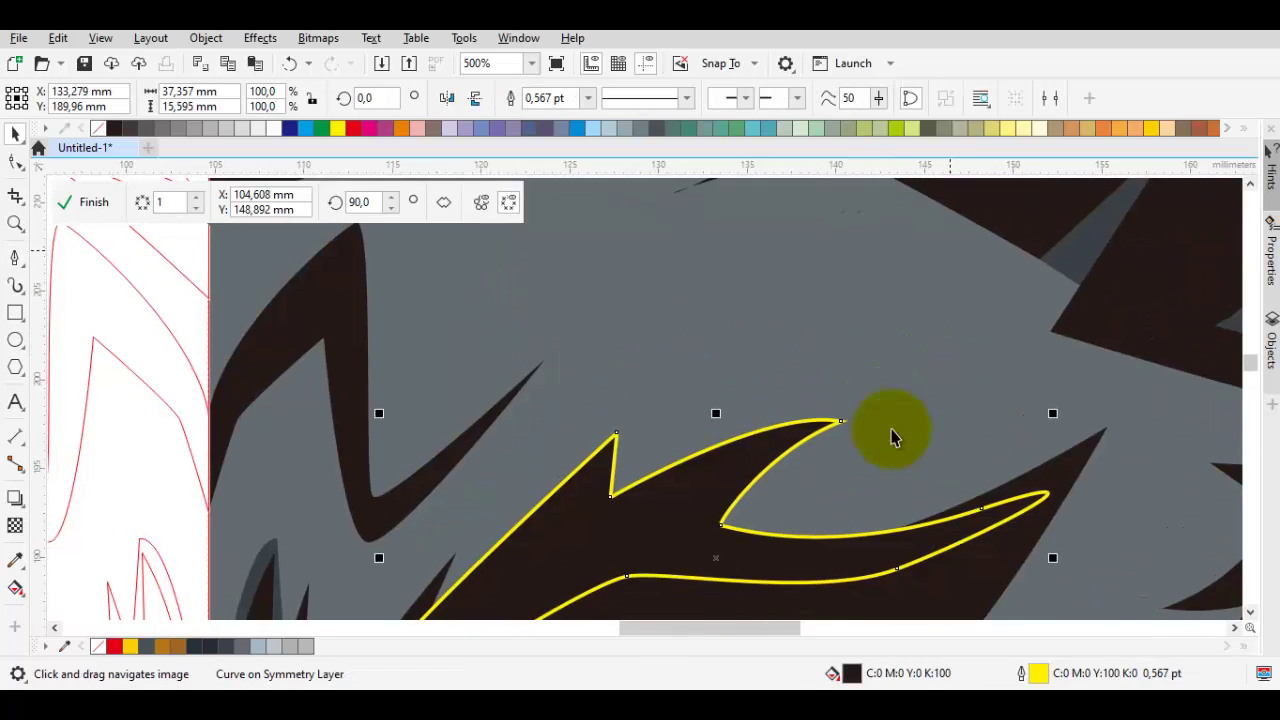
scroll(892, 437, down, 2)
click(893, 437)
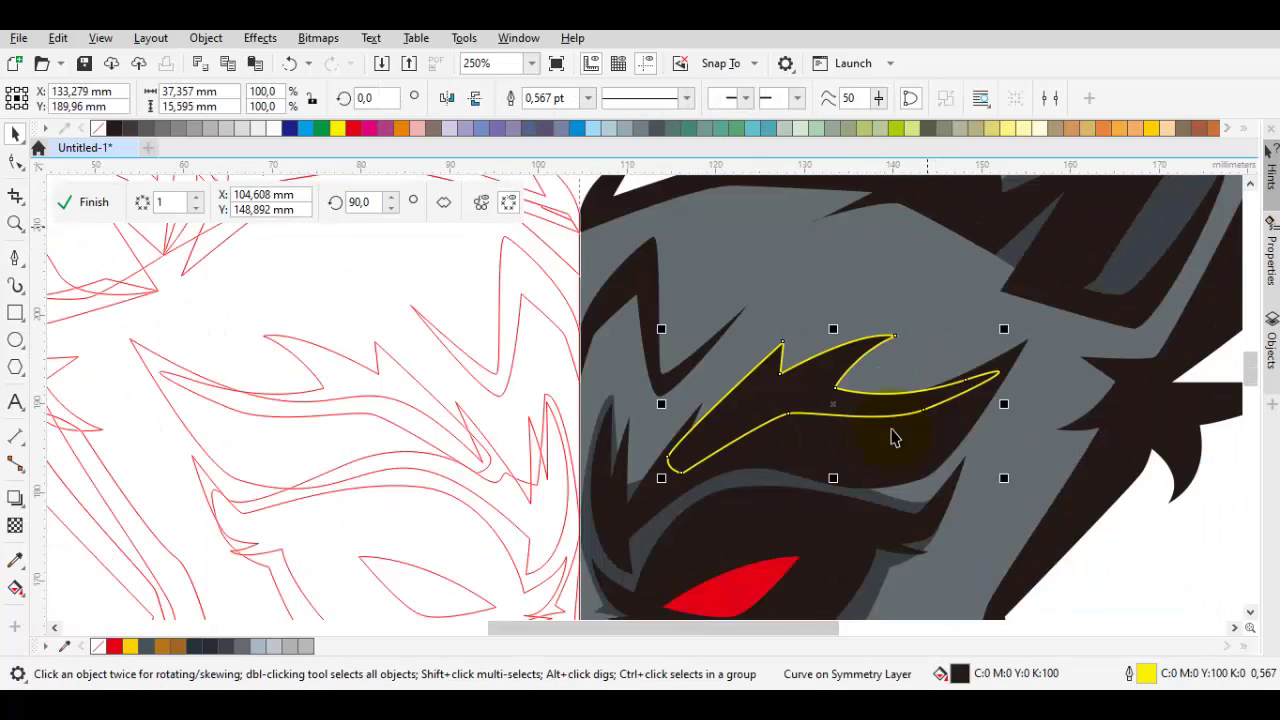
shift+click(893, 437)
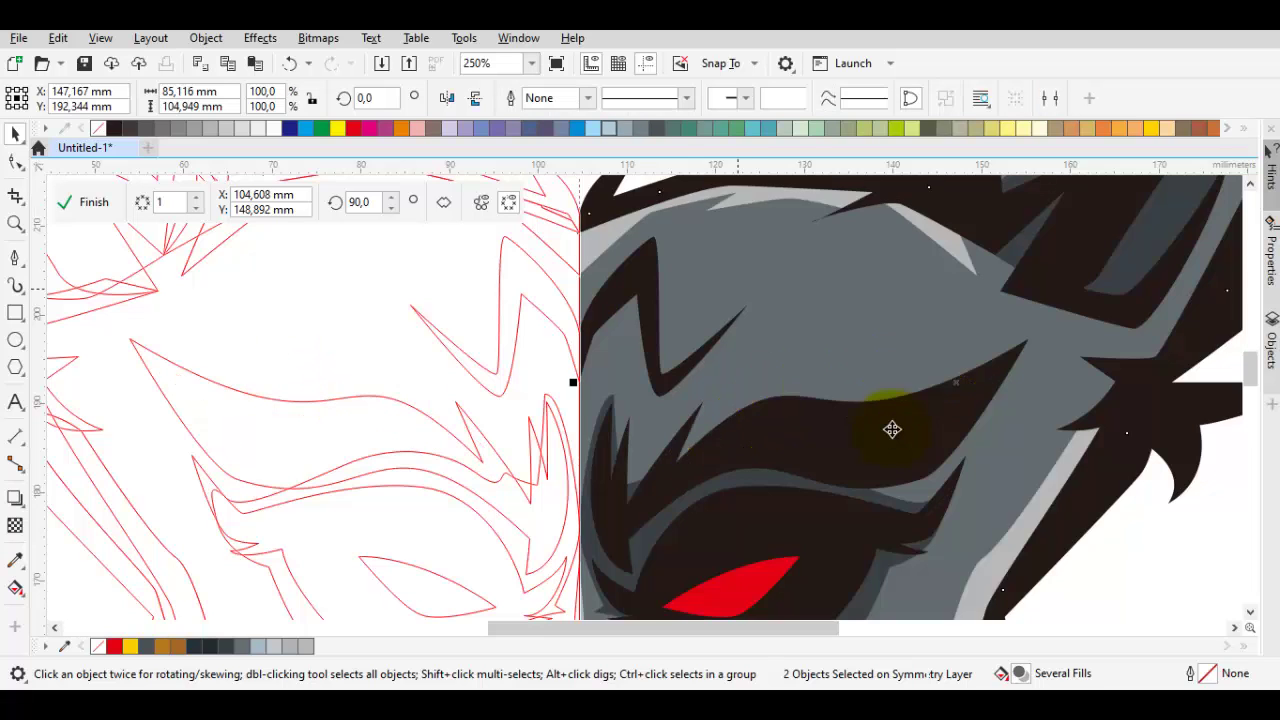
click(893, 437)
scroll(891, 428, up, 2)
scroll(891, 428, down, 2)
key(F10)
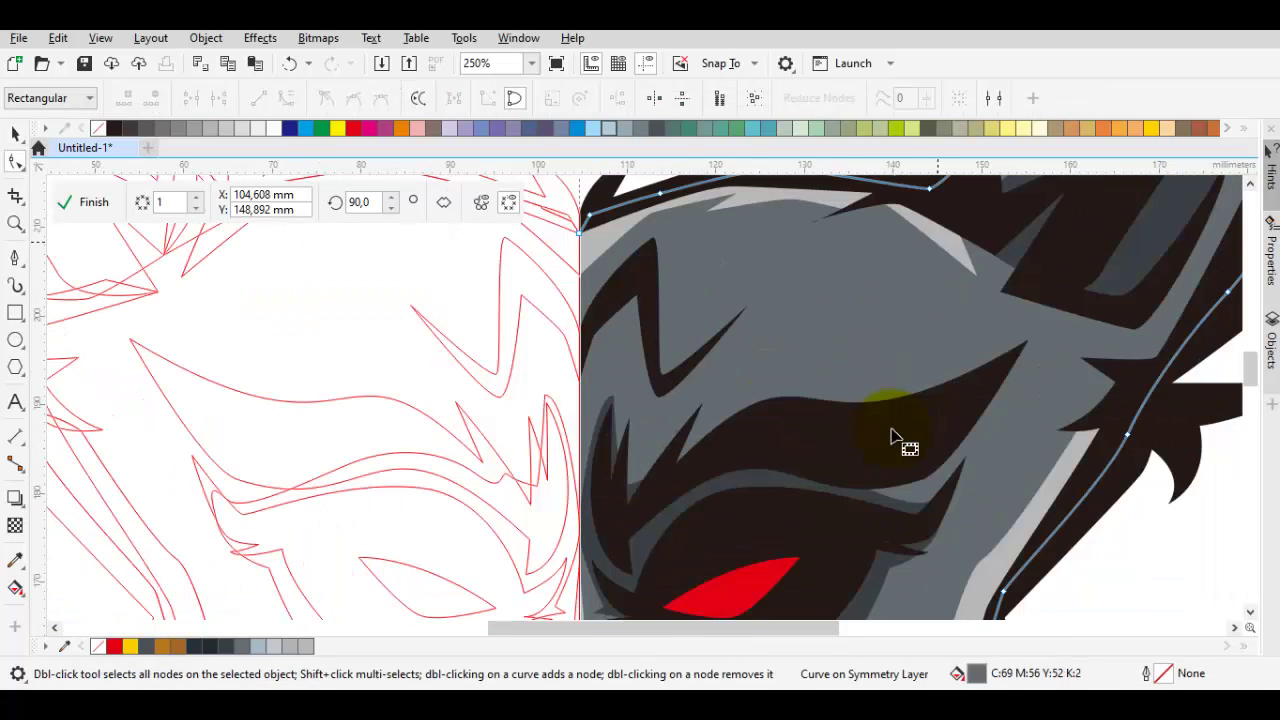
key(space)
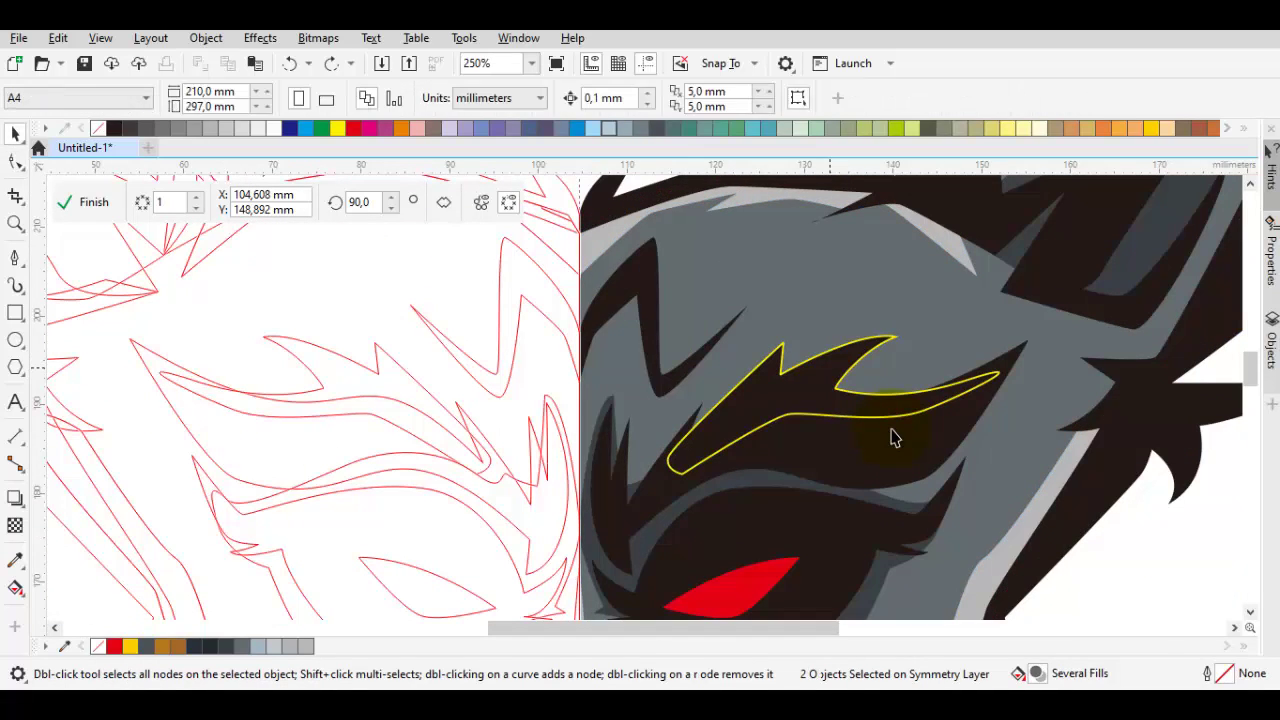
Step: Select the edge highlight together with the brow outline, combine them into one light grey shape, and check its nodes
click(893, 437)
key(F10)
shift+click(893, 437)
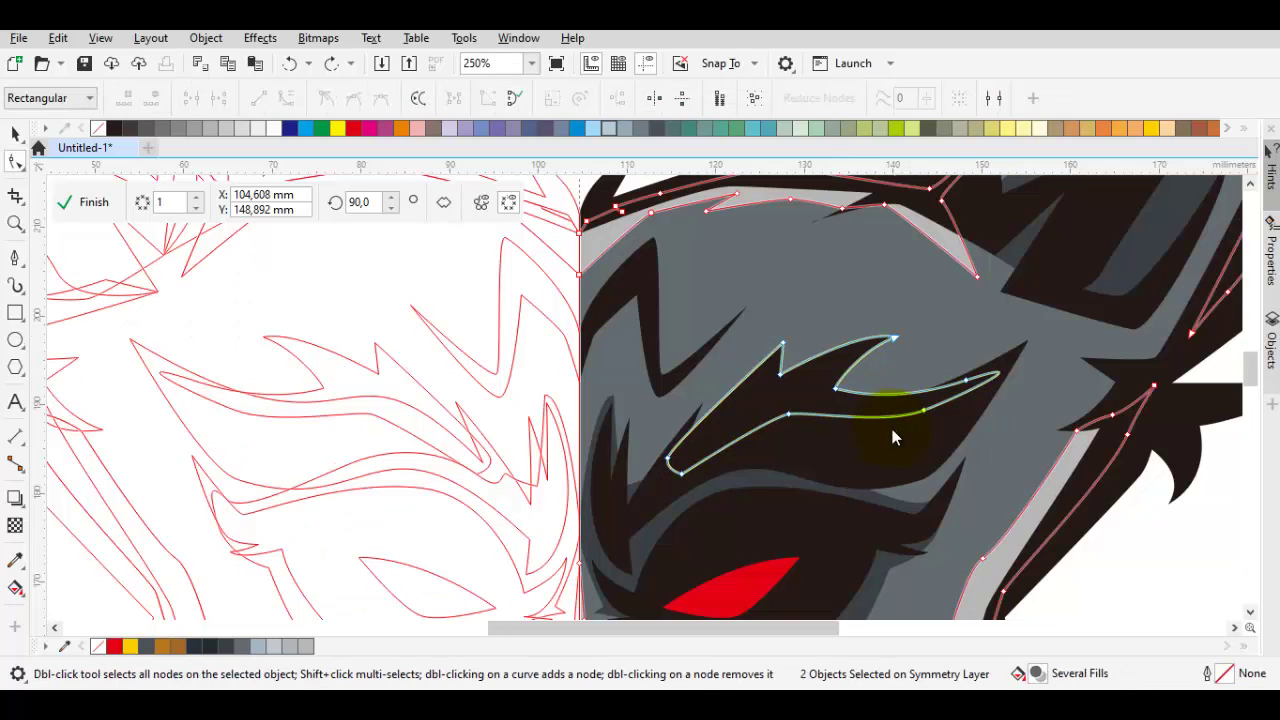
key(space)
click(894, 437)
key(F10)
scroll(893, 437, up, 1)
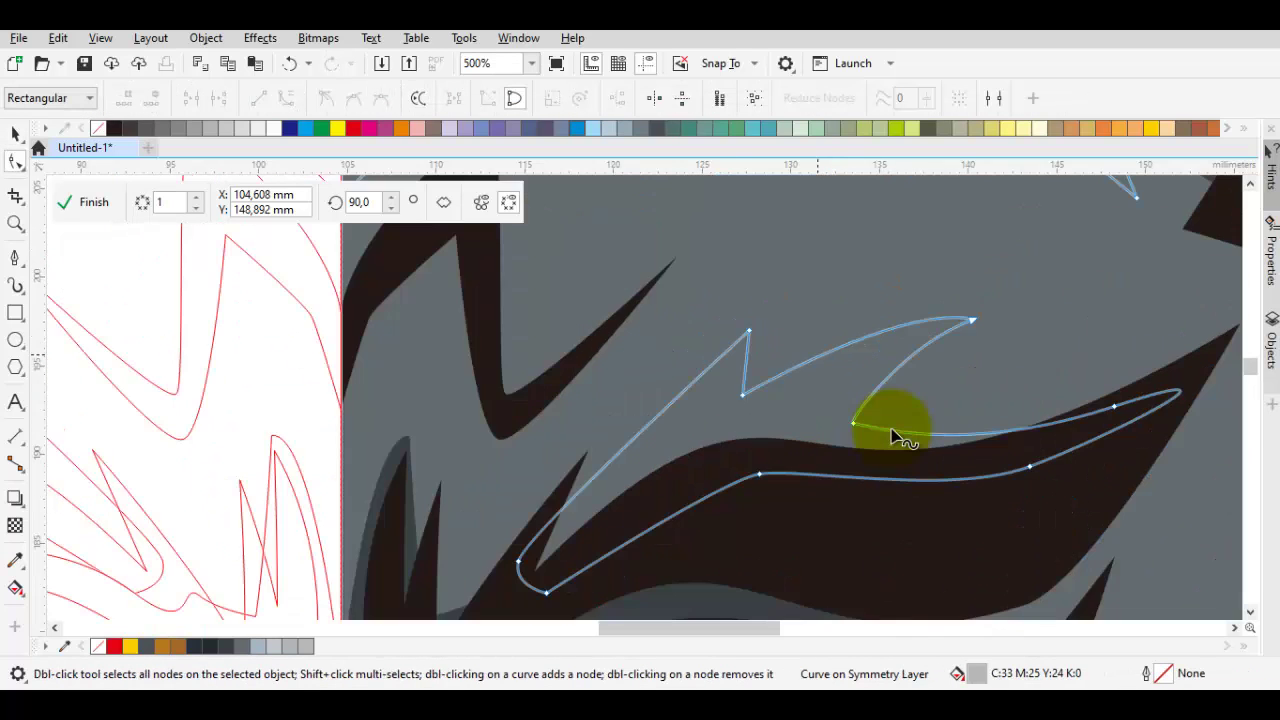
Step: Finish symmetry editing to view the whole mirrored face, and reopen the symmetry group for editing
scroll(893, 437, down, 6)
key(space)
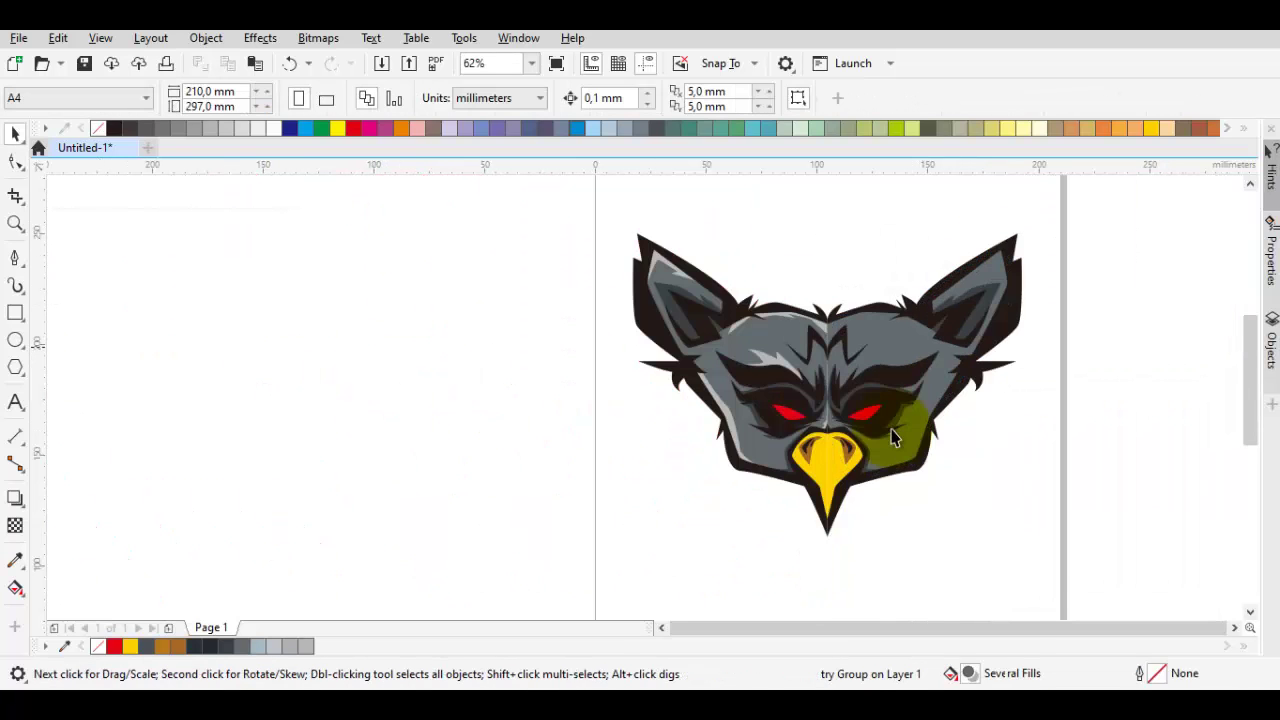
scroll(893, 437, up, 9)
key(F10)
scroll(893, 437, down, 9)
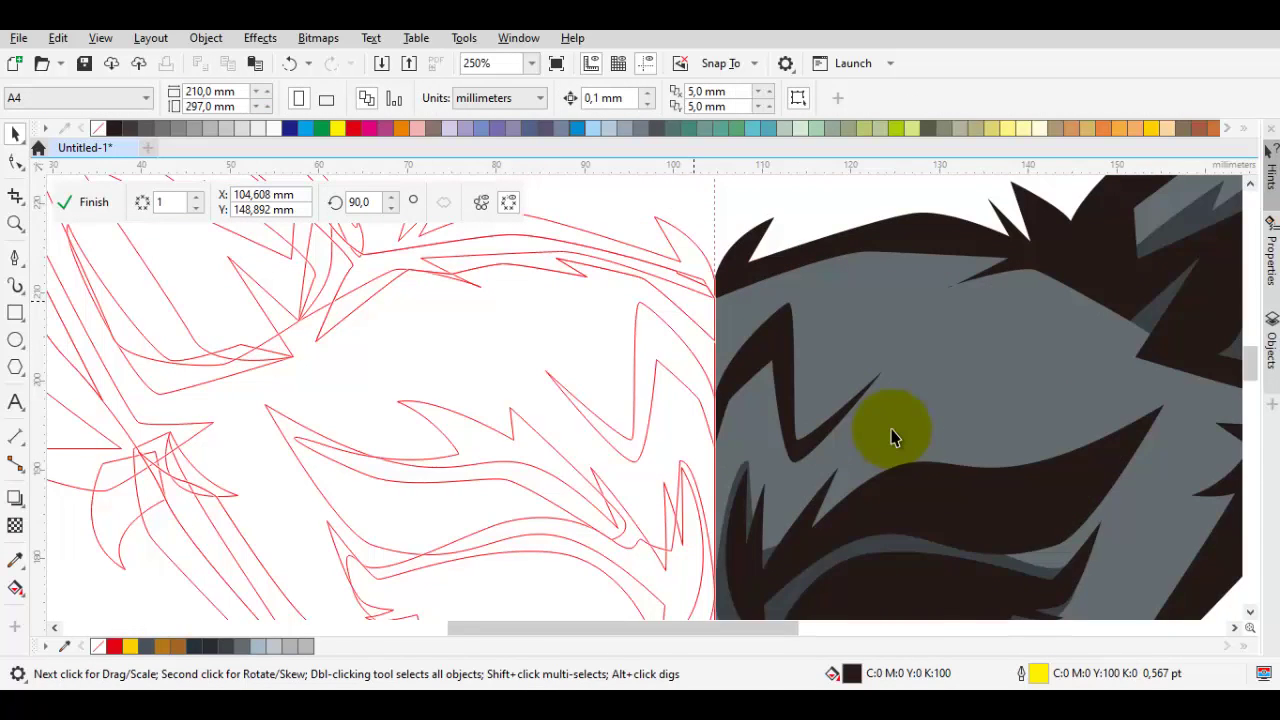
Step: Leave symmetry editing to check the highlights on the whole face, and reopen the symmetry group
key(space)
click(893, 430)
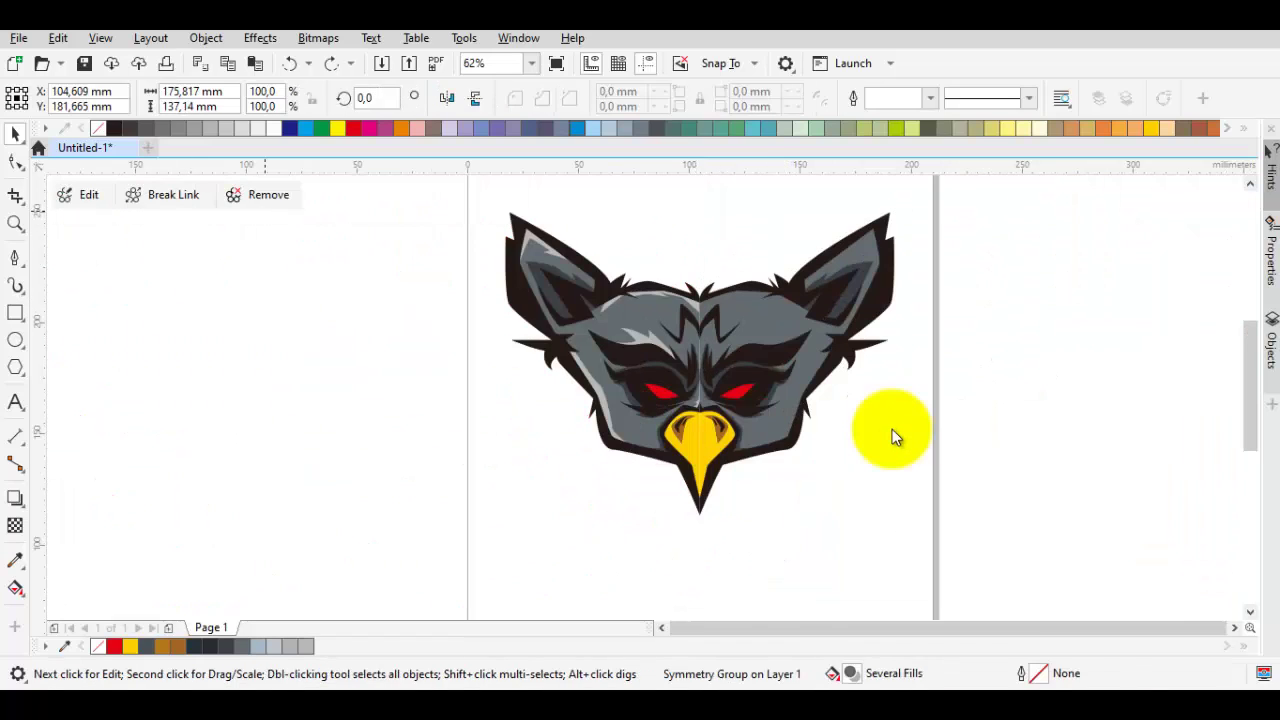
key(Escape)
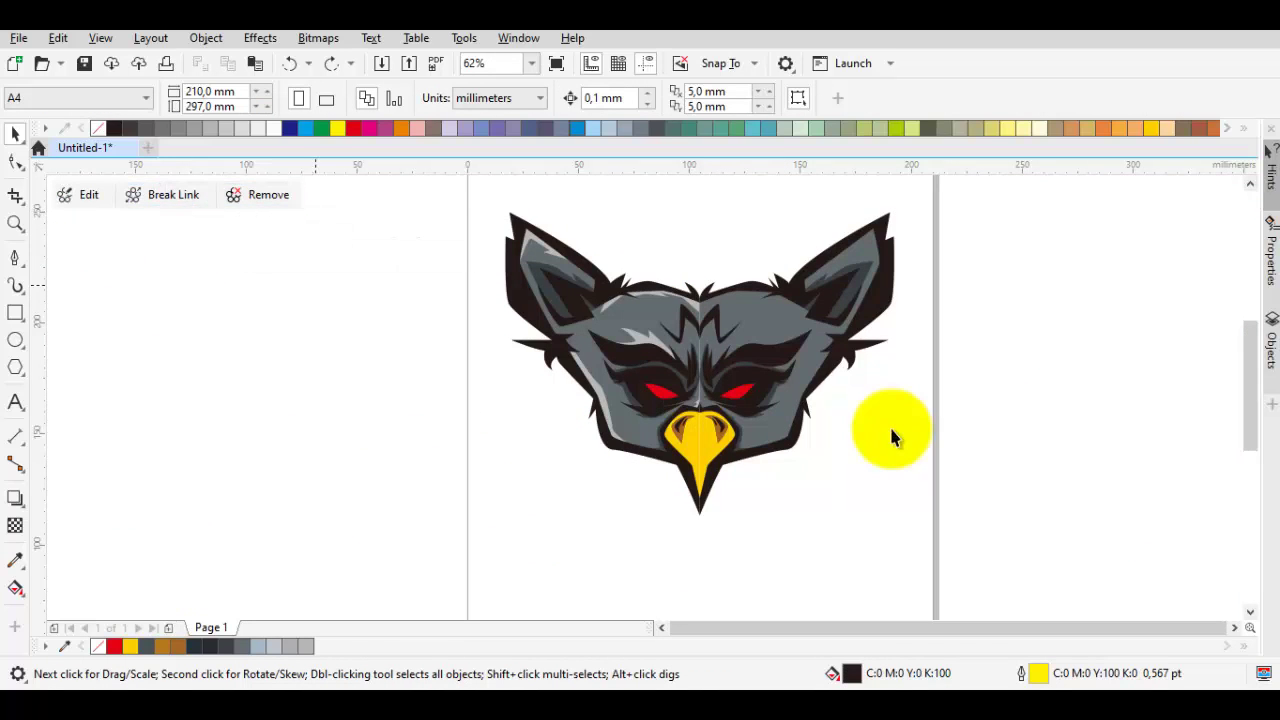
scroll(893, 437, down, 3)
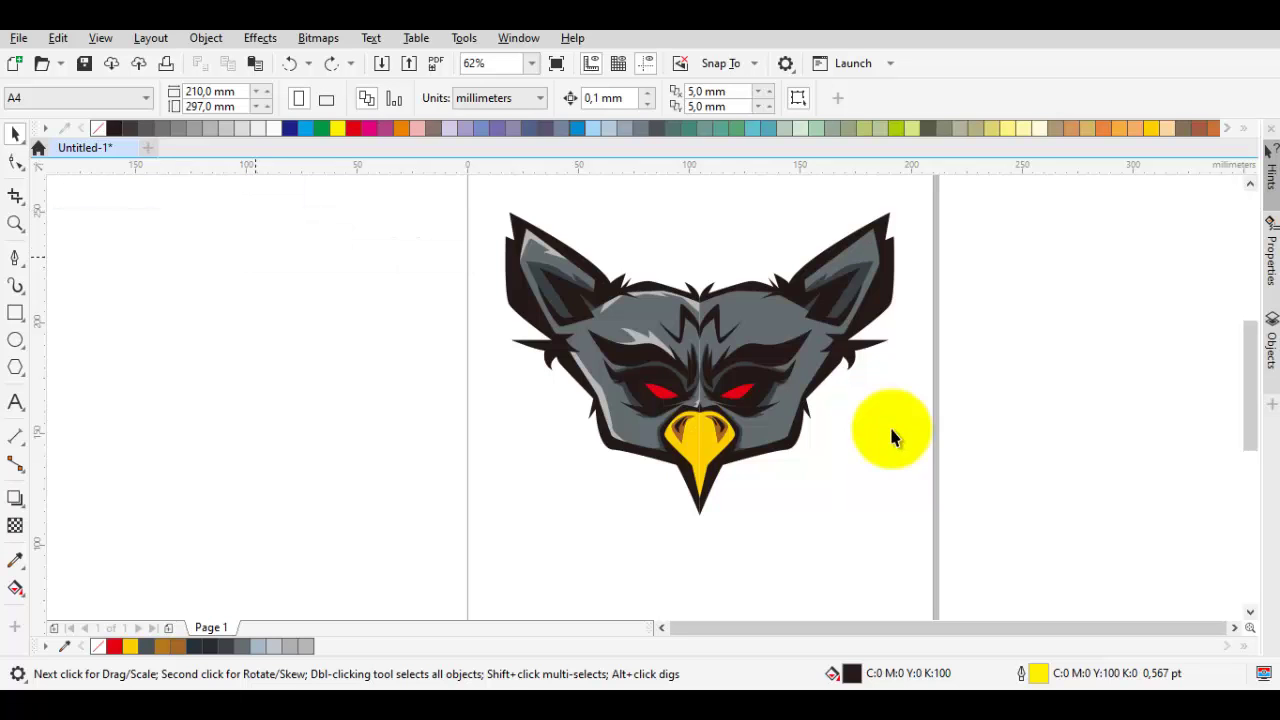
scroll(893, 437, up, 8)
double_click(893, 437)
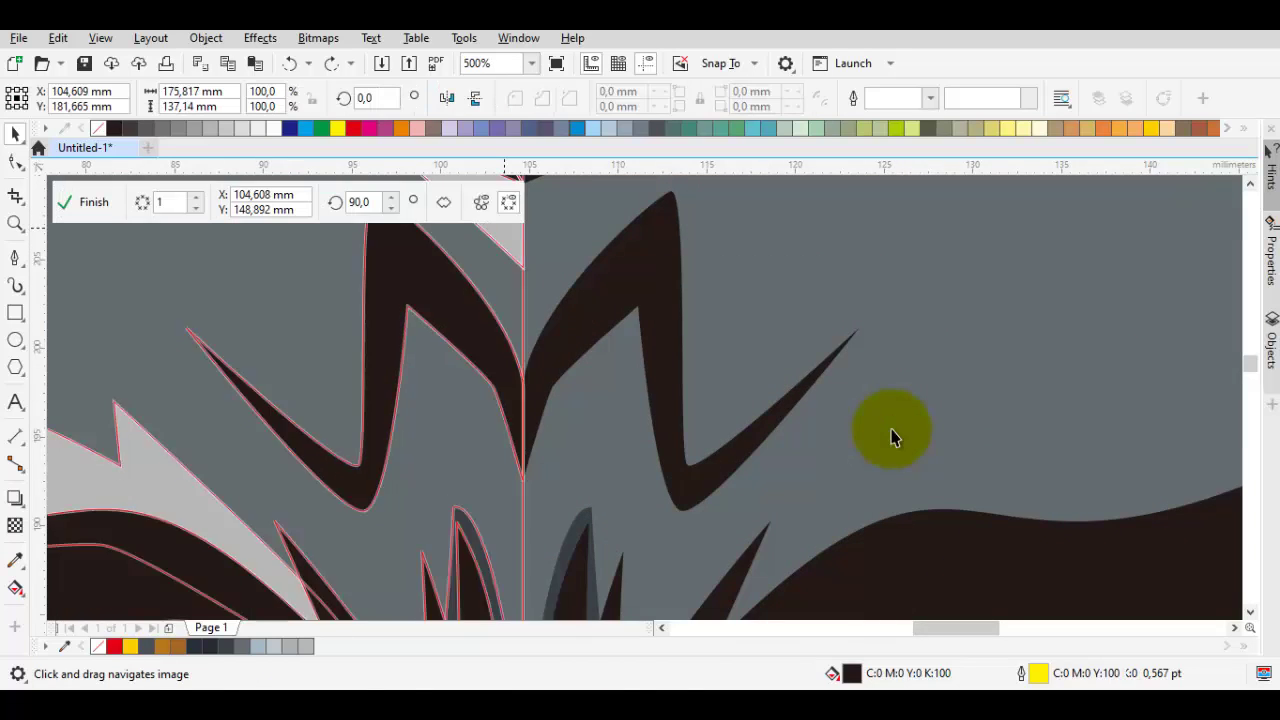
Step: Finish symmetry editing and break the link of the symmetry group
scroll(893, 437, down, 3)
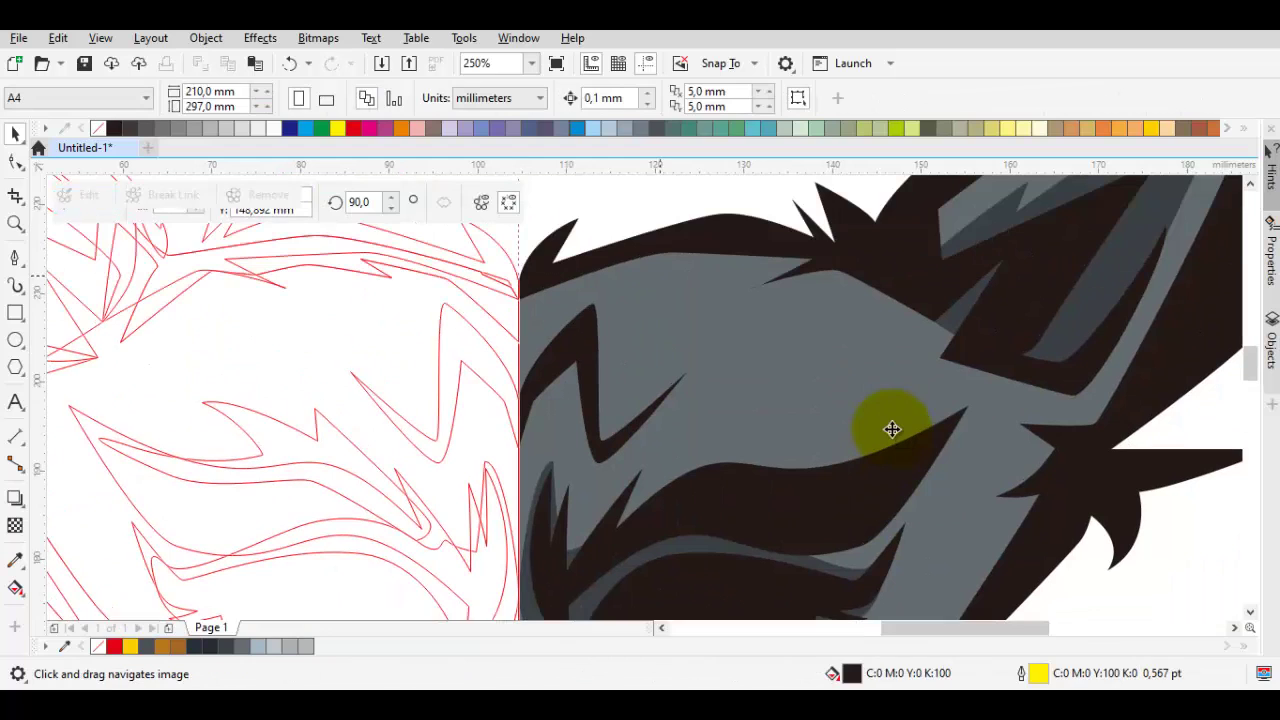
scroll(893, 437, down, 2)
right_click(893, 437)
key(Return)
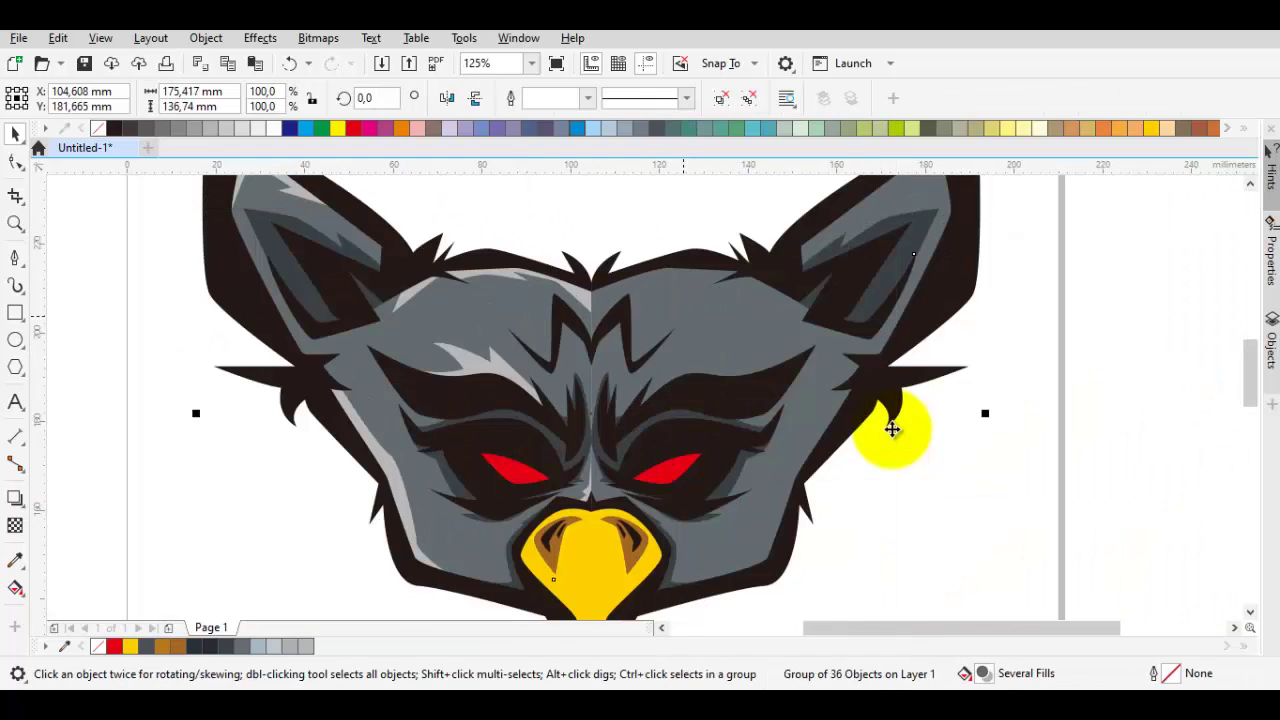
Step: Ungroup the mirrored face completely into separate objects
right_click(891, 431)
key(Down)
key(Down)
key(Down)
key(Return)
scroll(892, 429, up, 2)
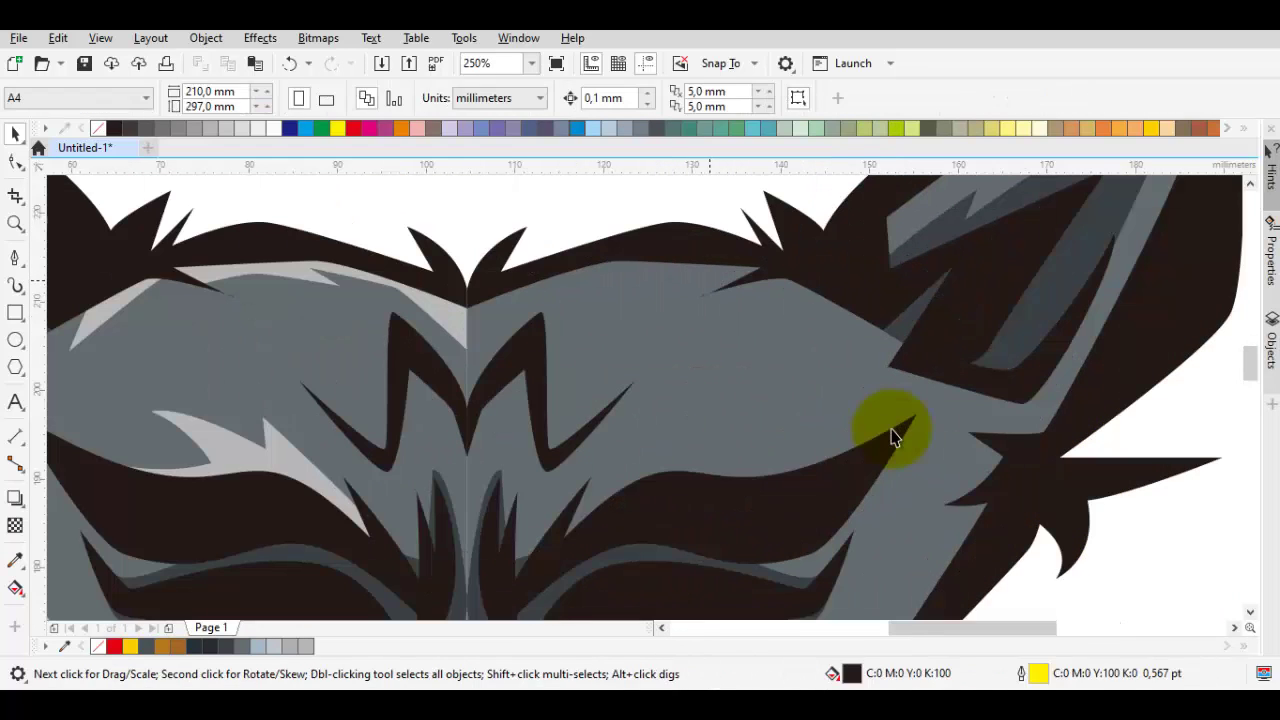
Step: Select the light grey highlight shape and place a horizontally mirrored copy of it beside the face's right half
double_click(894, 433)
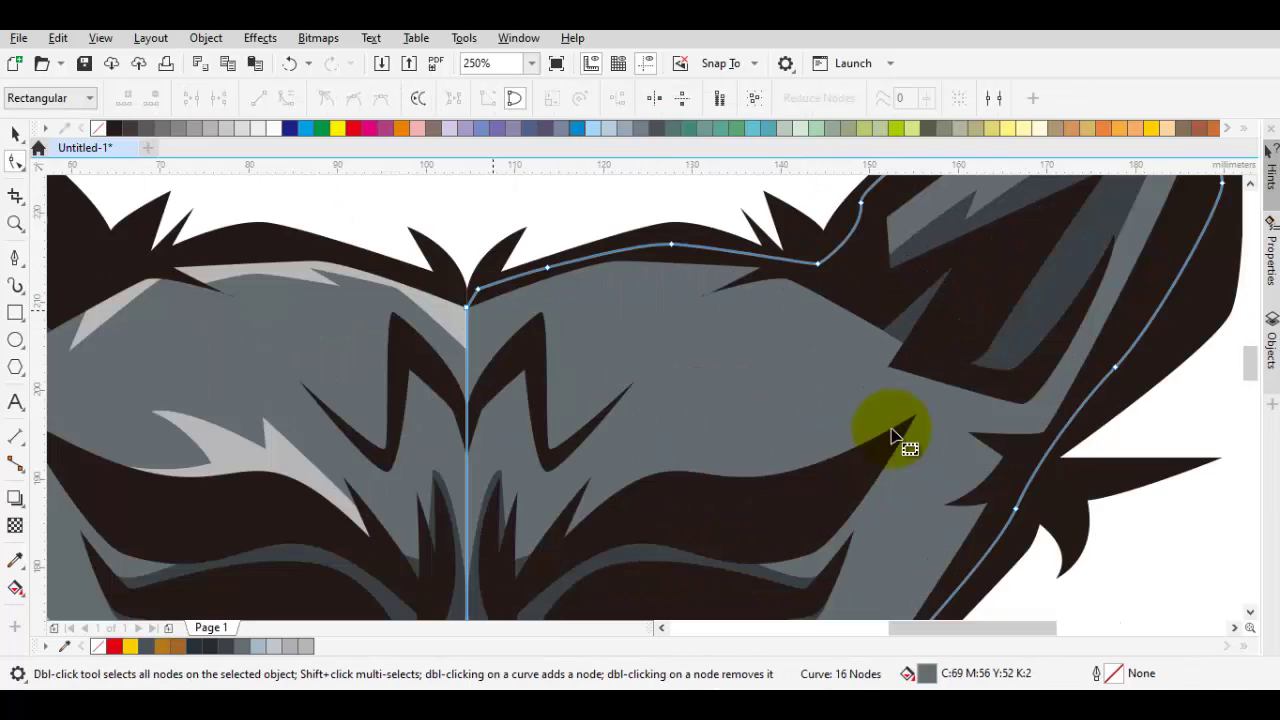
key(space)
key(space)
scroll(893, 437, down, 2)
key(space)
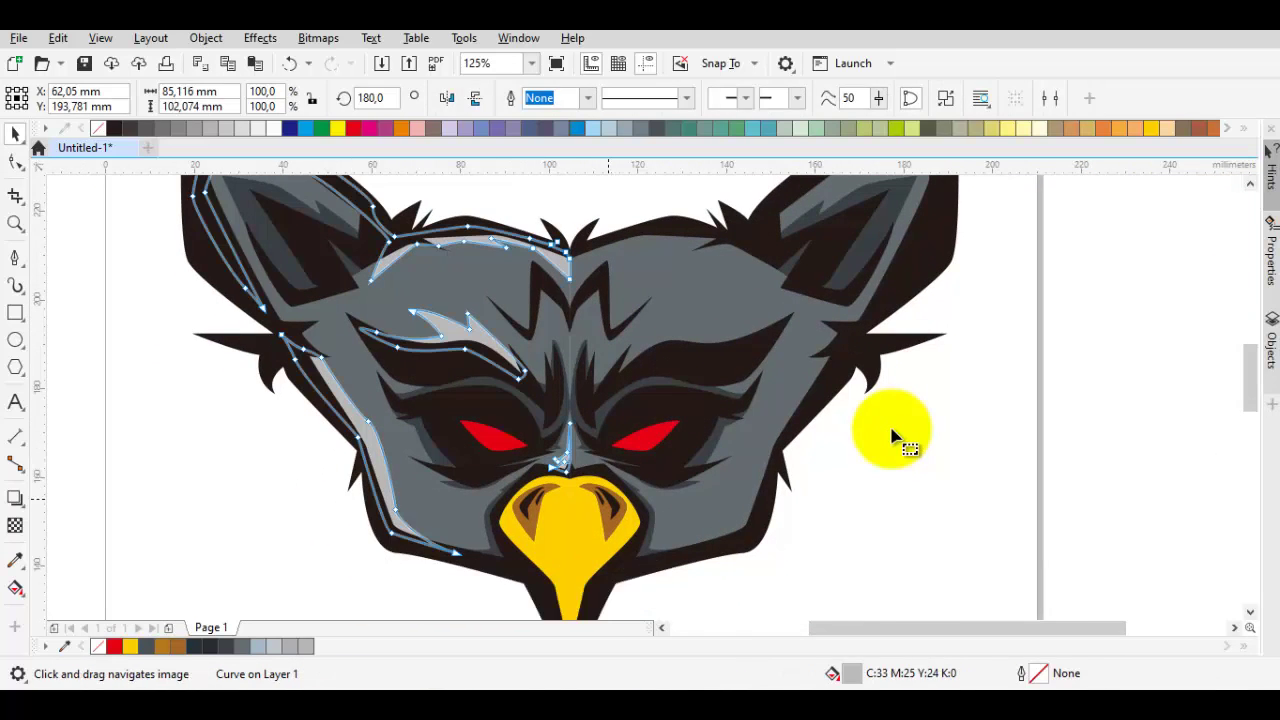
scroll(893, 437, down, 2)
key(space)
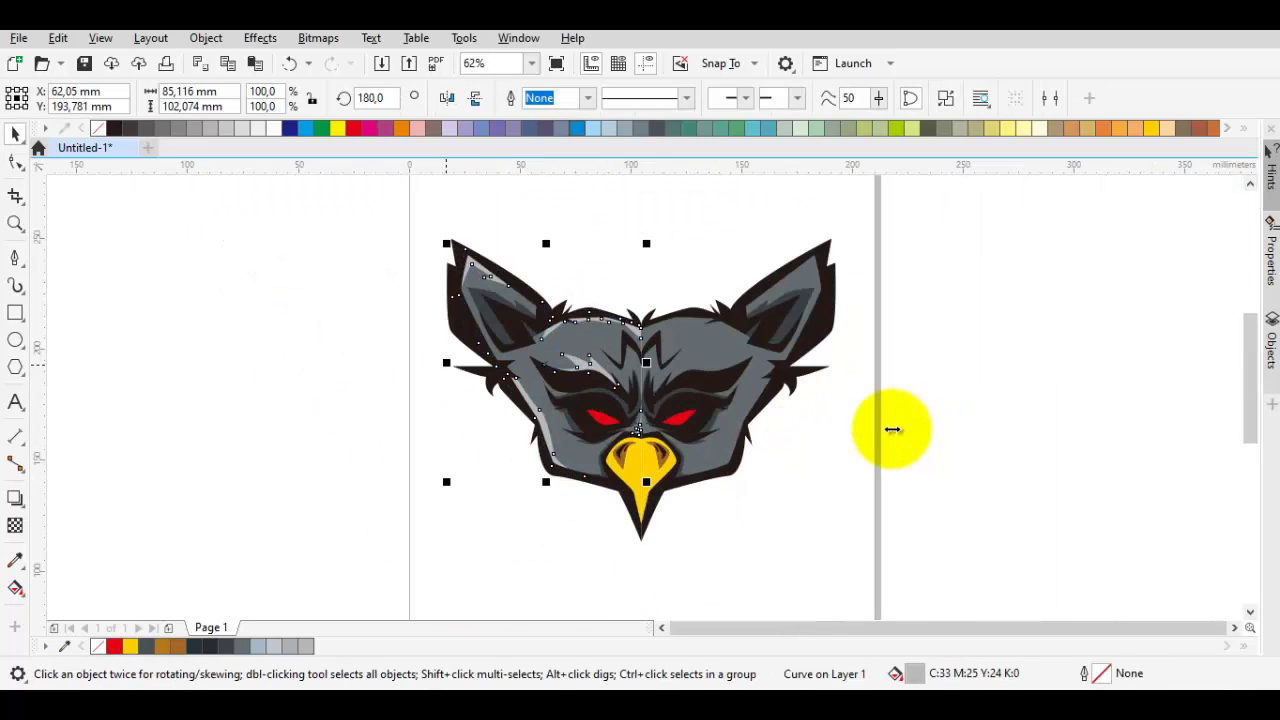
drag(893, 430, 893, 437)
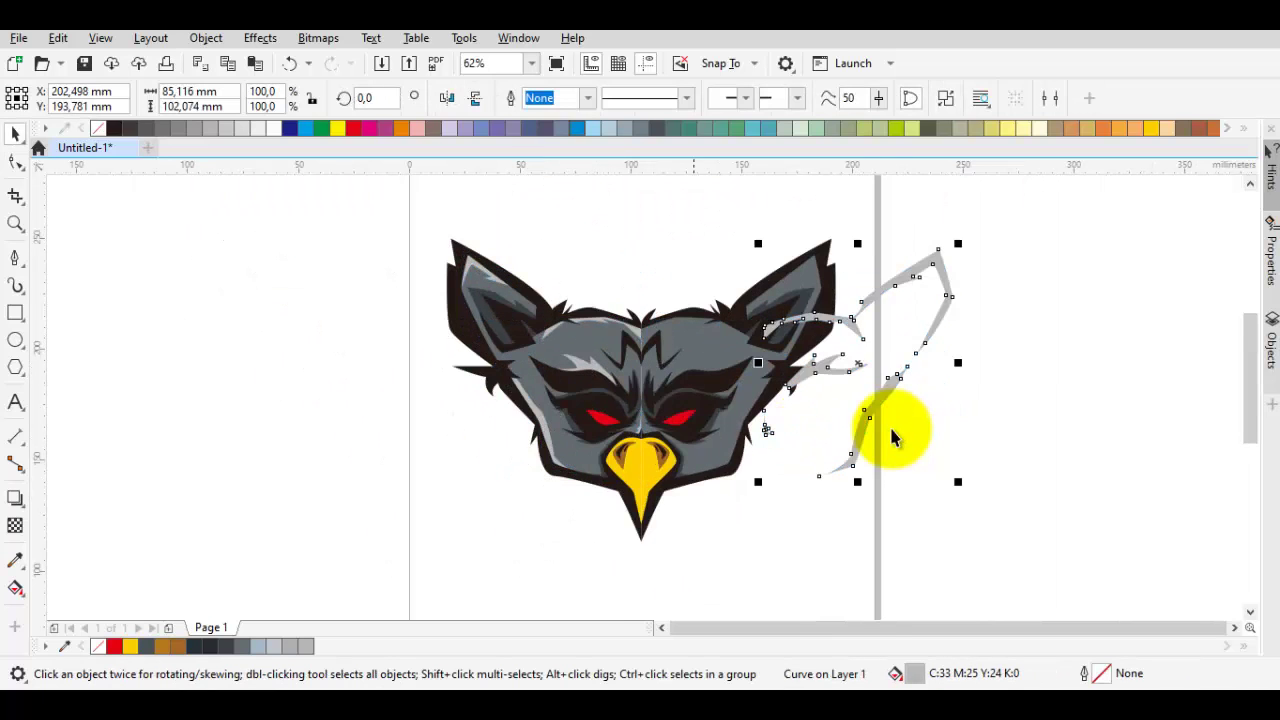
Step: Move the mirrored highlight onto the right half of the face, aligning its inner edge with the centre line
scroll(893, 437, up, 2)
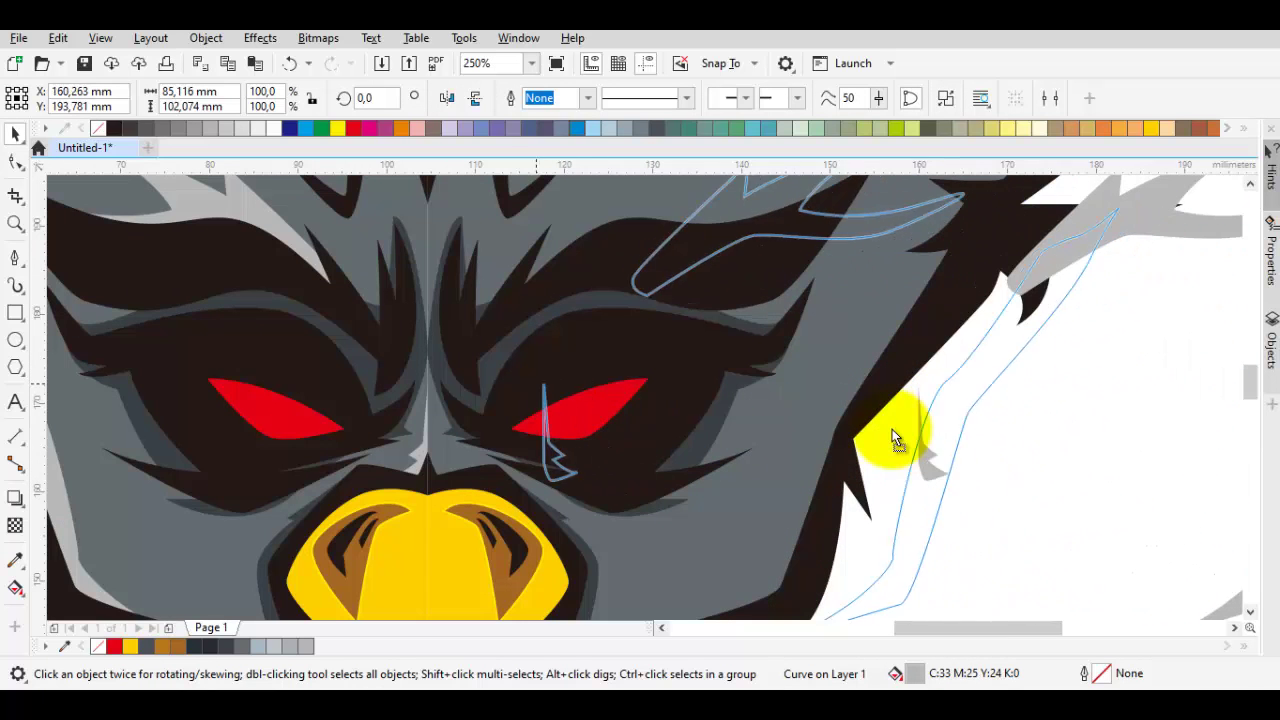
scroll(893, 434, up, 2)
key(Left)
key(Left)
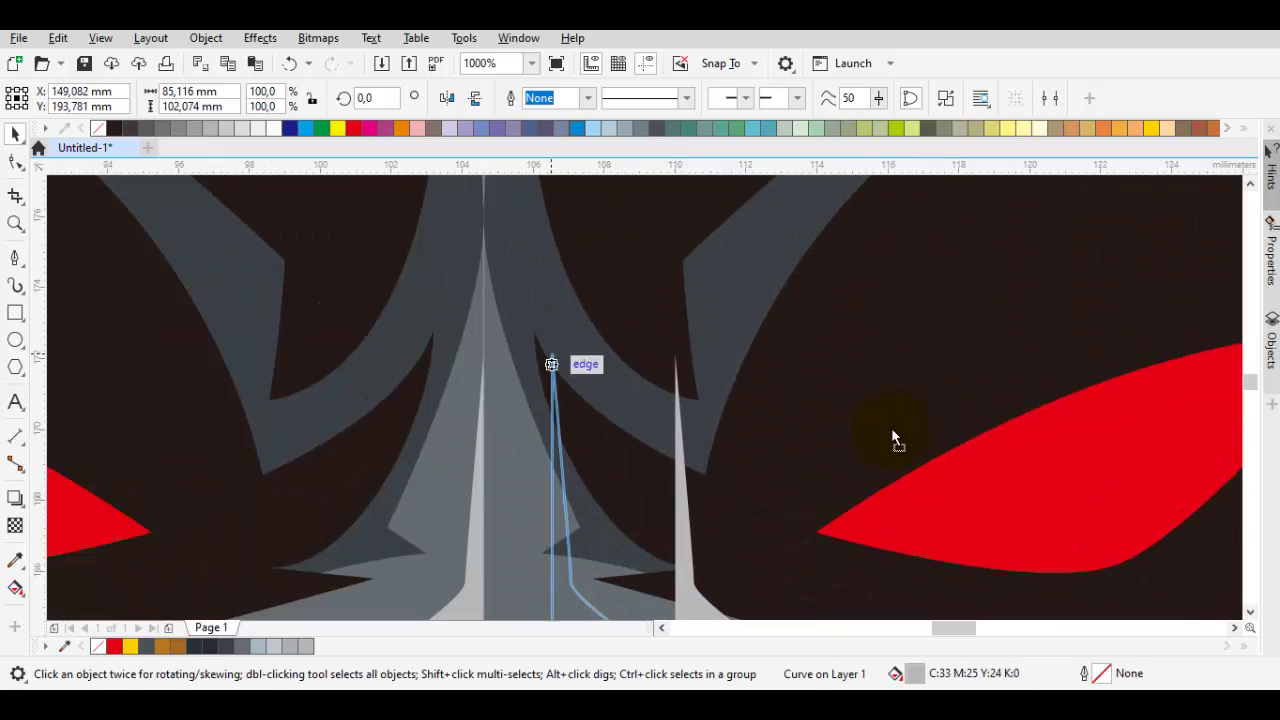
scroll(892, 433, down, 2)
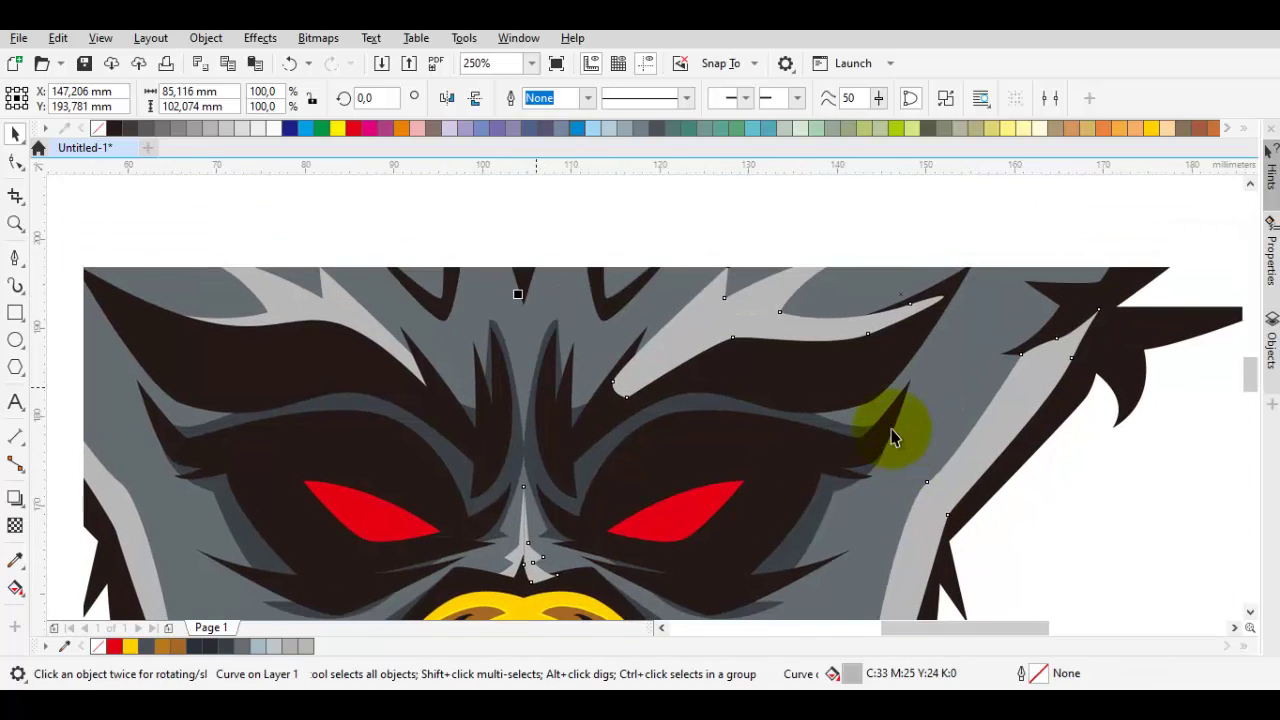
Step: Arrange the mirrored highlight beneath the black shapes, matching the original highlight
shift+click(893, 437)
key(shift+Page_Down)
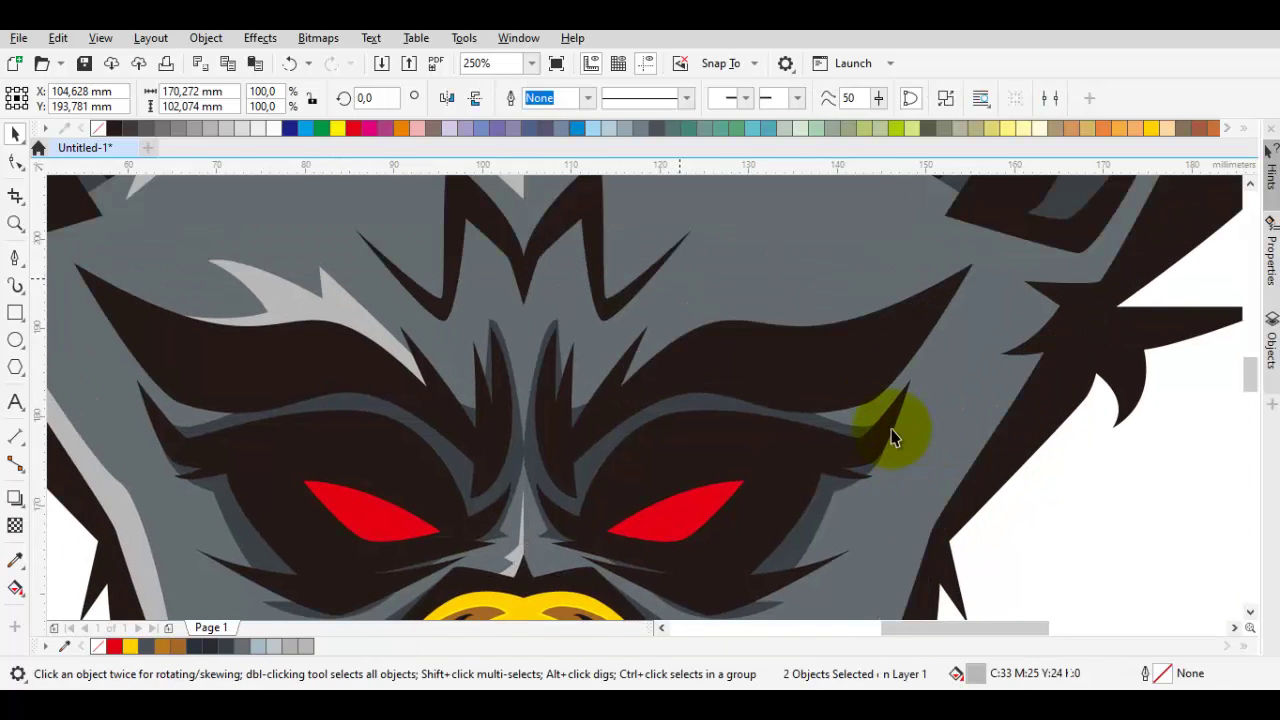
click(893, 437)
shift+click(893, 437)
key(ctrl+z)
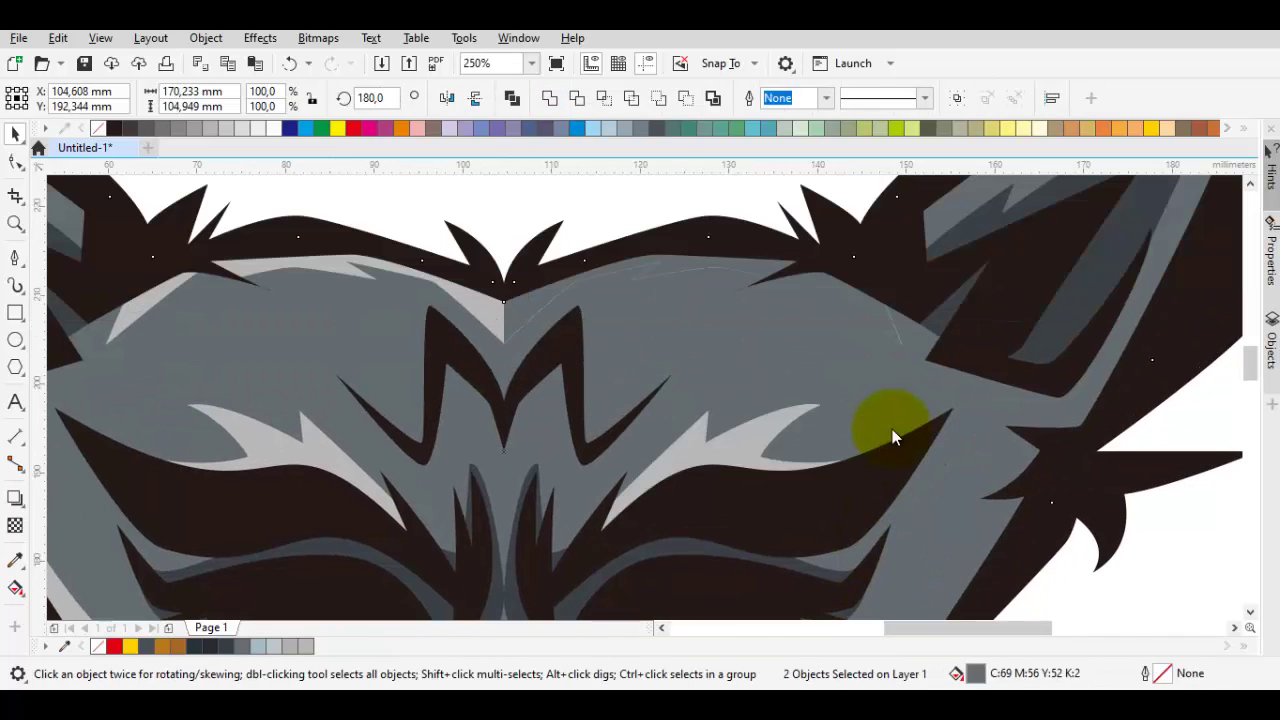
Step: Select the grey piece over the right edge highlight together with the highlight shape, and weld them
click(893, 437)
key(F10)
key(space)
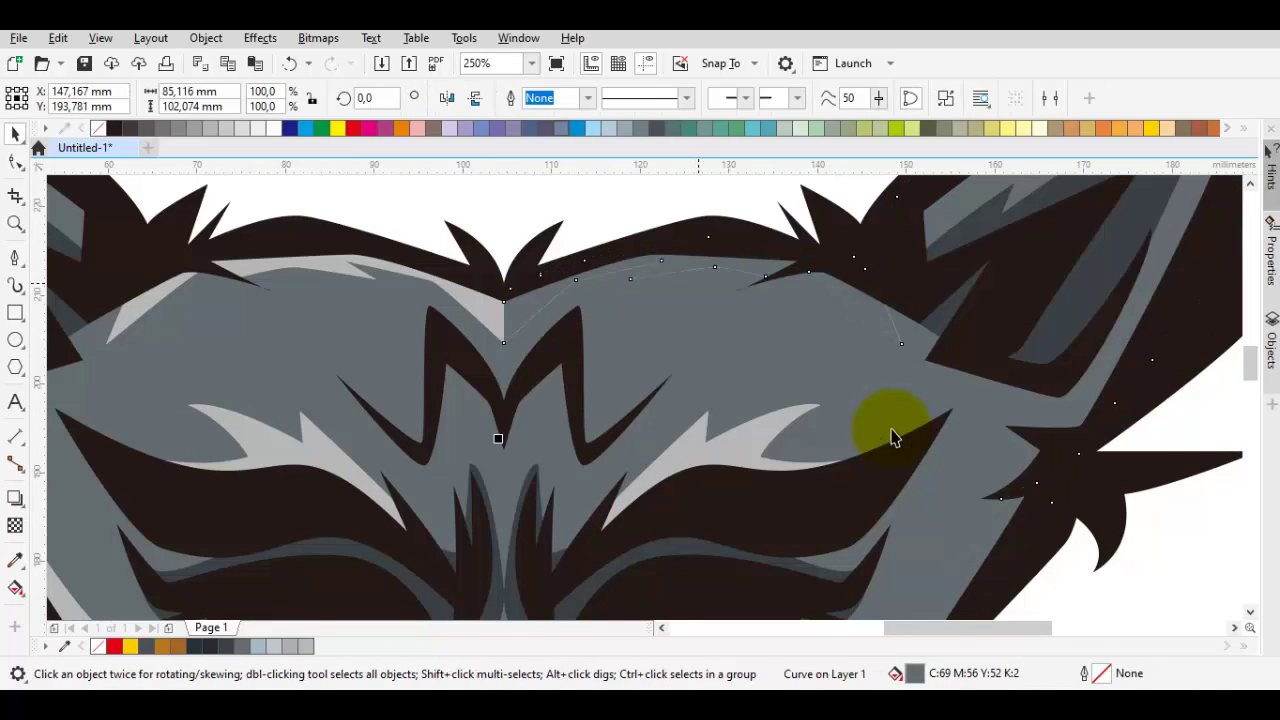
scroll(893, 437, down, 2)
scroll(900, 430, up, 2)
key(F10)
shift+click(895, 437)
key(space)
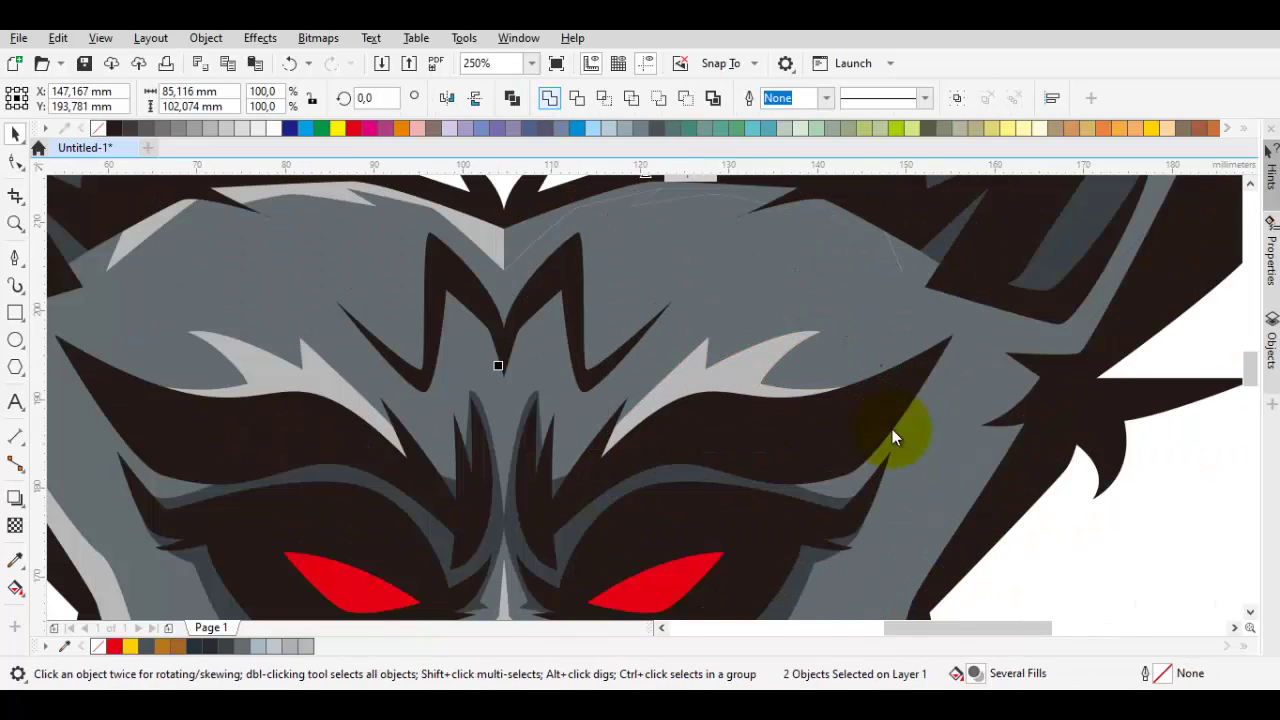
click(893, 437)
scroll(893, 437, down, 2)
Step: Weld the two grey face halves into one shape and check its nodes
click(893, 437)
drag(896, 435, 893, 437)
click(893, 437)
key(F10)
scroll(894, 437, down, 3)
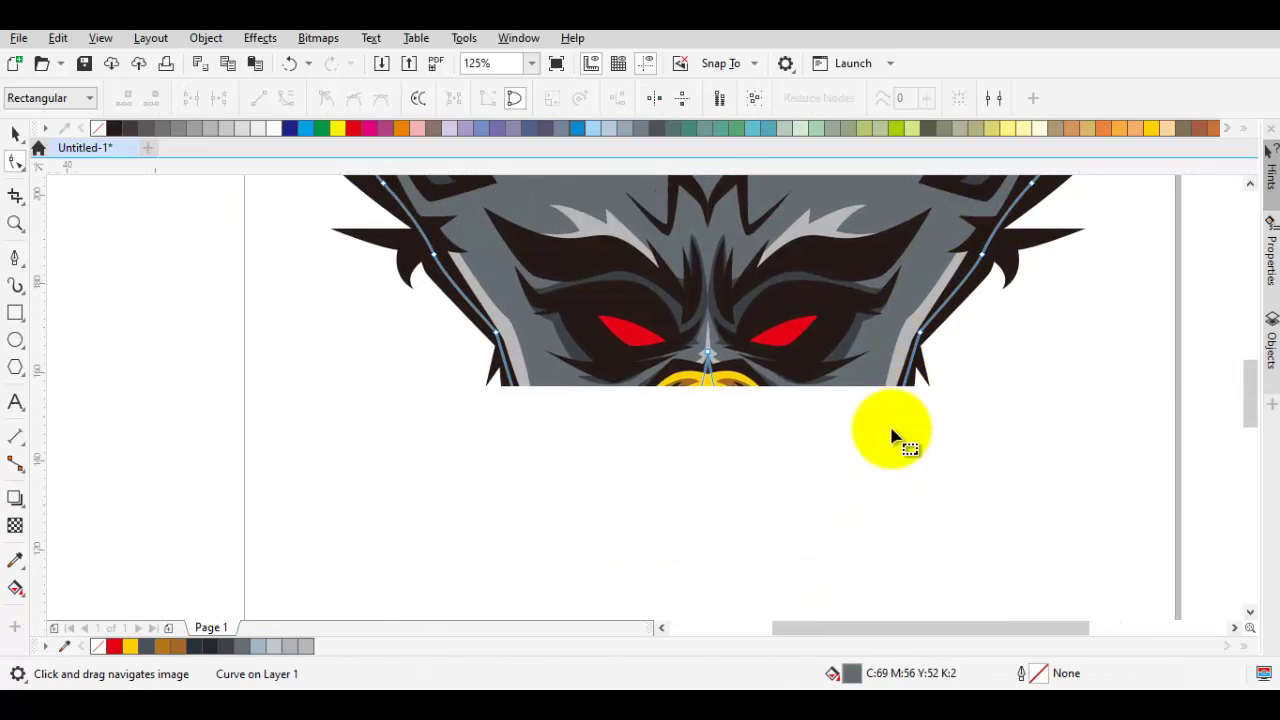
scroll(895, 436, up, 2)
scroll(895, 436, up, 2)
key(space)
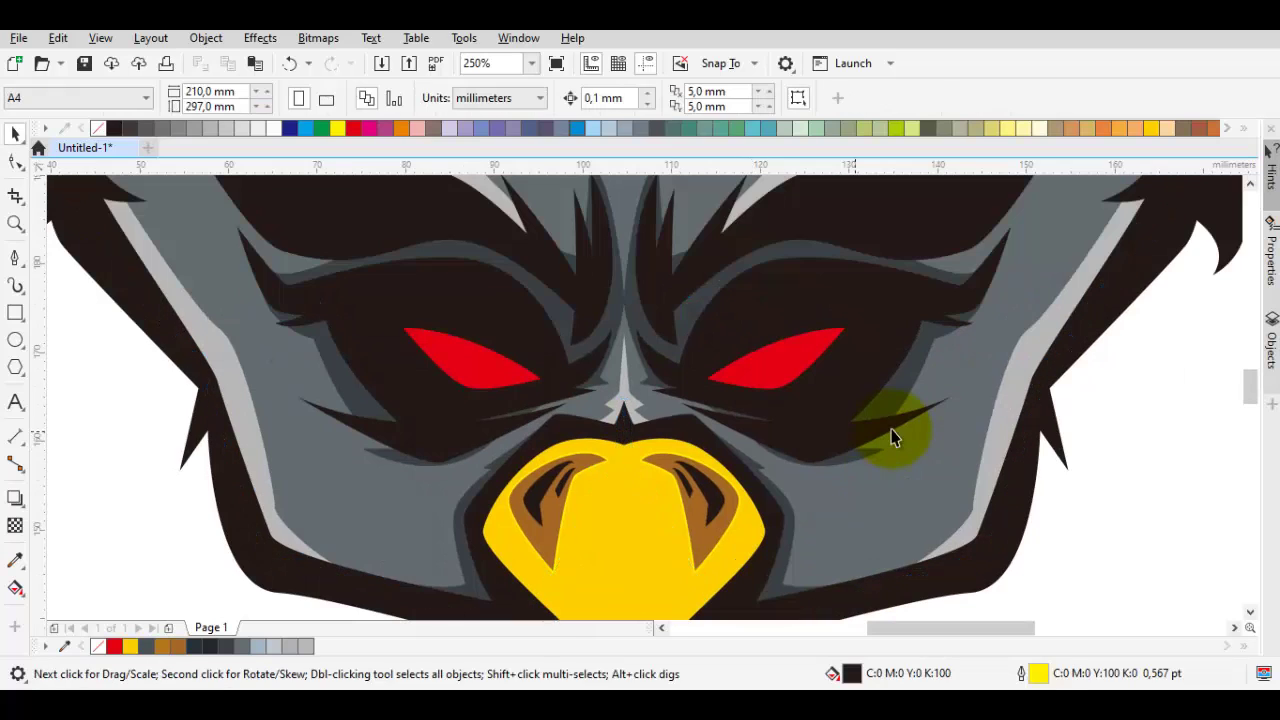
Step: Weld the two dark grey shading halves into one shape and check its nodes at the centre line
scroll(894, 436, down, 2)
scroll(893, 437, up, 2)
scroll(893, 437, up, 3)
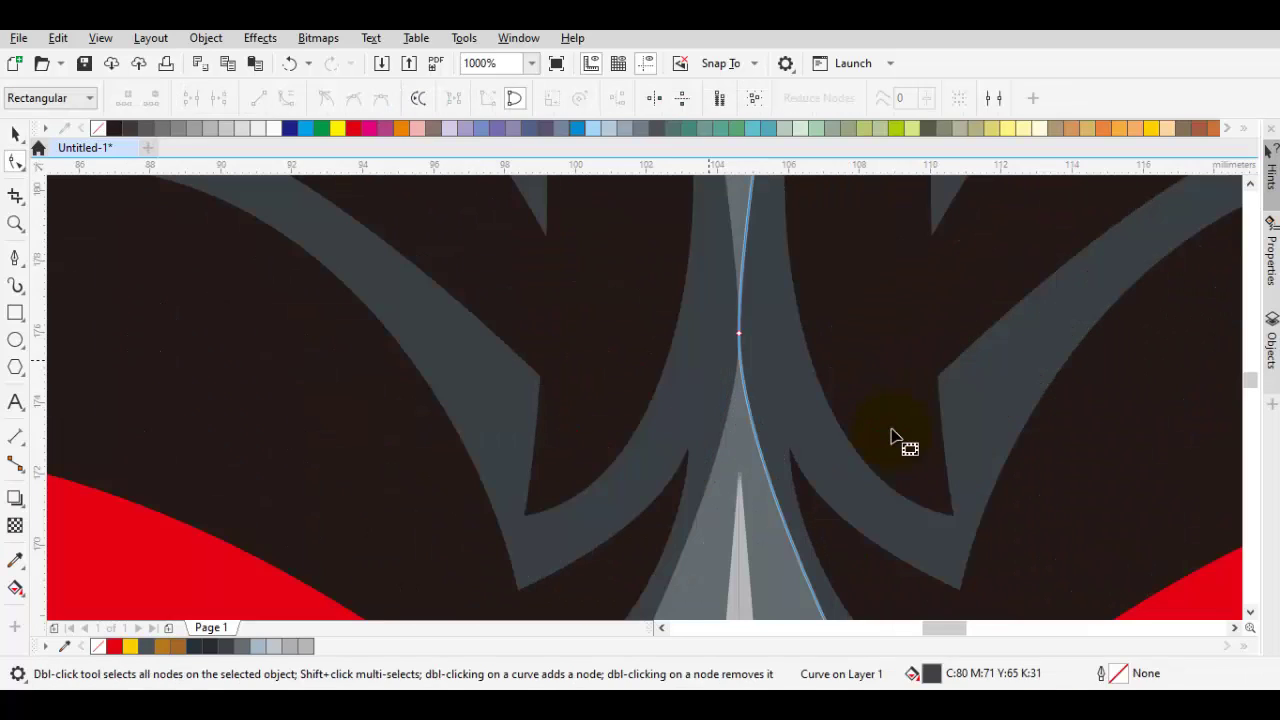
key(space)
click(893, 437)
scroll(893, 437, down, 5)
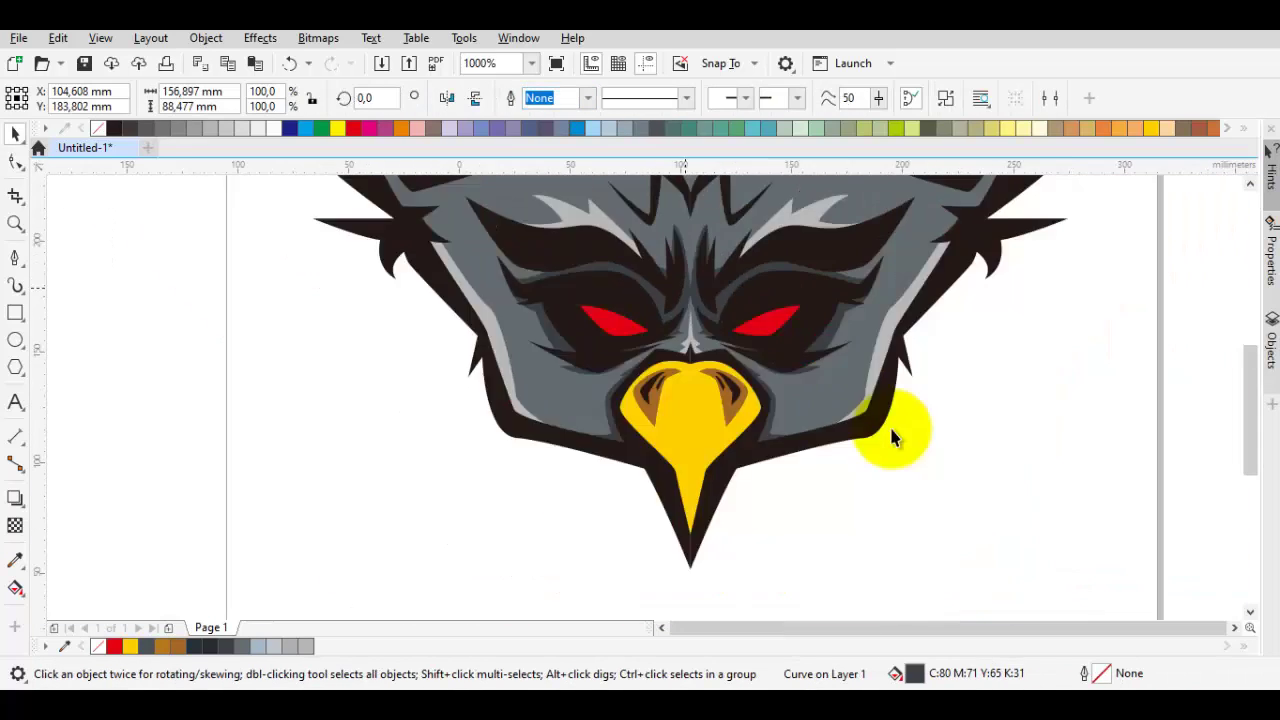
Step: Examine the beak and black outline shapes along the centre line
click(893, 437)
key(space)
key(space)
scroll(893, 437, up, 3)
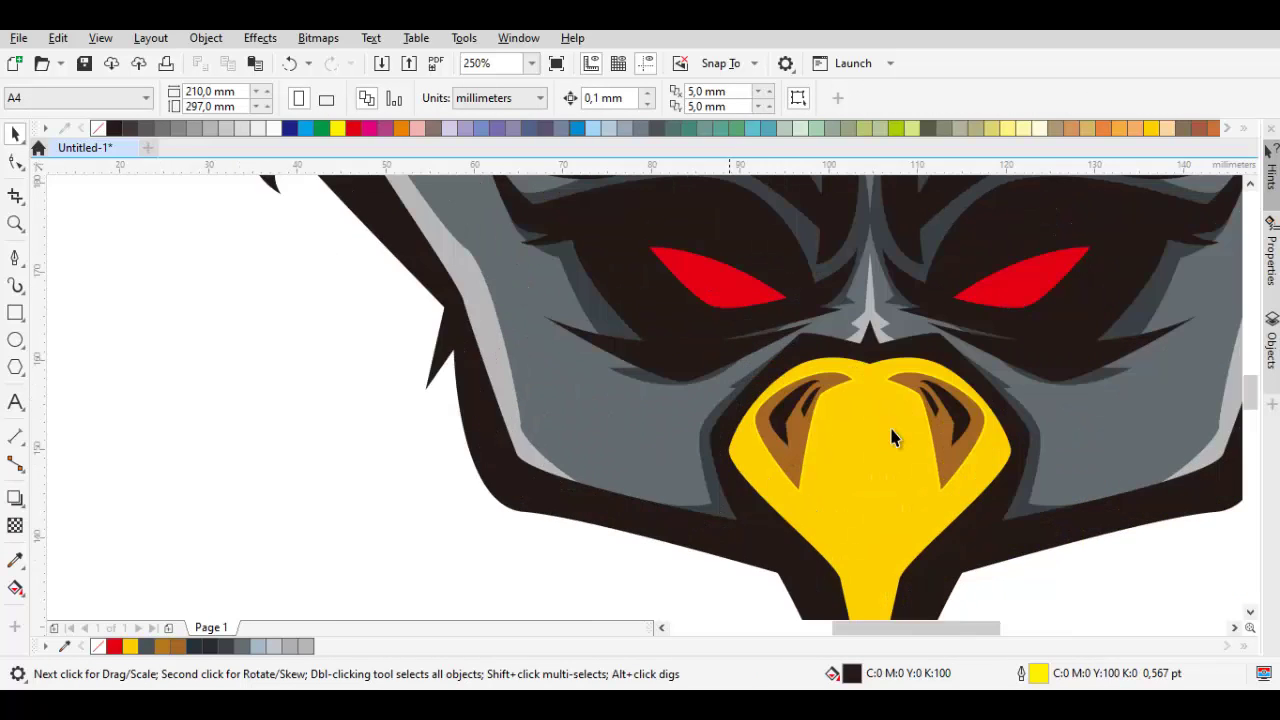
scroll(893, 437, down, 3)
Step: Select all the objects of the face, clear the selection, and check the finished drawing
key(space)
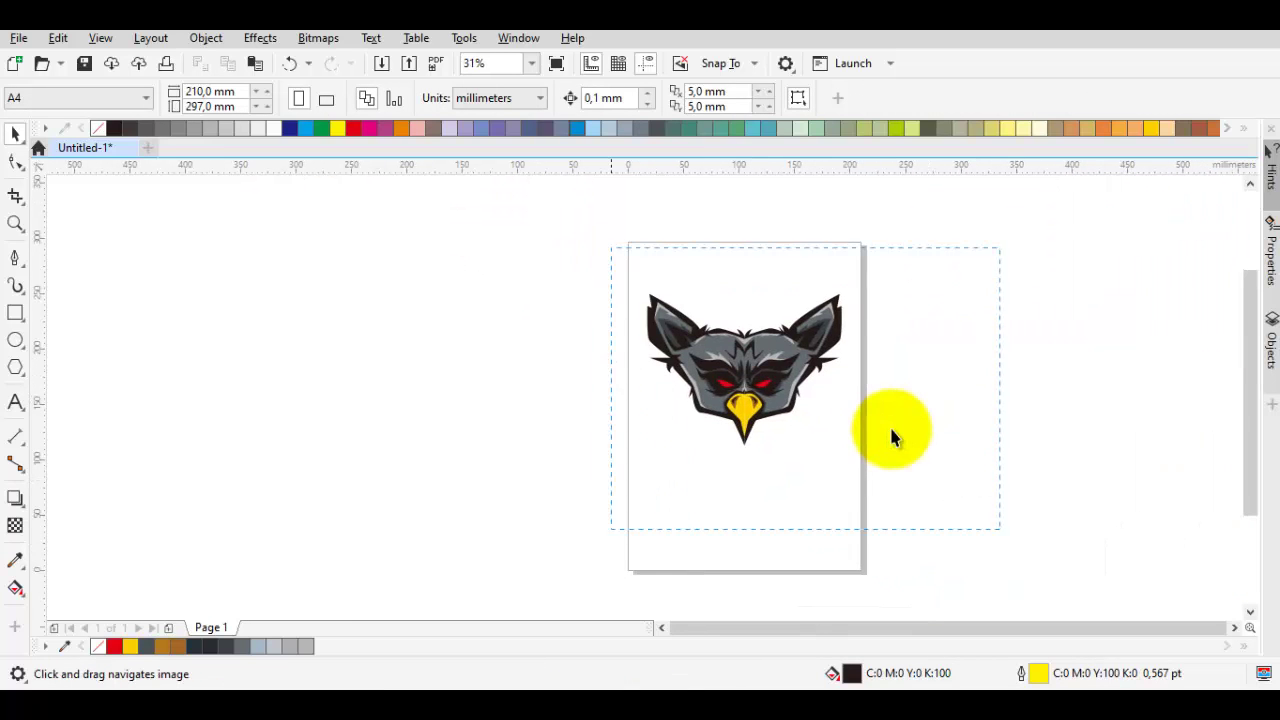
key(space)
scroll(892, 430, up, 1)
right_click(892, 432)
key(Up)
key(Up)
key(Up)
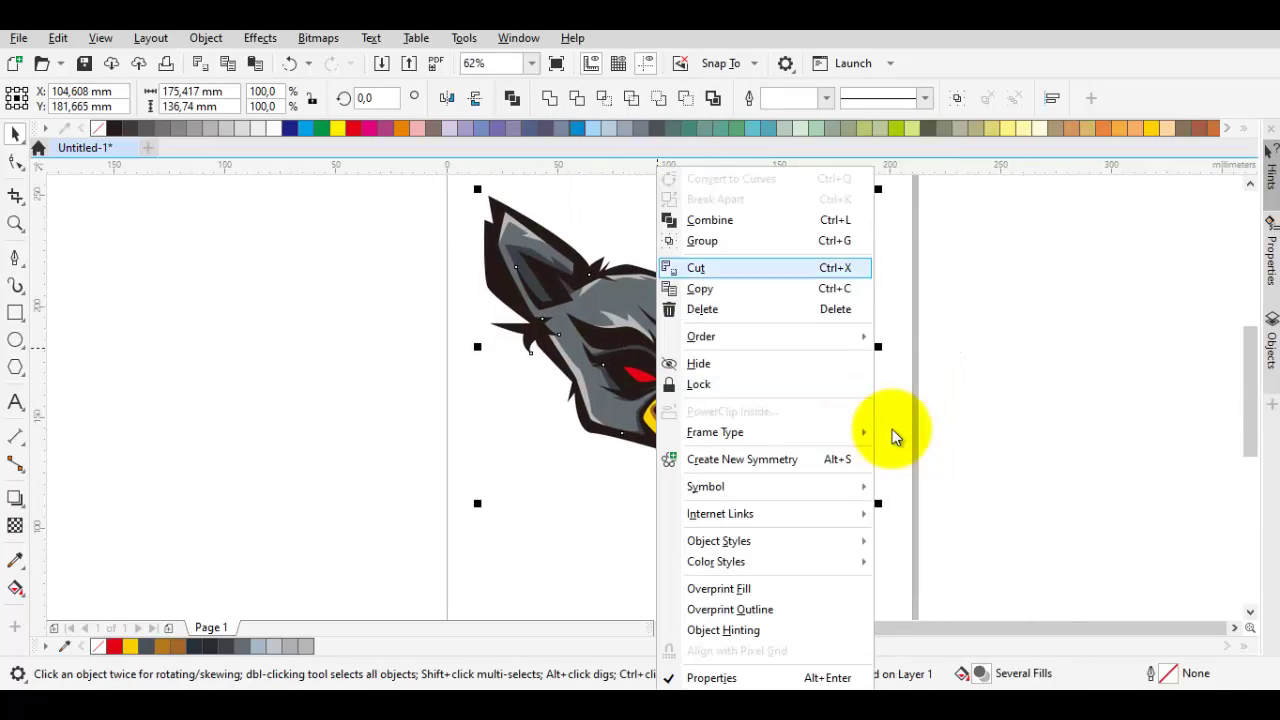
key(Escape)
click(892, 432)
scroll(892, 432, up, 2)
scroll(892, 432, down, 2)
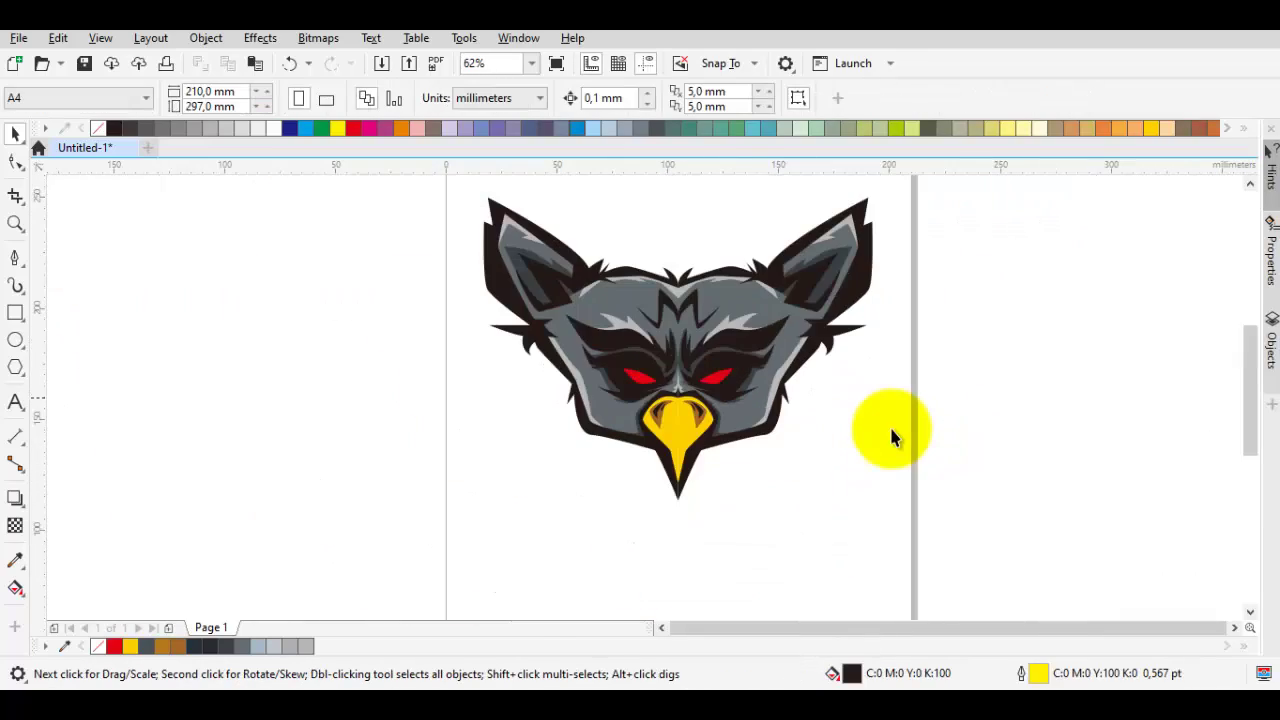